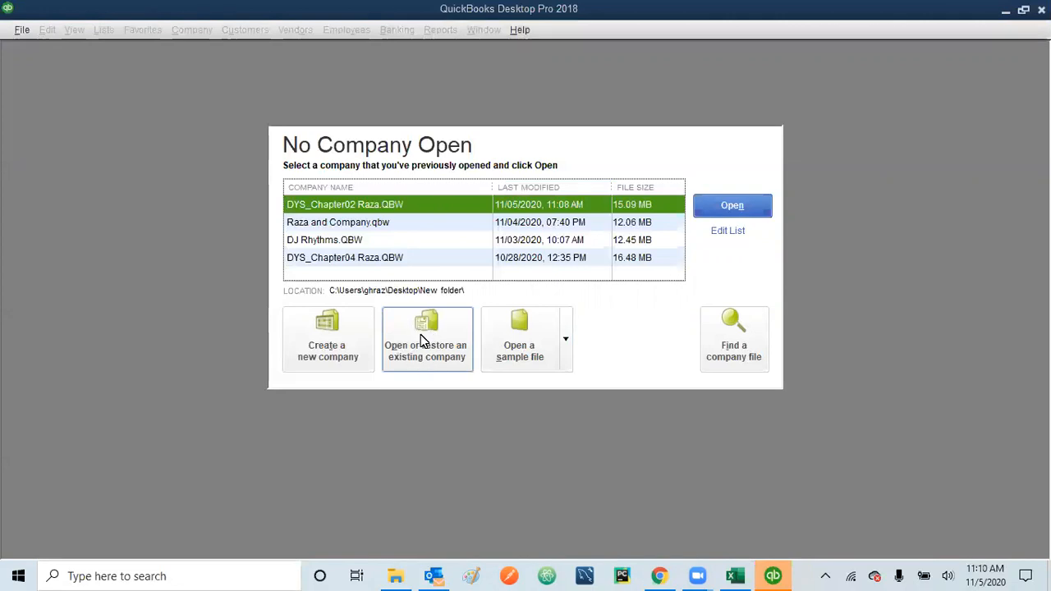
# Step: In the Open or Restore Company wizard, choose Restore a portable file and continue
pyautogui.click(416, 343)
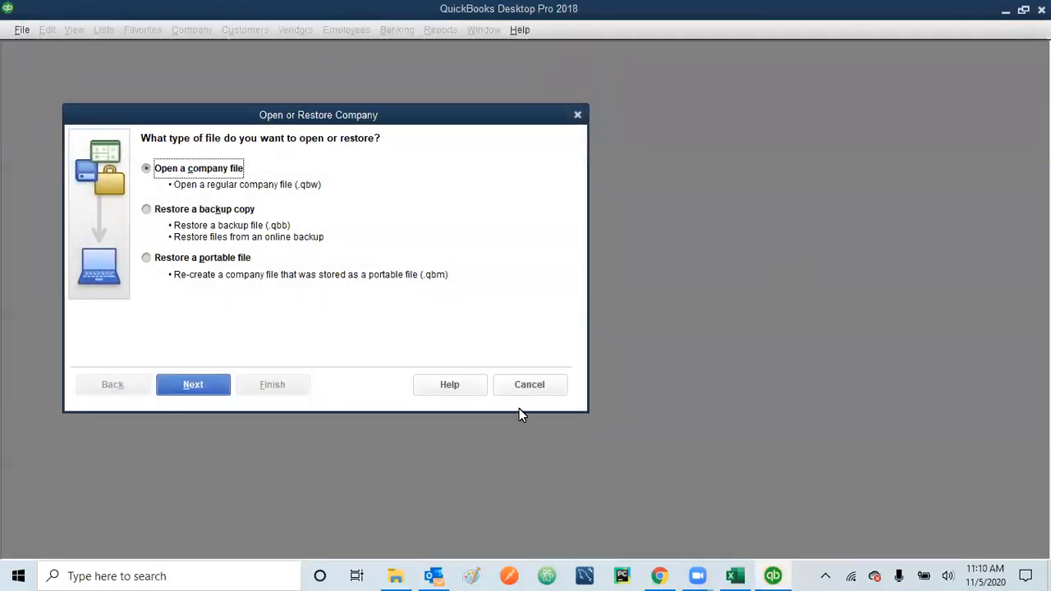
pyautogui.click(535, 391)
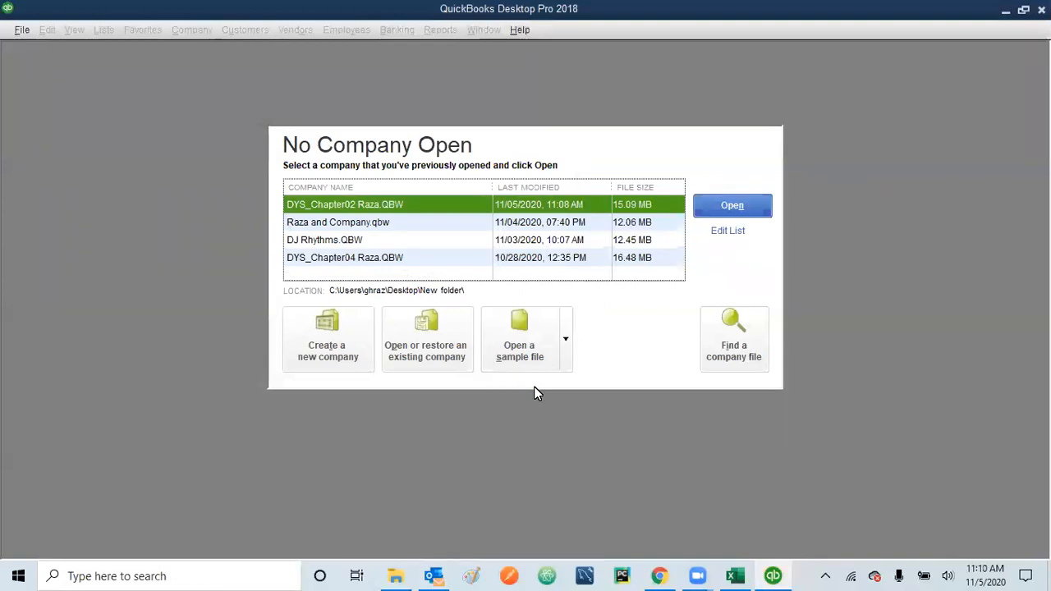
pyautogui.click(432, 343)
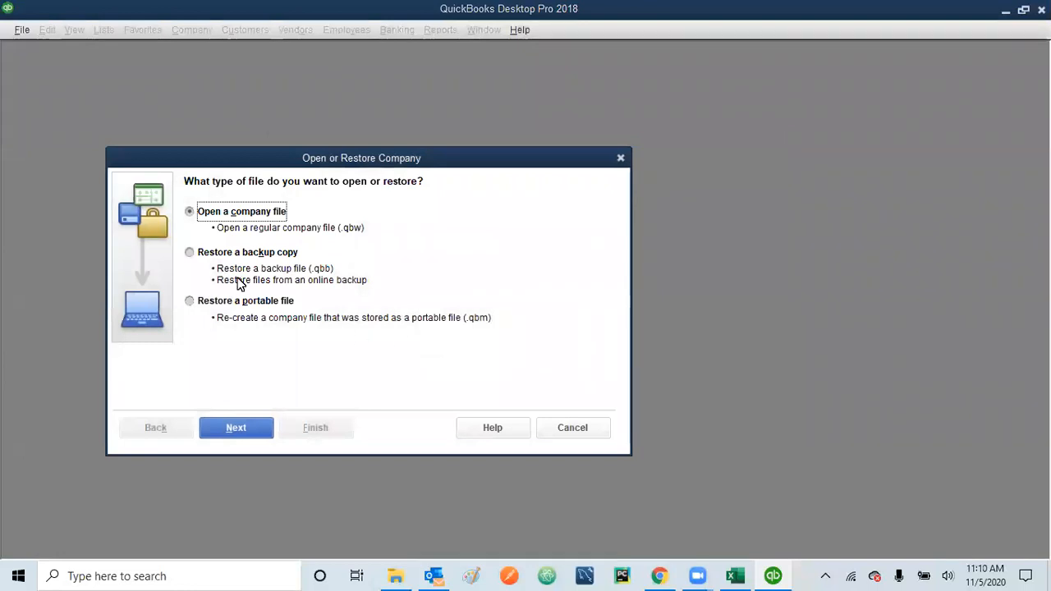
pyautogui.click(188, 302)
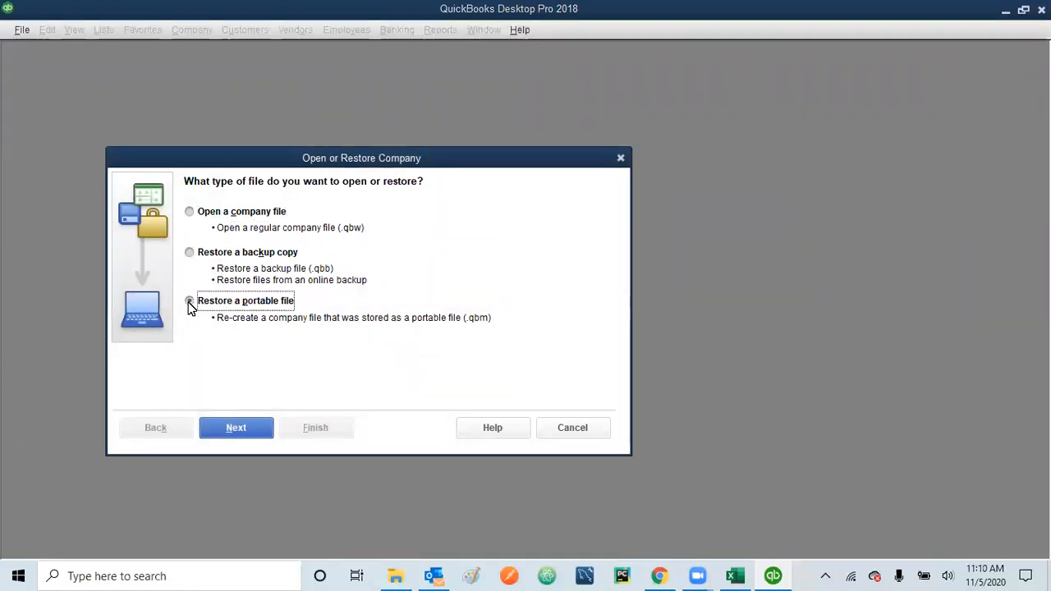
pyautogui.click(238, 428)
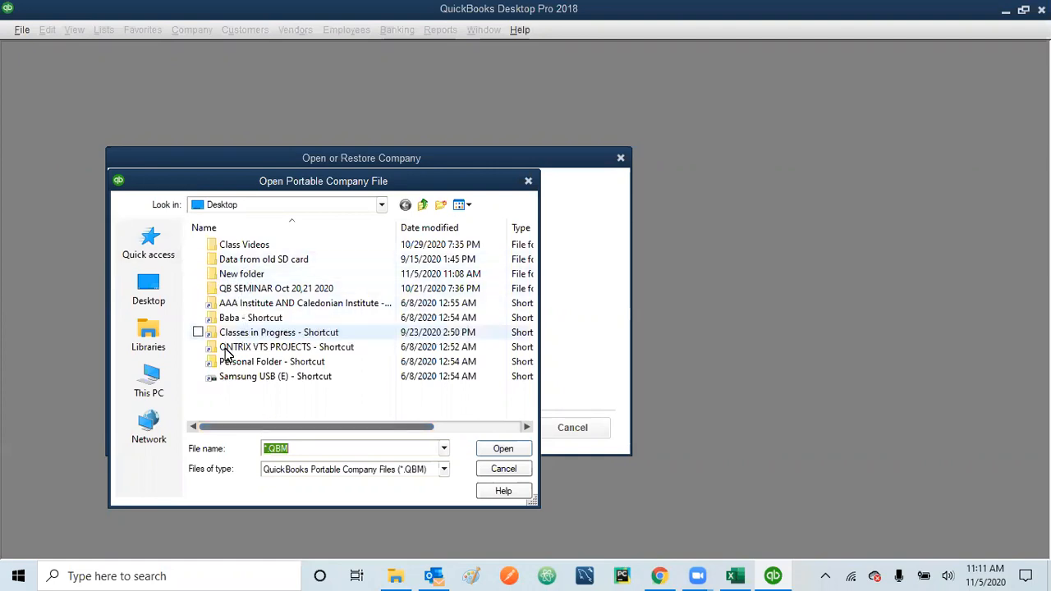
# Step: Select DYS_Chapter03 (Portable).QBM from Classes in Progress > QB18_SEF_PCF and open it
pyautogui.doubleClick(264, 332)
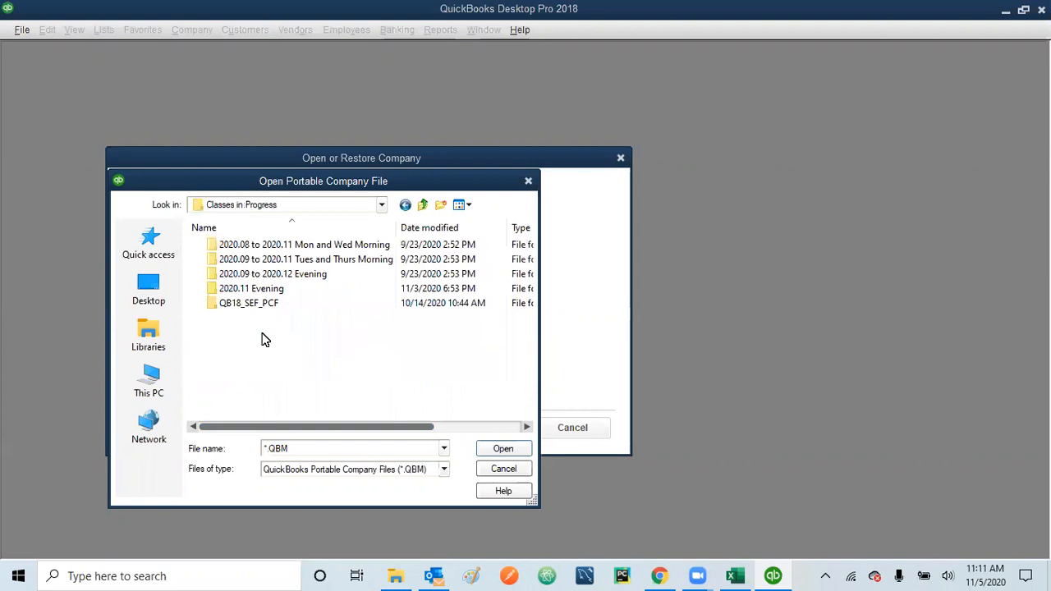
pyautogui.click(247, 305)
pyautogui.doubleClick(247, 307)
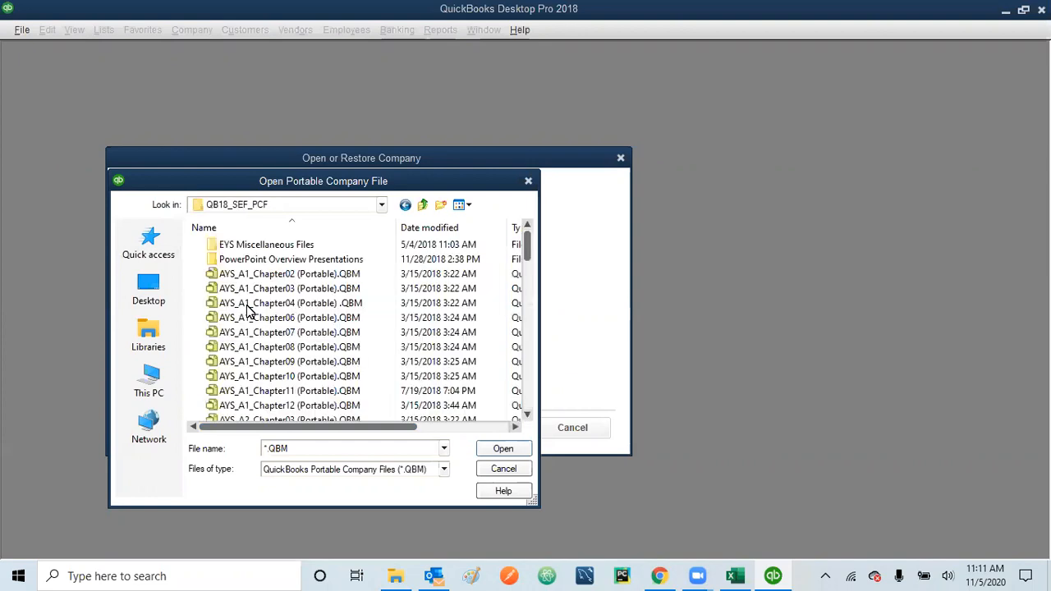
pyautogui.click(529, 375)
pyautogui.click(529, 374)
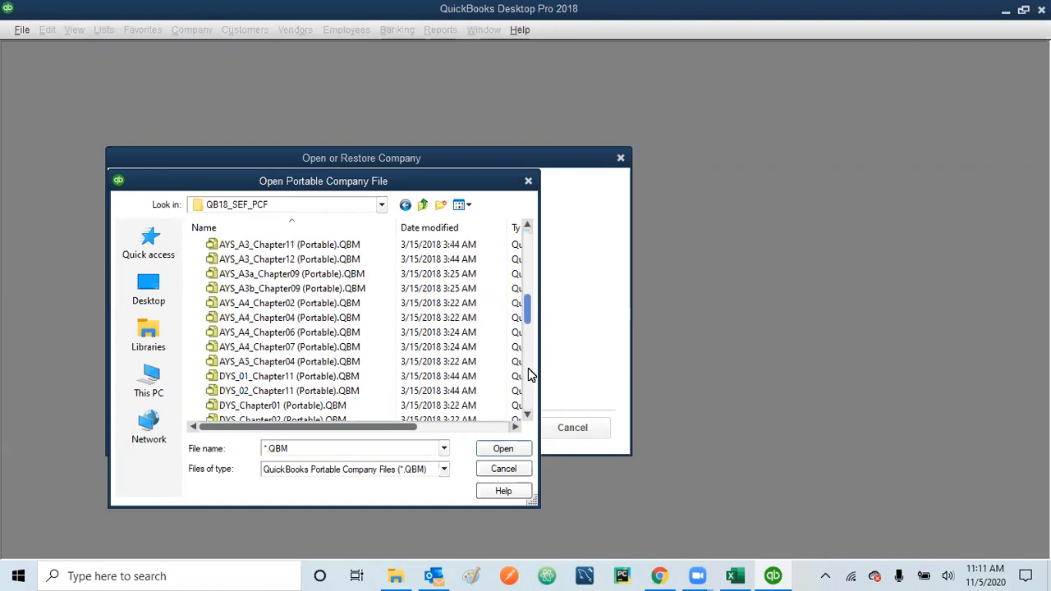
pyautogui.click(529, 374)
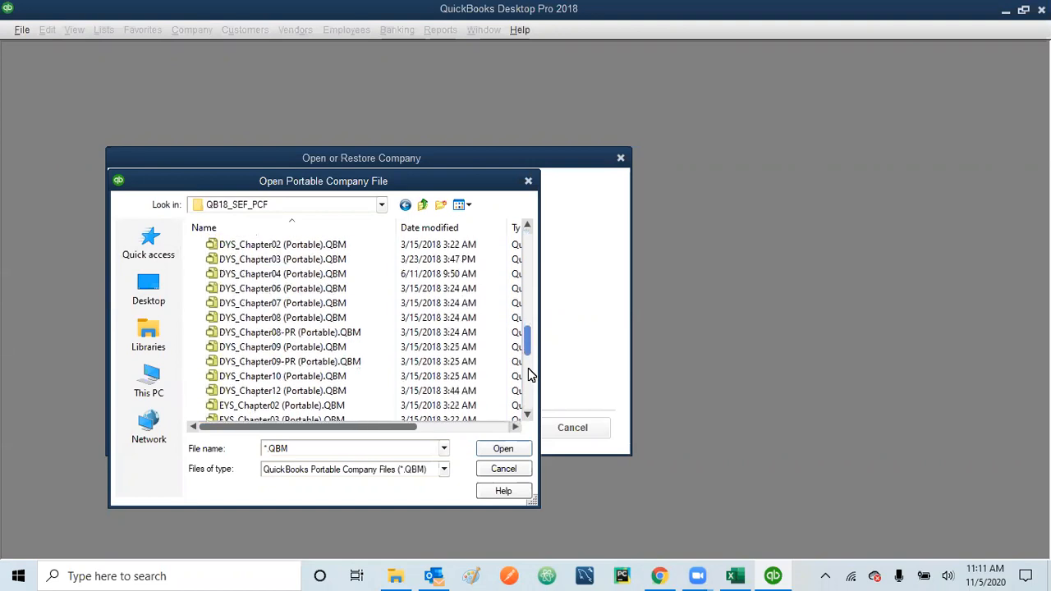
pyautogui.click(259, 257)
pyautogui.click(501, 450)
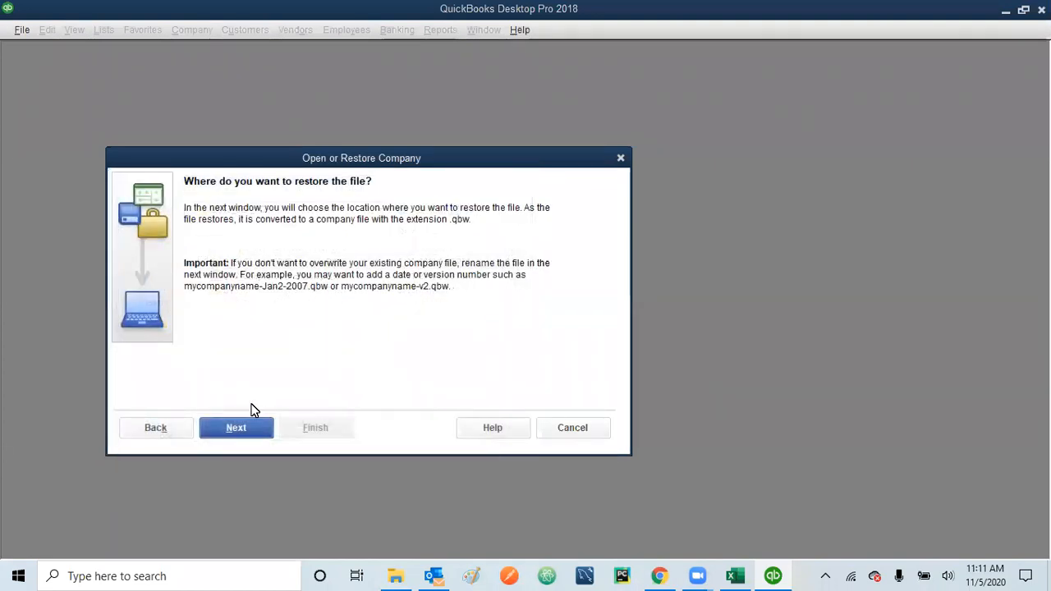
# Step: Pick the New folder on the Desktop as the restore location
pyautogui.click(236, 430)
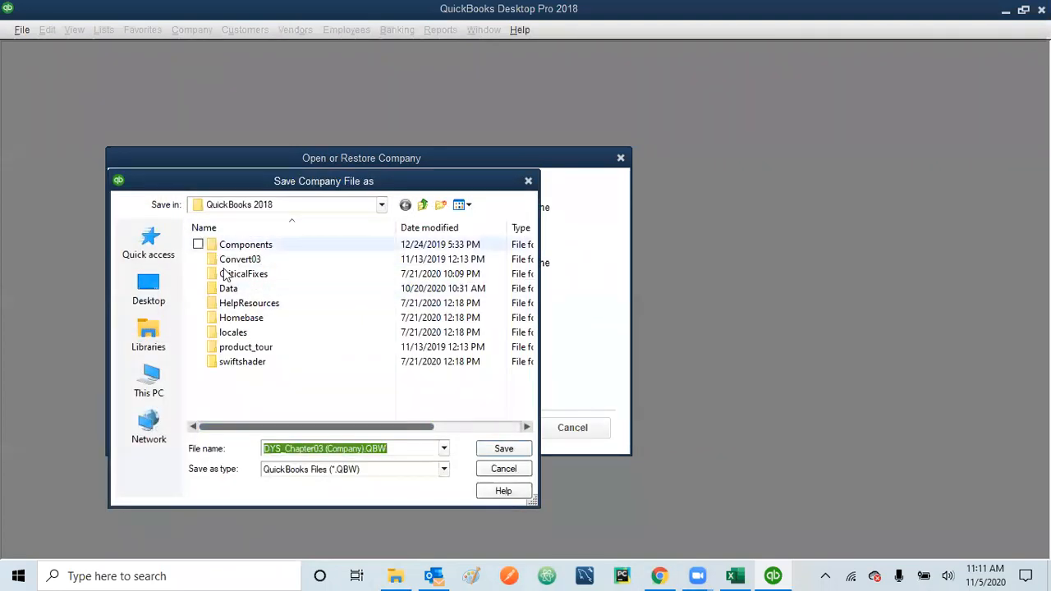
pyautogui.click(150, 284)
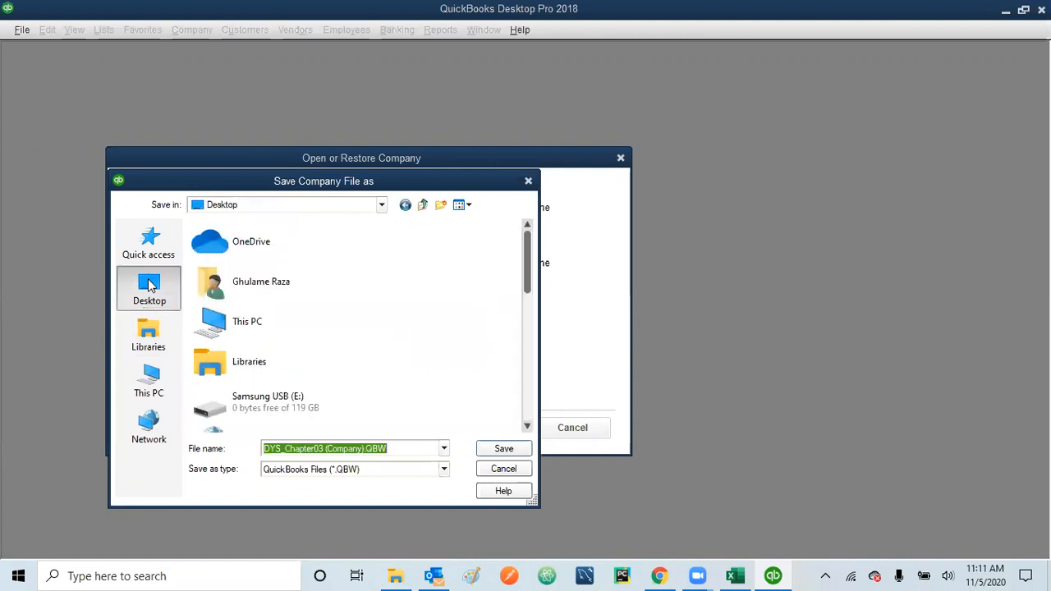
pyautogui.click(527, 405)
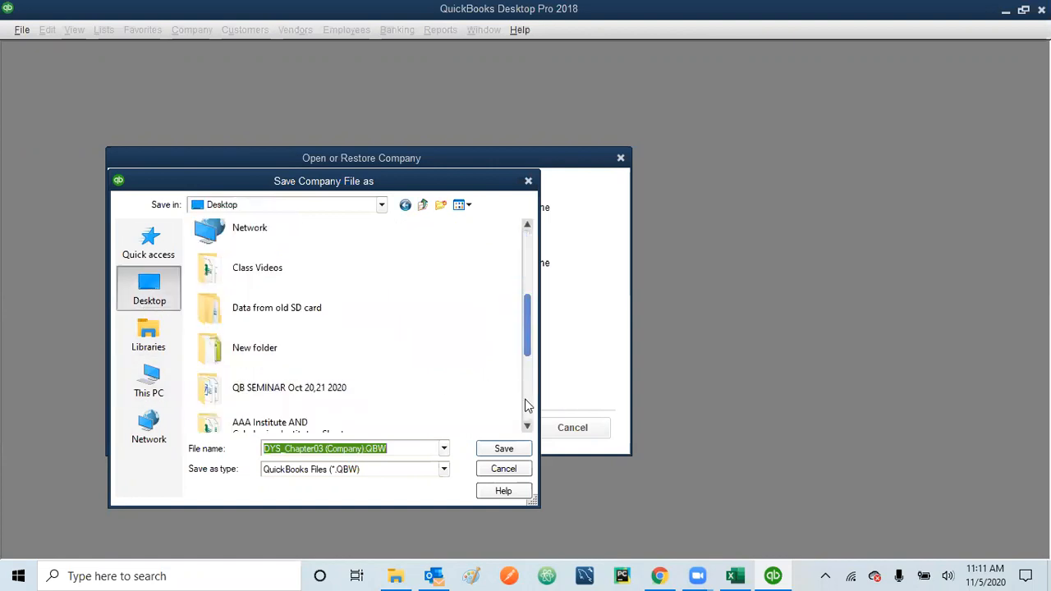
pyautogui.click(527, 405)
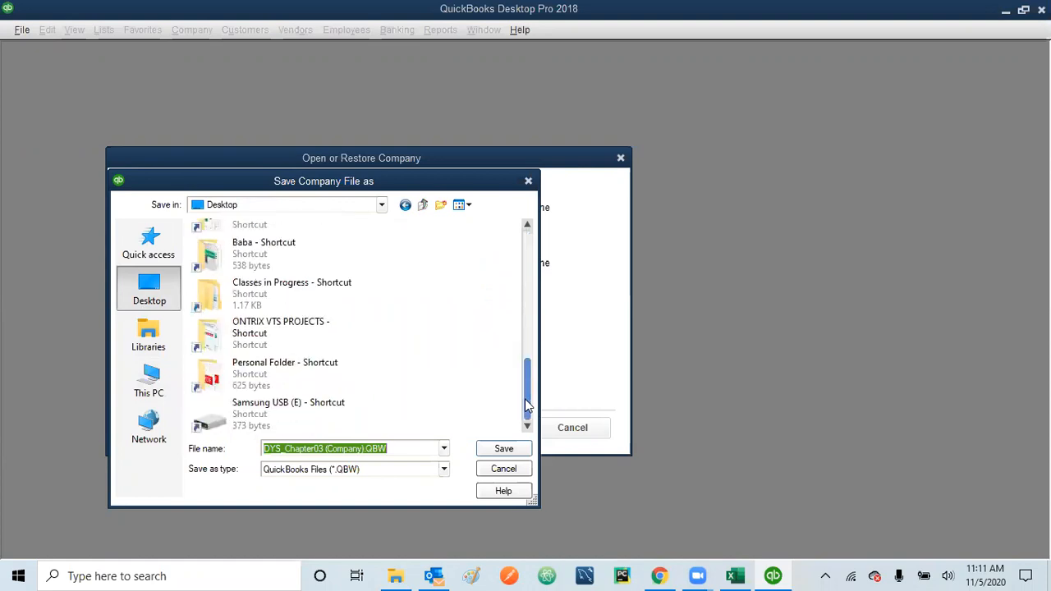
pyautogui.click(525, 245)
pyautogui.doubleClick(296, 345)
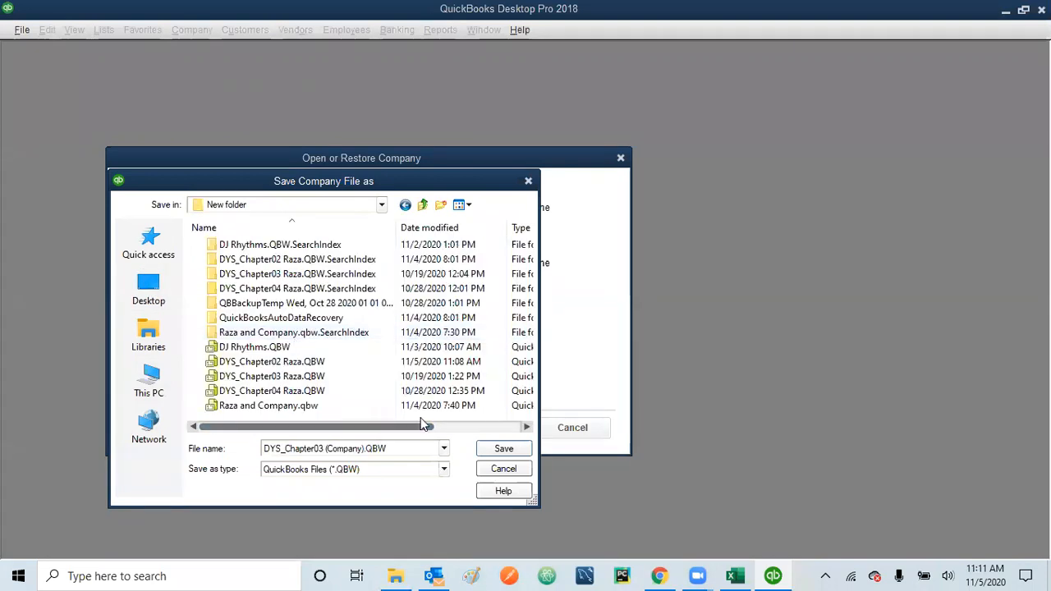
# Step: Replace the '(Company' part of the file name with the user's name and save
pyautogui.click(363, 449)
pyautogui.click(363, 449)
pyautogui.press('BackSpace')
pyautogui.press('BackSpace')
pyautogui.press('BackSpace')
pyautogui.press('BackSpace')
pyautogui.press('BackSpace')
pyautogui.press('BackSpace')
pyautogui.press('BackSpace')
pyautogui.press('BackSpace')
pyautogui.write('Raza')
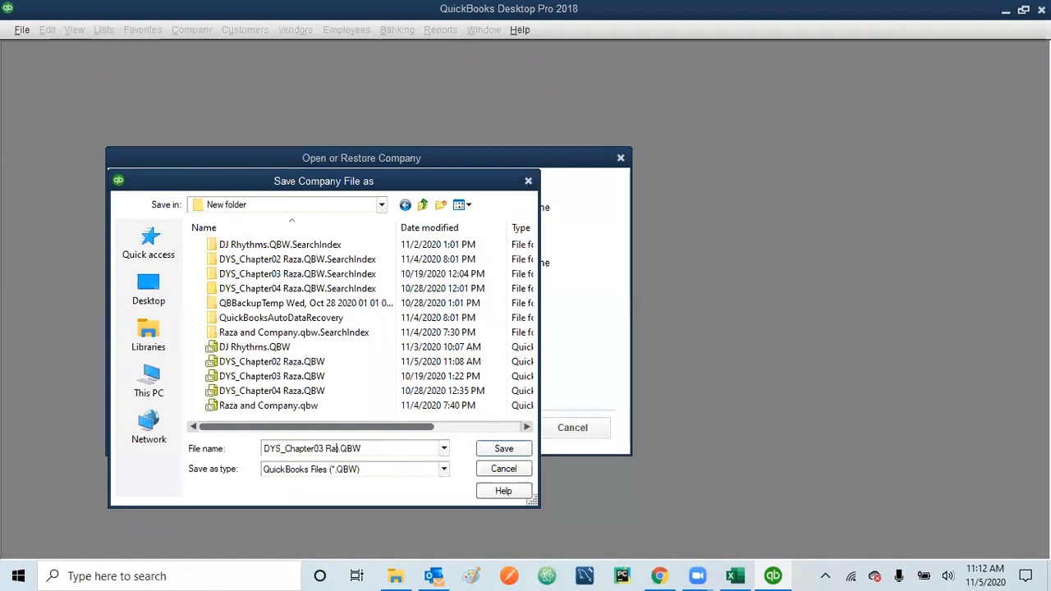
pyautogui.press('Delete')
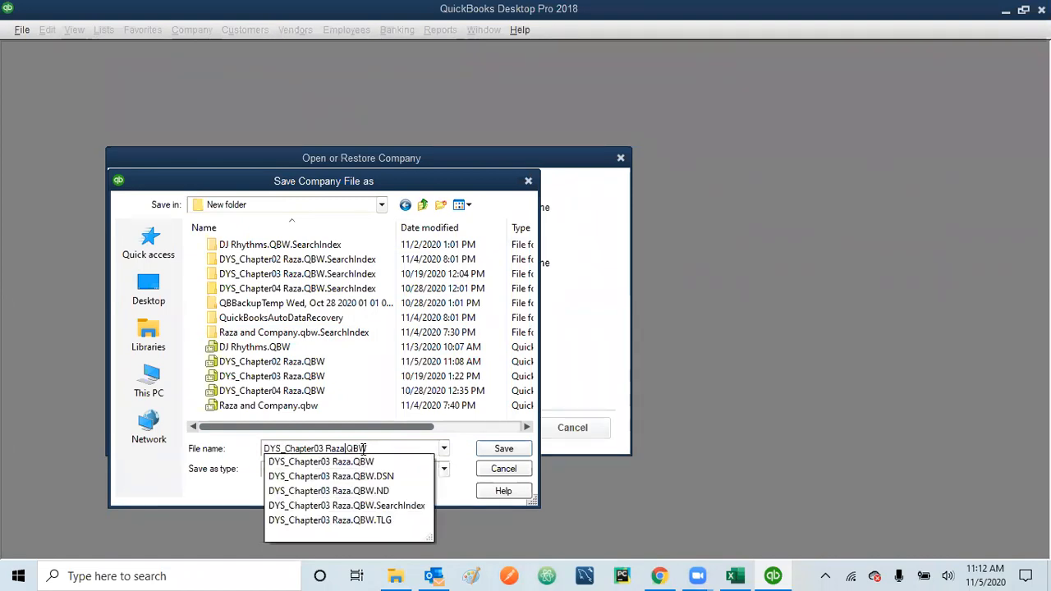
pyautogui.click(502, 450)
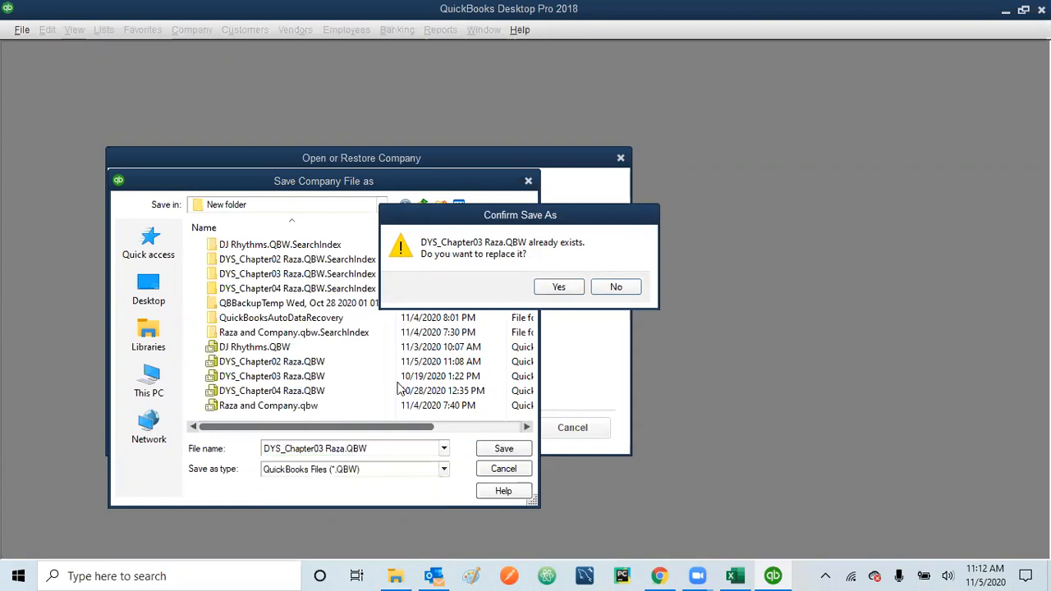
# Step: Decline replacing the existing file, add 2 to the file name, and save
pyautogui.click(620, 288)
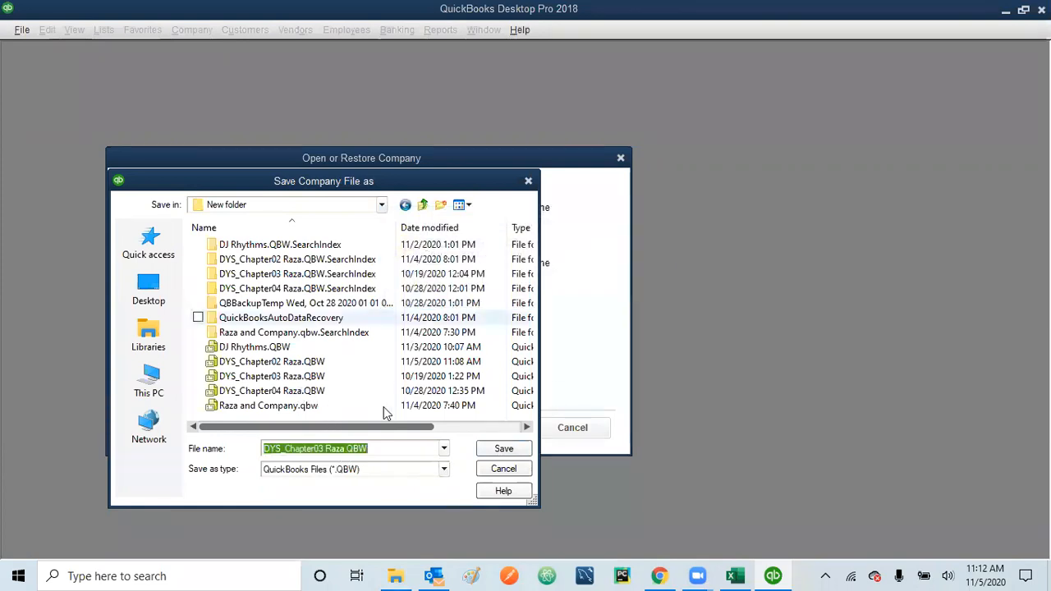
pyautogui.click(346, 448)
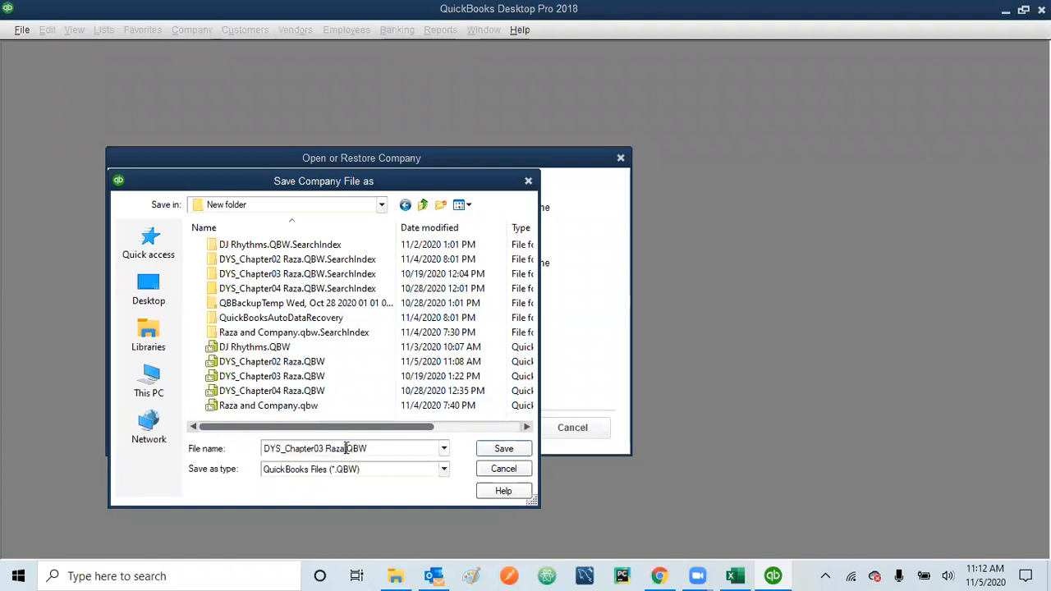
pyautogui.write('2')
pyautogui.click(493, 446)
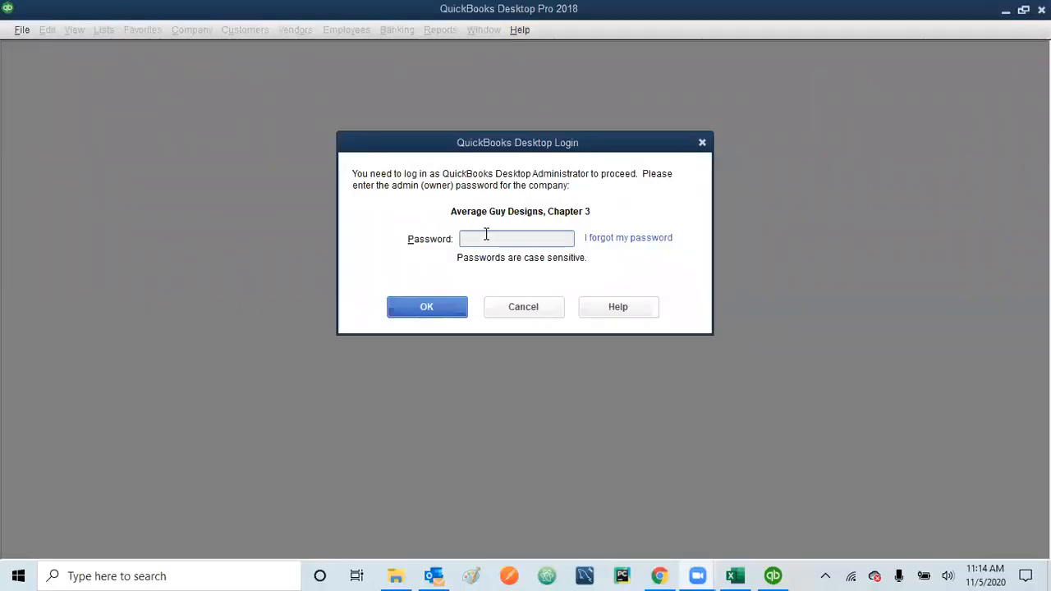
# Step: Log in with the admin password and confirm updating the company file
pyautogui.click(520, 238)
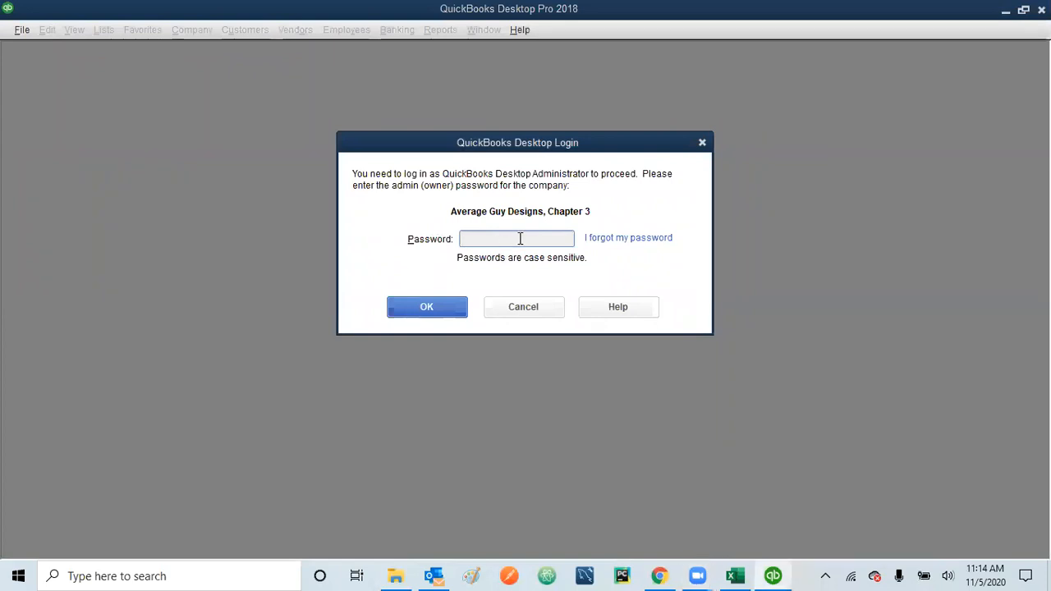
pyautogui.write('*********')
pyautogui.click(428, 306)
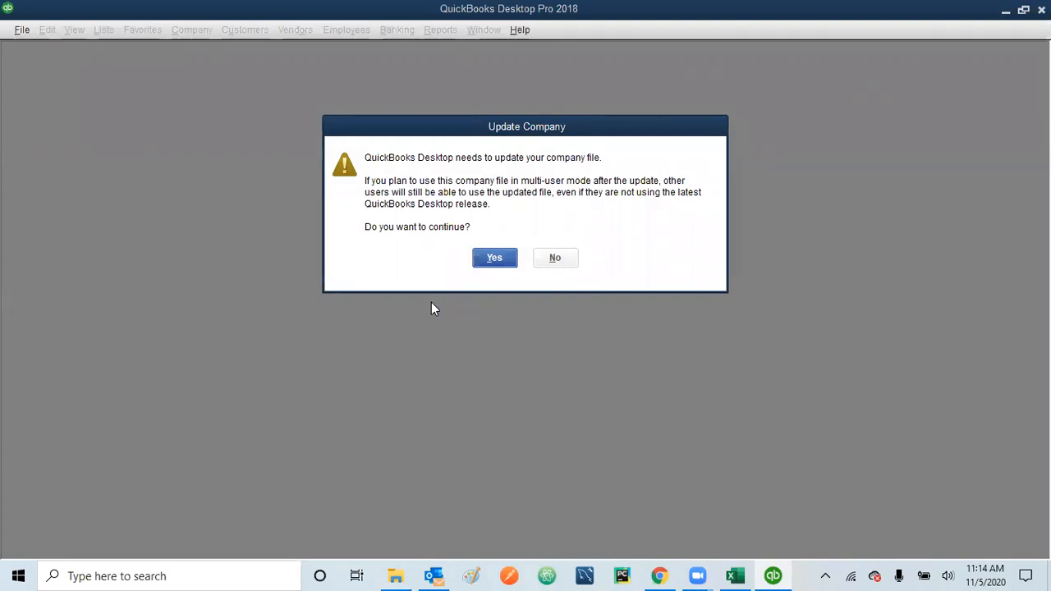
pyautogui.click(494, 258)
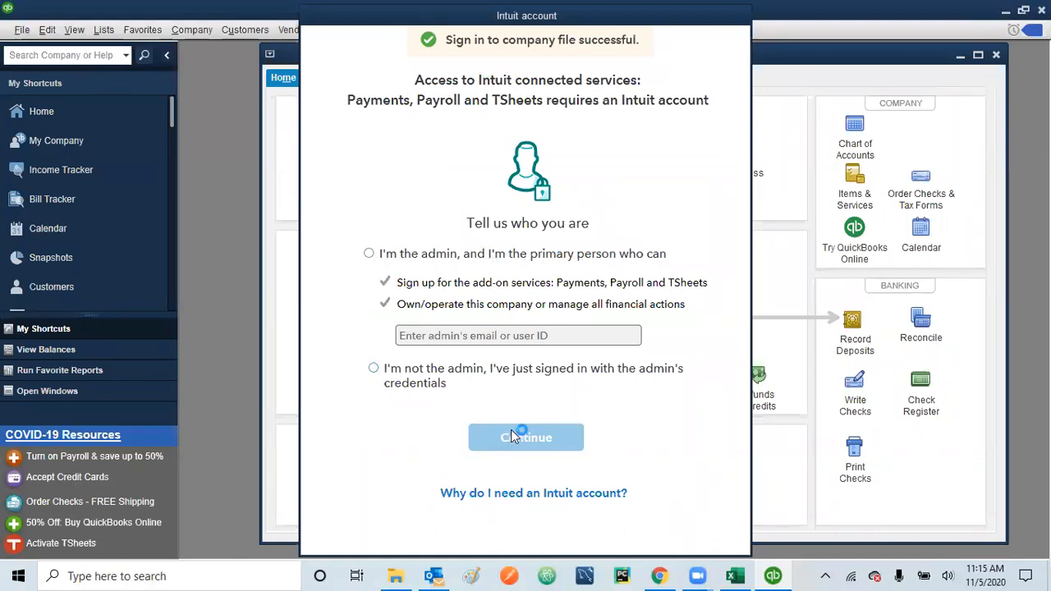
# Step: Choose I'm not the admin, dismiss the sign-in reminder, and maximize the Home page
pyautogui.click(374, 369)
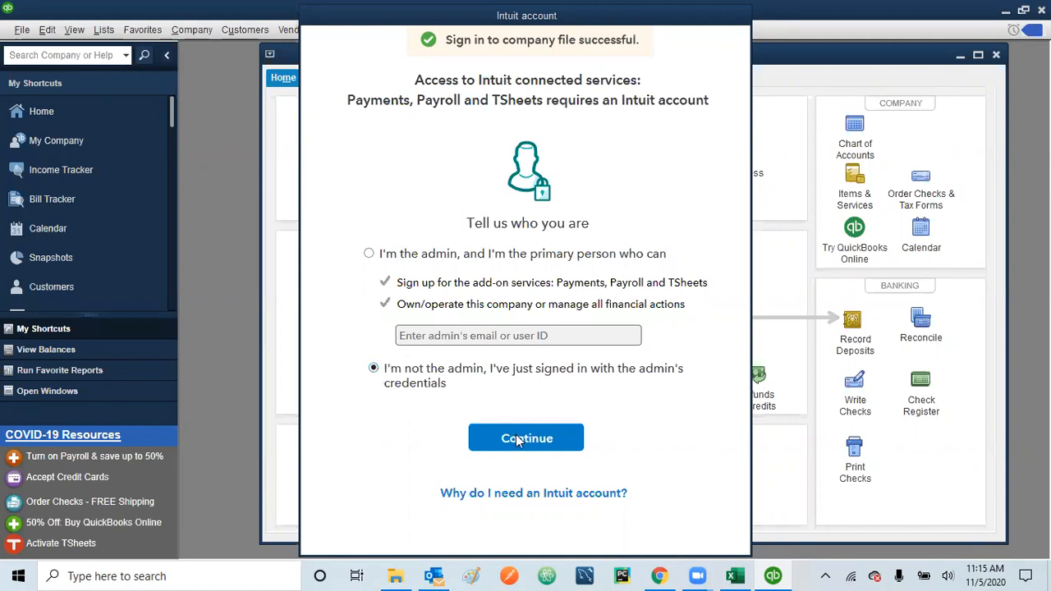
pyautogui.click(517, 441)
pyautogui.click(530, 323)
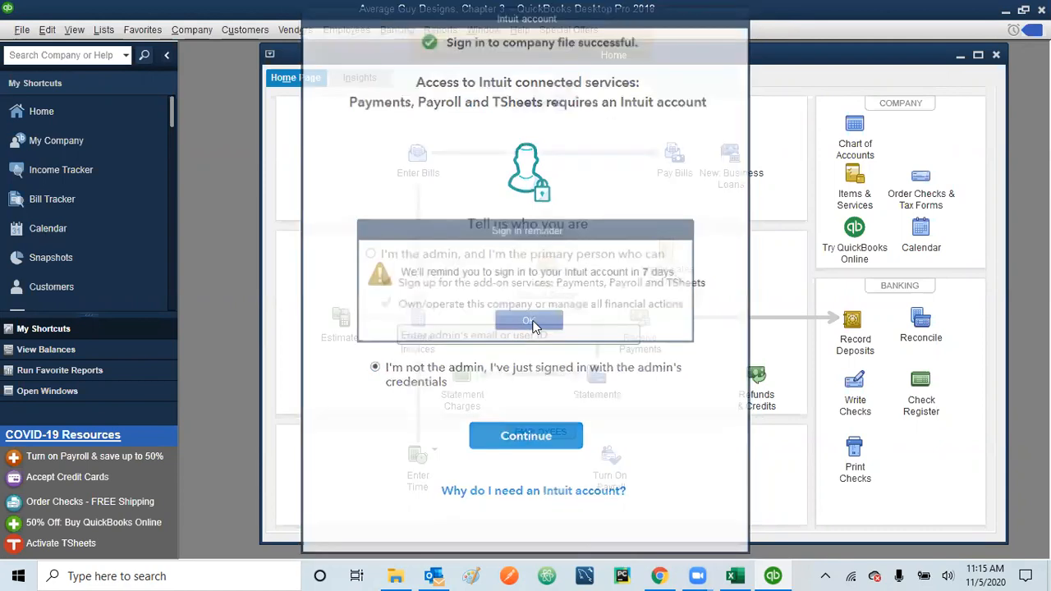
pyautogui.click(976, 54)
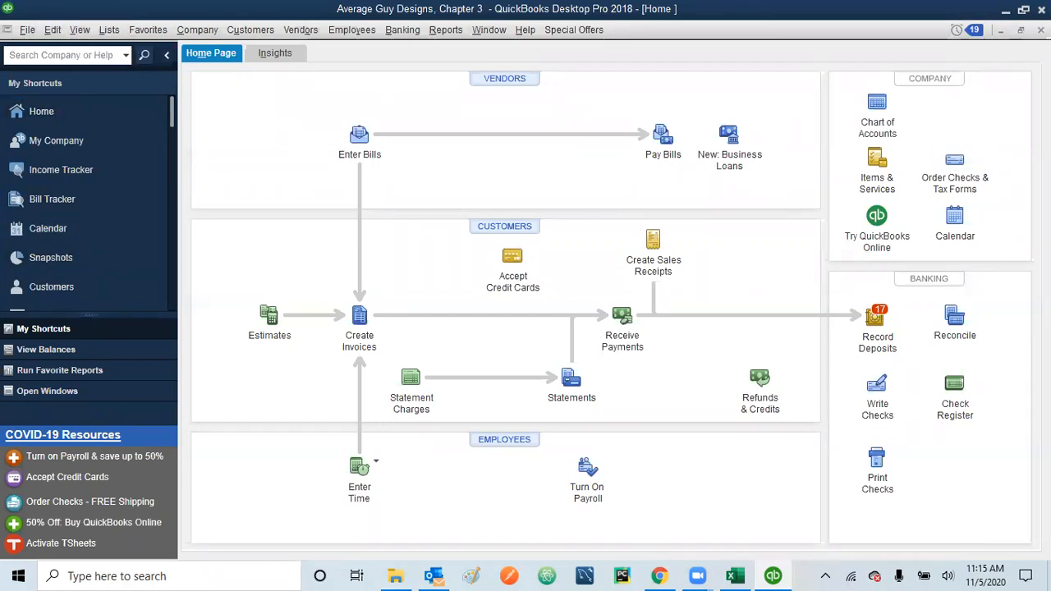
# Step: Switch to the Top Icon Bar from the View menu
pyautogui.click(74, 33)
pyautogui.click(87, 95)
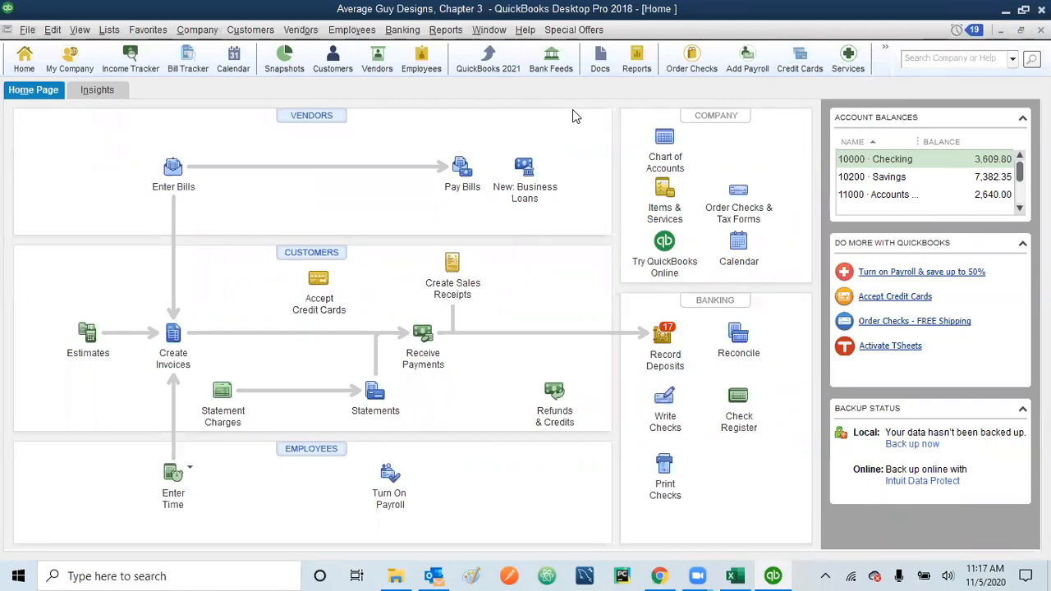
# Step: Open the Vendor Center via the Vendors menu, the icon bar, and the Home page VENDORS button
pyautogui.click(305, 37)
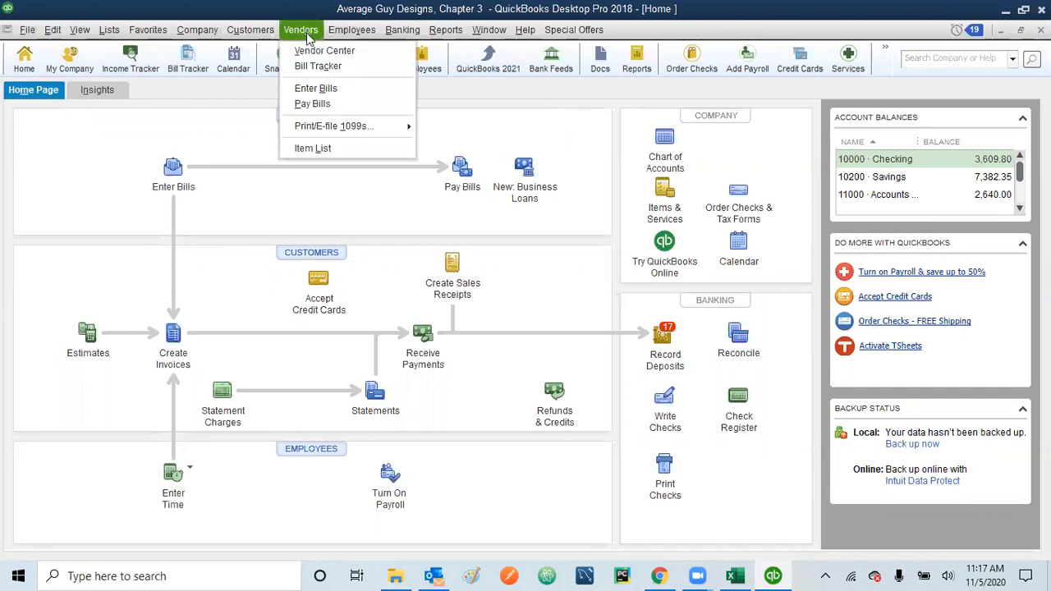
pyautogui.click(314, 53)
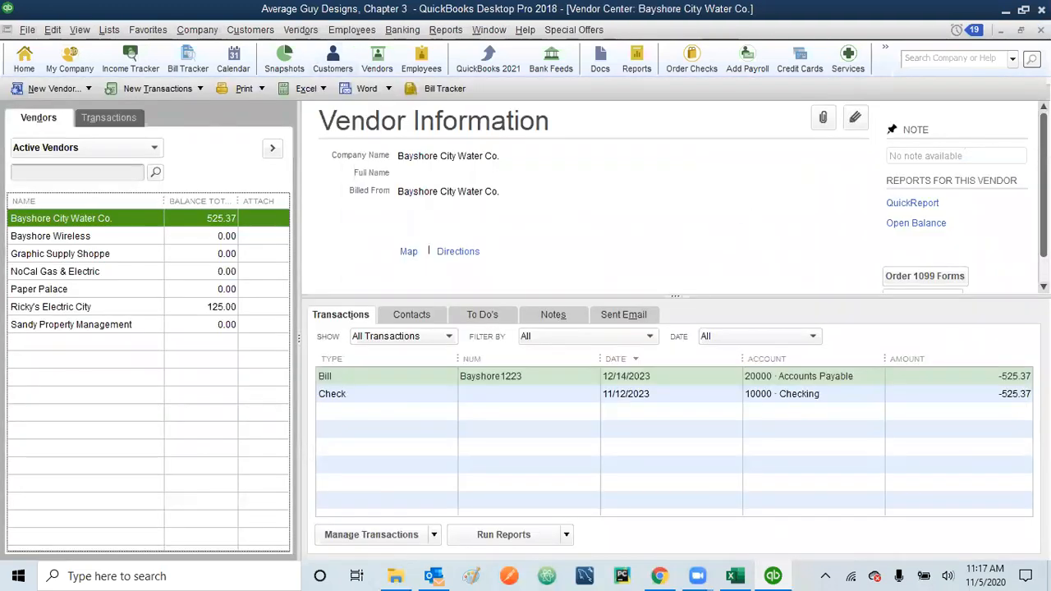
pyautogui.click(1041, 31)
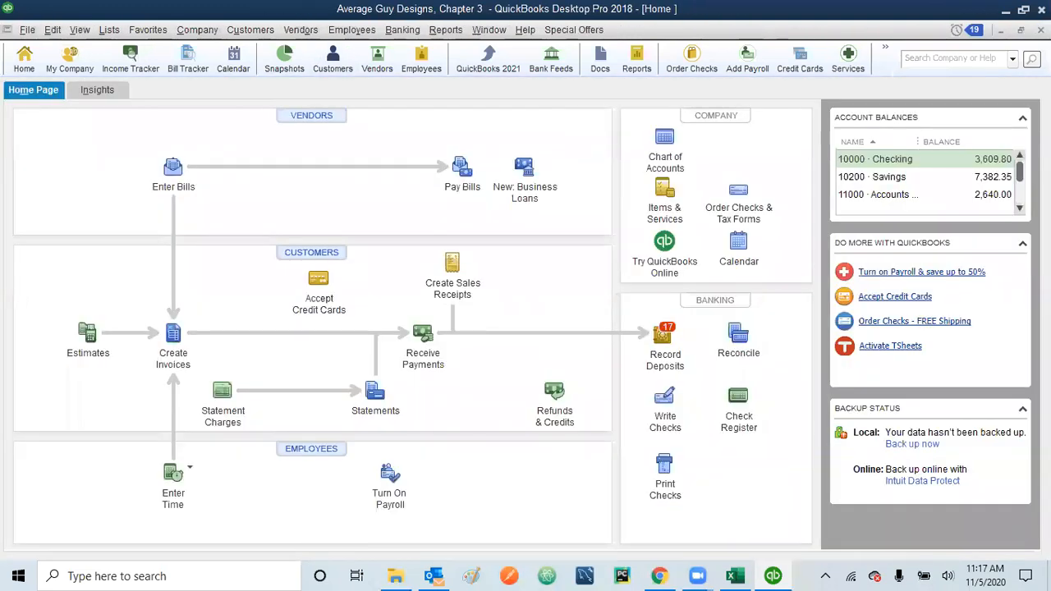
pyautogui.click(377, 56)
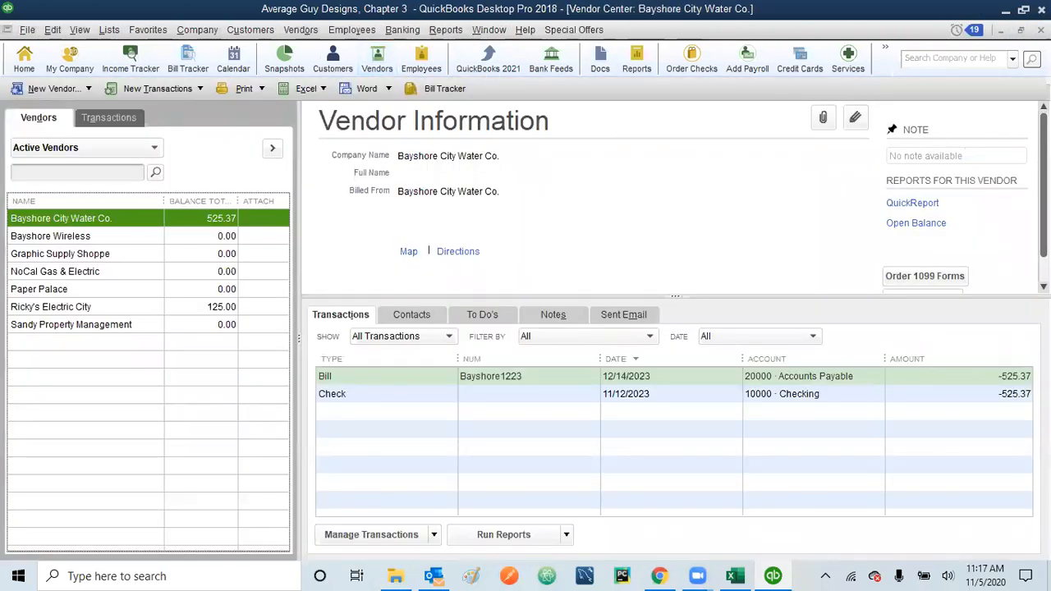
pyautogui.click(1040, 30)
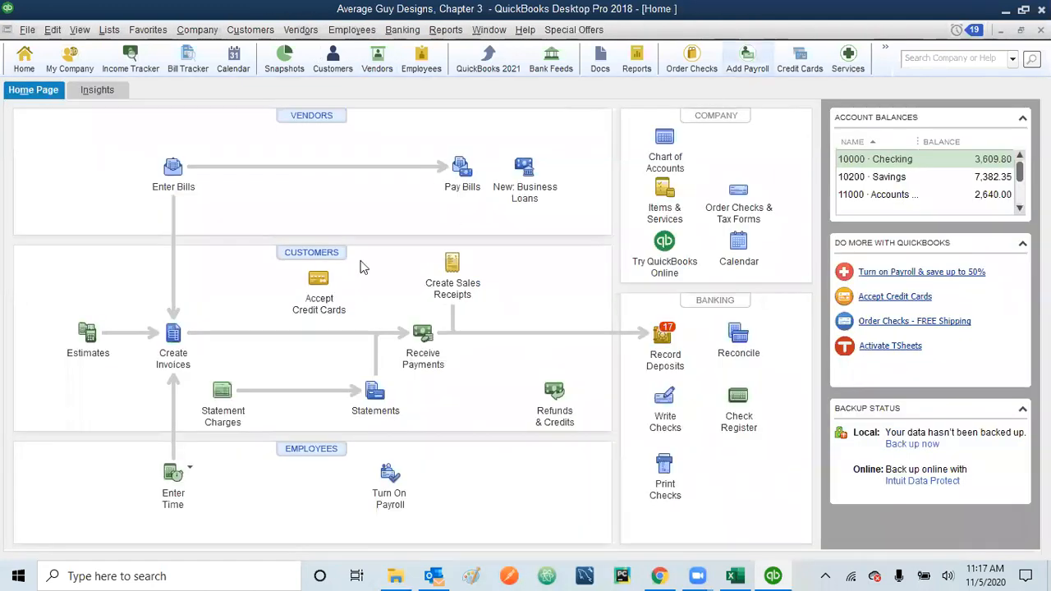
pyautogui.click(308, 119)
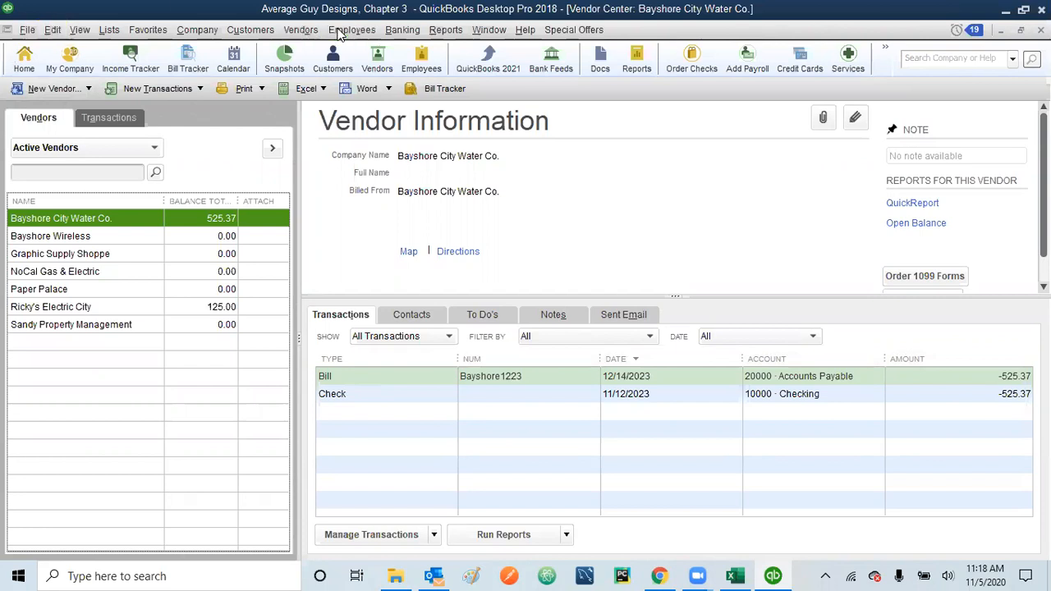
# Step: Look through the Edit, right-click and New Vendor menus, then select Paper Palace in the vendor list
pyautogui.click(54, 30)
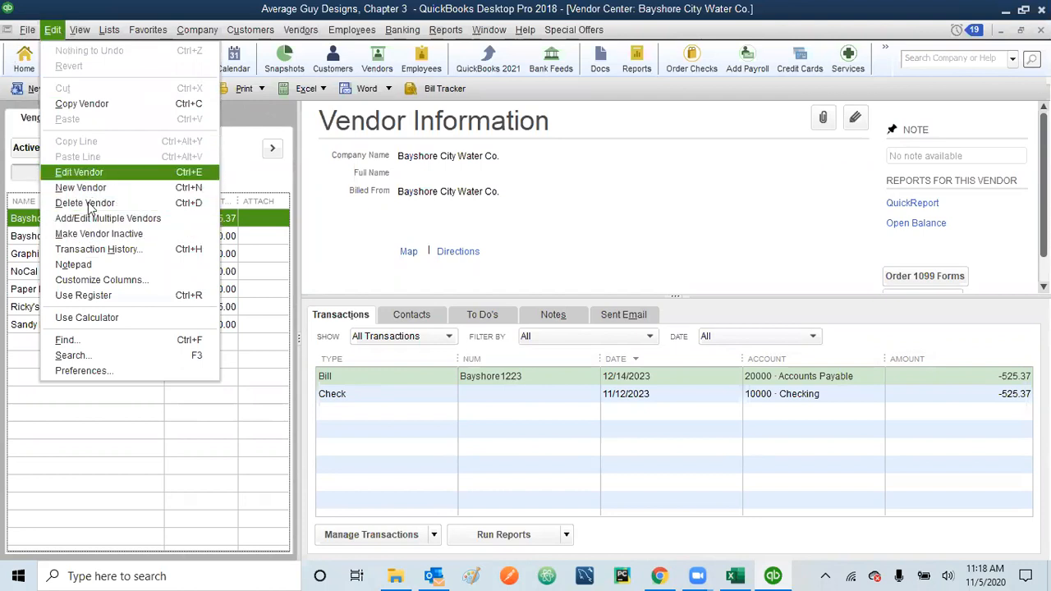
pyautogui.click(121, 412)
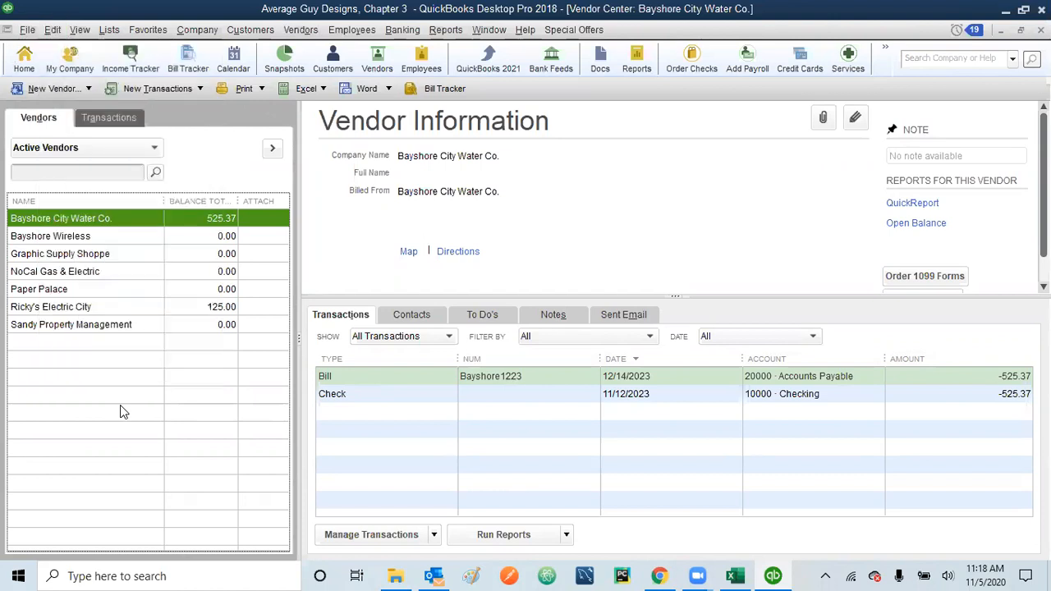
pyautogui.rightClick(98, 343)
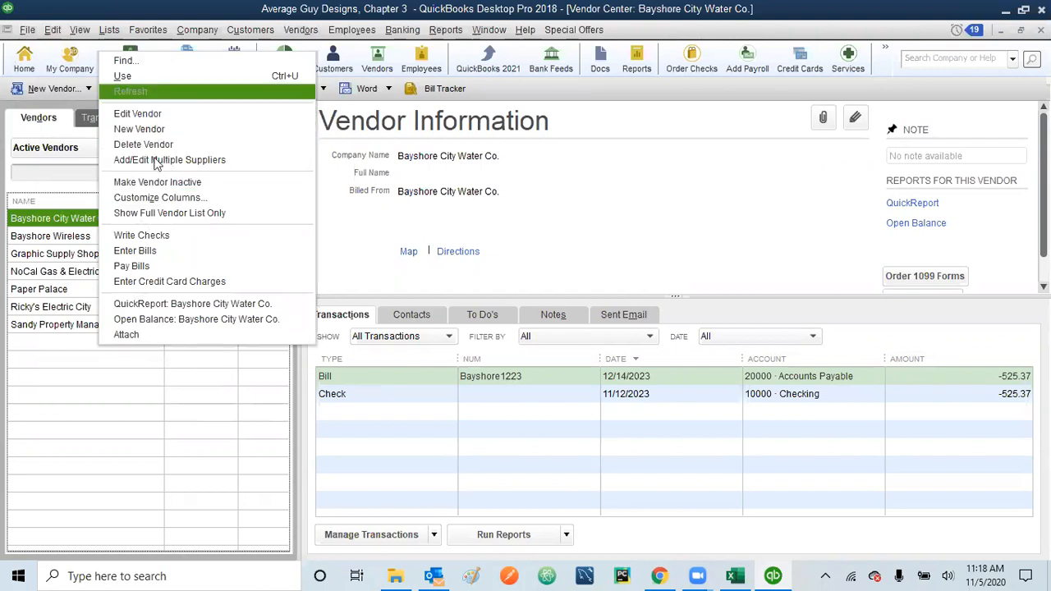
pyautogui.click(109, 418)
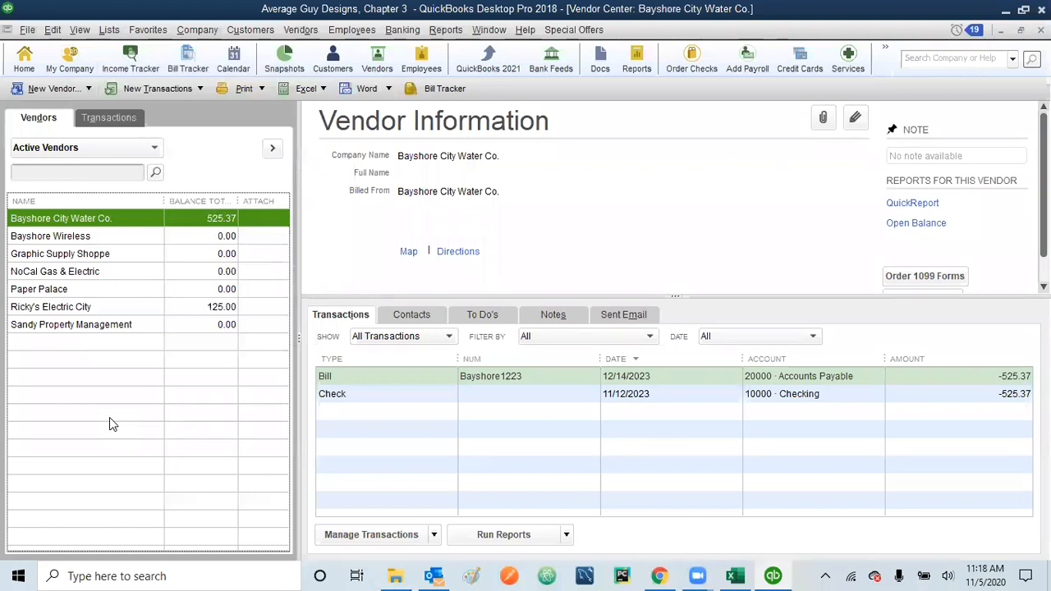
pyautogui.click(89, 88)
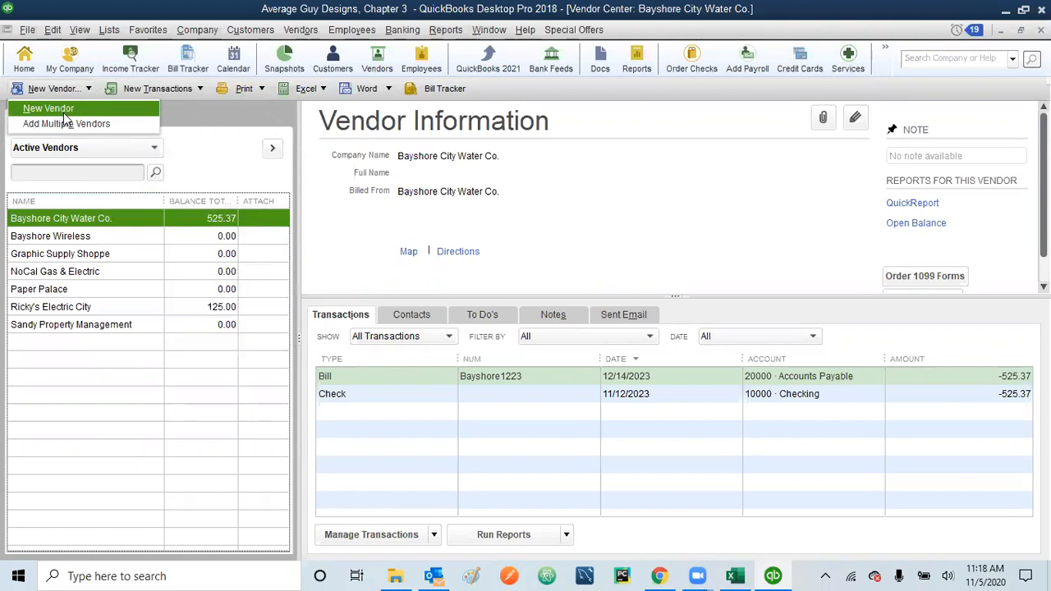
pyautogui.click(161, 405)
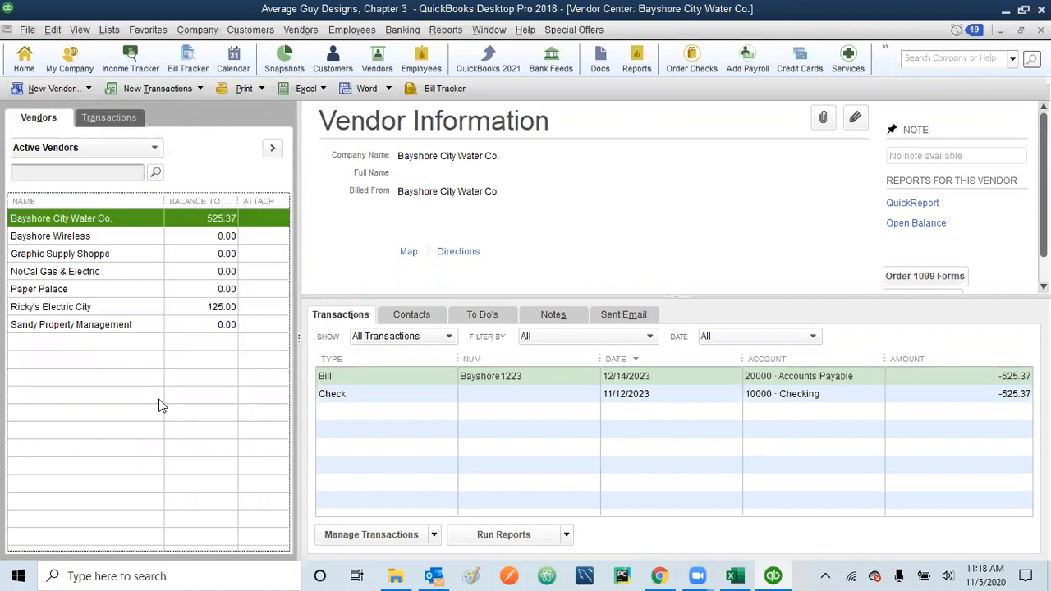
pyautogui.click(52, 29)
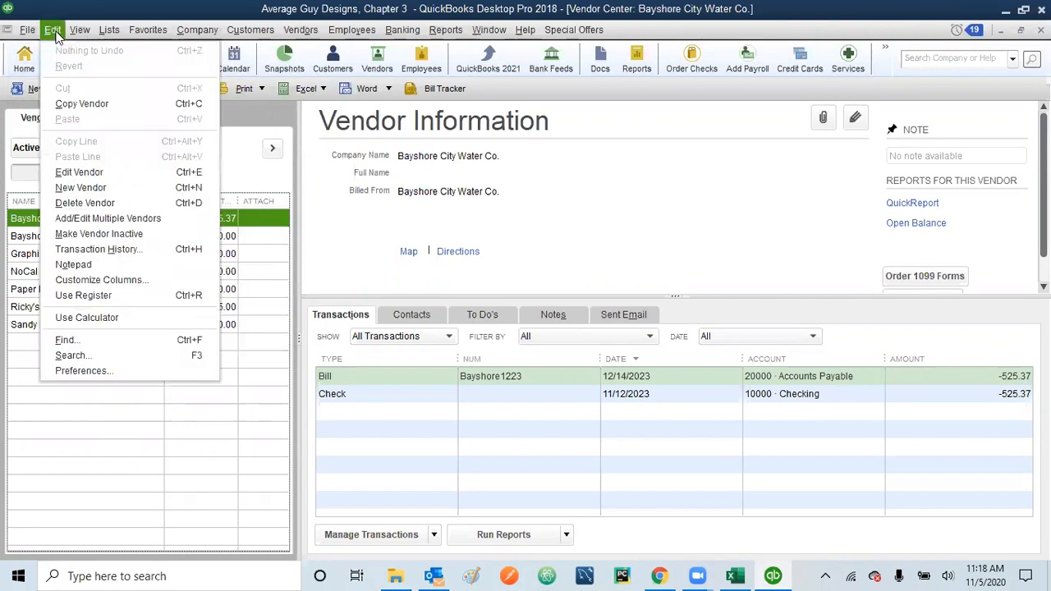
pyautogui.click(78, 428)
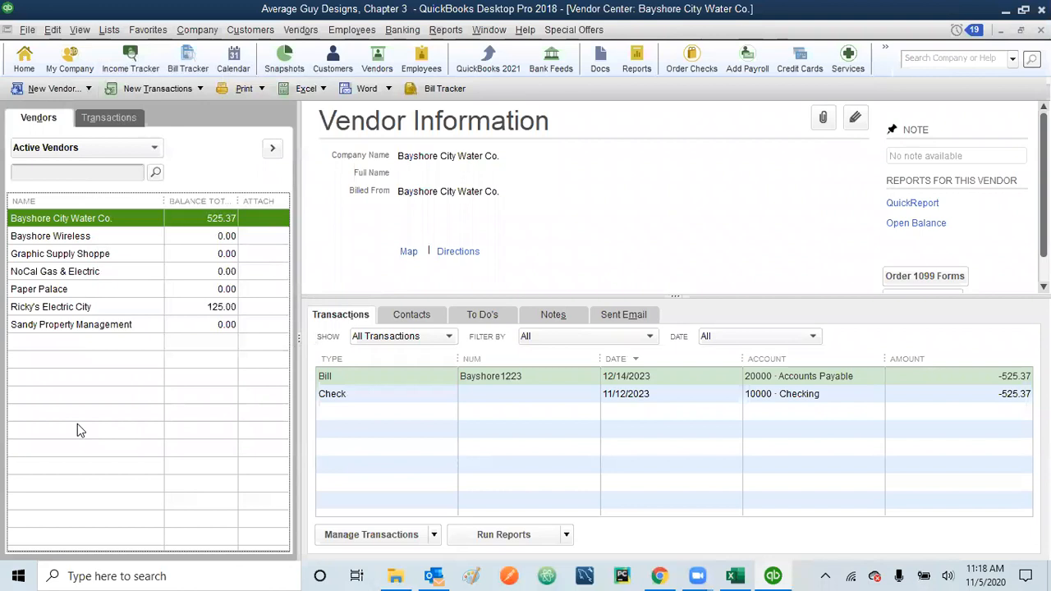
pyautogui.rightClick(112, 294)
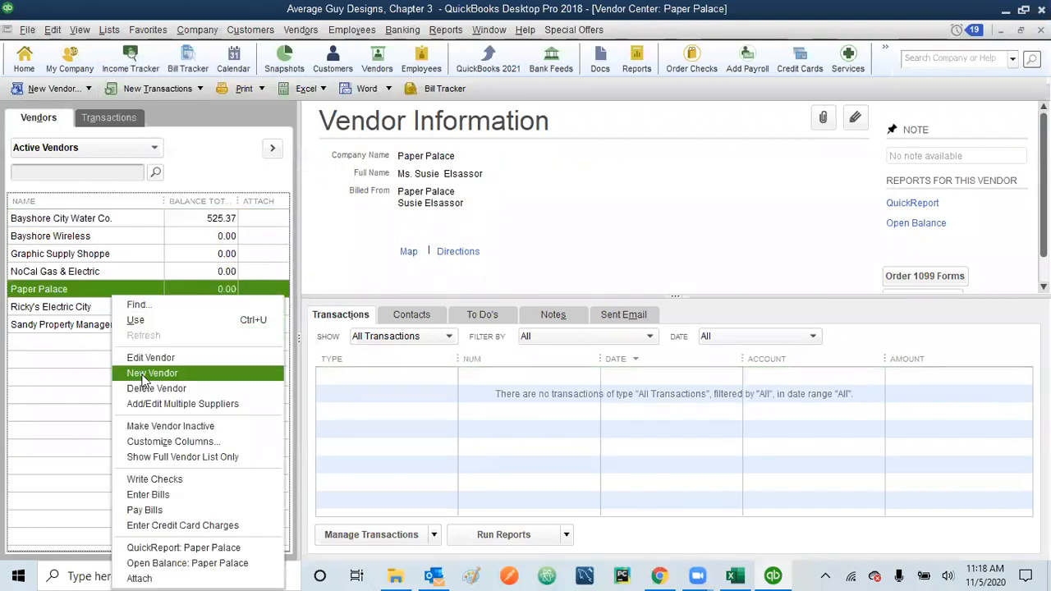
pyautogui.press('Escape')
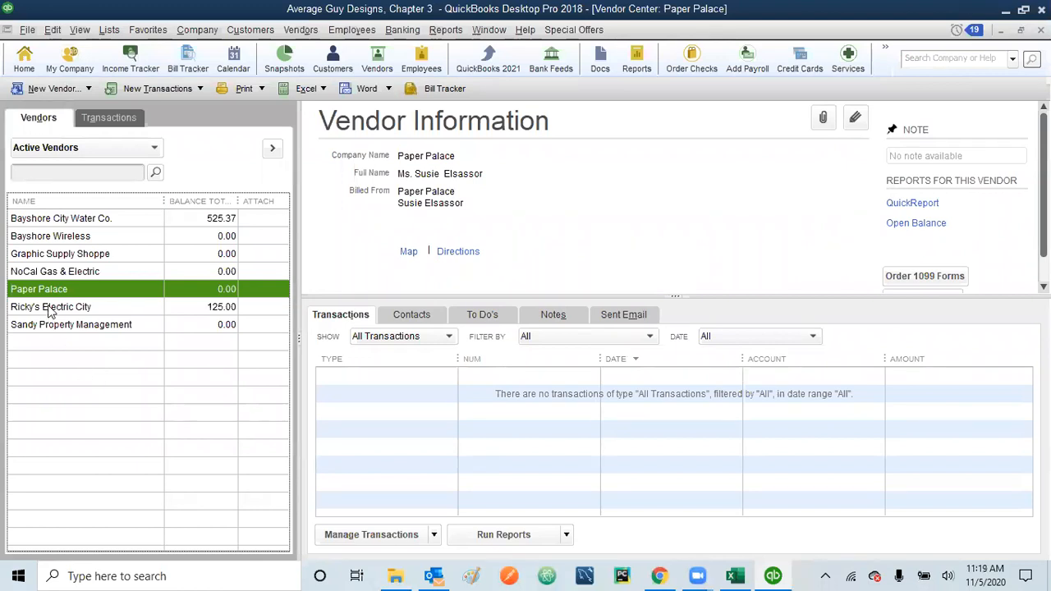
# Step: Open Graphic Supply Shoppe's record through Edit > Edit Vendor
pyautogui.doubleClick(80, 254)
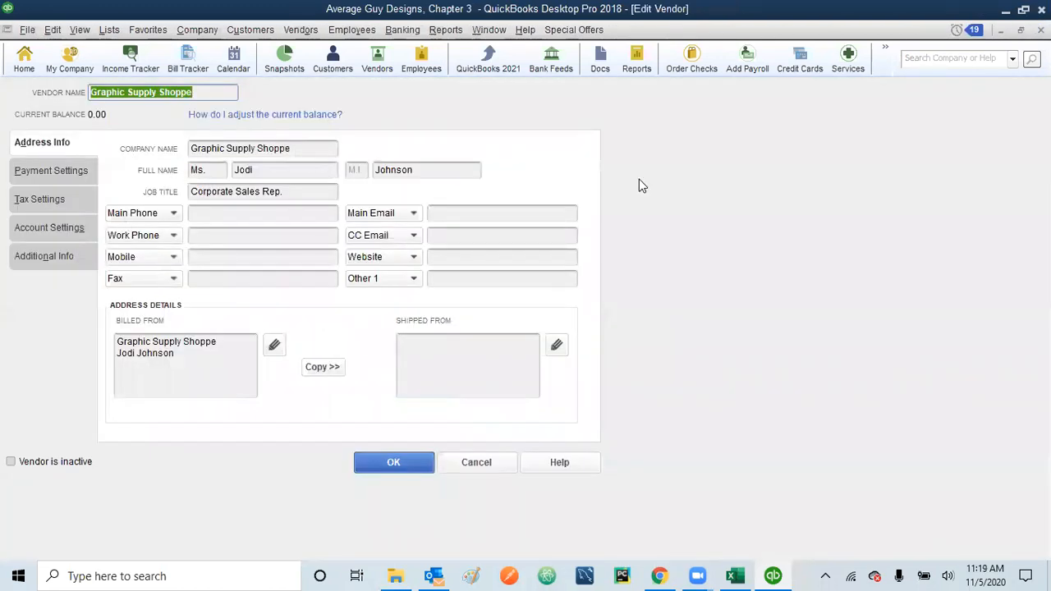
pyautogui.press('Return')
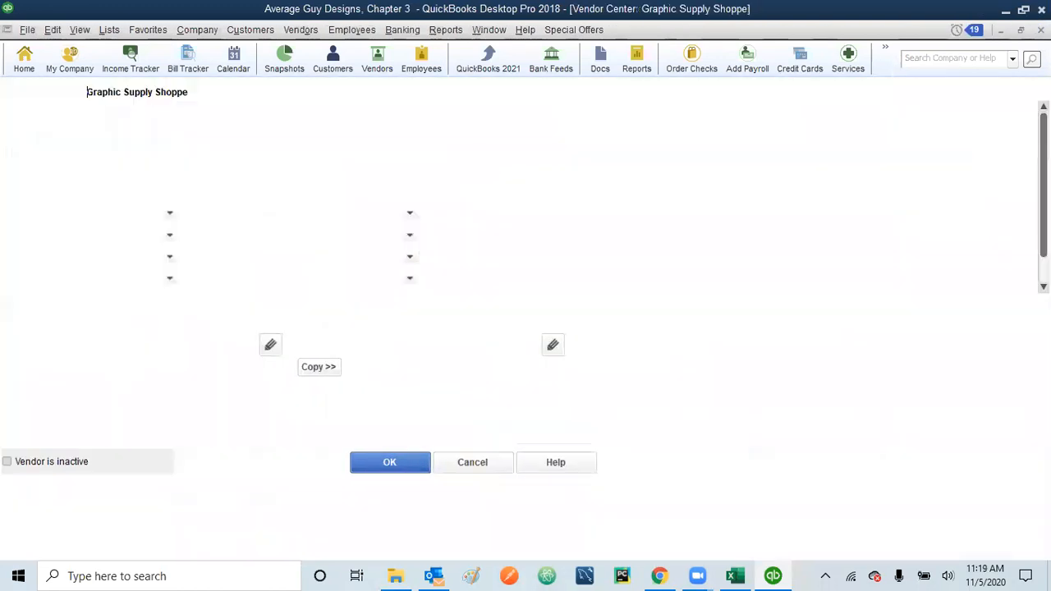
pyautogui.click(54, 31)
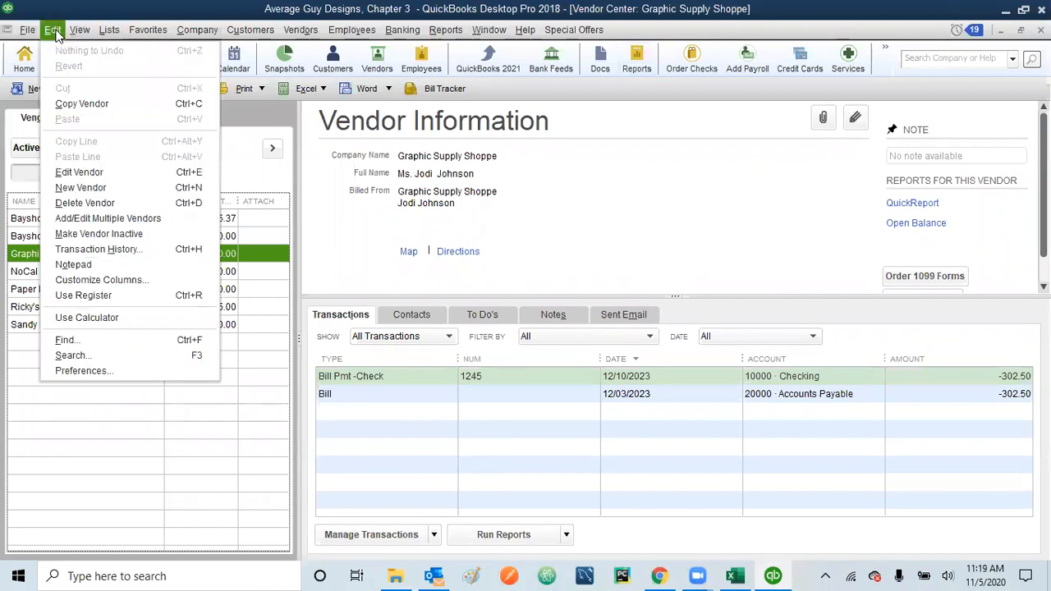
pyautogui.click(74, 172)
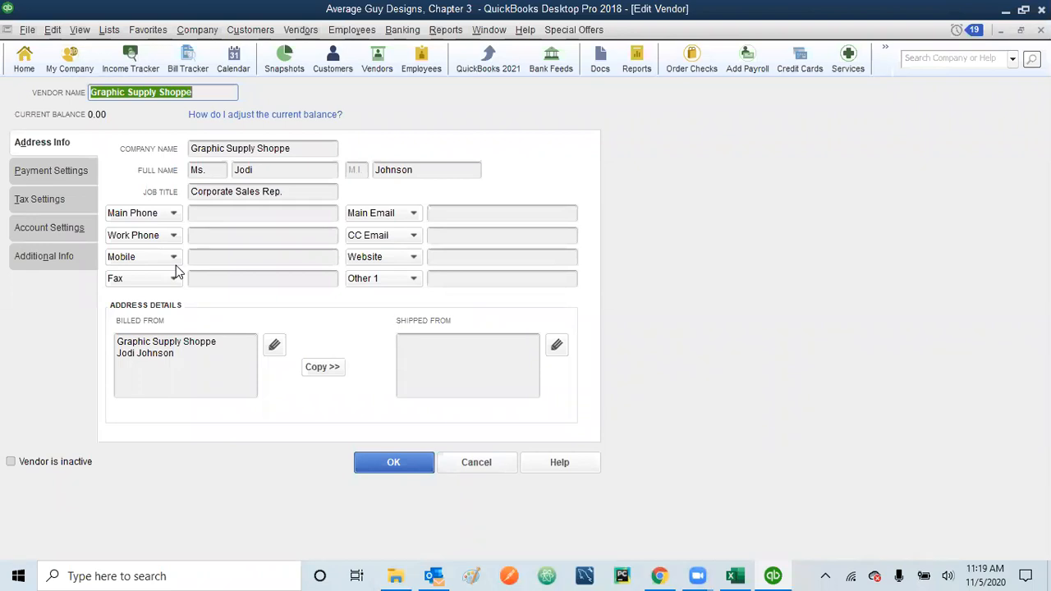
# Step: Fill in the vendor's main phone number in the Main Phone field
pyautogui.click(211, 214)
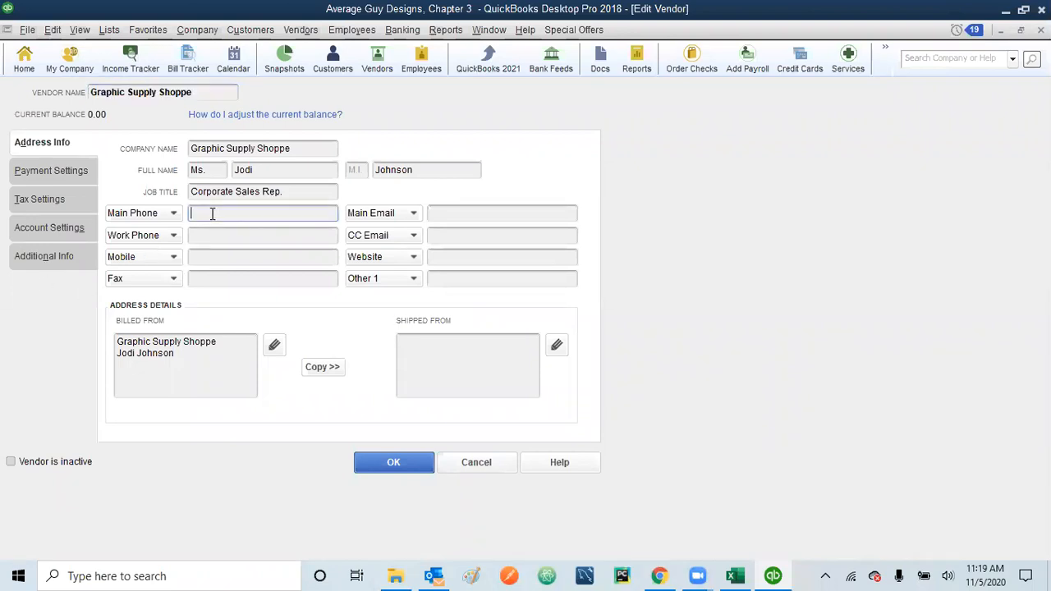
pyautogui.write('(212)555-6743')
# Step: Fill in Graphic Supply Shoppe's billing address with its street, city, state and zip code
pyautogui.click(274, 345)
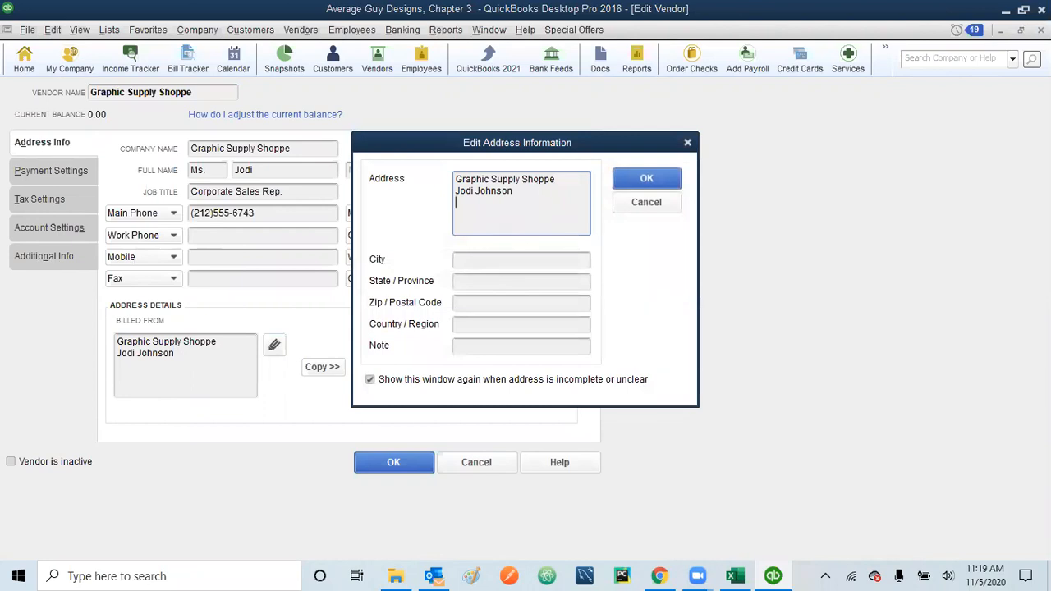
pyautogui.press('Return')
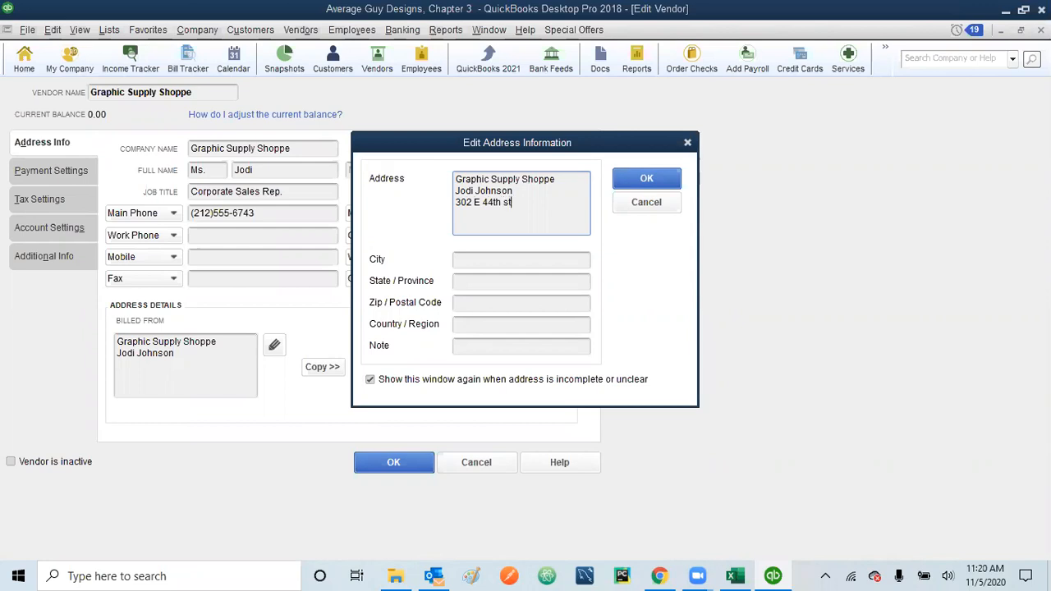
pyautogui.click(512, 263)
pyautogui.write('New York')
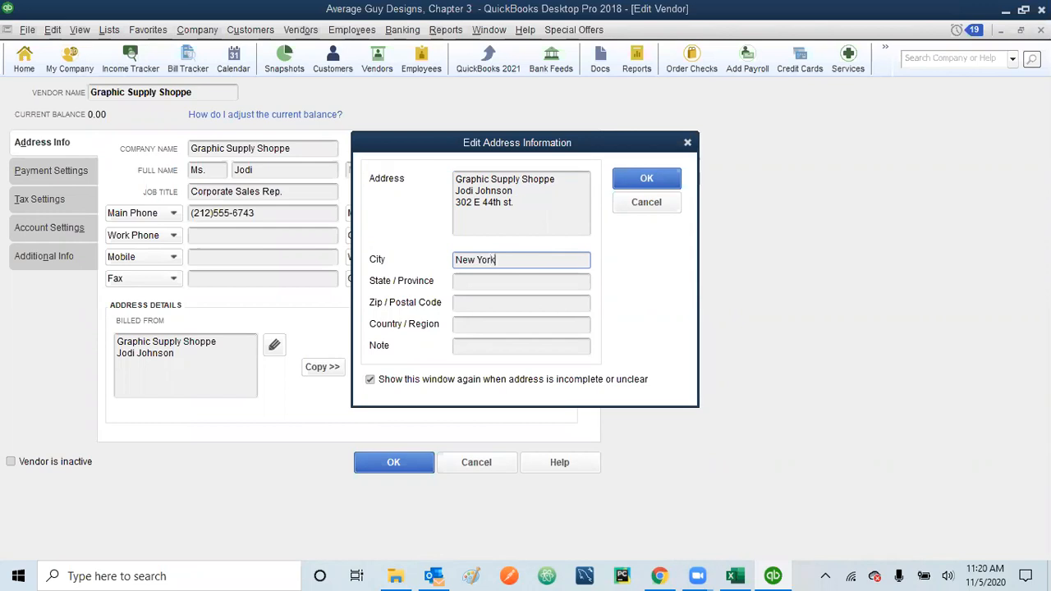
pyautogui.click(498, 283)
pyautogui.write('Ny')
pyautogui.press('BackSpace')
pyautogui.write('Y')
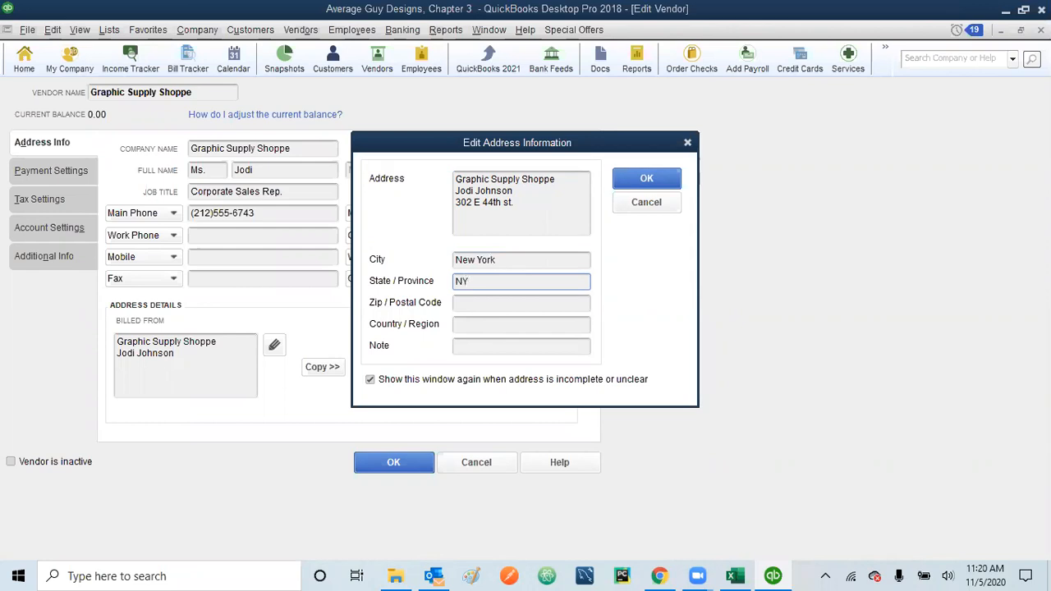
pyautogui.click(486, 306)
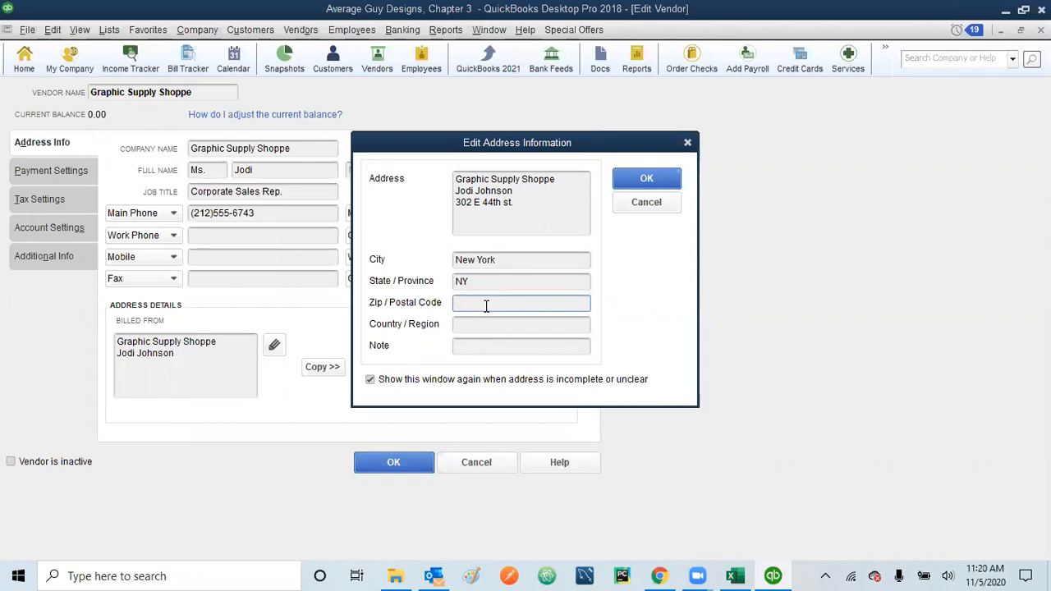
pyautogui.write('10017')
# Step: Confirm the completed billing address and return to the Edit Vendor window
pyautogui.click(649, 178)
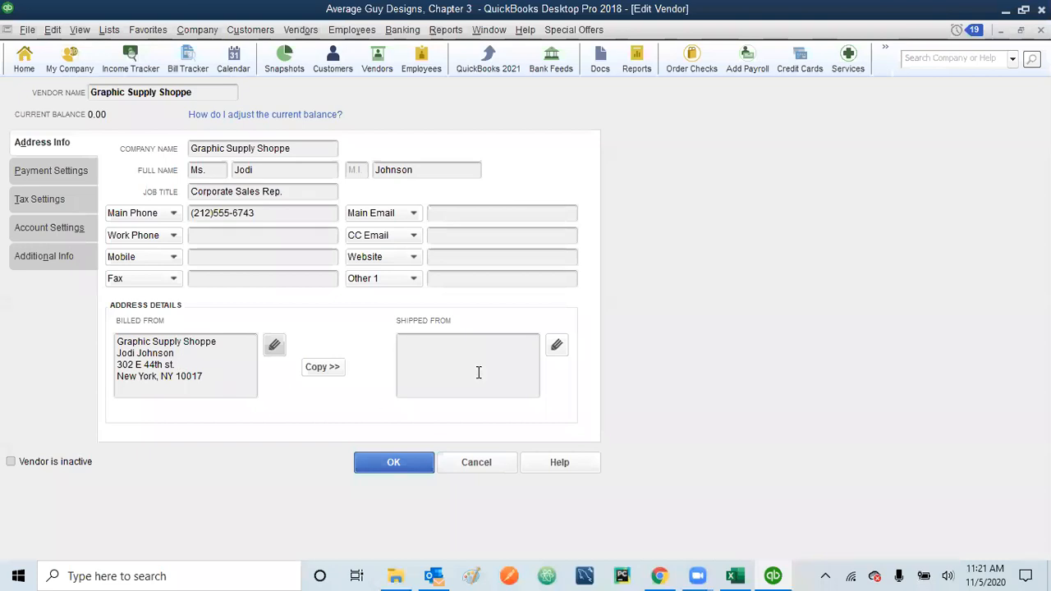
# Step: Copy the billed-from address to shipped-from and save Graphic Supply Shoppe's vendor record
pyautogui.click(331, 369)
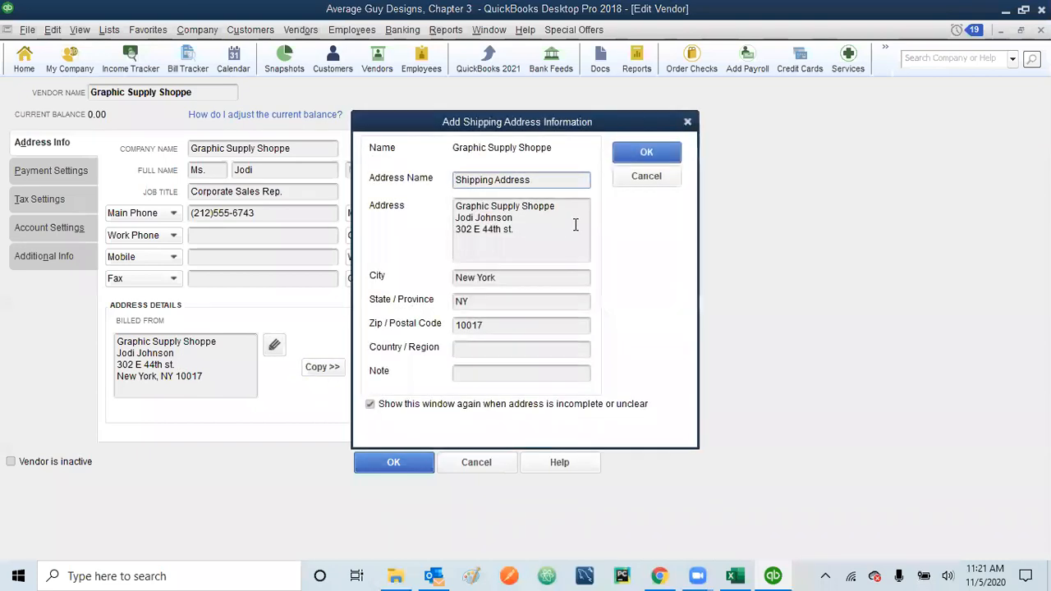
pyautogui.click(655, 157)
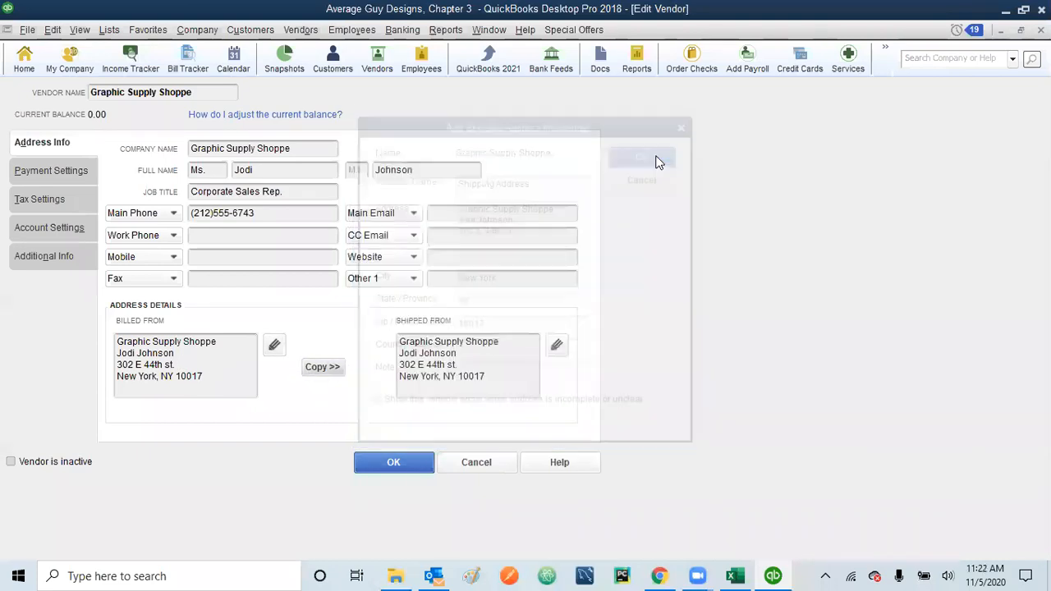
pyautogui.click(396, 464)
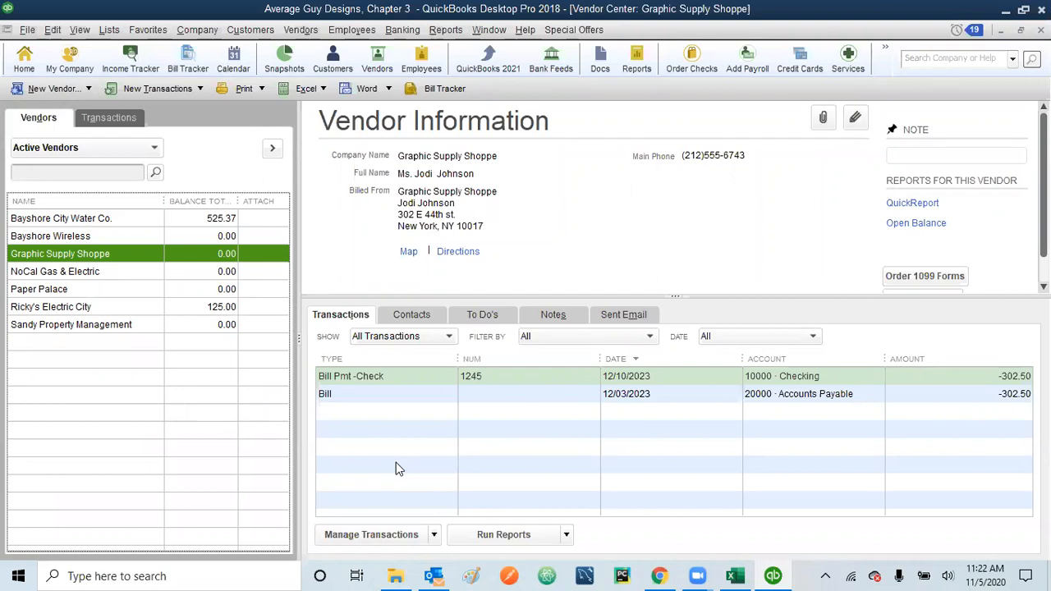
# Step: Look through the Edit menu, add-vendor options and vendor list actions for a new-vendor command
pyautogui.click(27, 29)
pyautogui.click(27, 29)
pyautogui.click(51, 29)
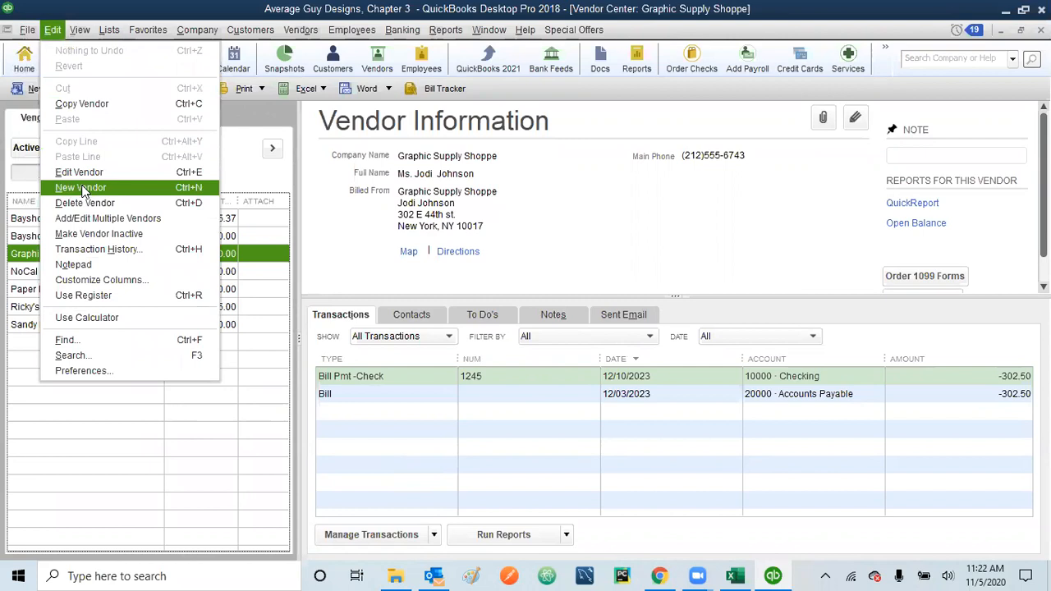
pyautogui.click(87, 470)
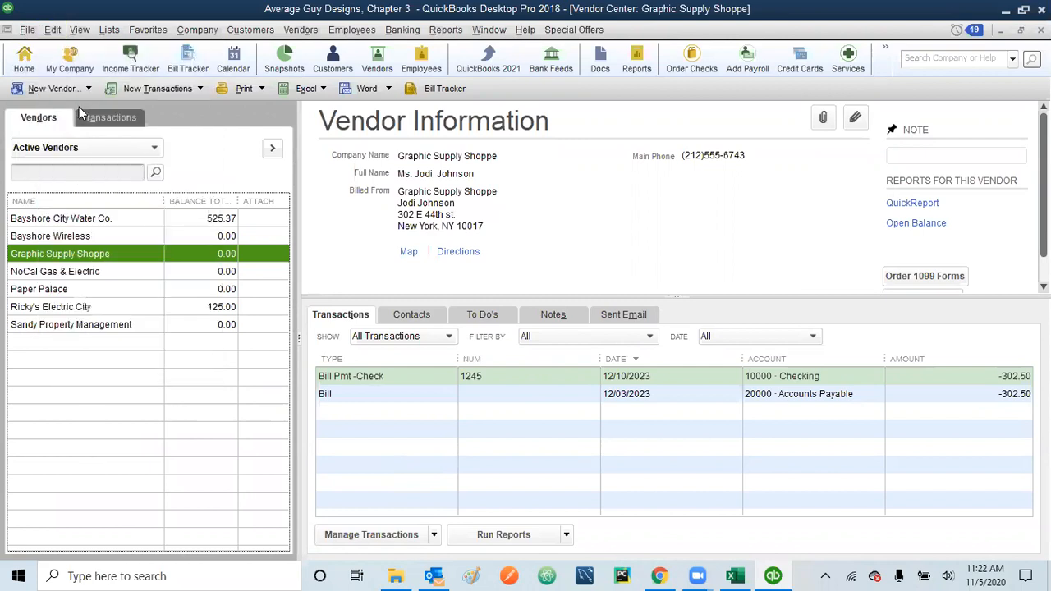
pyautogui.click(87, 87)
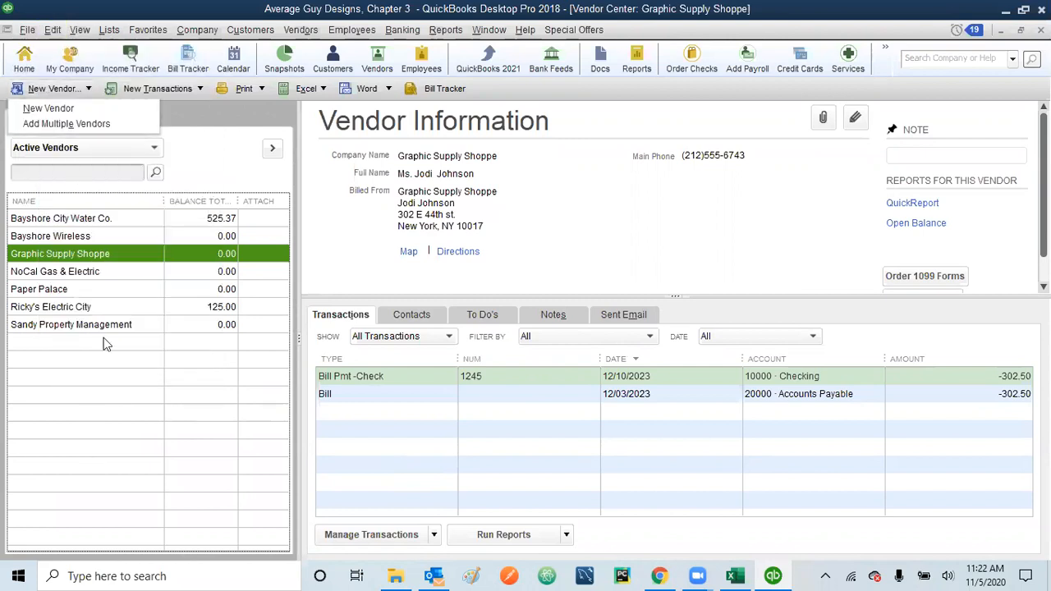
pyautogui.click(119, 404)
pyautogui.rightClick(119, 405)
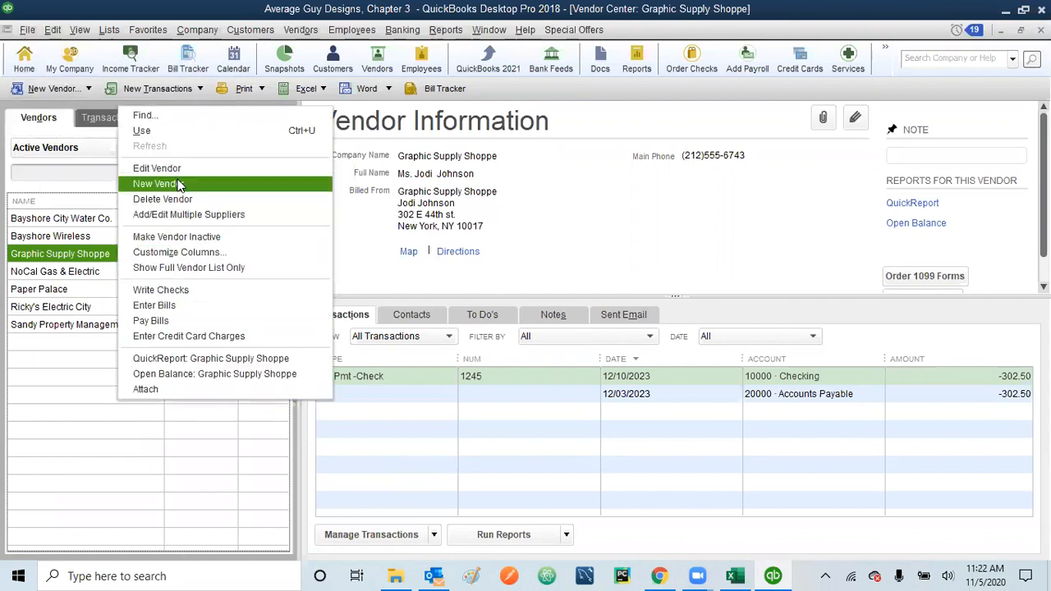
pyautogui.click(89, 425)
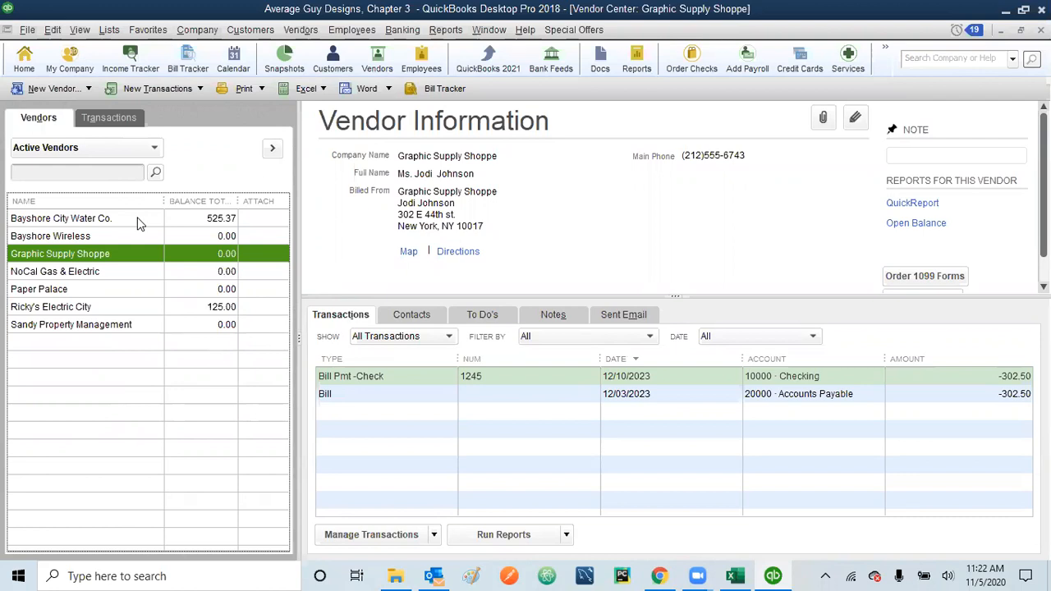
# Step: Choose New Vendor from the Edit menu to get a blank vendor form
pyautogui.rightClick(117, 358)
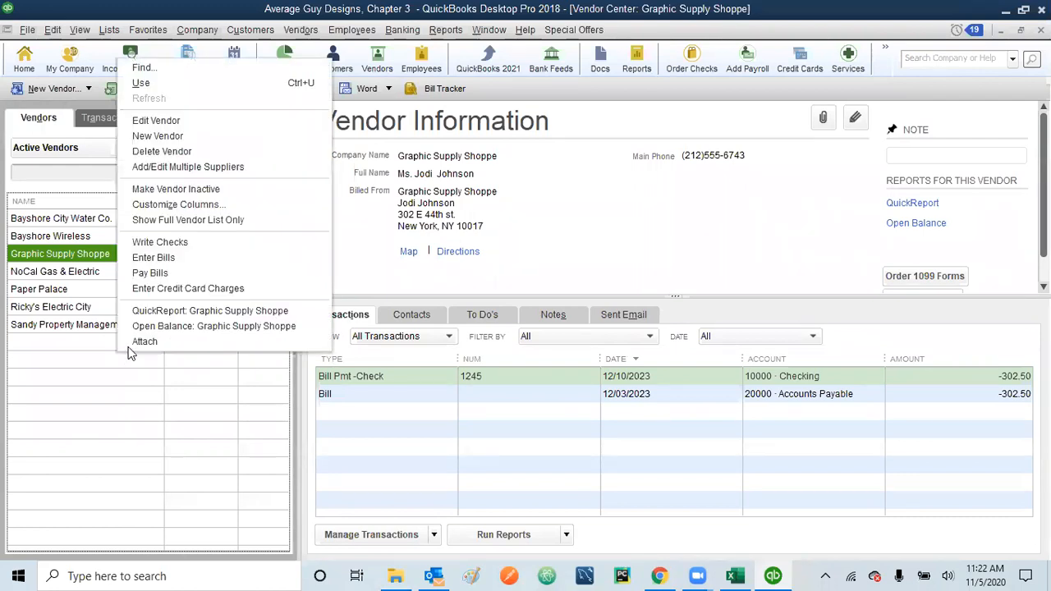
pyautogui.click(67, 445)
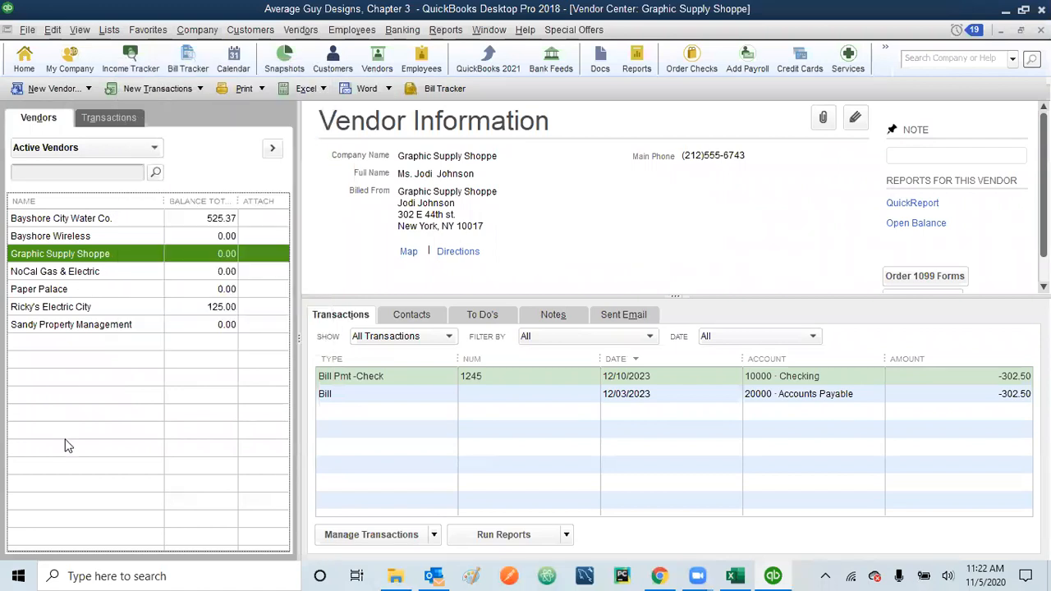
pyautogui.click(88, 88)
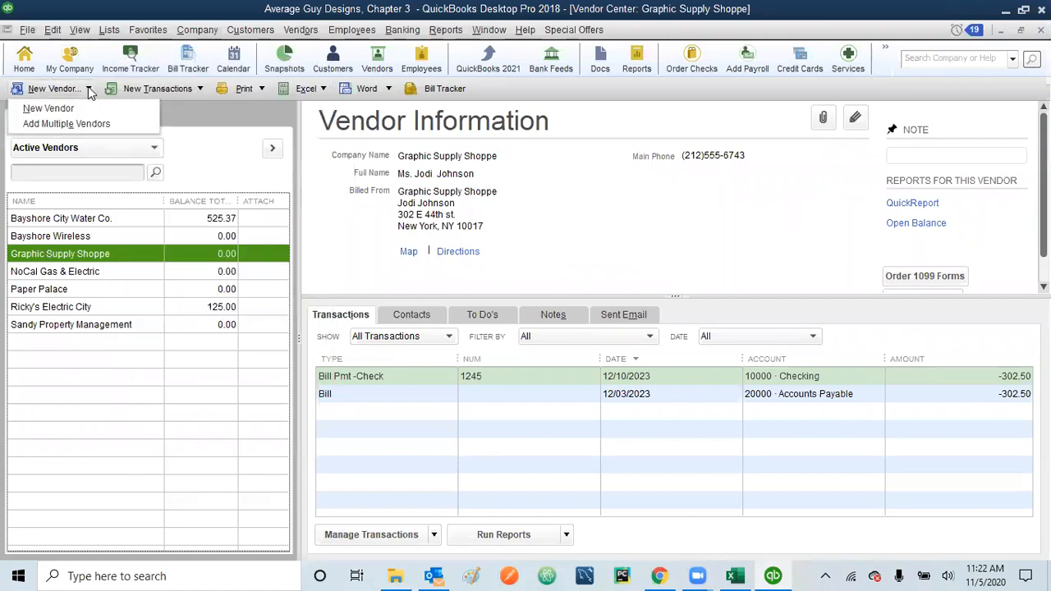
pyautogui.click(123, 404)
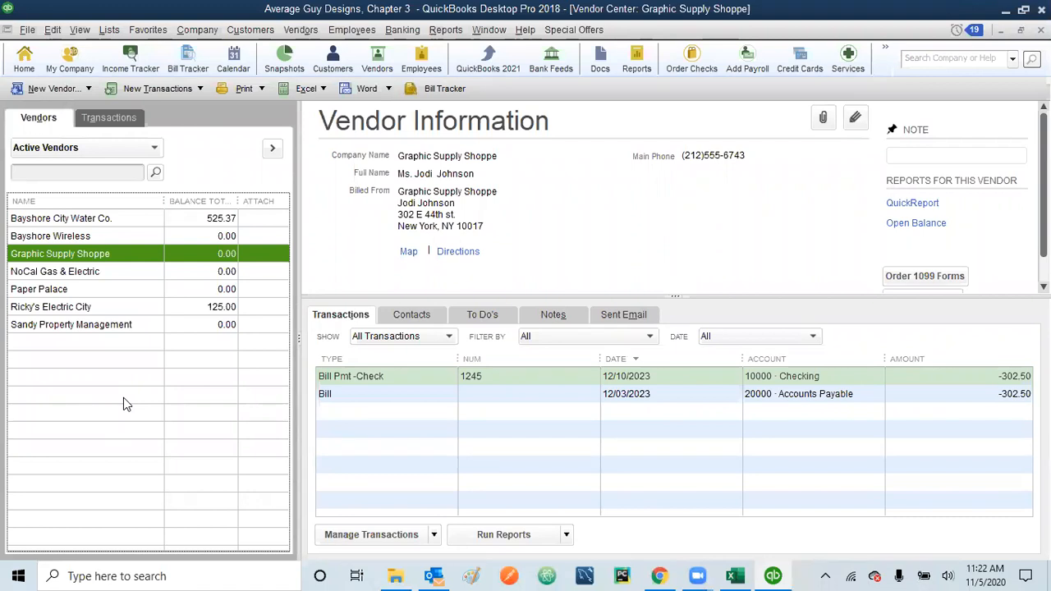
pyautogui.click(52, 31)
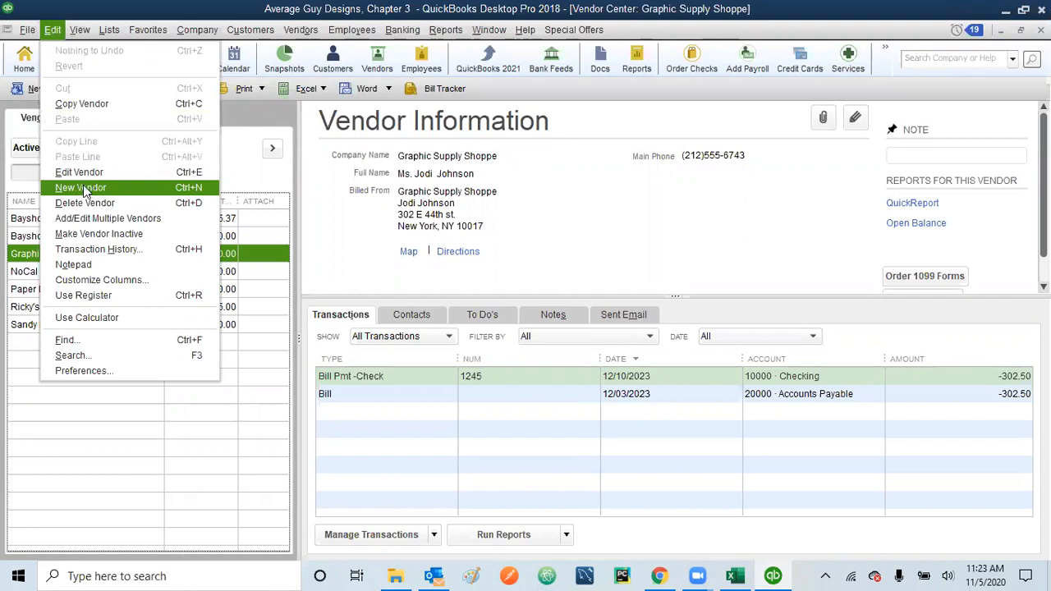
pyautogui.click(82, 188)
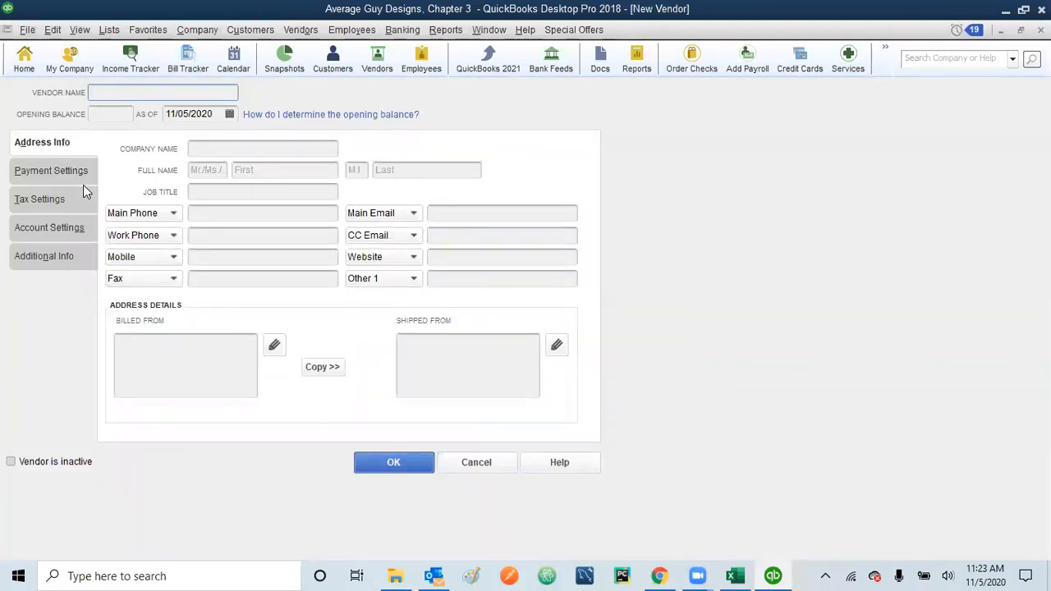
# Step: Enter 'GJB Wireless, Inc.' as the vendor name and paste it into Company Name
pyautogui.write('GJB WEI')
pyautogui.press('BackSpace')
pyautogui.press('BackSpace')
pyautogui.write('ireless, Inc.')
pyautogui.hotkey('shift', 'Left')
pyautogui.hotkey('shift', 'Left')
pyautogui.hotkey('shift', 'Left')
pyautogui.hotkey('shift', 'Left')
pyautogui.hotkey('shift', 'Left')
pyautogui.hotkey('shift', 'Left')
pyautogui.hotkey('shift', 'Left')
pyautogui.hotkey('shift', 'Left')
pyautogui.hotkey('shift', 'Left')
pyautogui.hotkey('shift', 'Left')
pyautogui.hotkey('shift', 'Left')
pyautogui.hotkey('shift', 'Left')
pyautogui.hotkey('shift', 'Left')
pyautogui.hotkey('shift', 'Left')
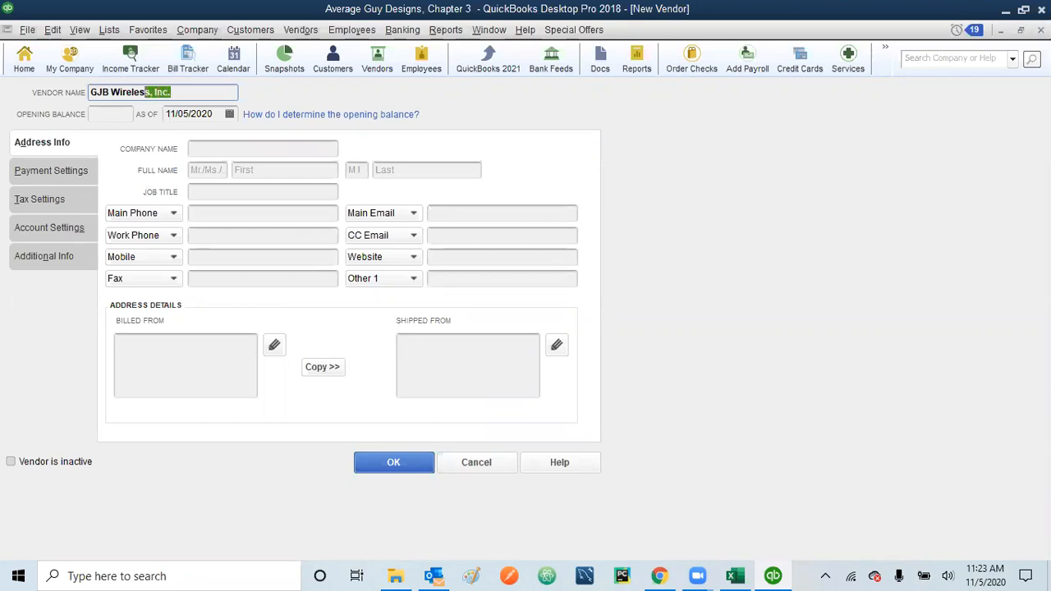
pyautogui.hotkey('shift', 'Left')
pyautogui.hotkey('shift', 'Left')
pyautogui.hotkey('shift', 'Left')
pyautogui.hotkey('shift', 'Left')
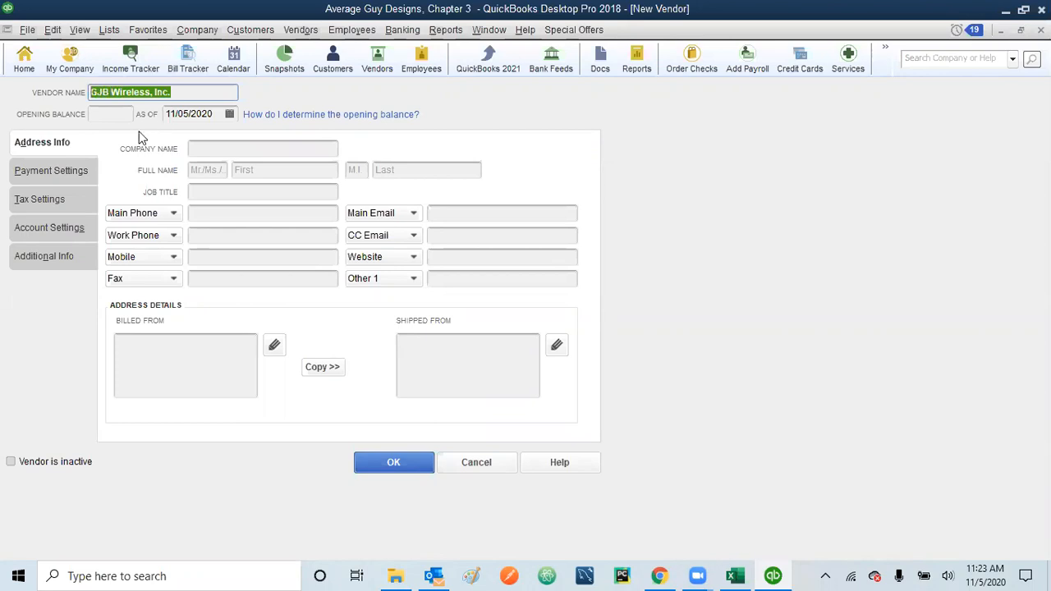
pyautogui.click(220, 147)
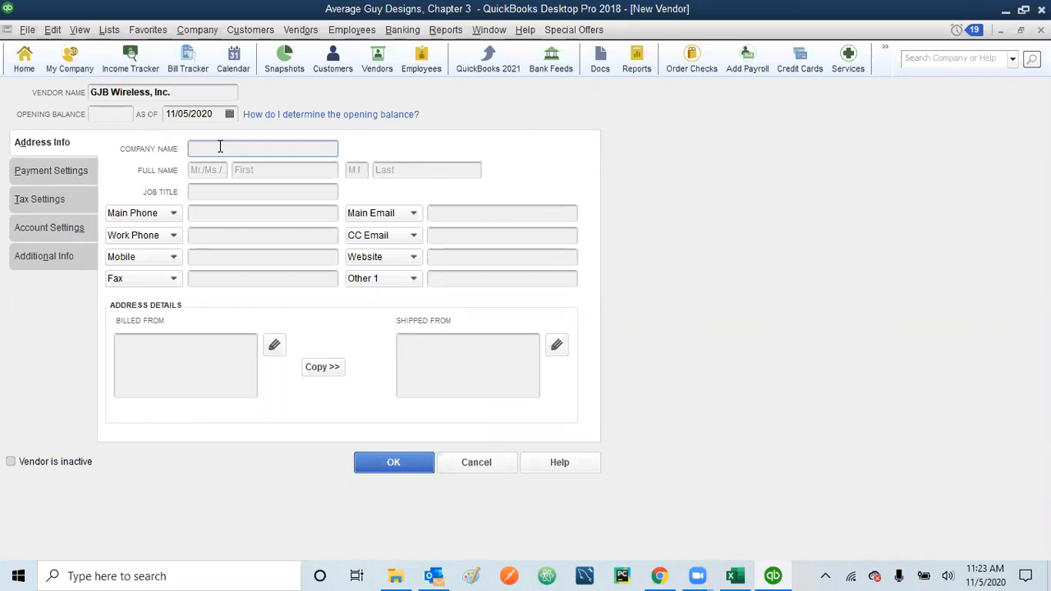
pyautogui.hotkey('ctrl', 'v')
# Step: Enter the contact's title Mr. and their first and last name
pyautogui.click(218, 165)
pyautogui.write('Mr')
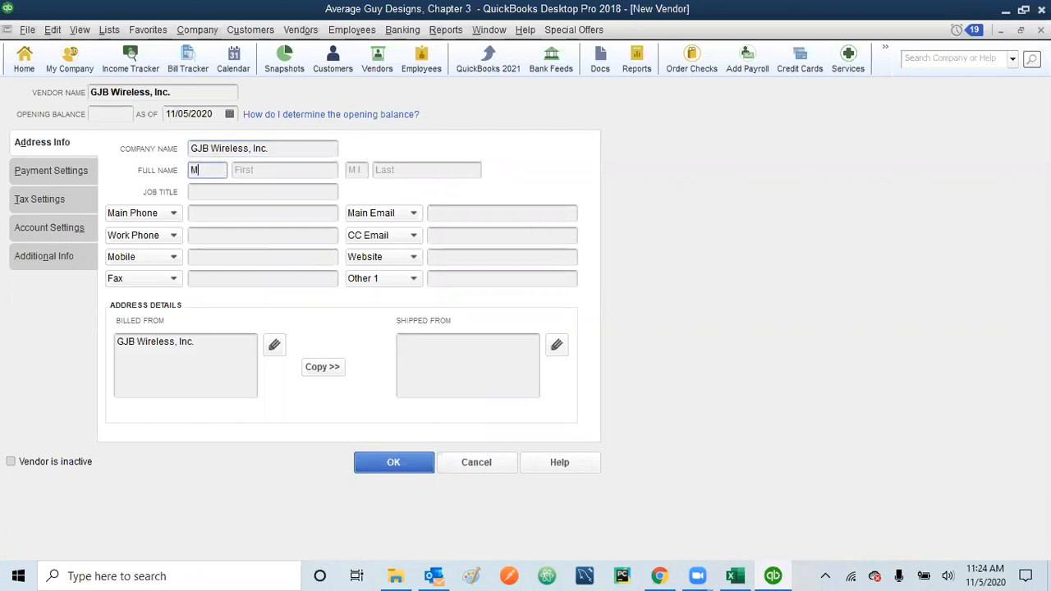
pyautogui.click(263, 166)
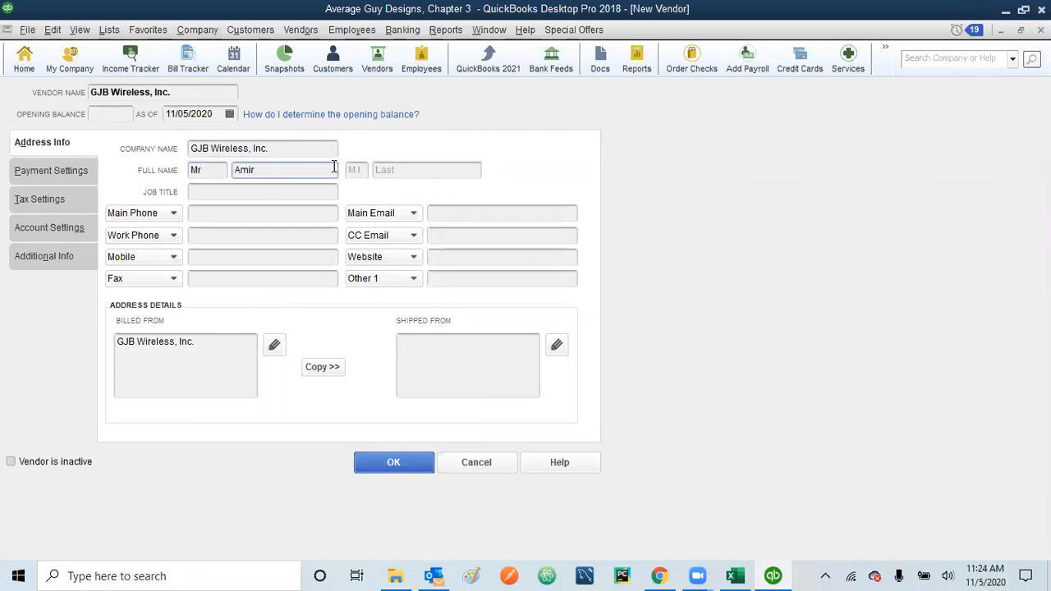
pyautogui.click(385, 168)
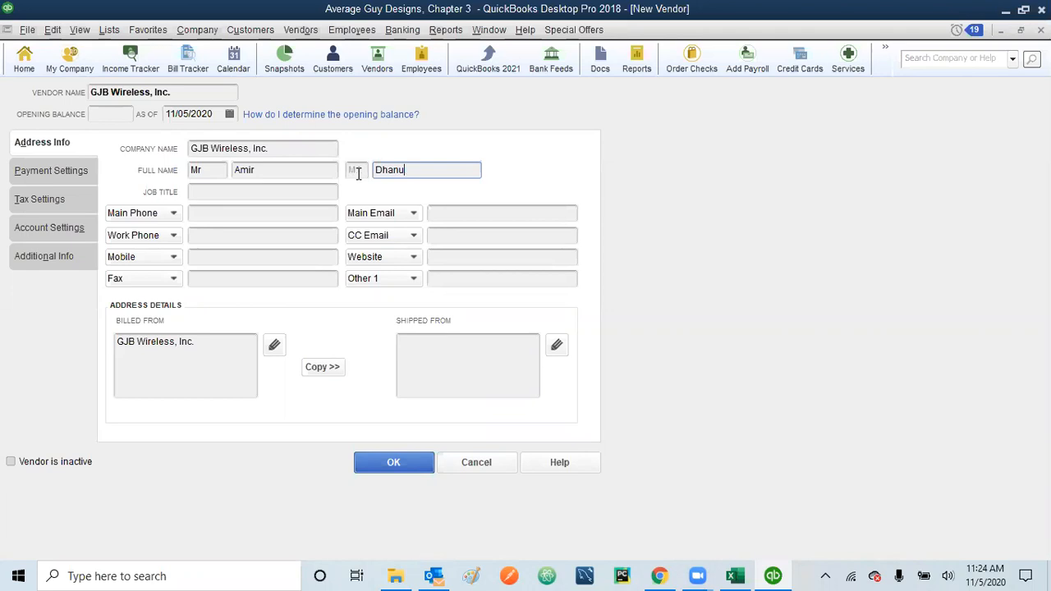
# Step: Set job title 'Business Sales Rep' and enter the contact's main phone number
pyautogui.click(261, 197)
pyautogui.write('B')
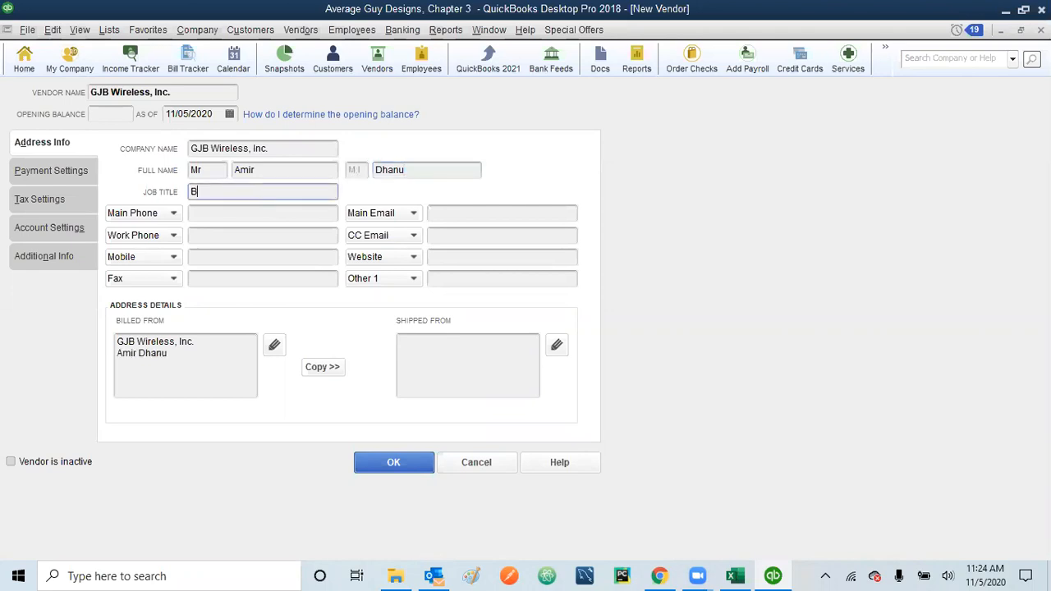
pyautogui.write('usiness Sales Rep')
pyautogui.click(248, 213)
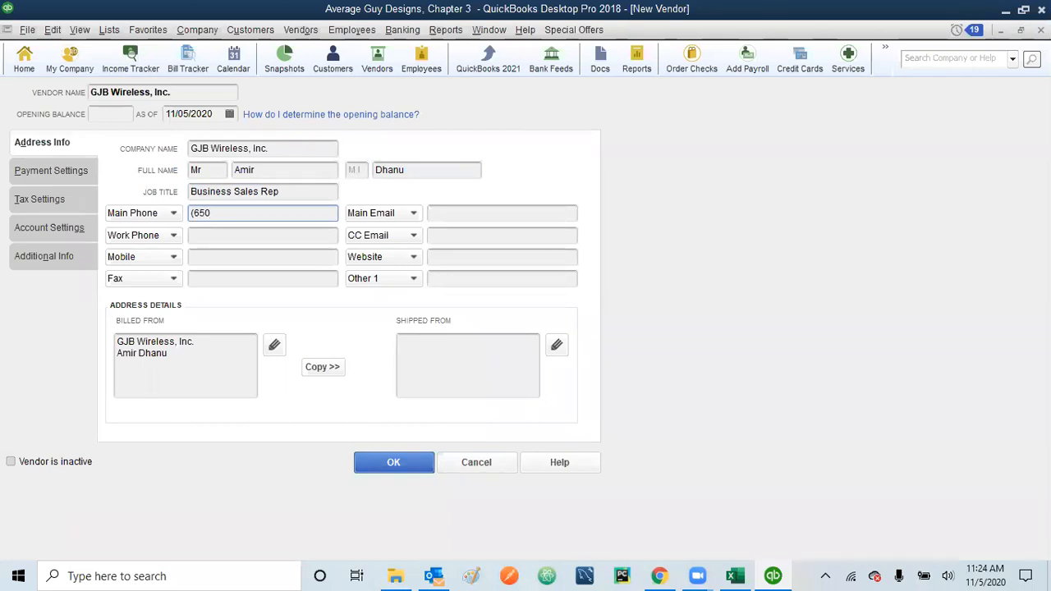
pyautogui.click(275, 347)
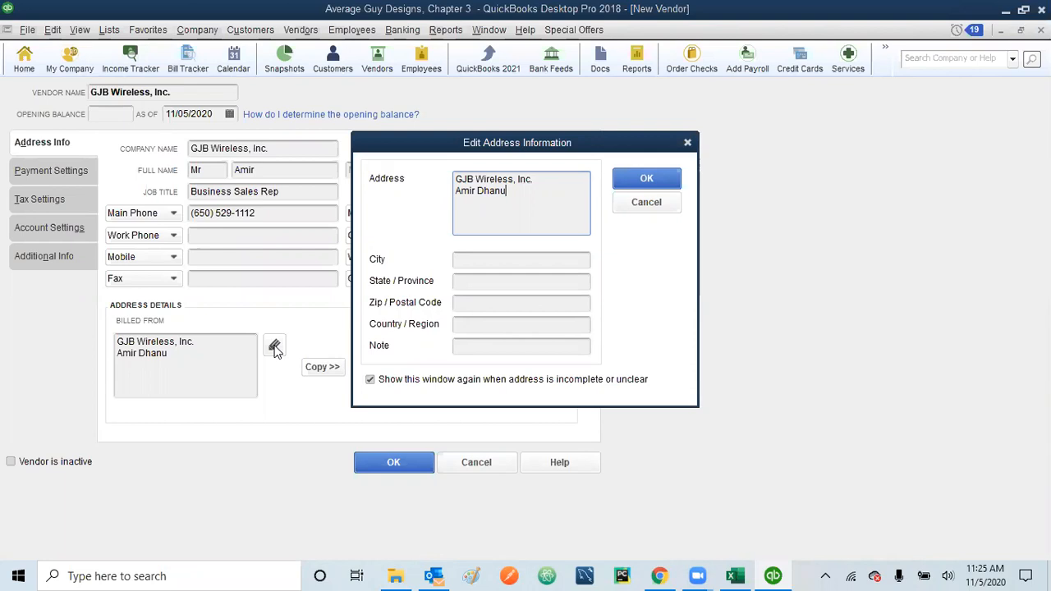
# Step: Enter the billing street address, city and state CA for GJB Wireless
pyautogui.press('Return')
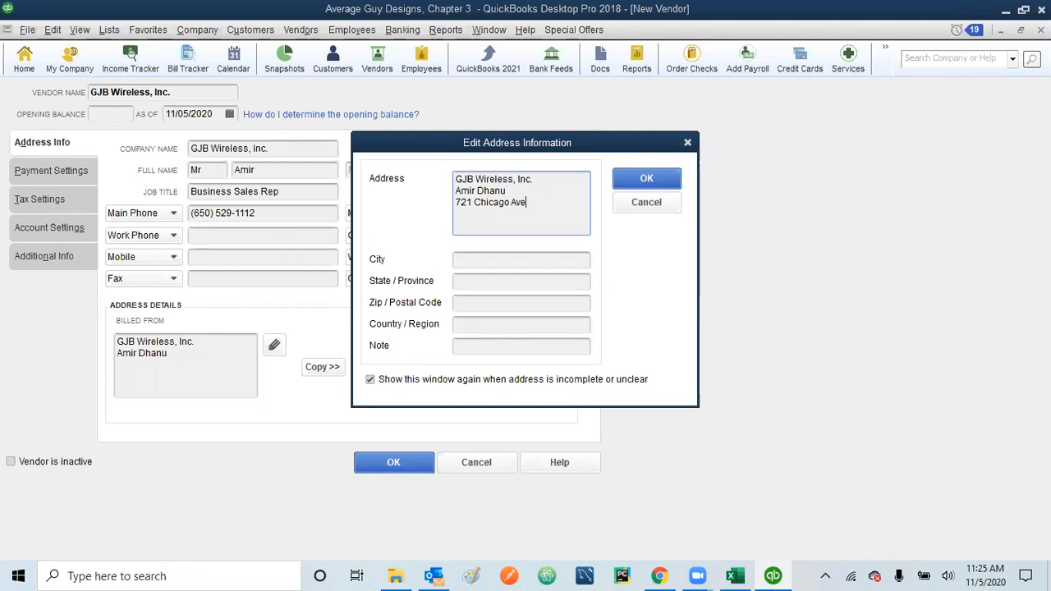
pyautogui.click(489, 261)
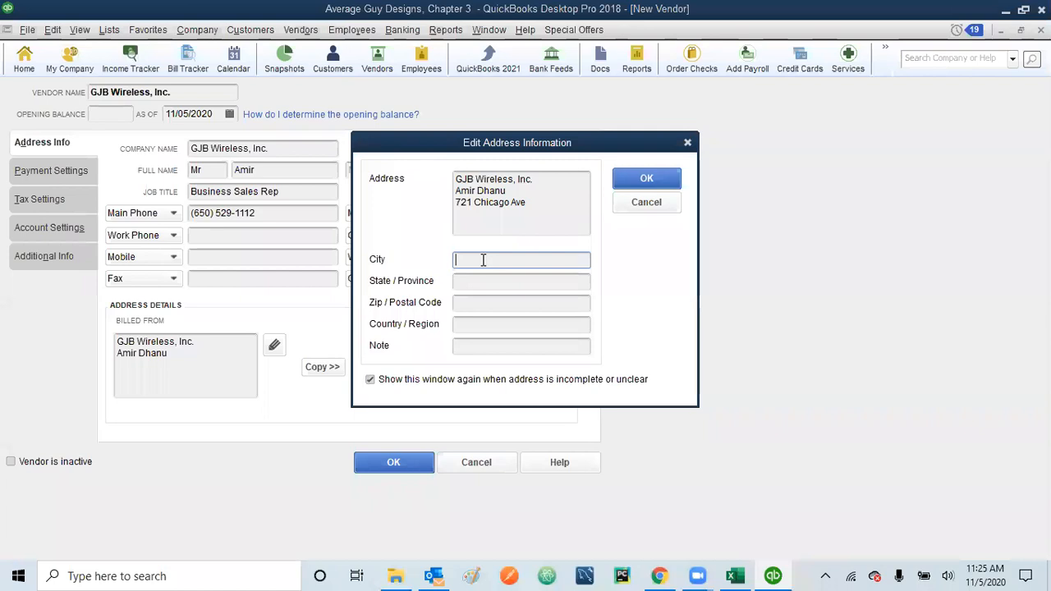
pyautogui.write('Bayshore')
pyautogui.click(486, 283)
pyautogui.write('CA')
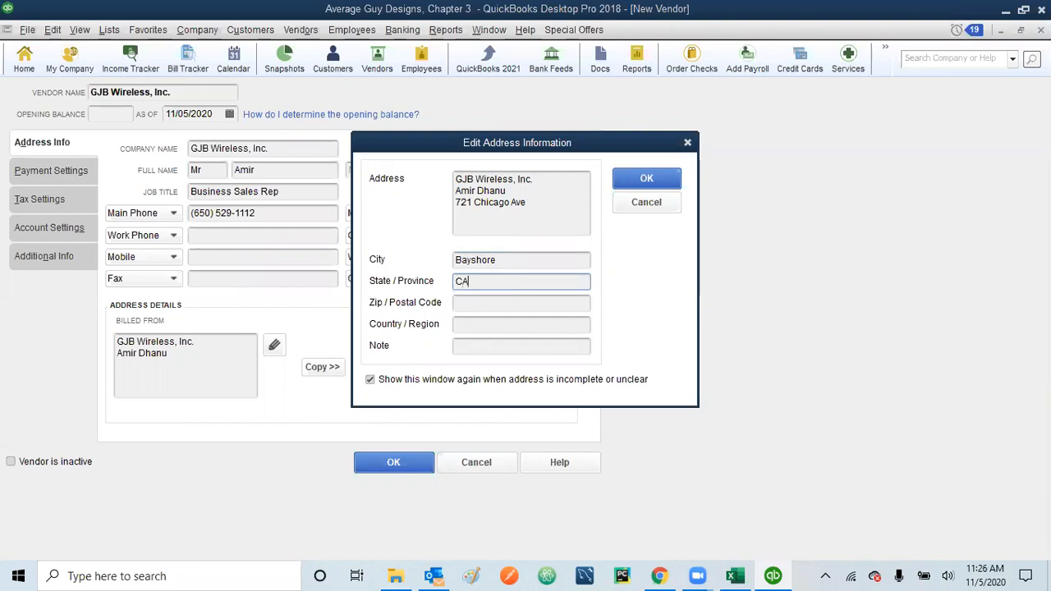
# Step: Remove the stray comma from the city, enter the ZIP code and confirm the address
pyautogui.click(506, 264)
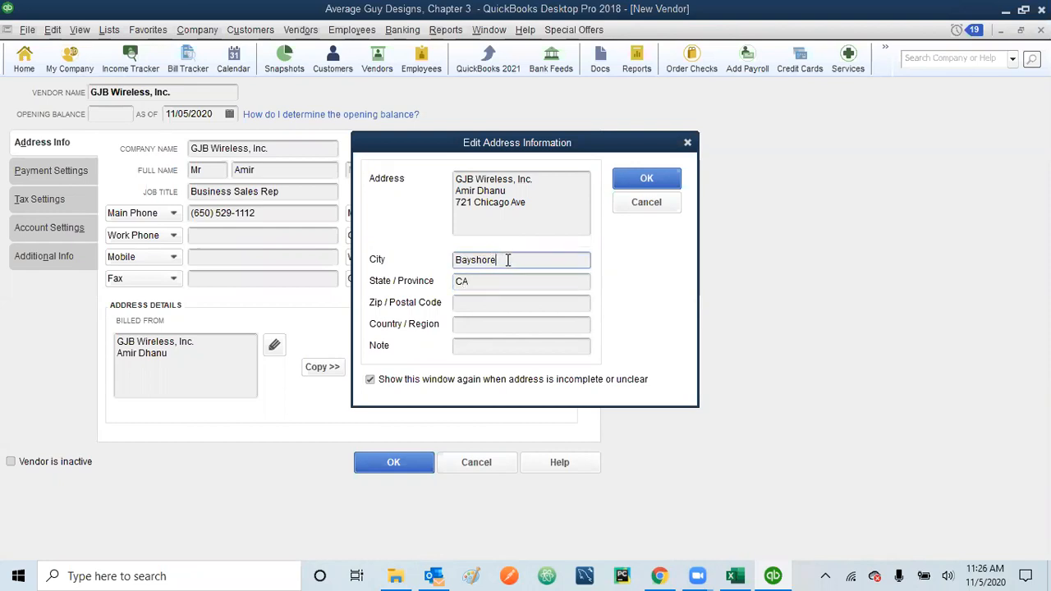
pyautogui.write(',')
pyautogui.click(490, 302)
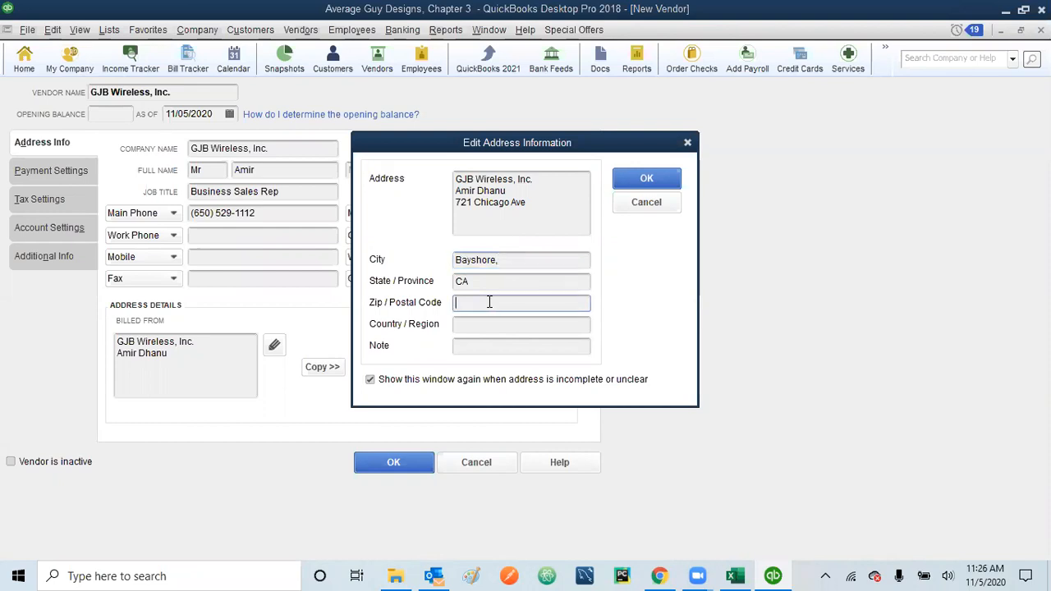
pyautogui.click(514, 261)
pyautogui.press('BackSpace')
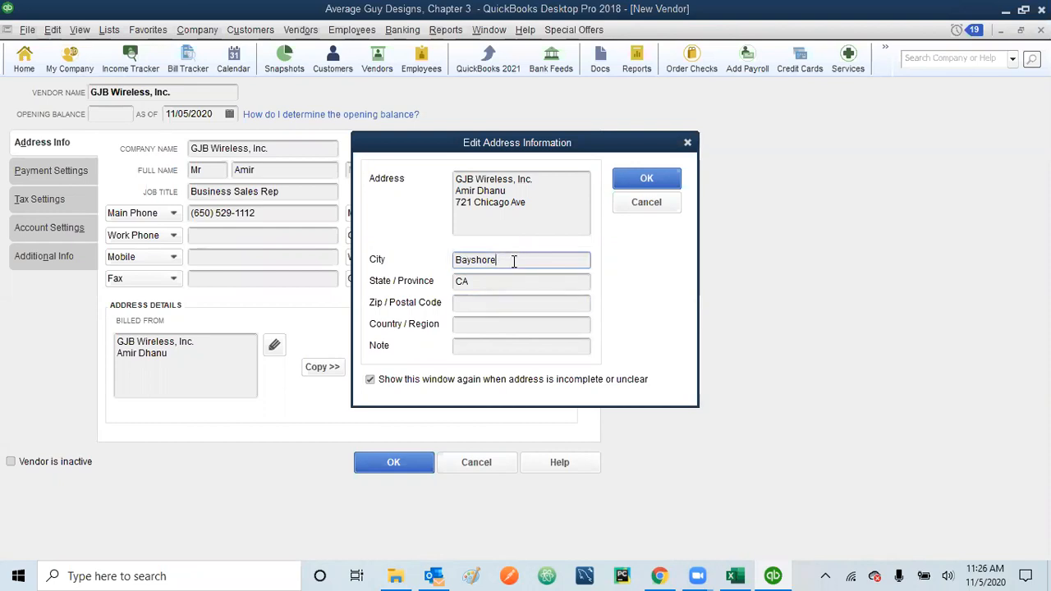
pyautogui.click(482, 305)
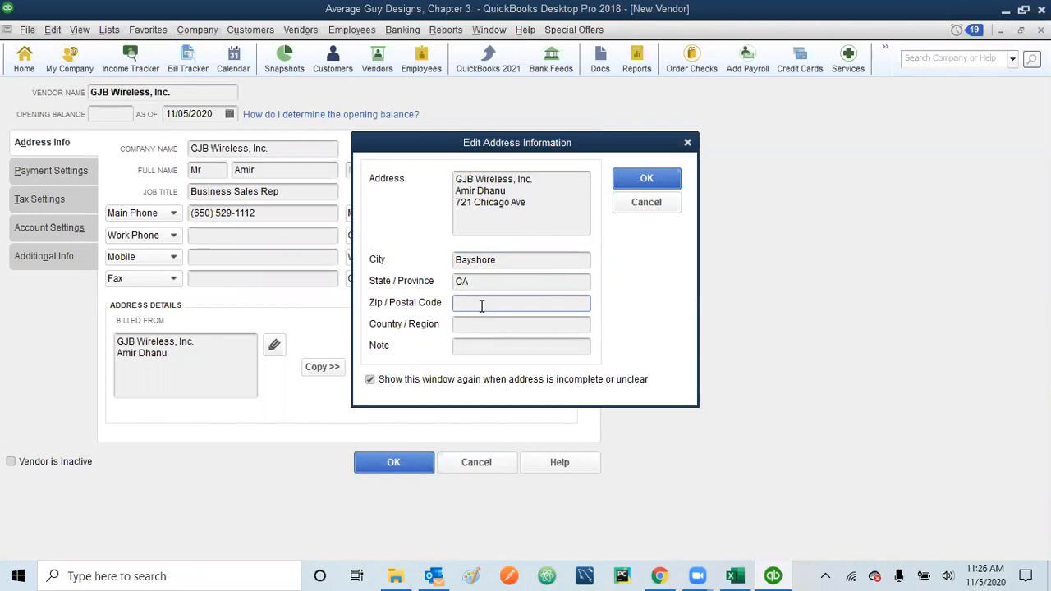
pyautogui.write('91547')
pyautogui.click(648, 179)
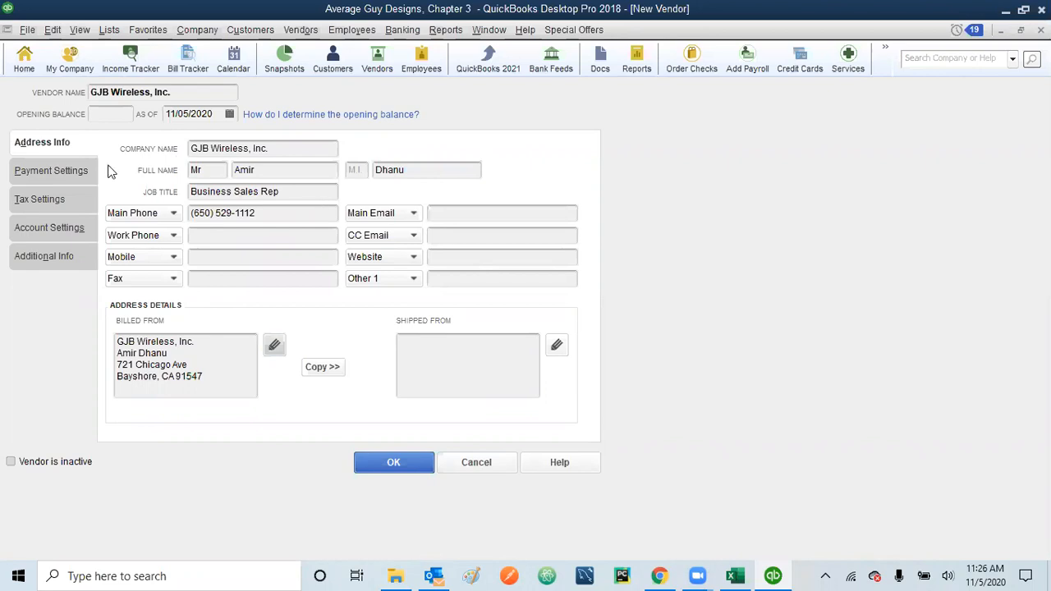
# Step: Enter the vendor's account number and set payment terms to Net 30
pyautogui.click(47, 173)
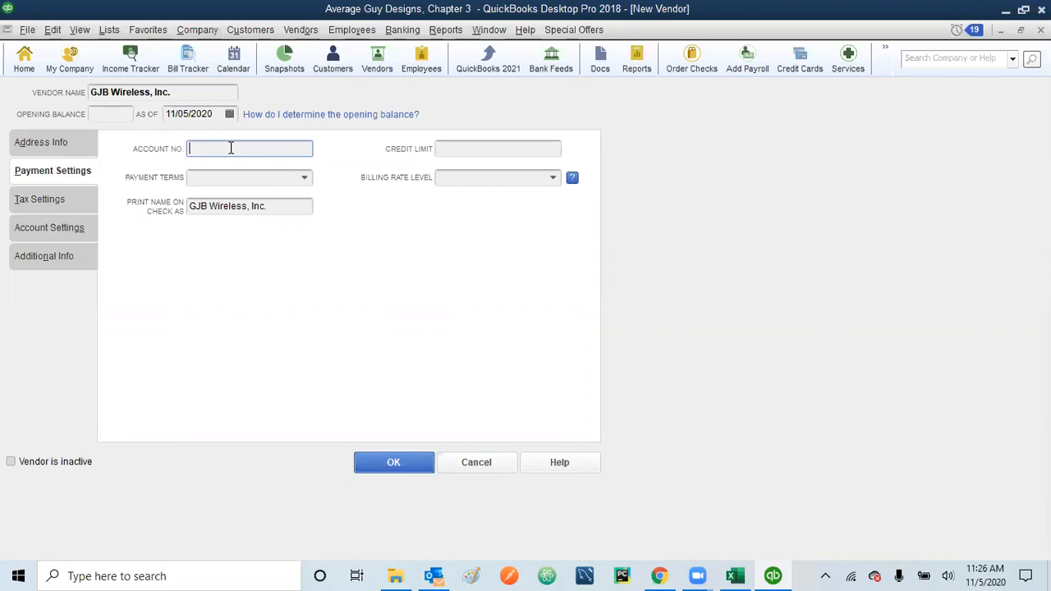
pyautogui.write('E31W006')
pyautogui.click(220, 177)
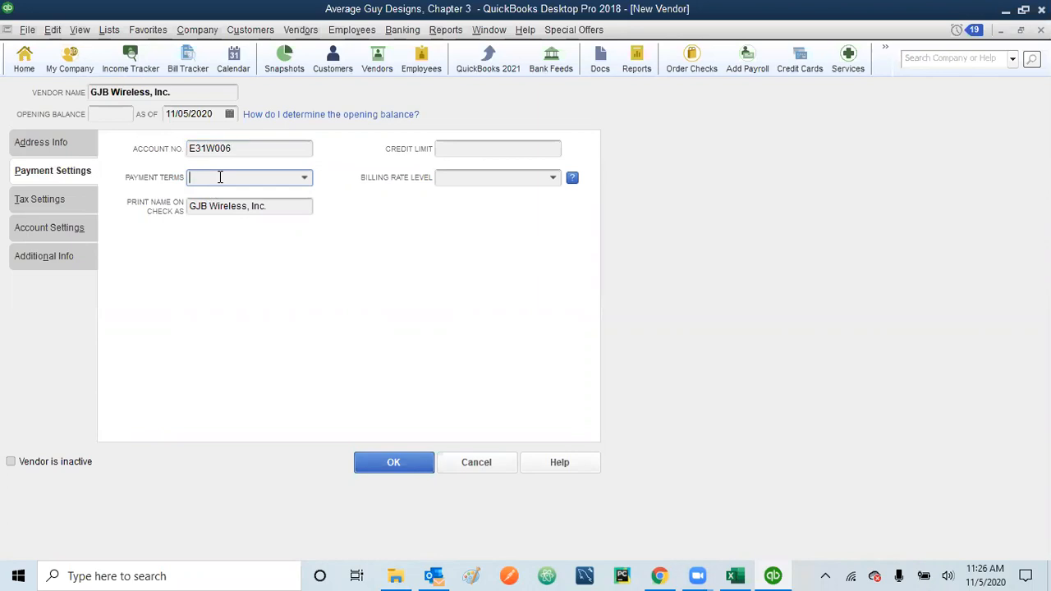
pyautogui.write('30')
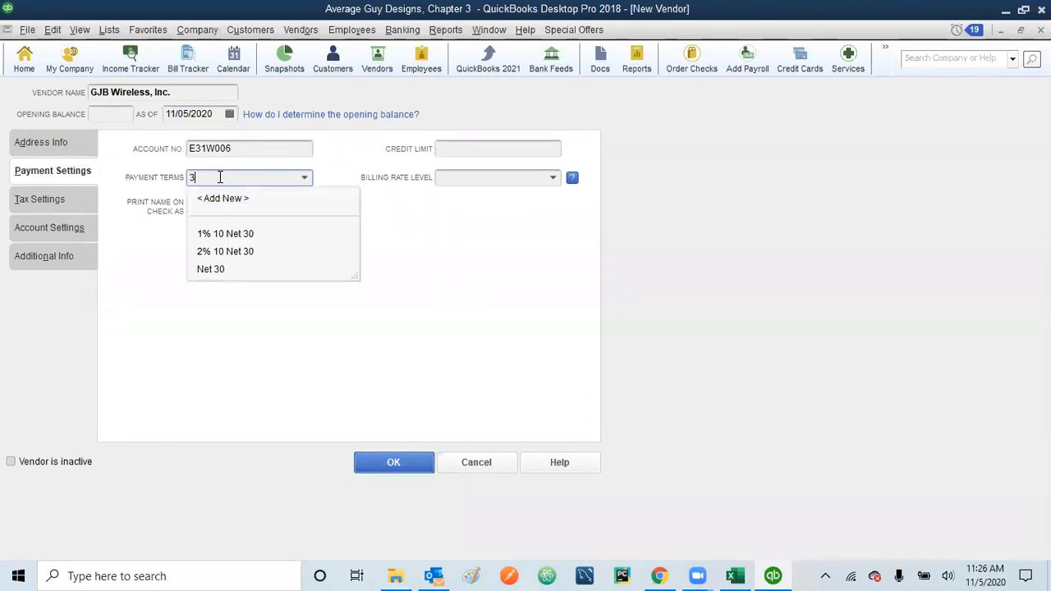
pyautogui.click(209, 269)
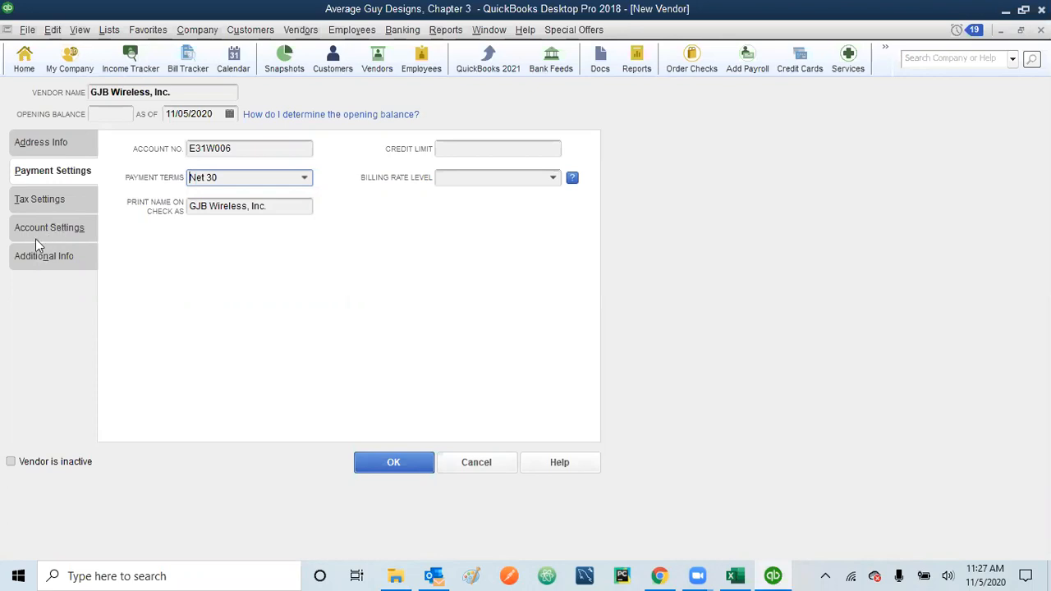
# Step: Review the Tax Settings and Account Settings tabs, then show Additional Info
pyautogui.click(48, 204)
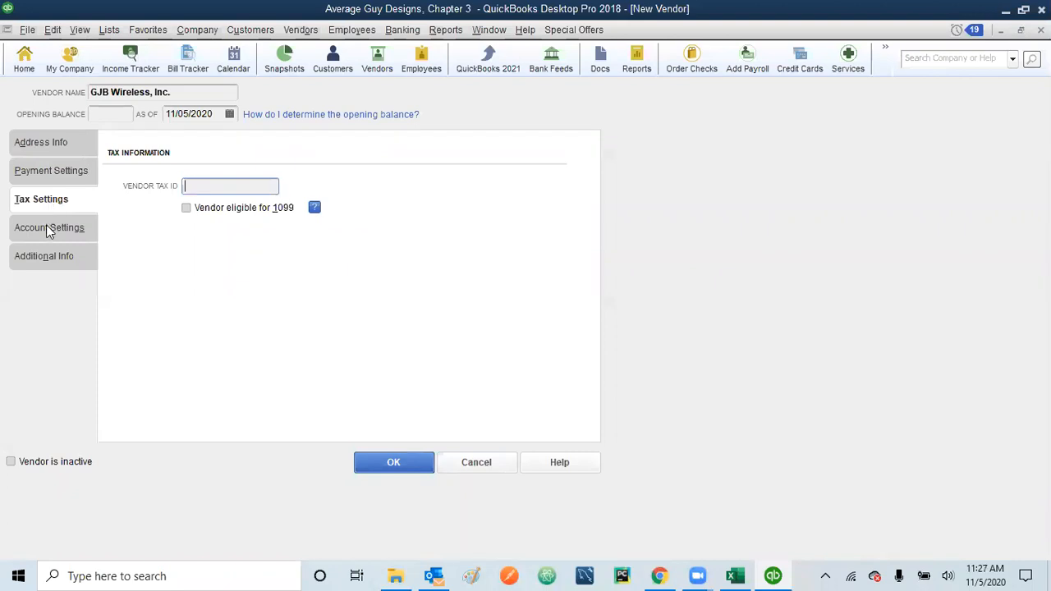
pyautogui.click(48, 232)
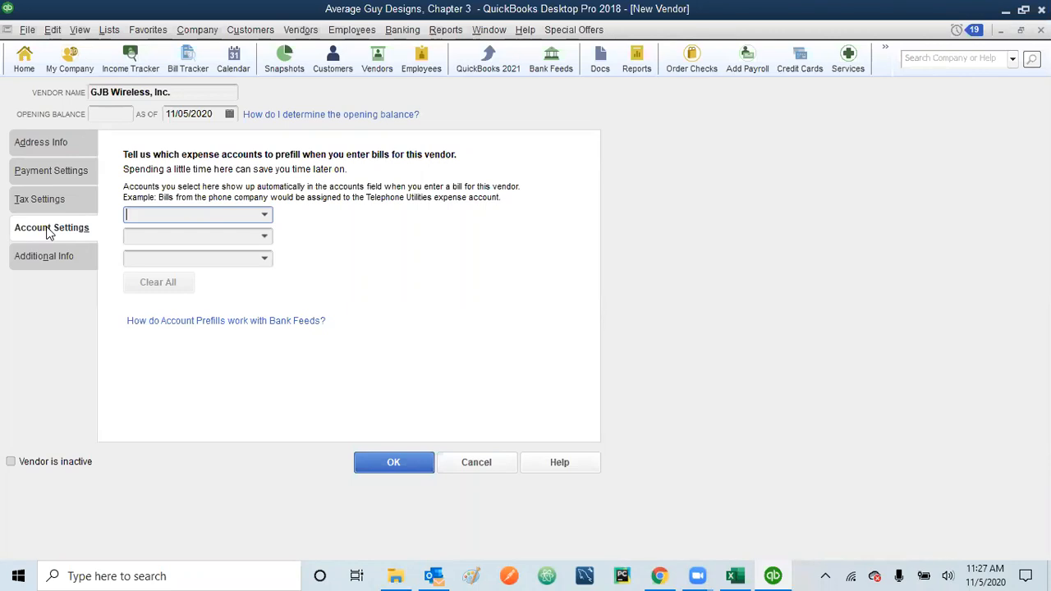
pyautogui.click(53, 254)
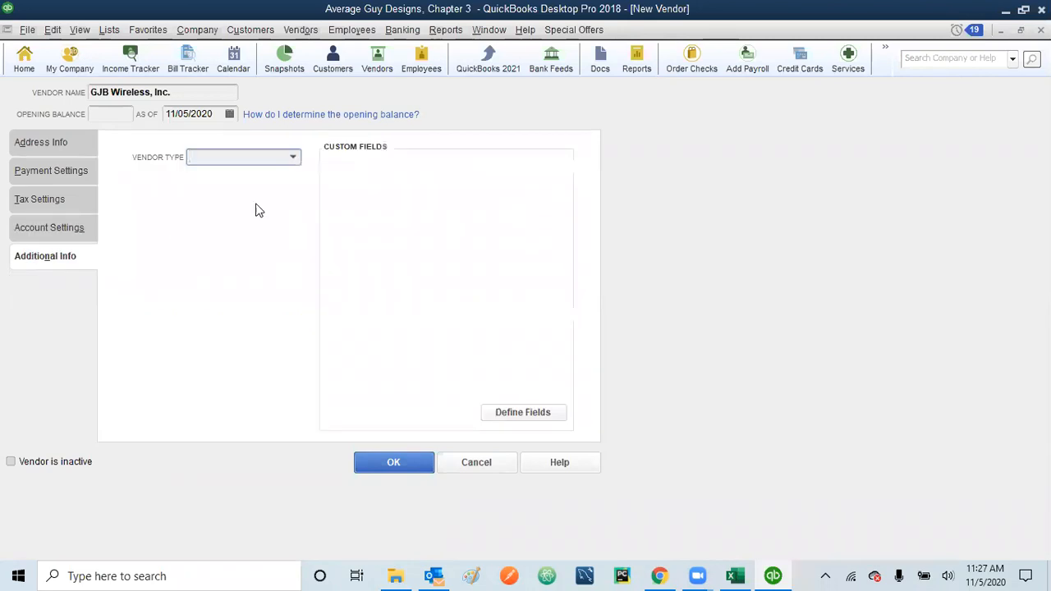
# Step: Set the vendor type to Service Providers and save GJB Wireless, Inc
pyautogui.click(293, 158)
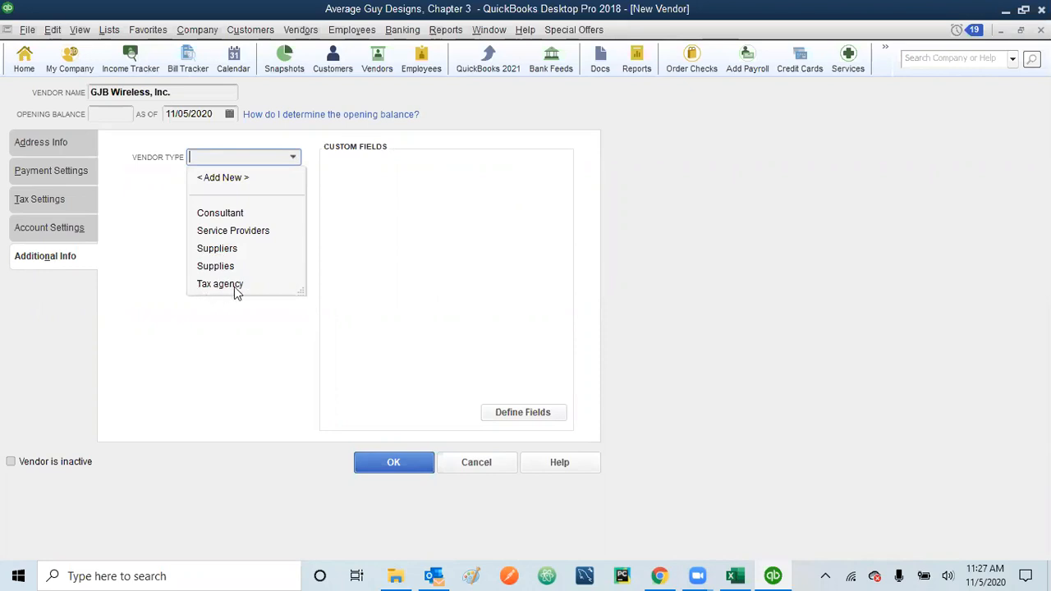
pyautogui.click(234, 233)
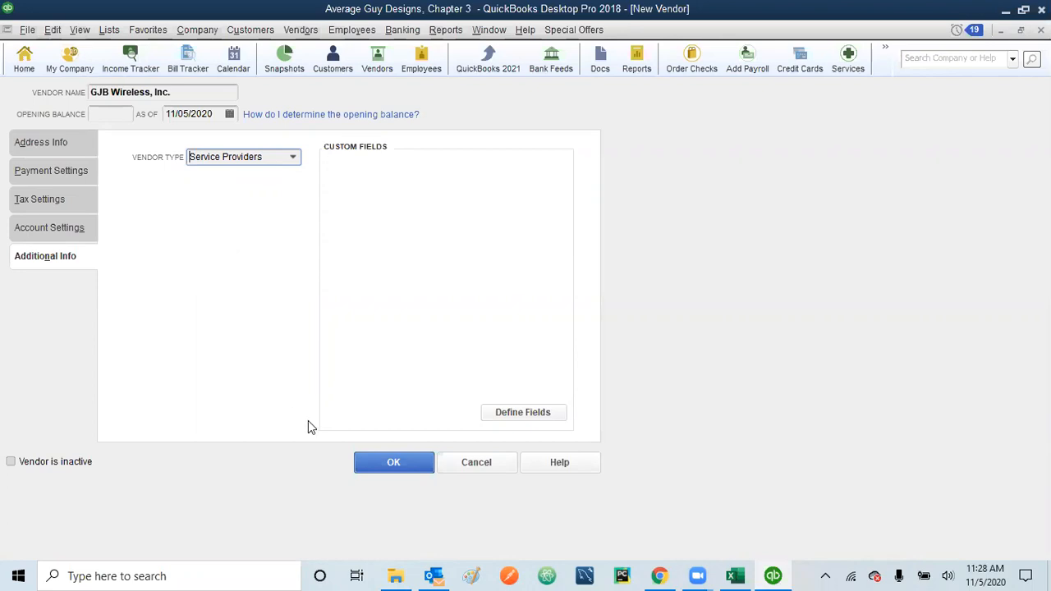
pyautogui.click(401, 464)
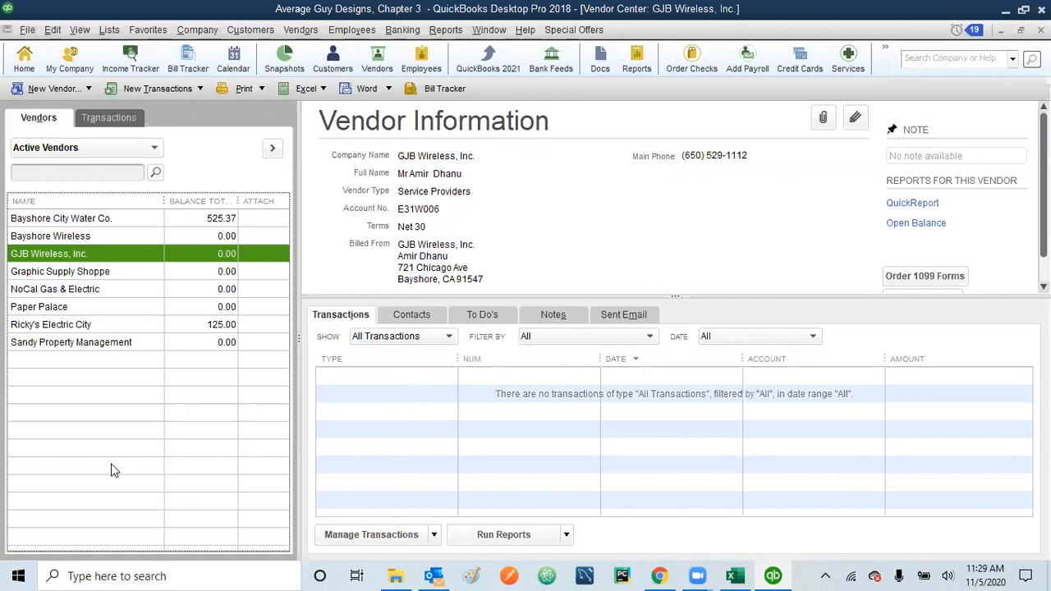
# Step: Select Paper Palace in the vendor list and make it inactive from its right-click menu
pyautogui.click(57, 310)
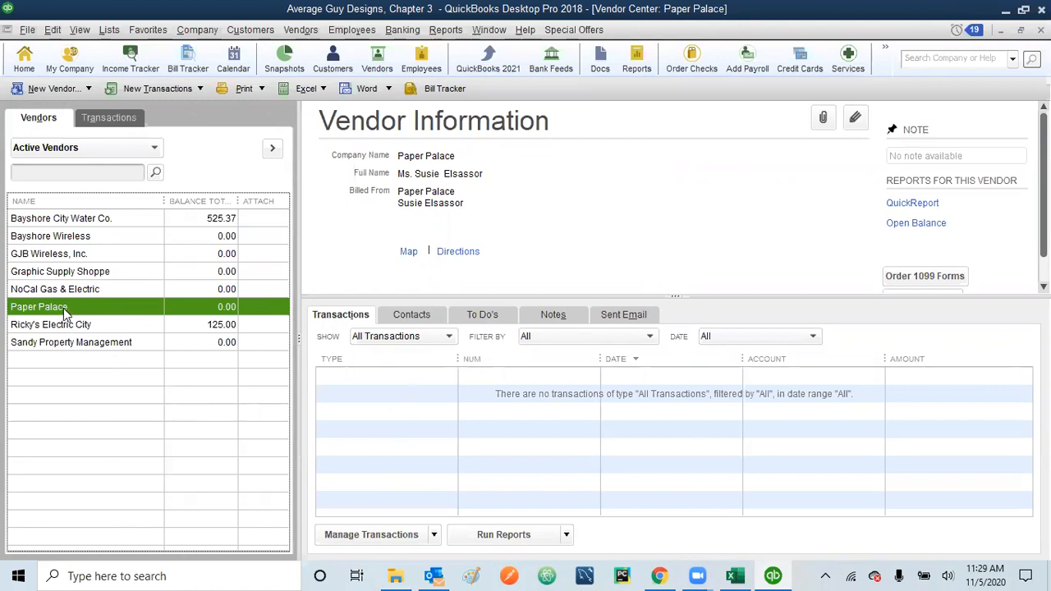
pyautogui.click(52, 30)
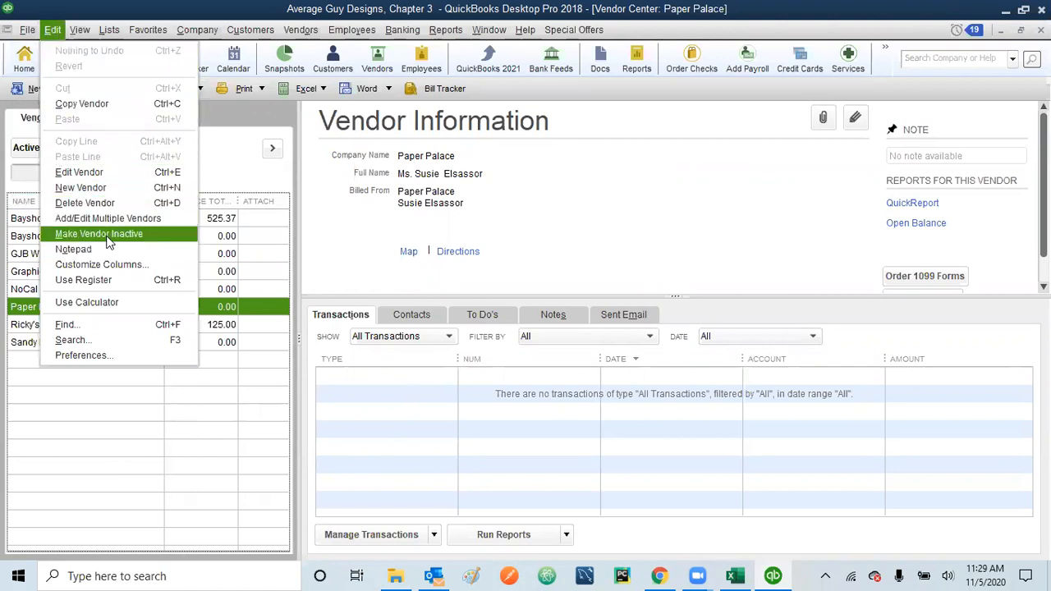
pyautogui.click(105, 447)
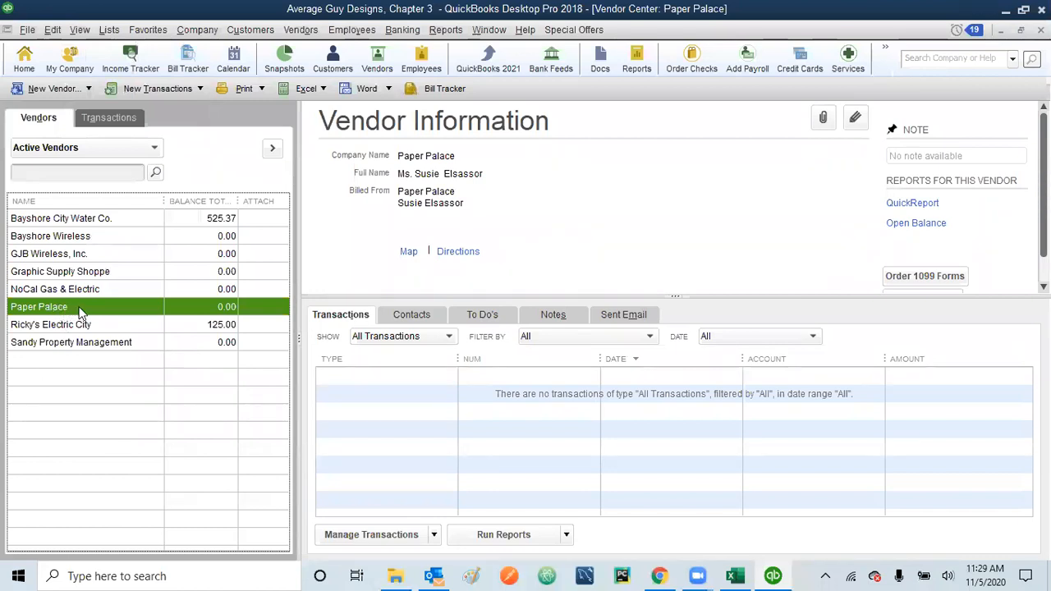
pyautogui.rightClick(79, 307)
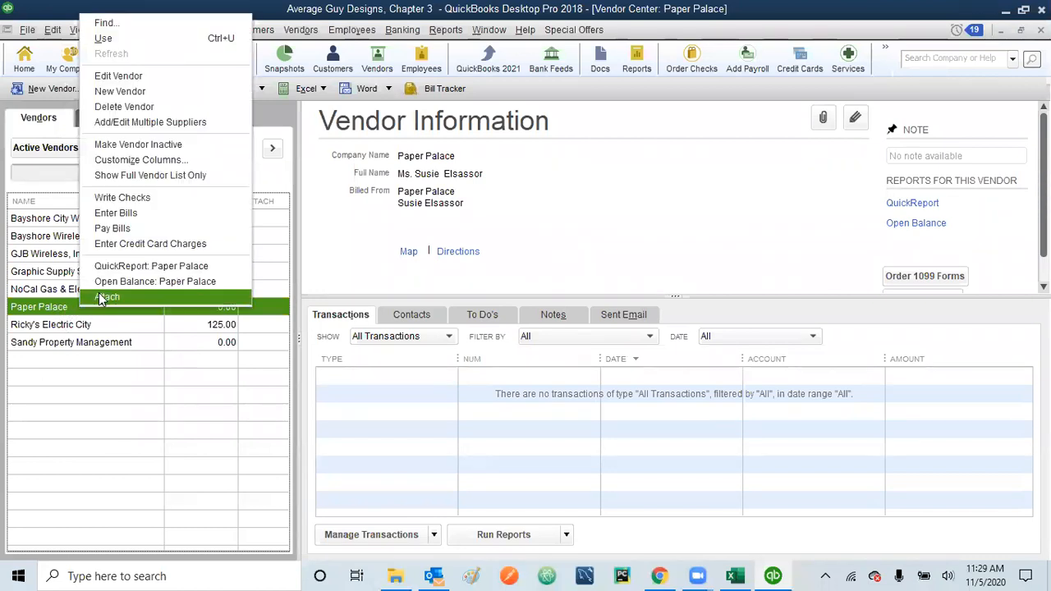
pyautogui.click(160, 146)
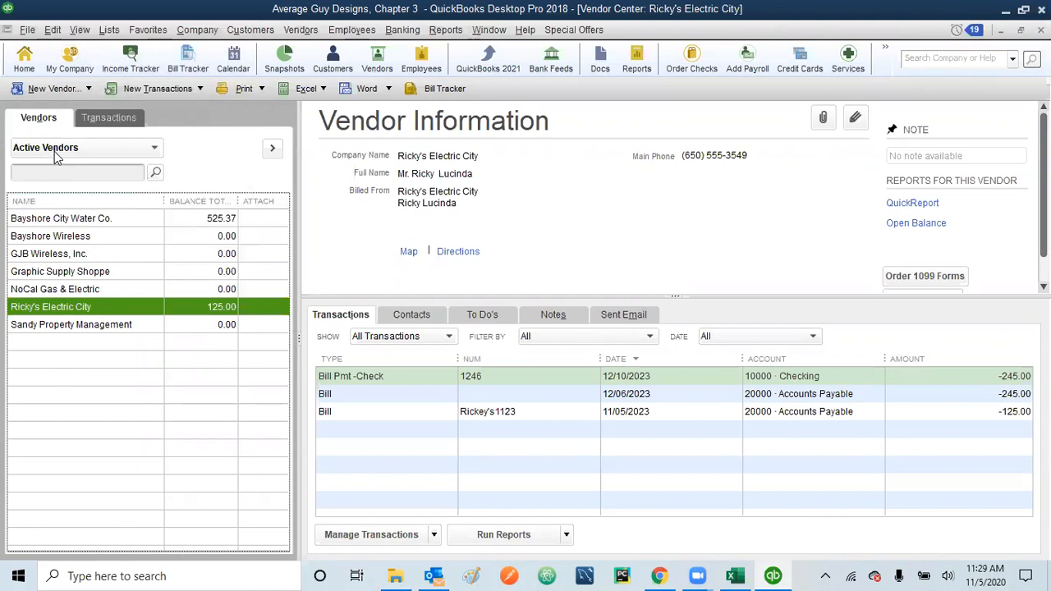
# Step: Switch the vendor list filter to All Vendors and select the inactive Paper Palace
pyautogui.click(155, 148)
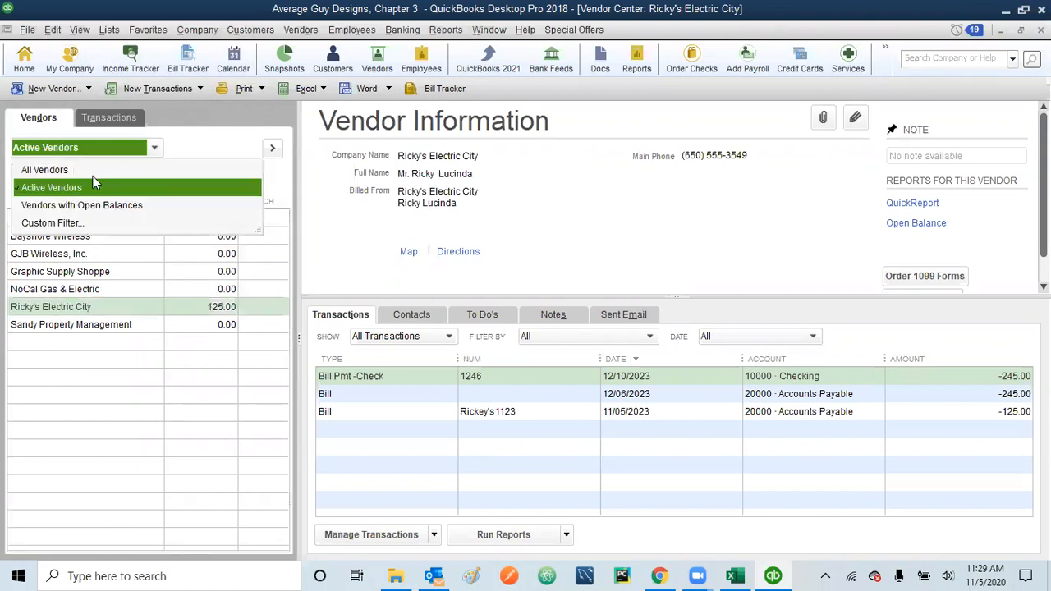
pyautogui.click(62, 172)
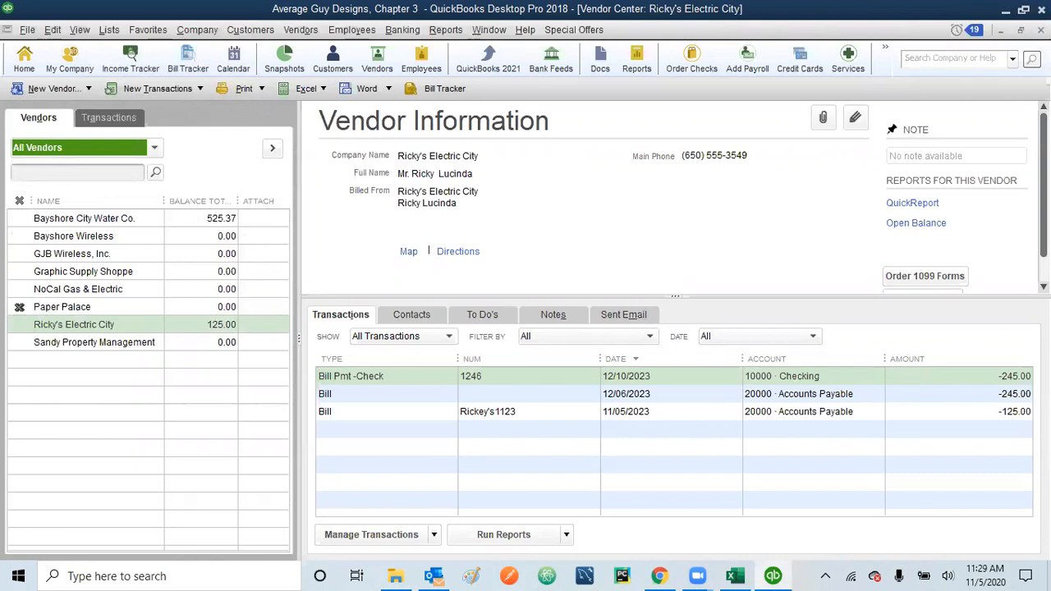
pyautogui.click(60, 307)
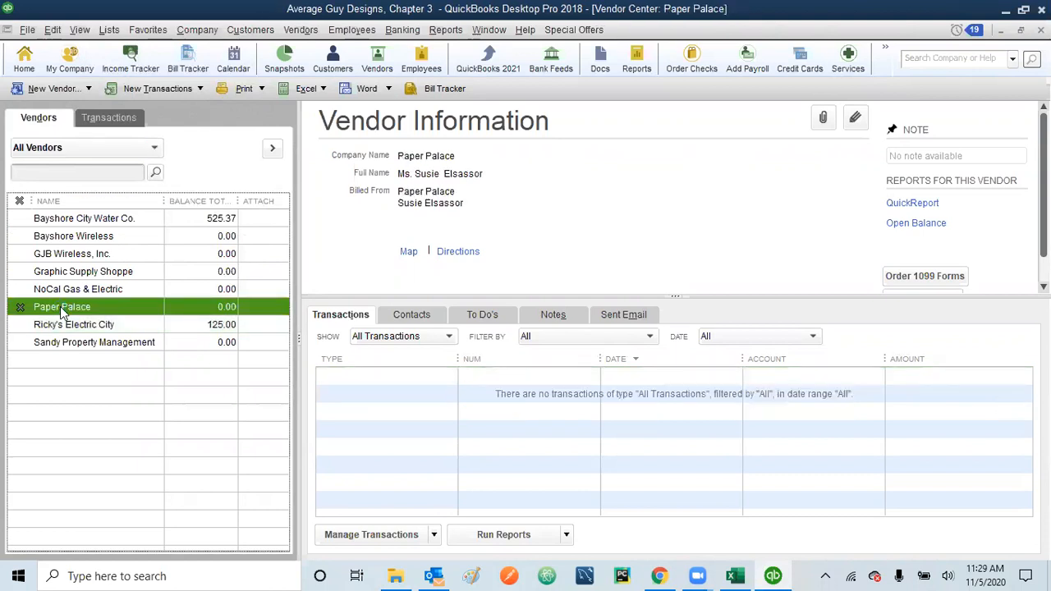
# Step: Reactivate Paper Palace from its right-click menu, then make it inactive again
pyautogui.rightClick(60, 306)
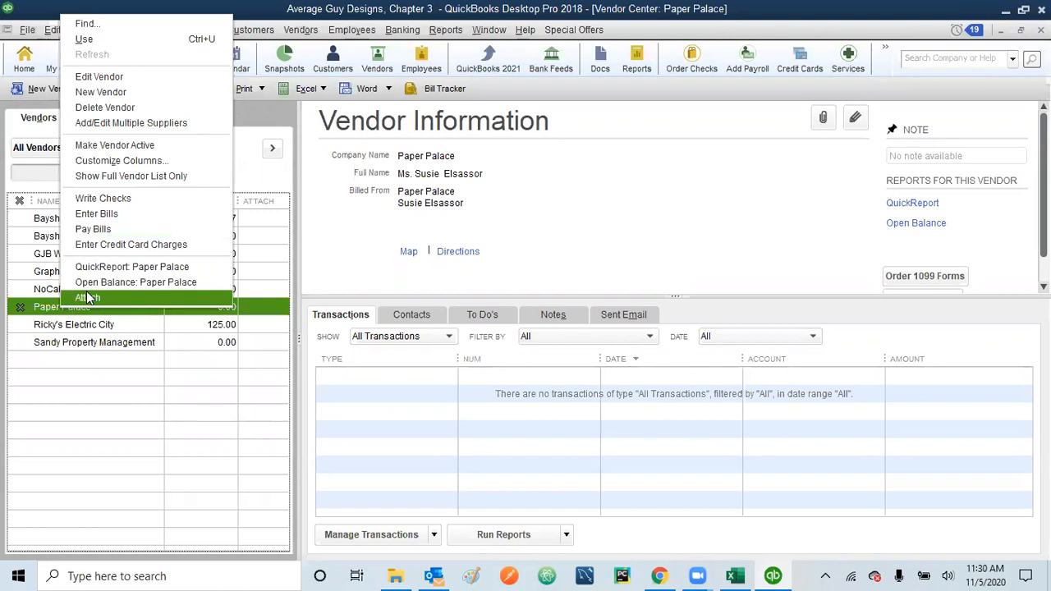
pyautogui.click(120, 145)
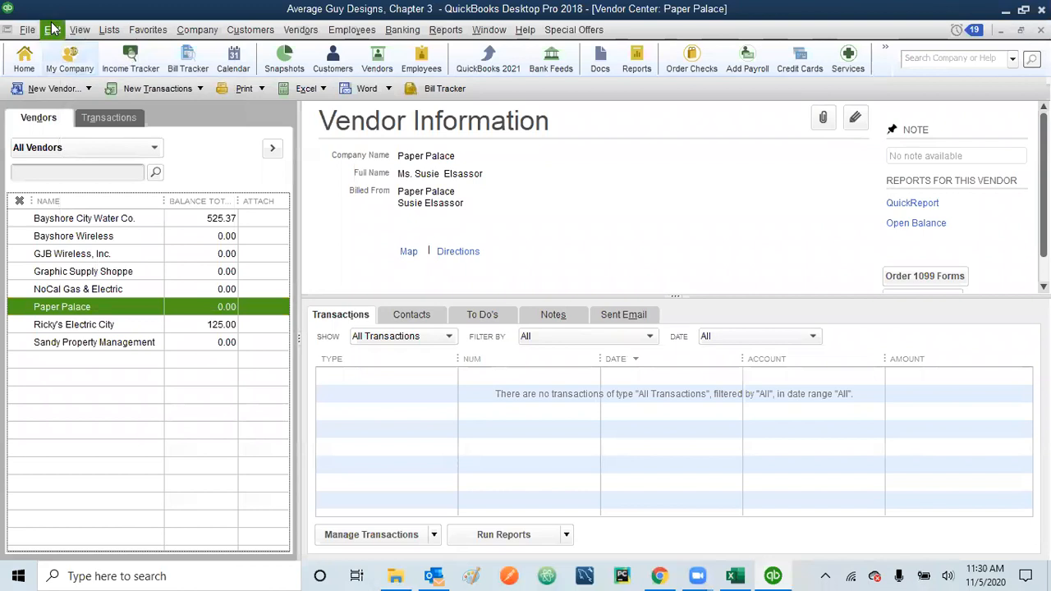
pyautogui.rightClick(59, 312)
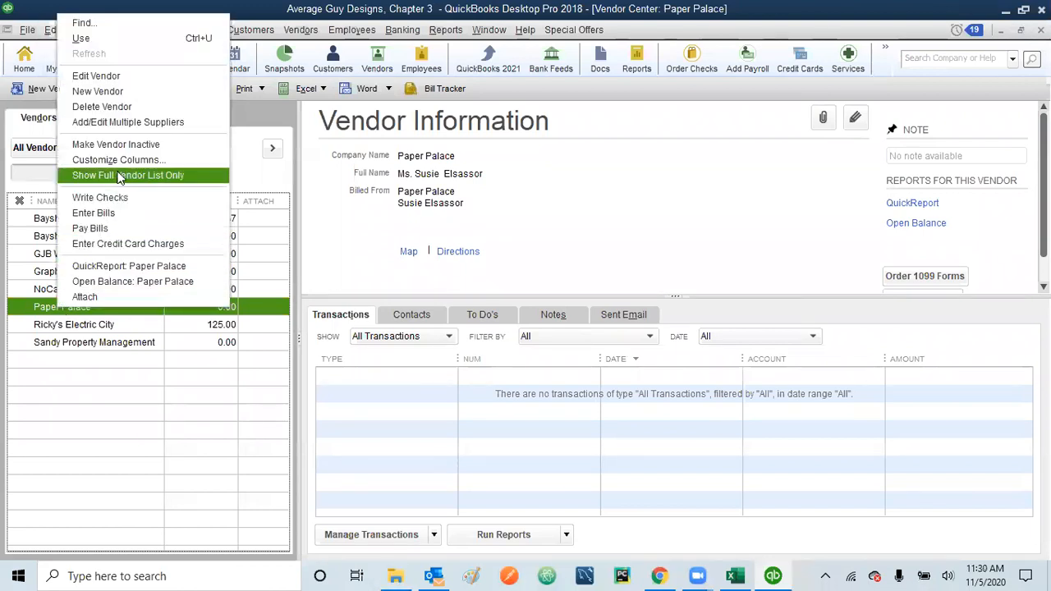
pyautogui.click(131, 144)
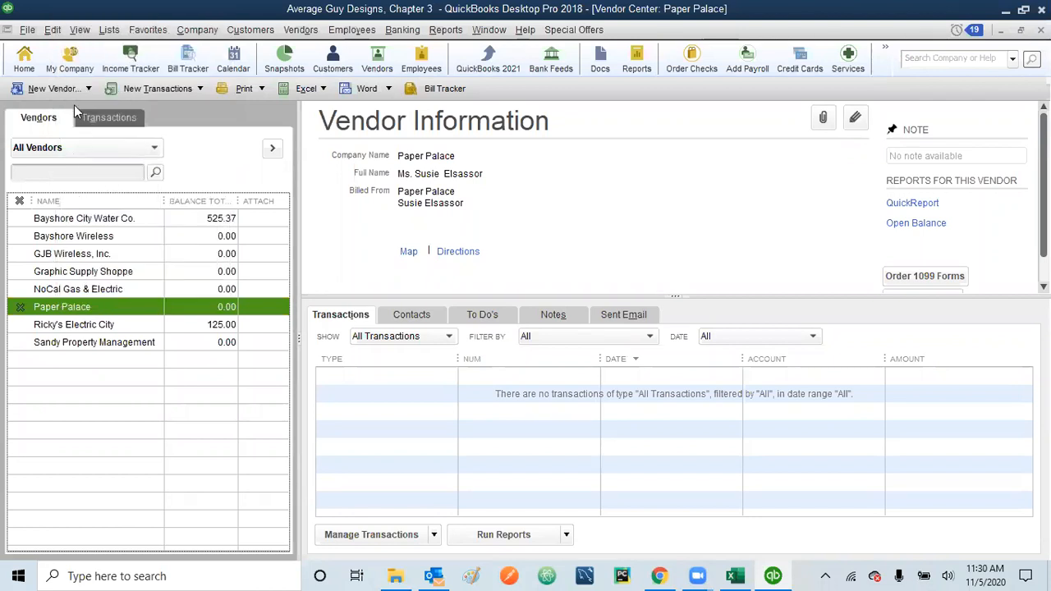
# Step: Reactivate Paper Palace using Make Vendor Active in the Edit menu
pyautogui.click(52, 30)
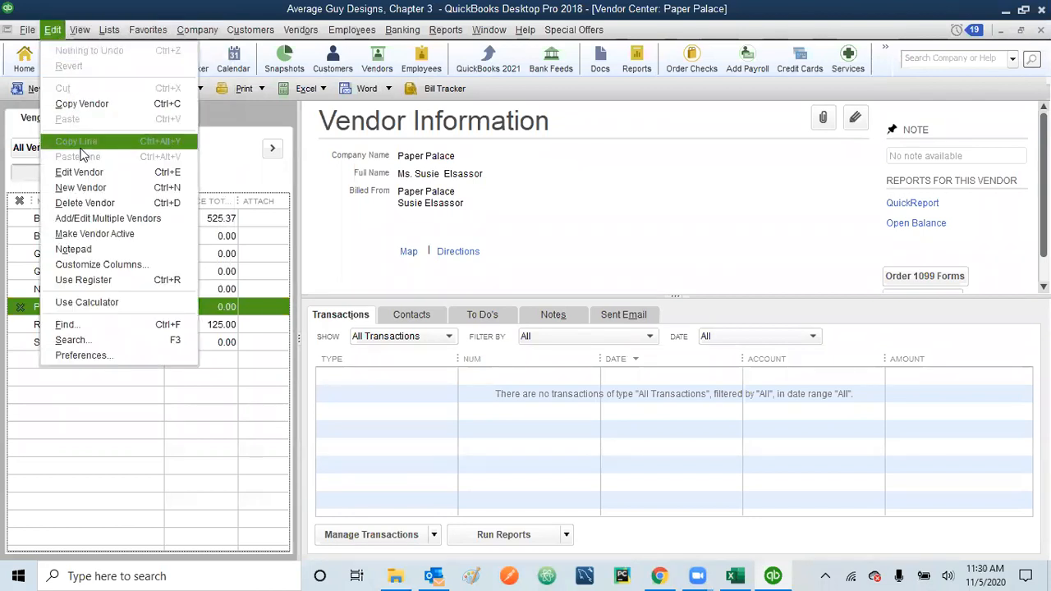
pyautogui.click(104, 235)
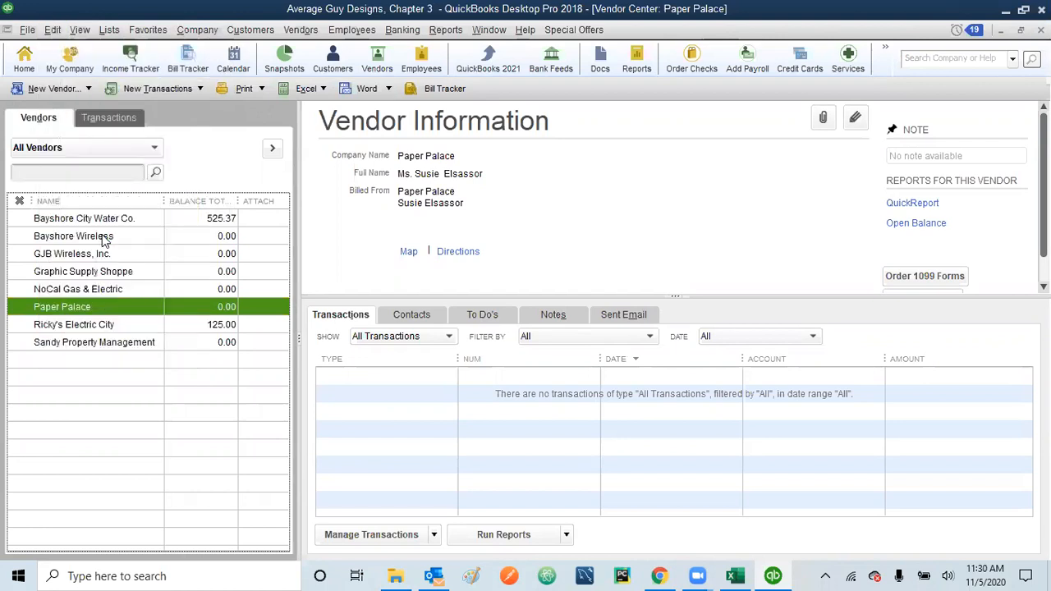
pyautogui.rightClick(62, 306)
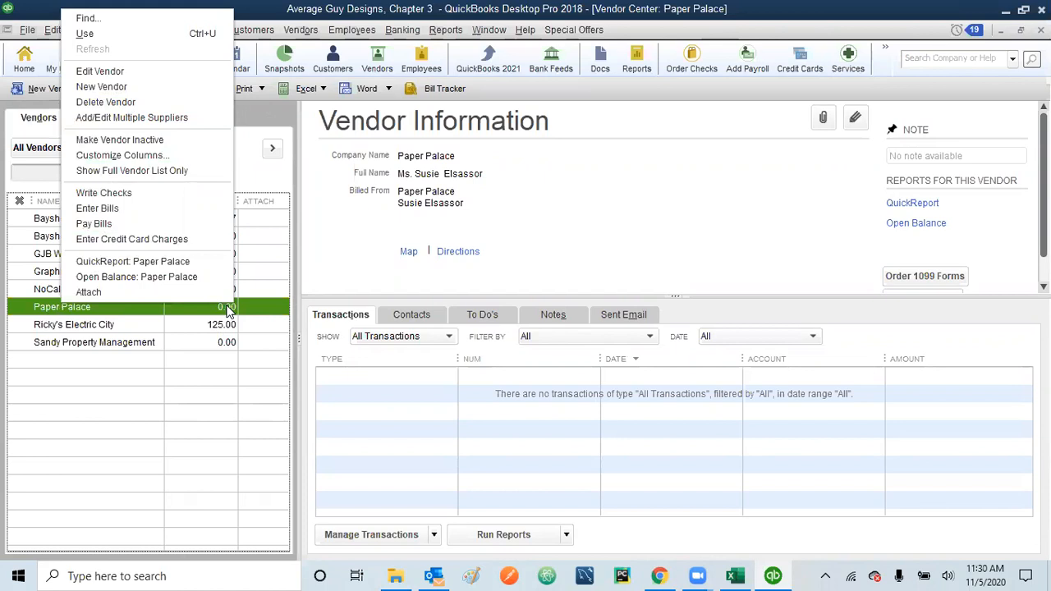
# Step: Delete Paper Palace, confirm with OK, and close the Vendor Center with Esc
pyautogui.click(165, 101)
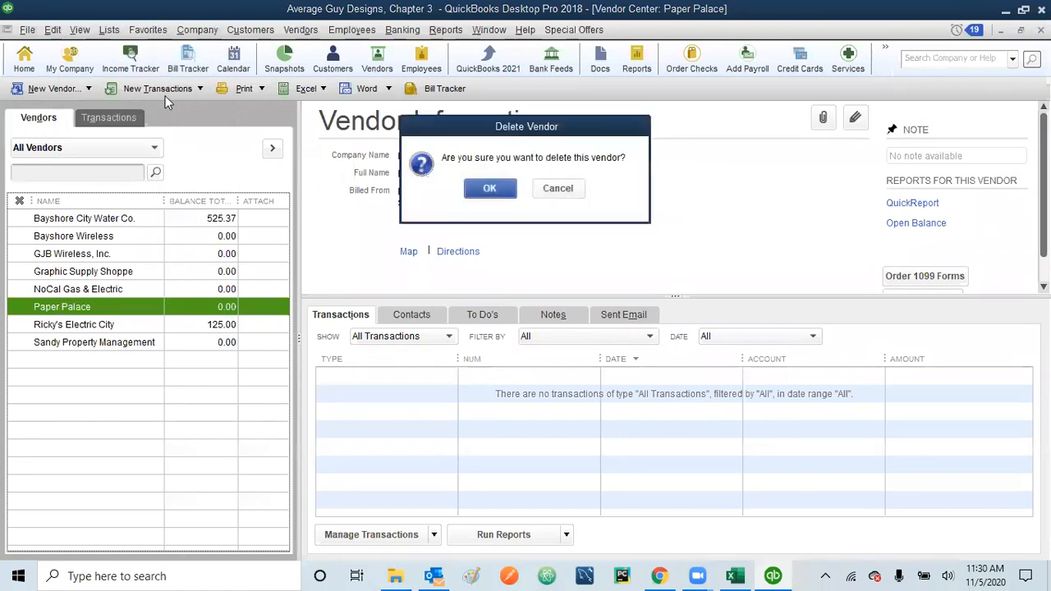
pyautogui.click(490, 189)
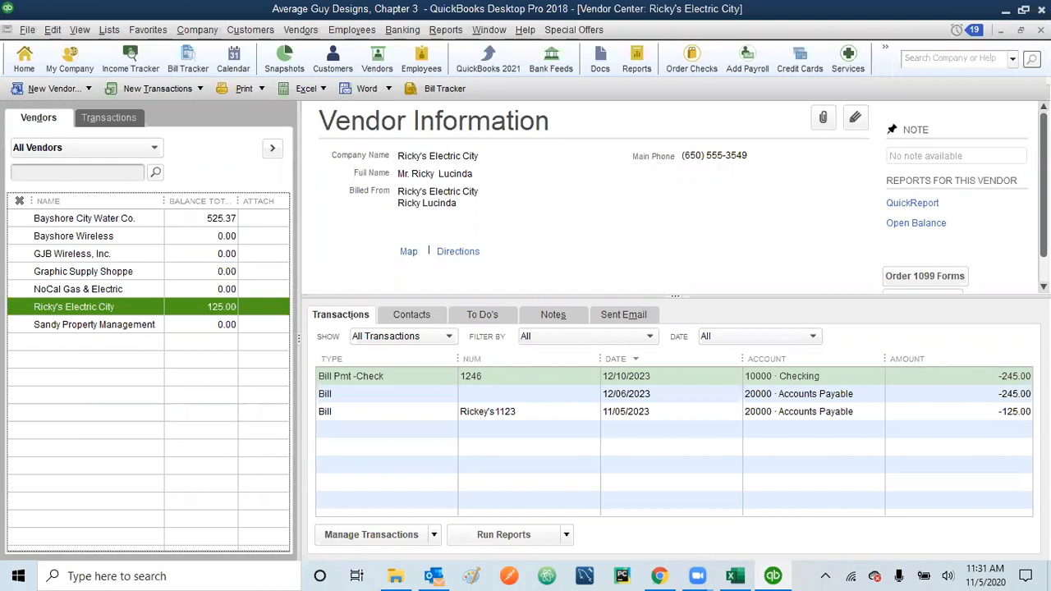
pyautogui.press('Escape')
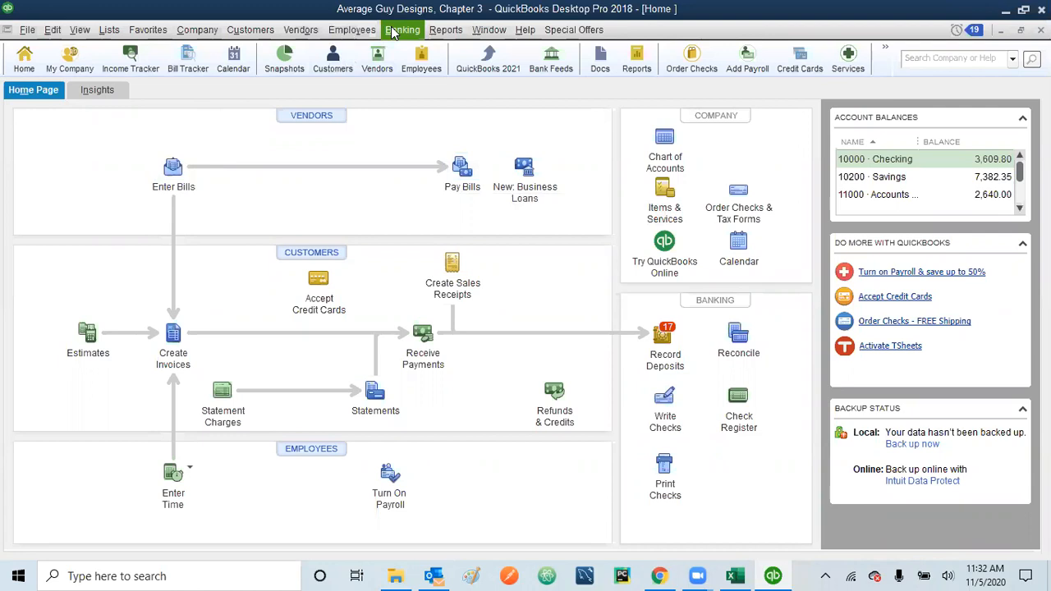
# Step: After browsing the Vendors and Customers menus, open a blank Enter Bills form from the Home page
pyautogui.click(301, 30)
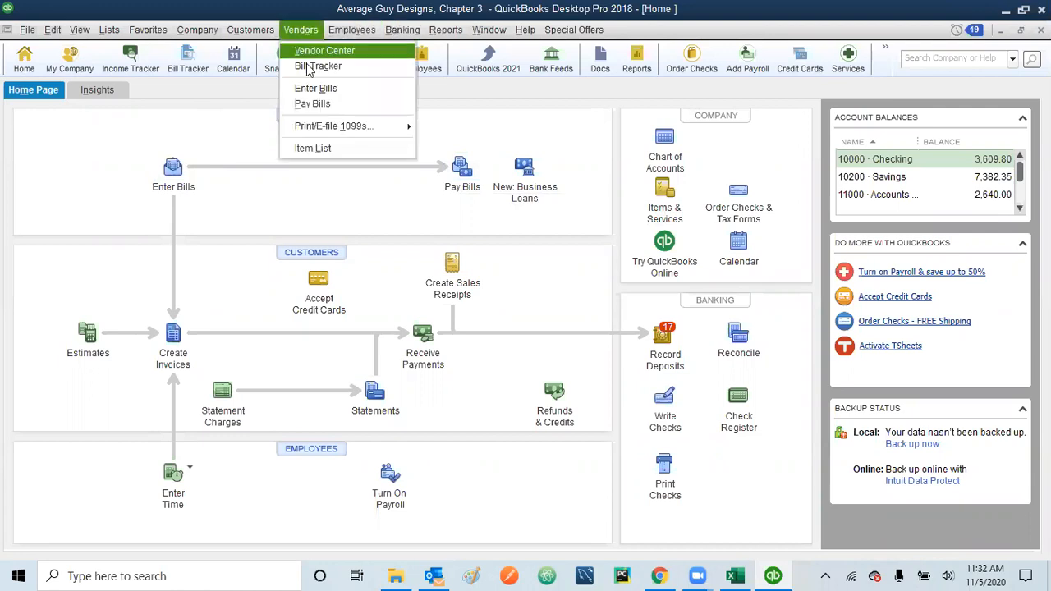
pyautogui.click(211, 140)
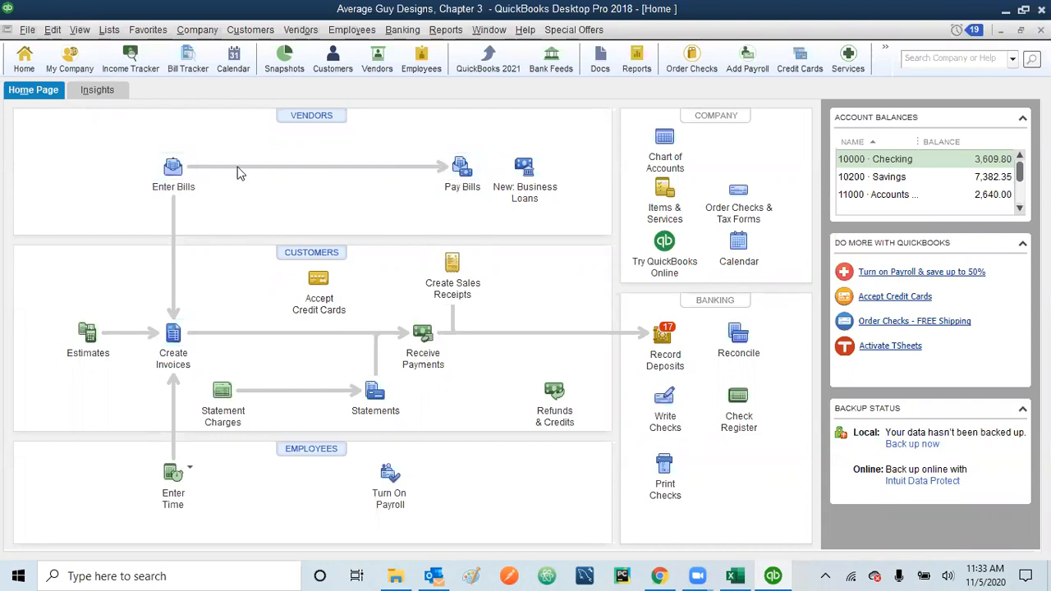
pyautogui.click(300, 30)
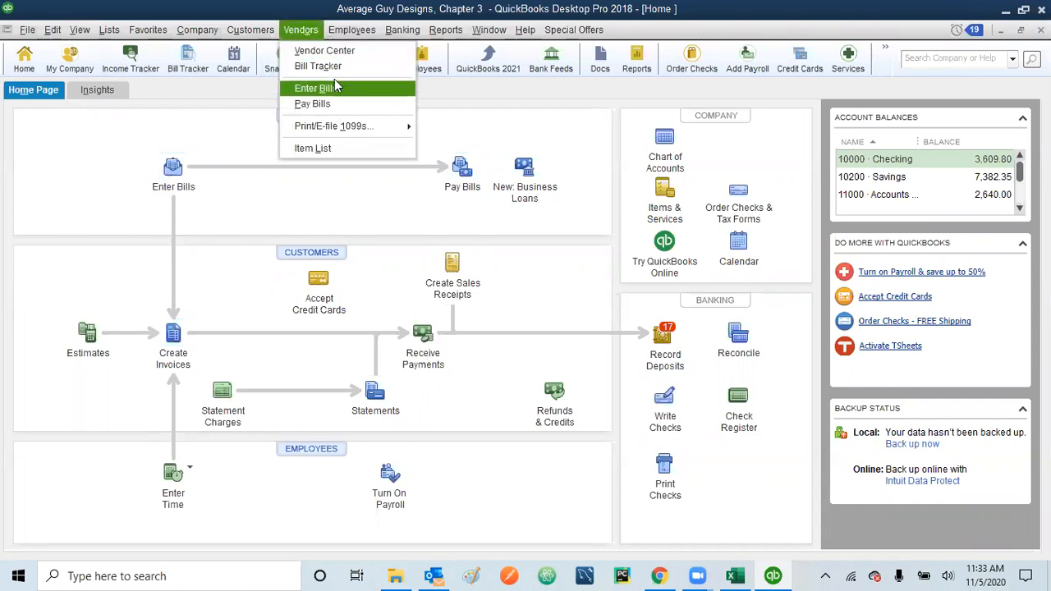
pyautogui.moveTo(320, 133)
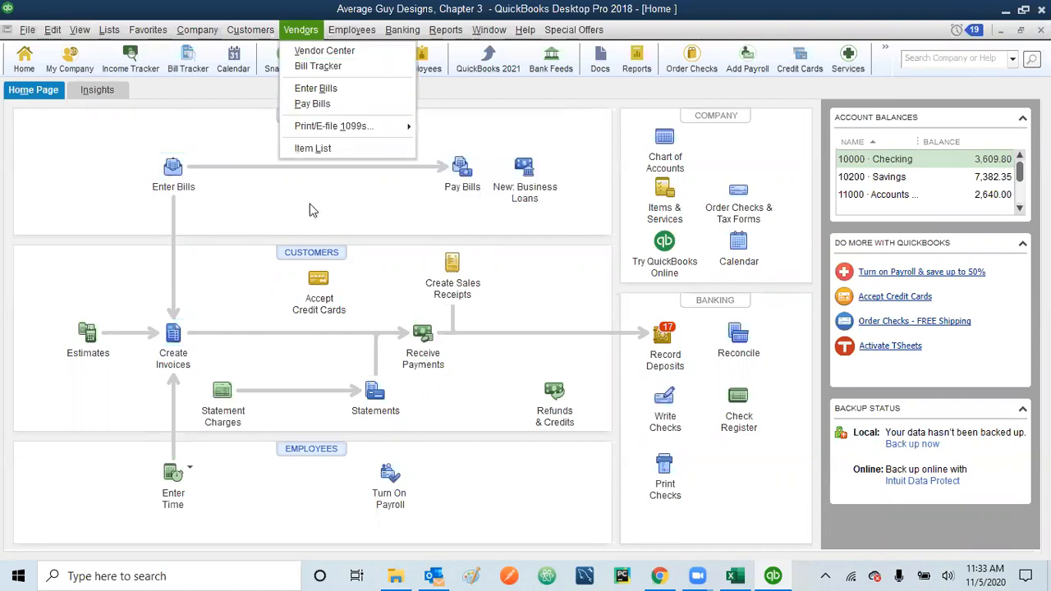
pyautogui.click(279, 218)
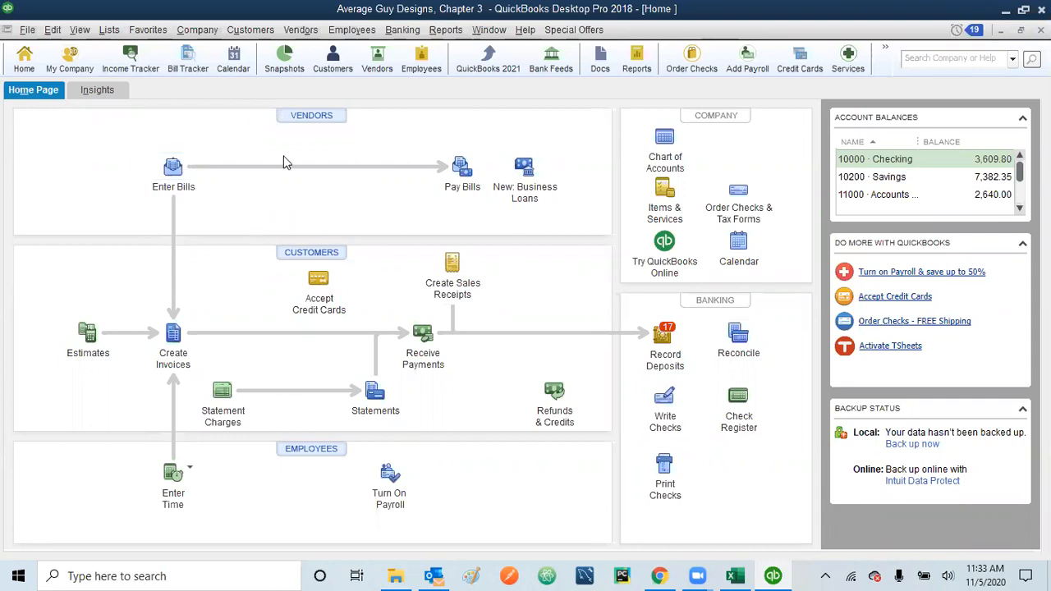
pyautogui.click(260, 31)
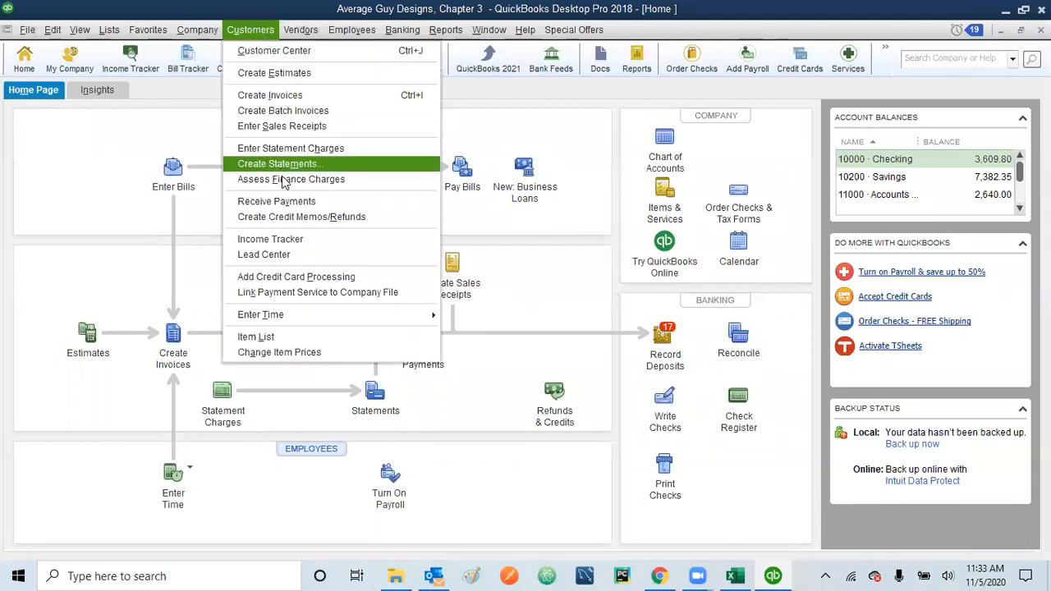
pyautogui.click(474, 328)
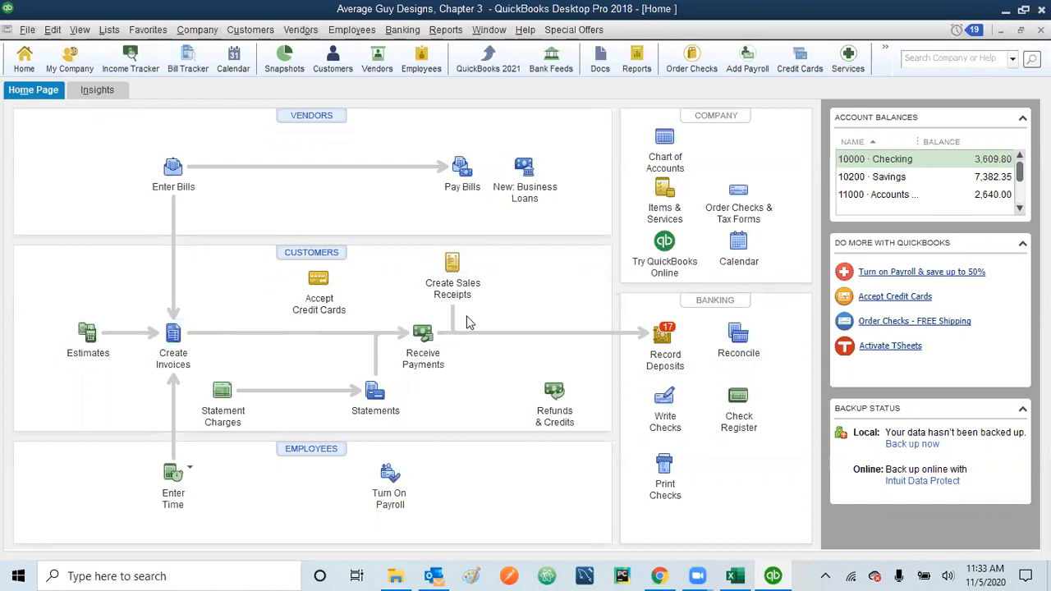
pyautogui.click(250, 29)
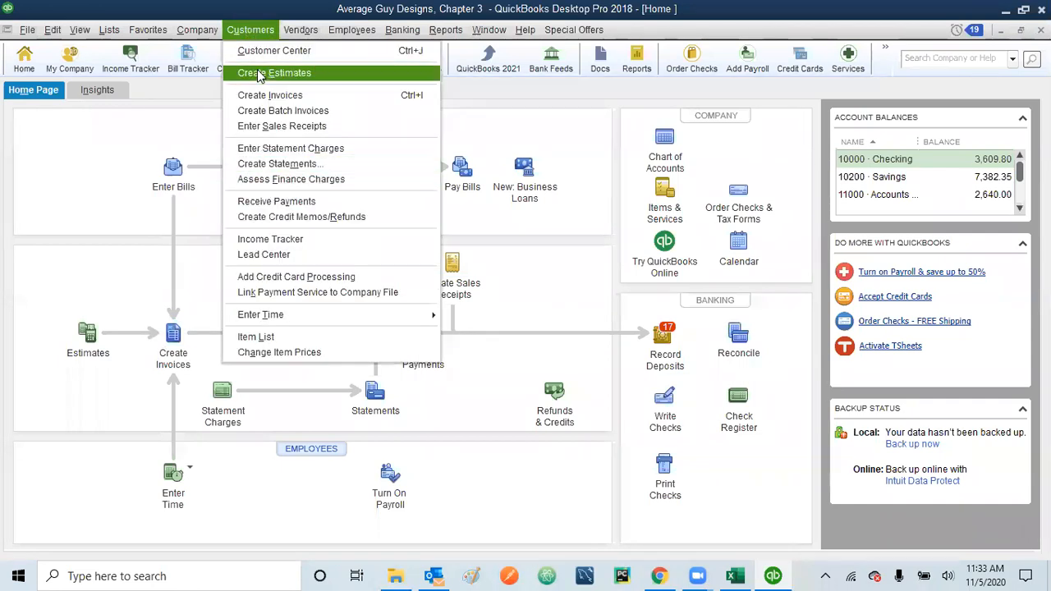
pyautogui.click(469, 370)
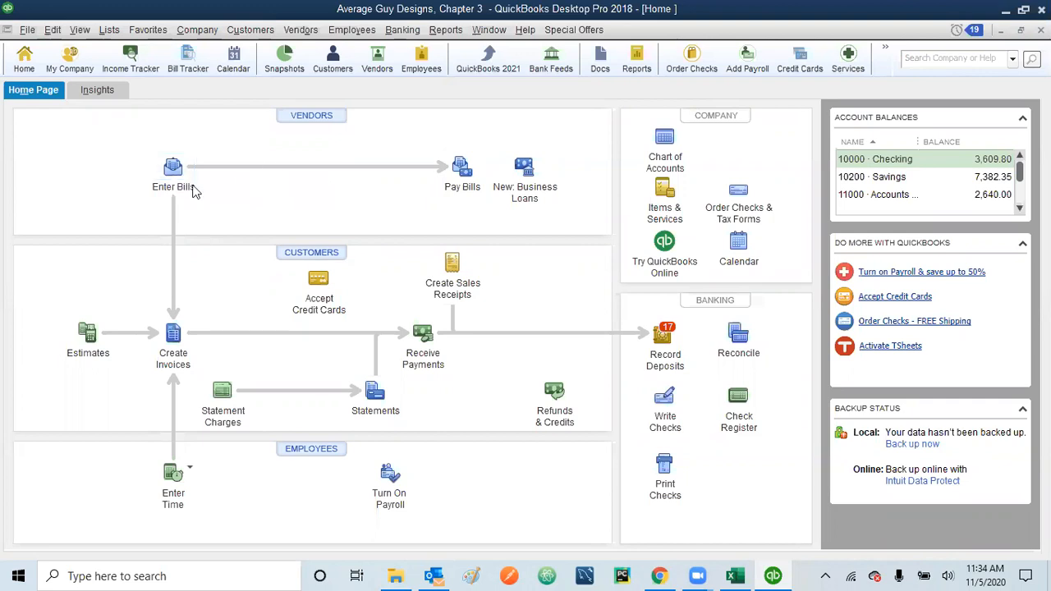
pyautogui.click(172, 169)
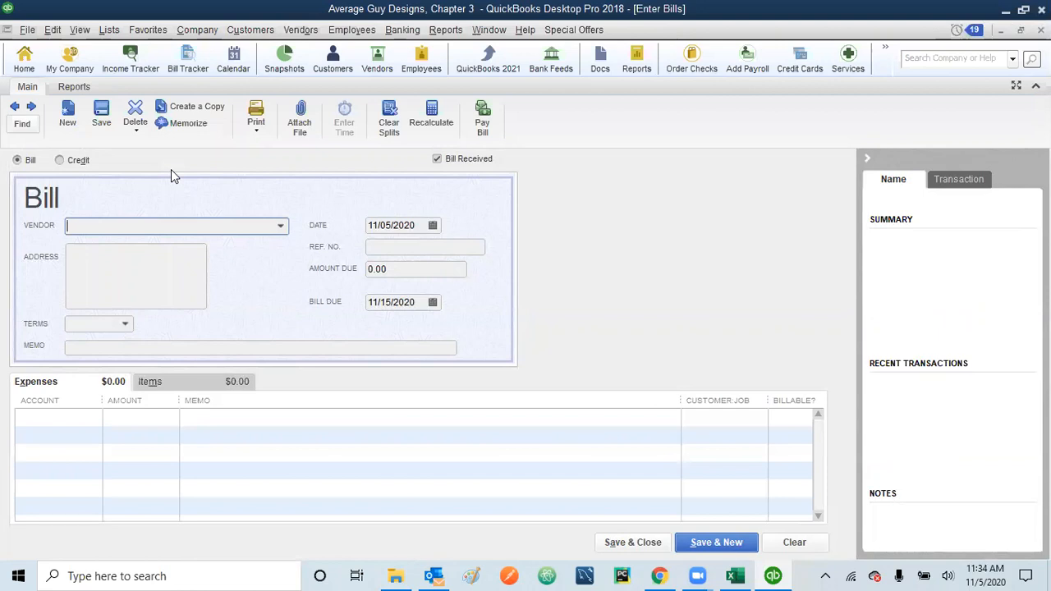
# Step: Choose vendor GJB Wireless, Inc., date the bill 09/10/2023, and enter its invoice reference number
pyautogui.click(279, 228)
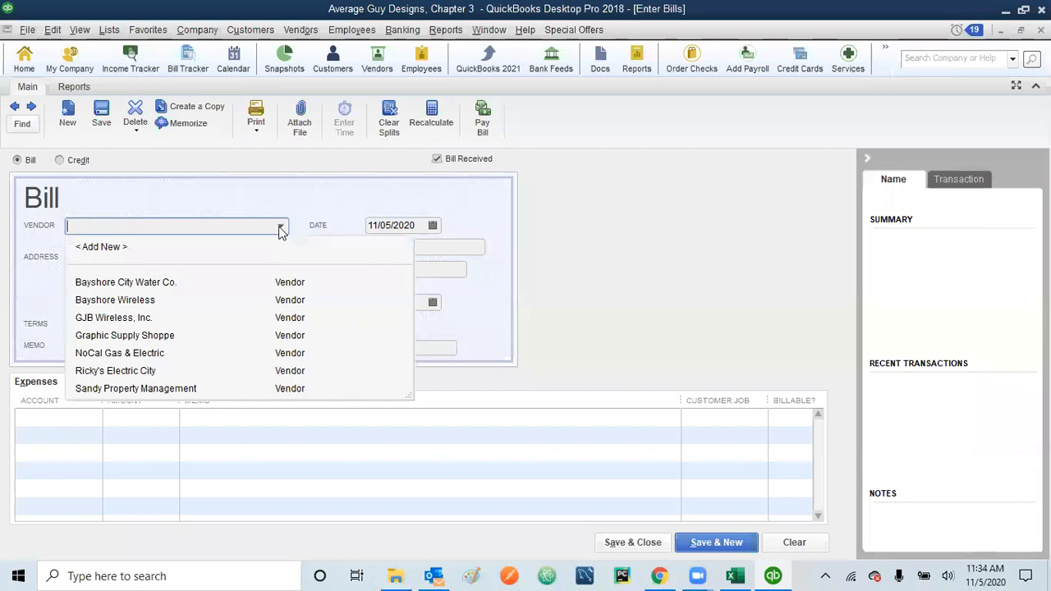
pyautogui.click(114, 319)
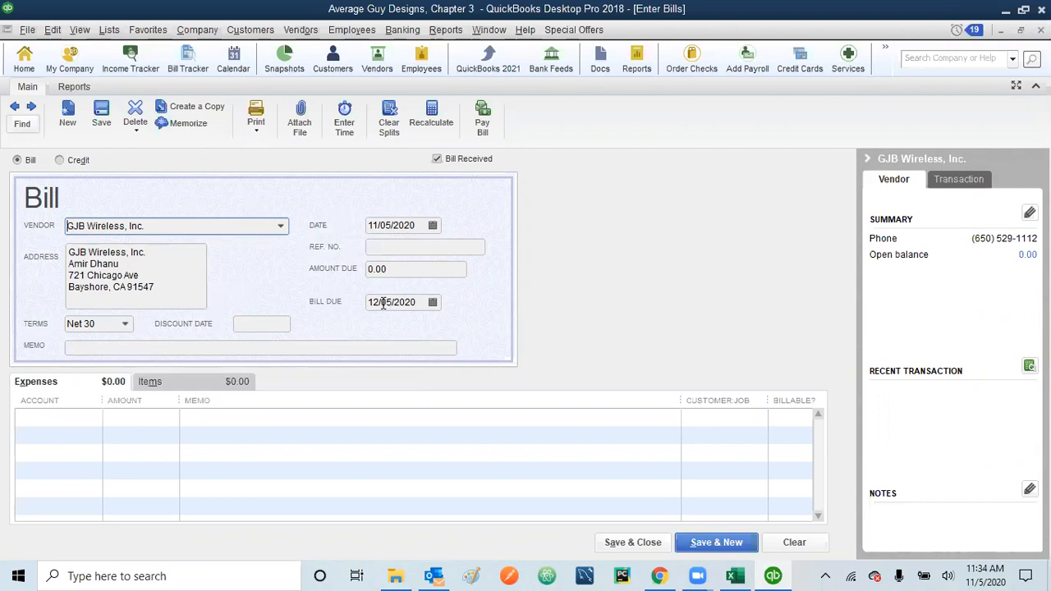
pyautogui.click(417, 223)
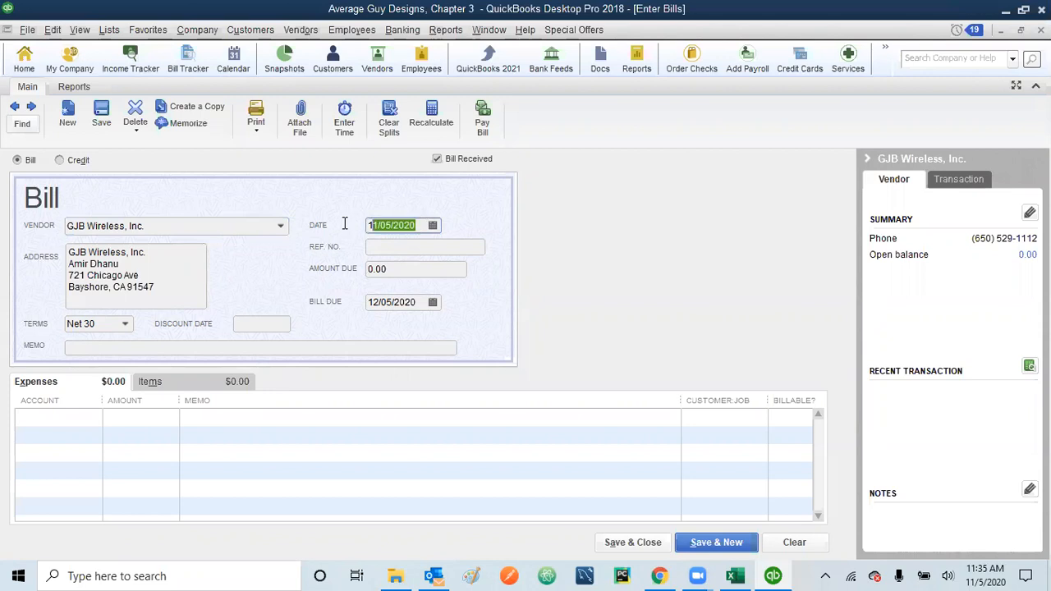
pyautogui.write('091023')
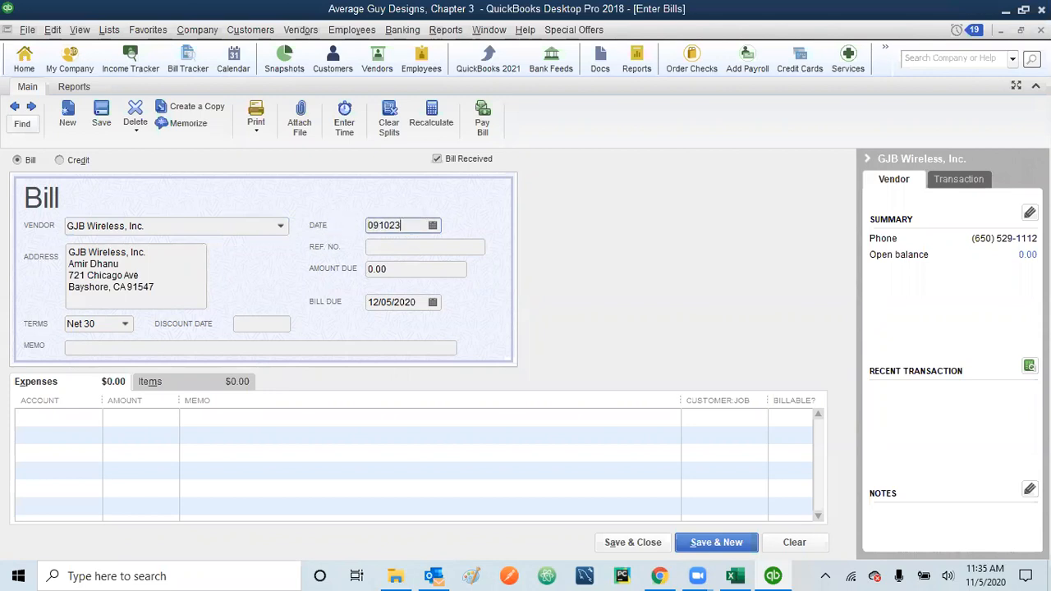
pyautogui.press('Tab')
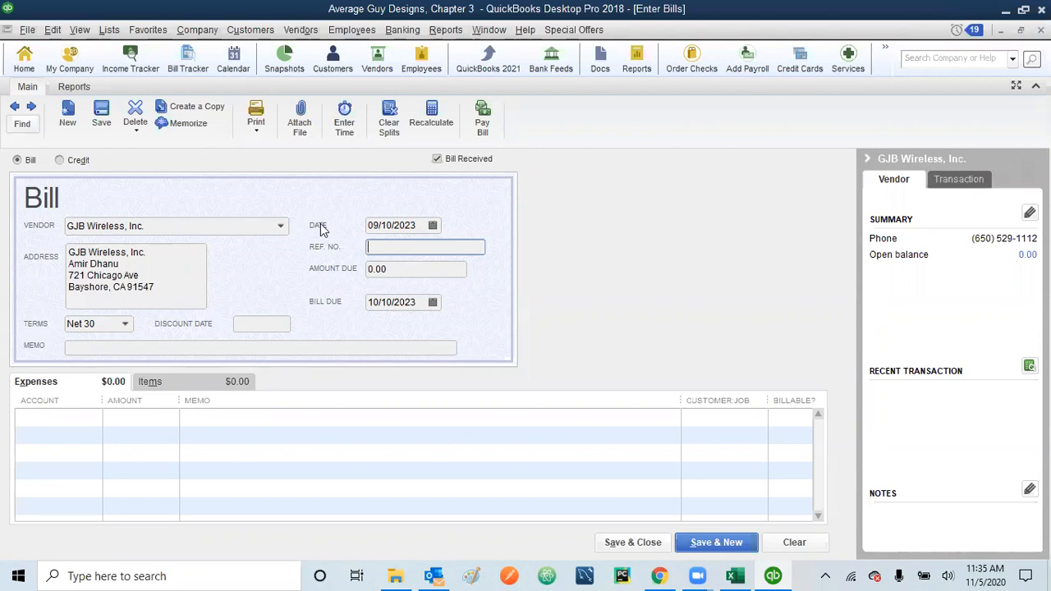
pyautogui.write('Inv 0616/2023')
# Step: Set the amount due to 61.28 and enter the memo 'Internet Service 08/2023'
pyautogui.click(395, 269)
pyautogui.moveTo(395, 268); pyautogui.dragTo(340, 277)
pyautogui.write('61.28')
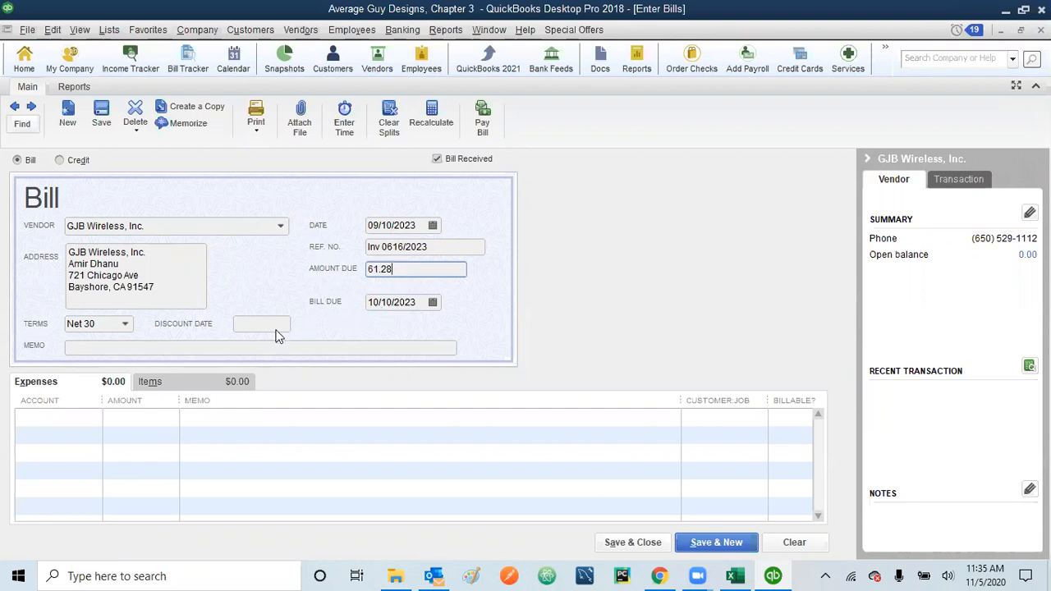
pyautogui.click(218, 347)
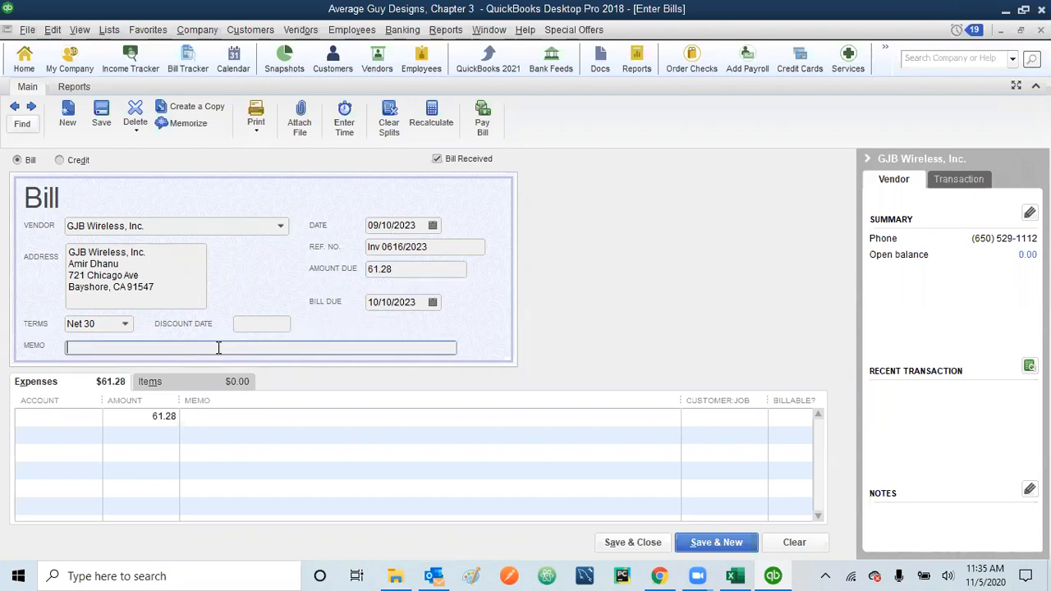
pyautogui.write('GJB Wirel')
pyautogui.press('BackSpace')
pyautogui.press('BackSpace')
pyautogui.press('BackSpace')
pyautogui.press('BackSpace')
pyautogui.write('ireless, INter')
pyautogui.press('BackSpace')
pyautogui.press('BackSpace')
pyautogui.press('BackSpace')
pyautogui.press('BackSpace')
pyautogui.write('nternet Service')
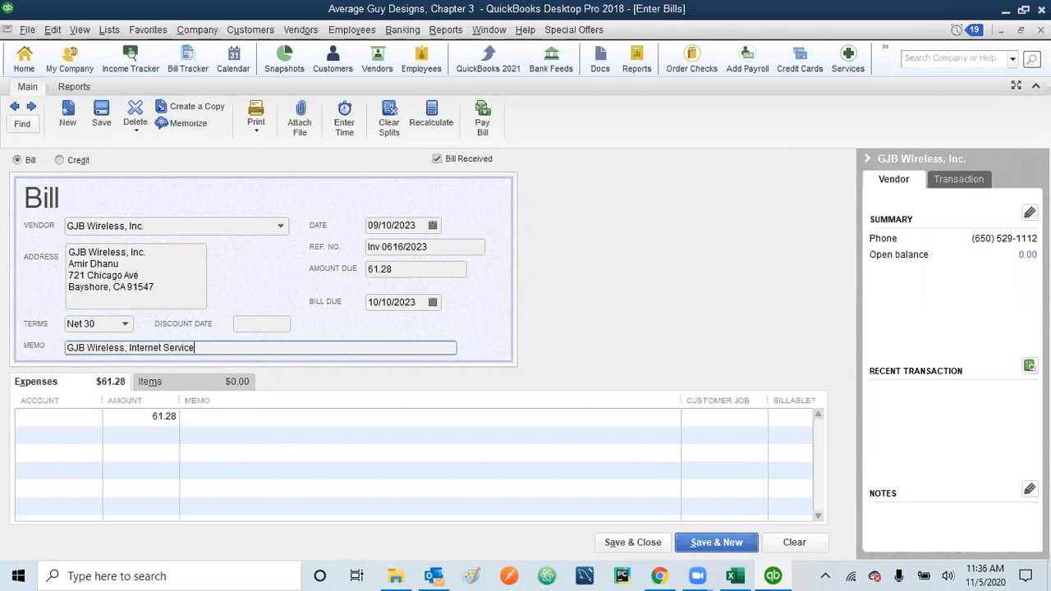
pyautogui.write(' 08/2023')
pyautogui.press('Tab')
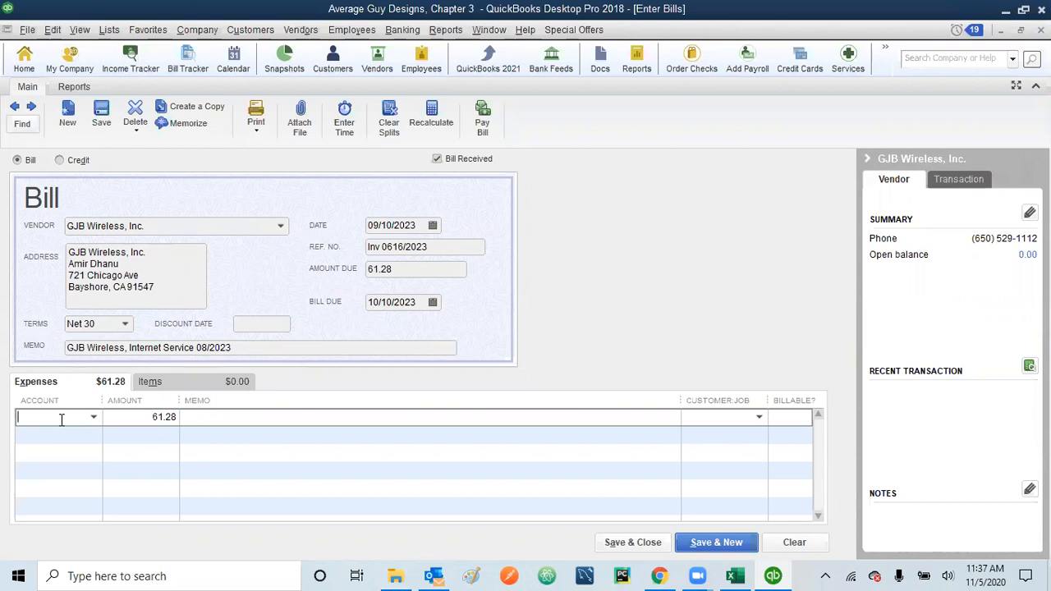
# Step: Charge the bill's expense line to 61700 · Computer and Internet Expenses, then open GJB Wireless's vendor record
pyautogui.click(94, 417)
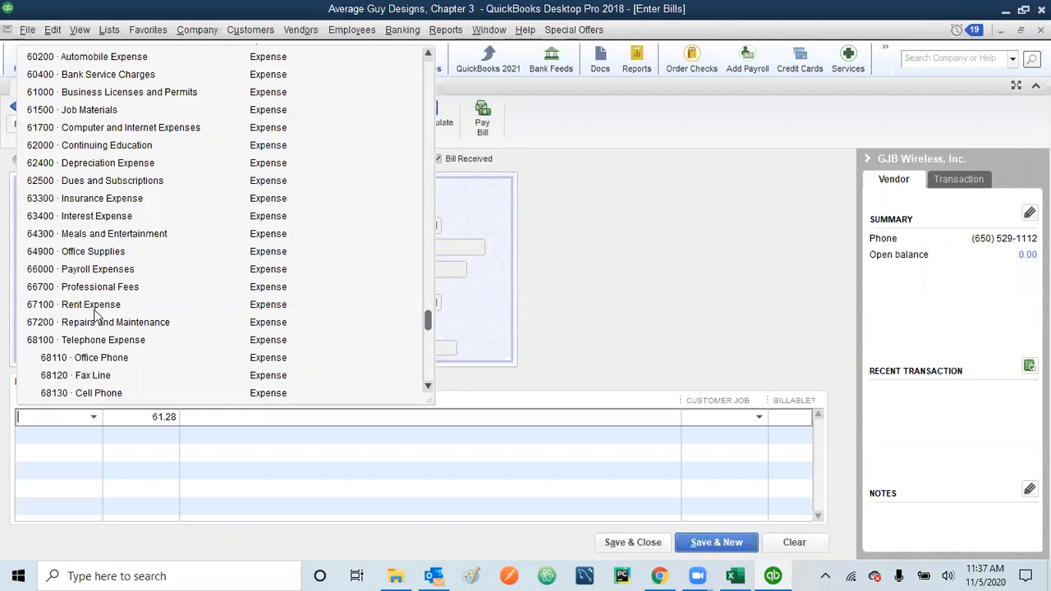
pyautogui.click(116, 136)
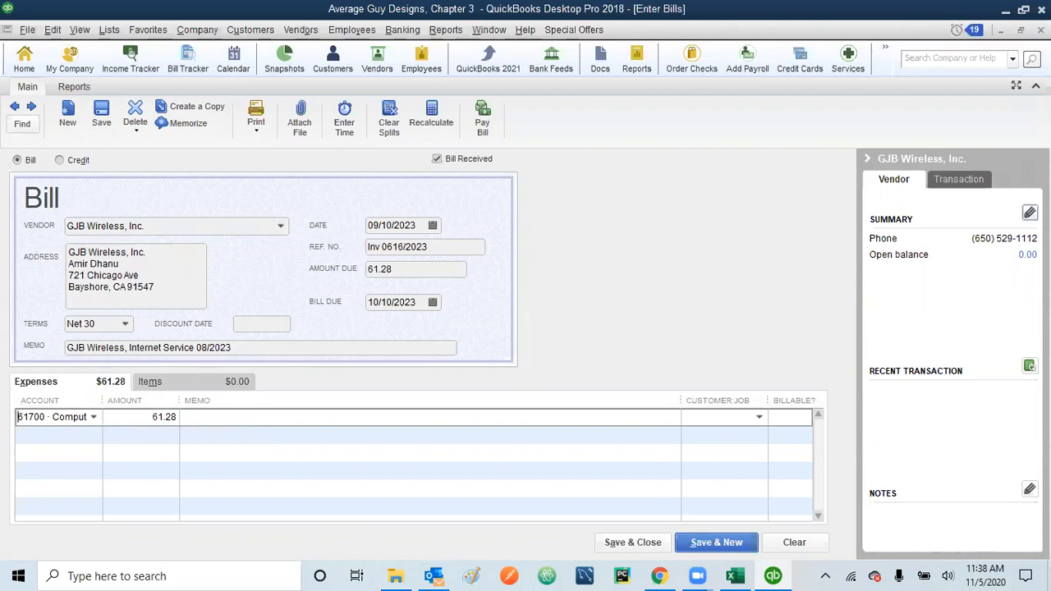
pyautogui.click(1028, 213)
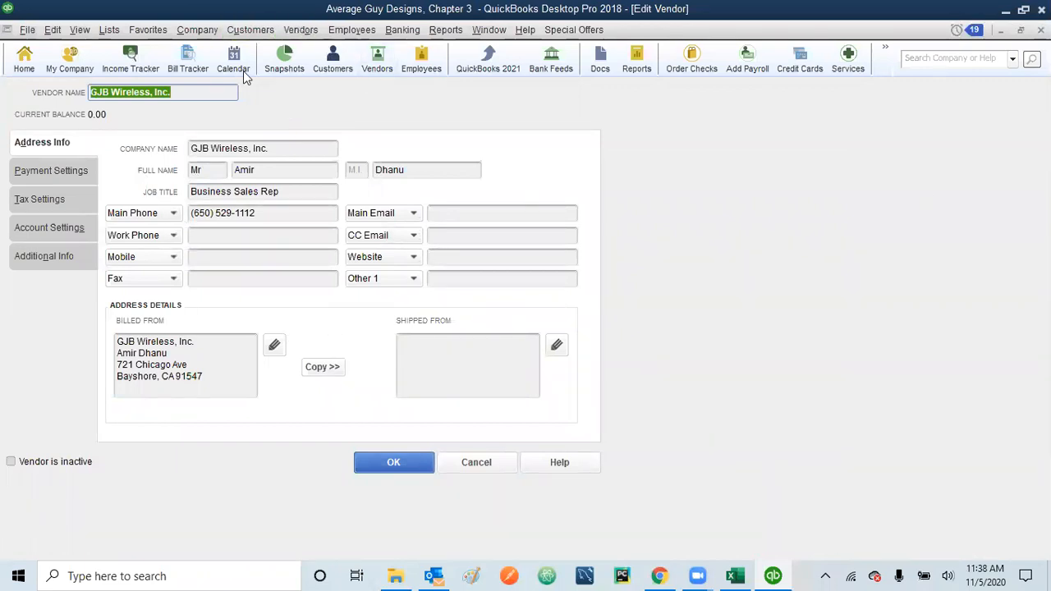
# Step: Make 61700 Computer and Internet Expenses the first prefill account in GJB Wireless's Account Settings
pyautogui.click(51, 228)
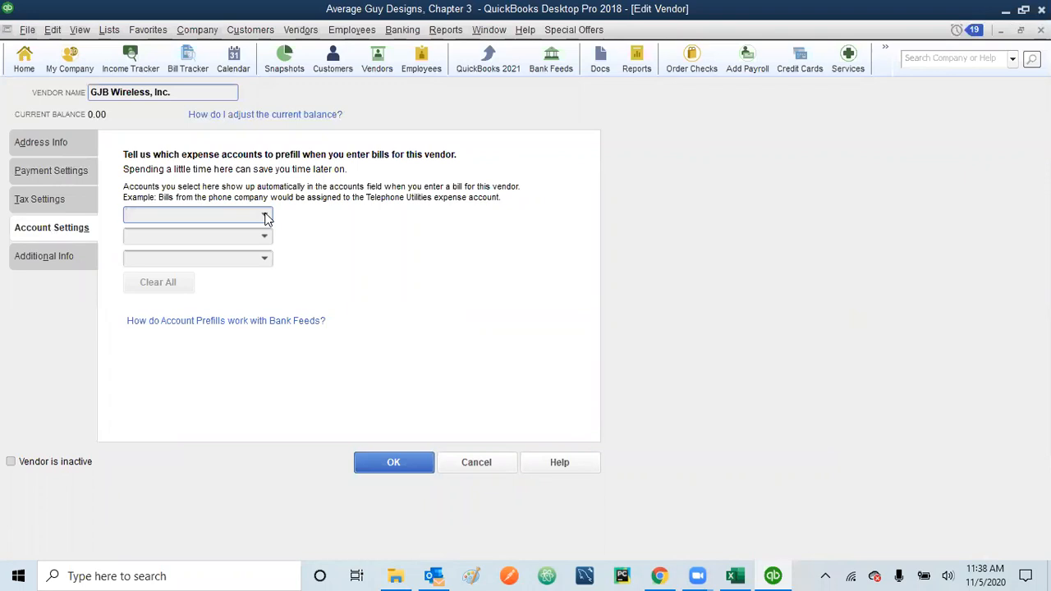
pyautogui.click(265, 217)
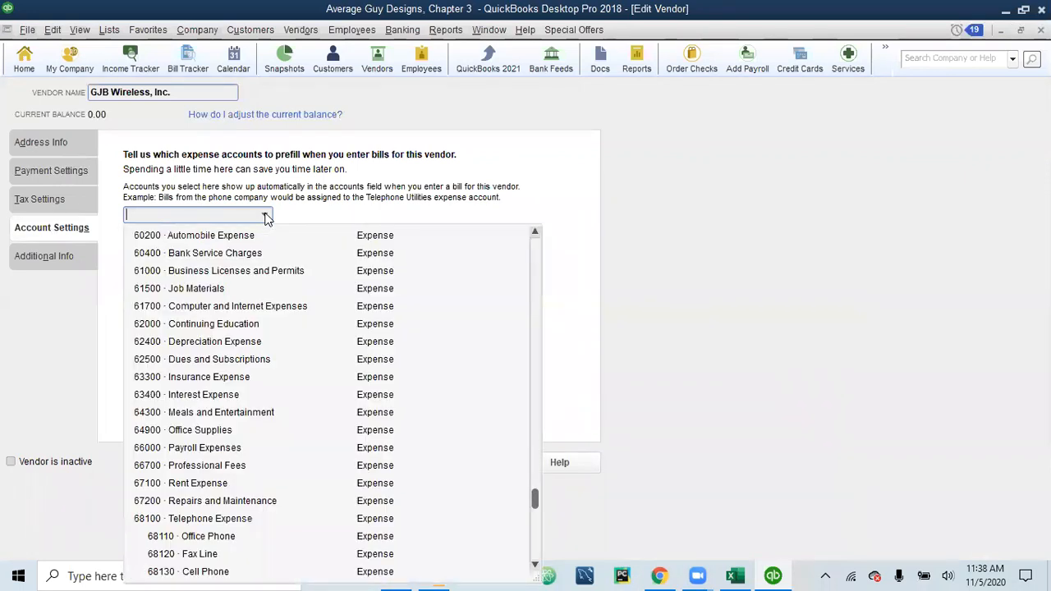
pyautogui.click(240, 313)
pyautogui.click(241, 310)
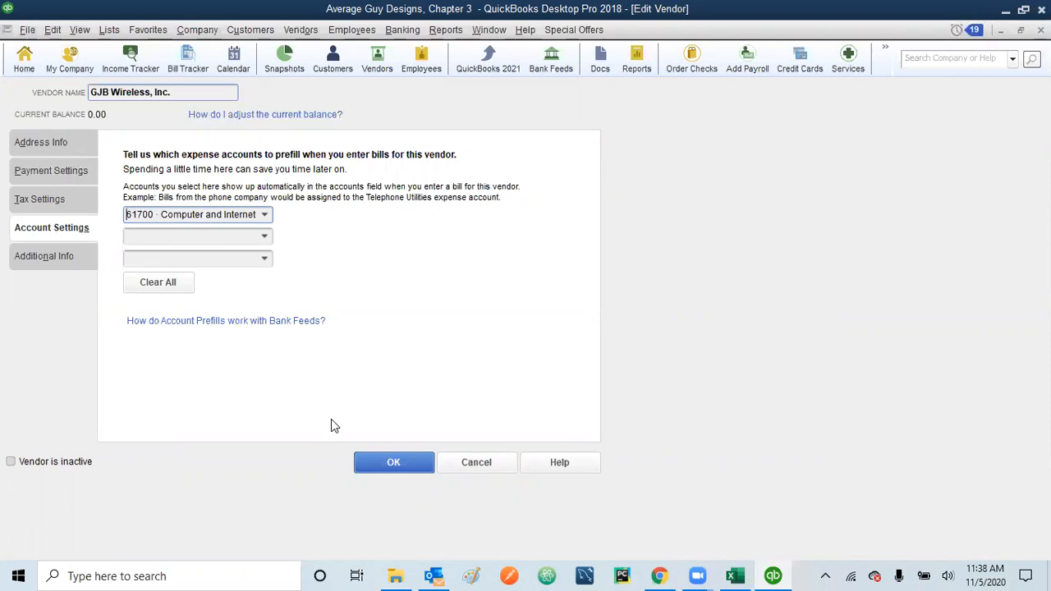
pyautogui.click(398, 463)
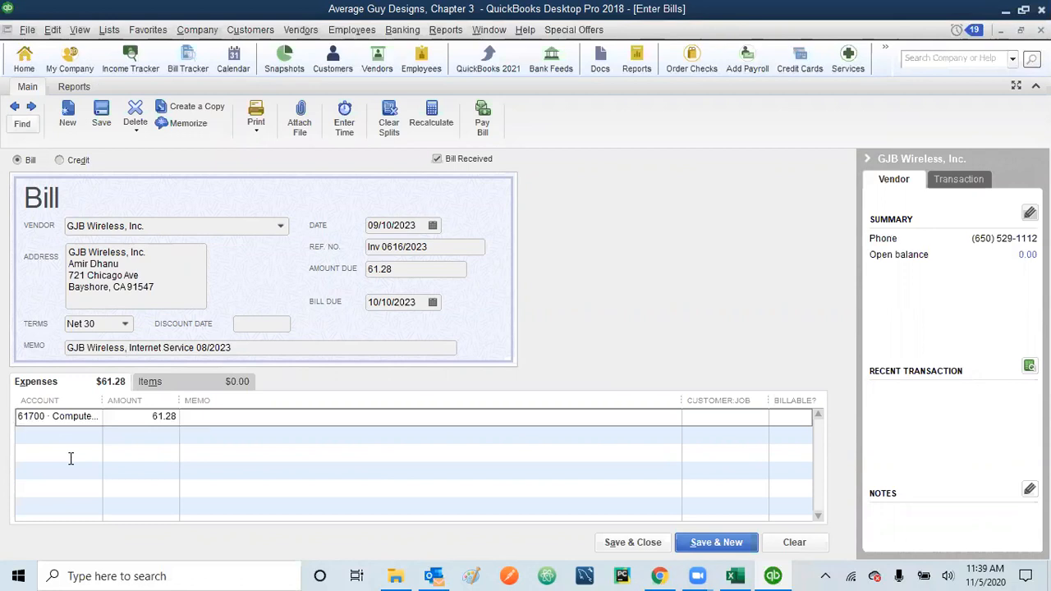
# Step: Change the bill's terms to Net 15, save it, and keep Net 15 for the vendor
pyautogui.click(126, 325)
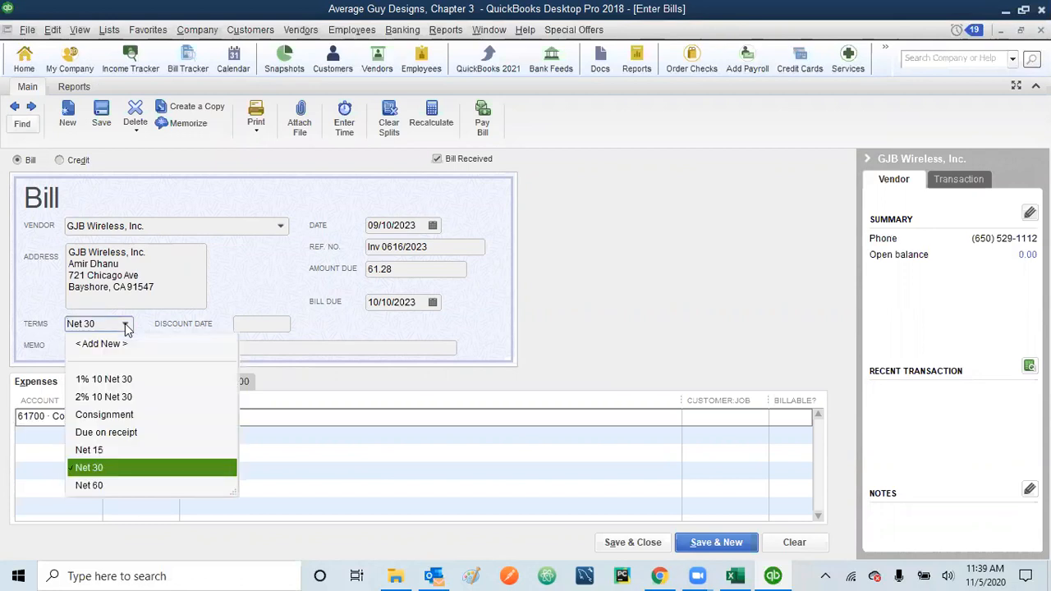
pyautogui.click(102, 451)
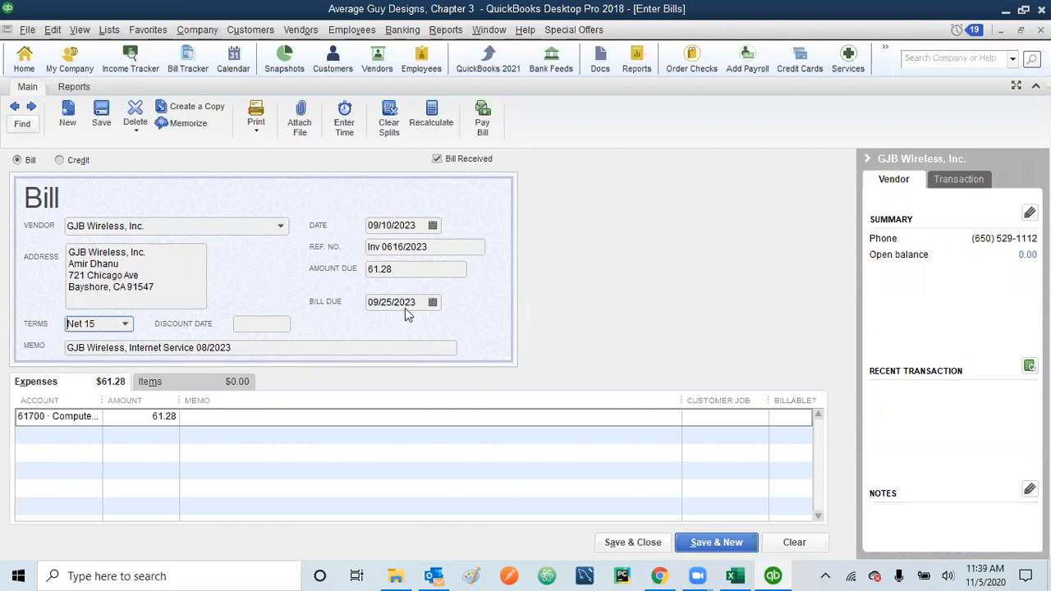
pyautogui.click(716, 543)
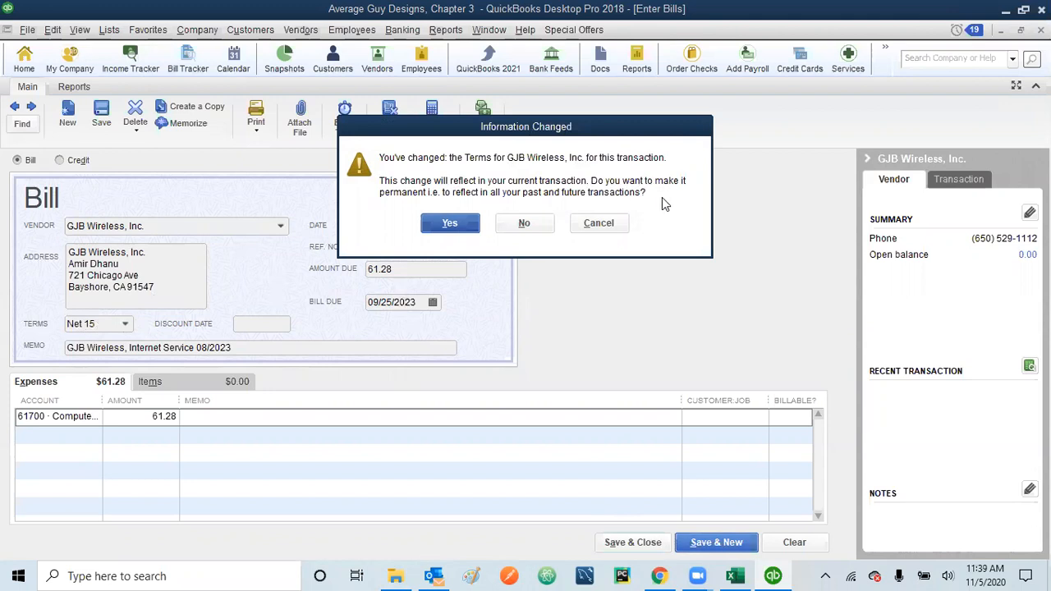
pyautogui.click(450, 224)
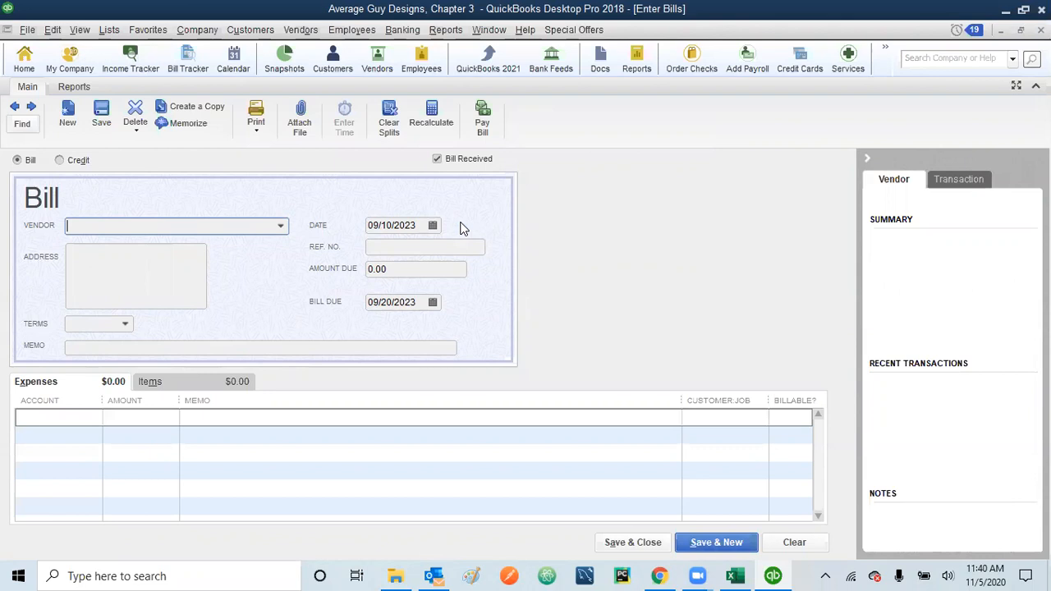
# Step: Enter 'Rankin Family Insurance' as the vendor on the new bill
pyautogui.click(281, 226)
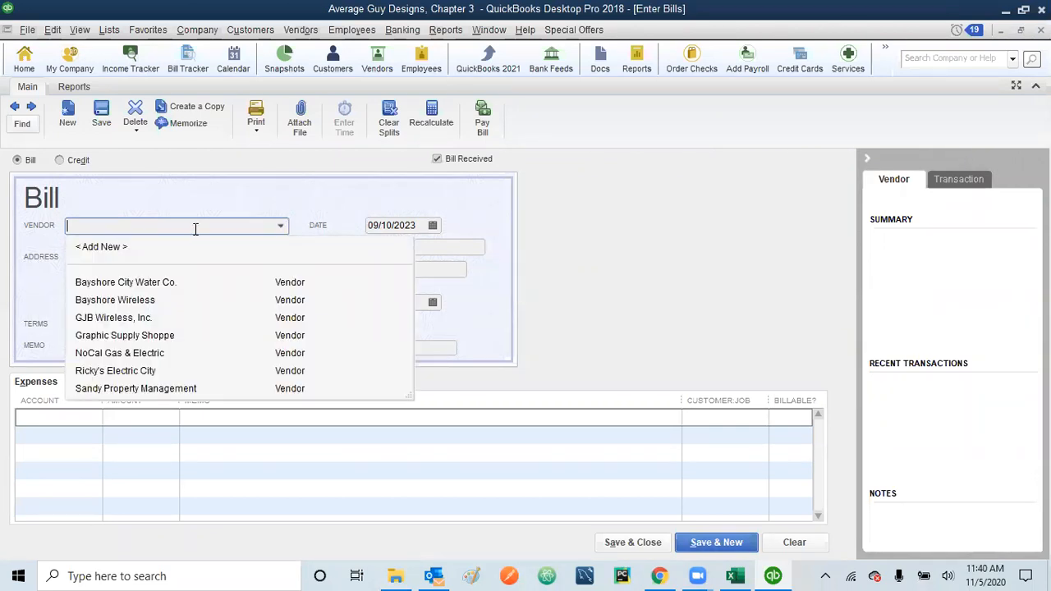
pyautogui.write('Rankin')
pyautogui.write('Family Insurance')
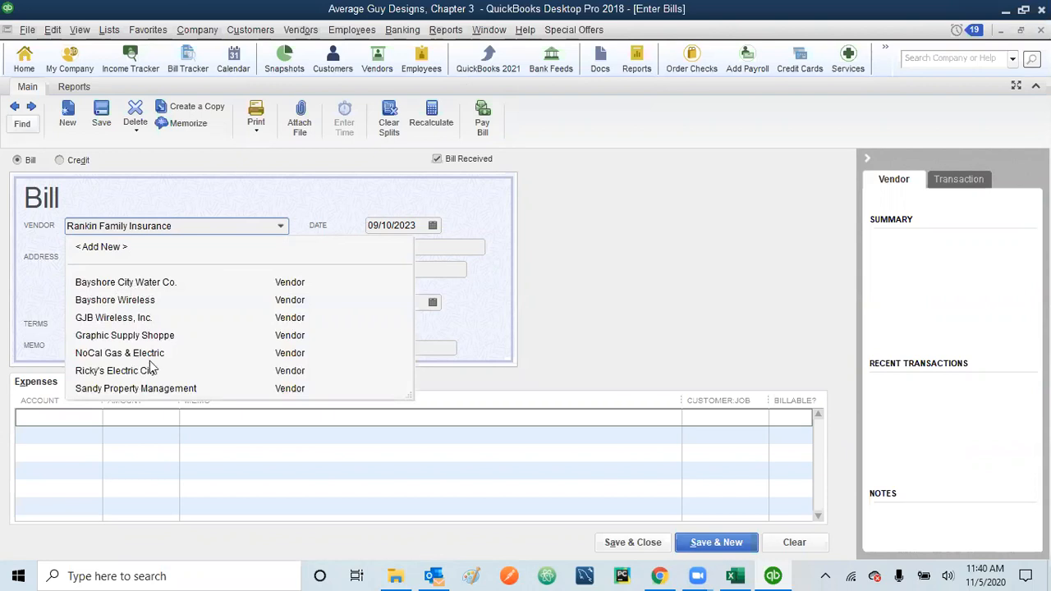
pyautogui.press('Tab')
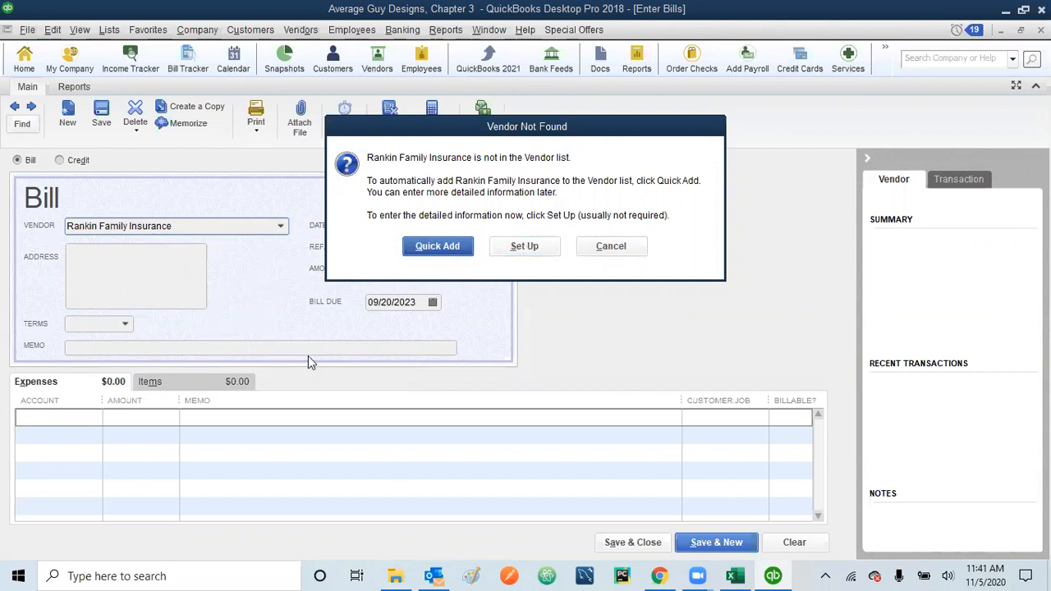
# Step: Choose full setup for the new vendor and fill in company name Rankin Family Insurance
pyautogui.click(528, 248)
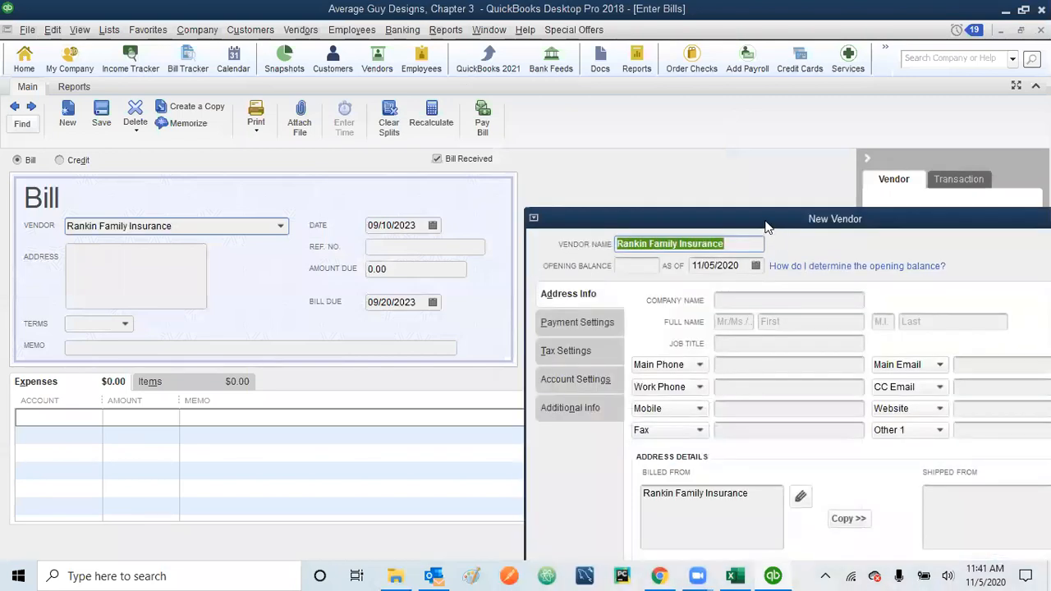
pyautogui.moveTo(757, 218); pyautogui.dragTo(436, 88)
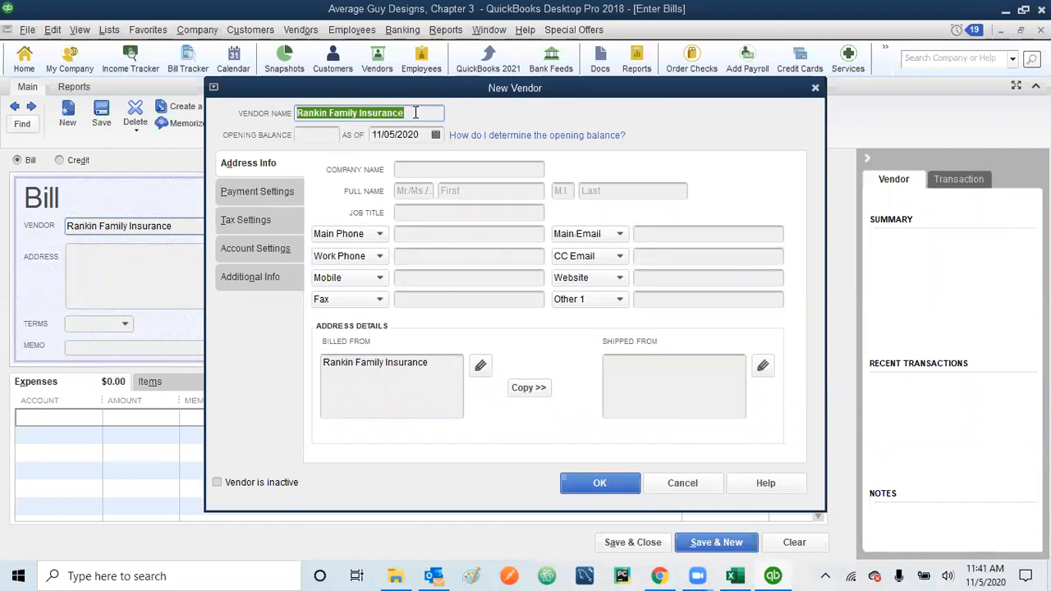
pyautogui.click(433, 169)
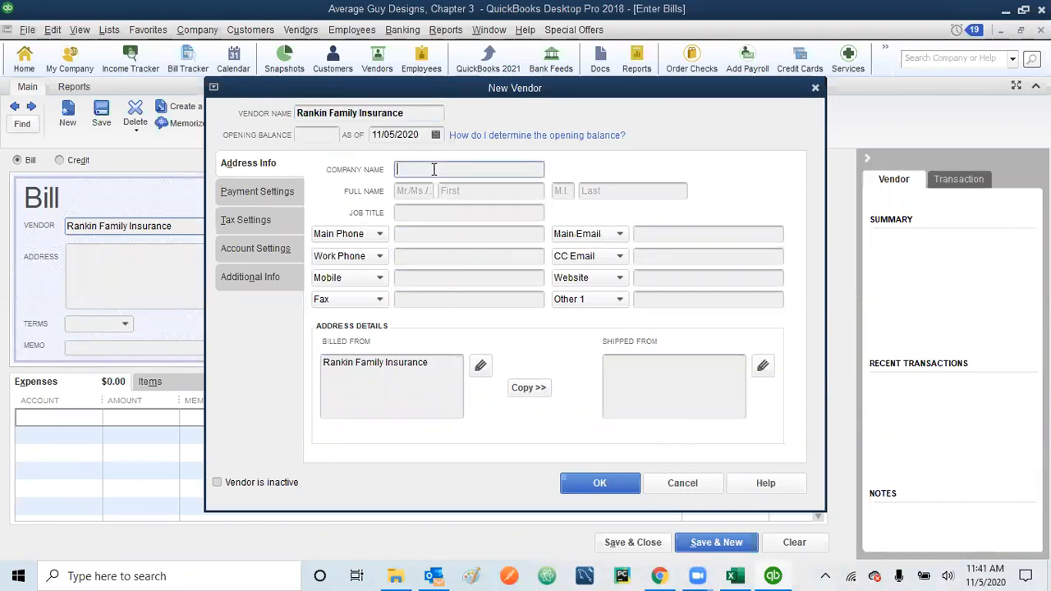
pyautogui.write('Rankin Family Insurance')
# Step: Enter the contact's title Mrs and the contact's first and last name
pyautogui.click(419, 187)
pyautogui.write('Mrs')
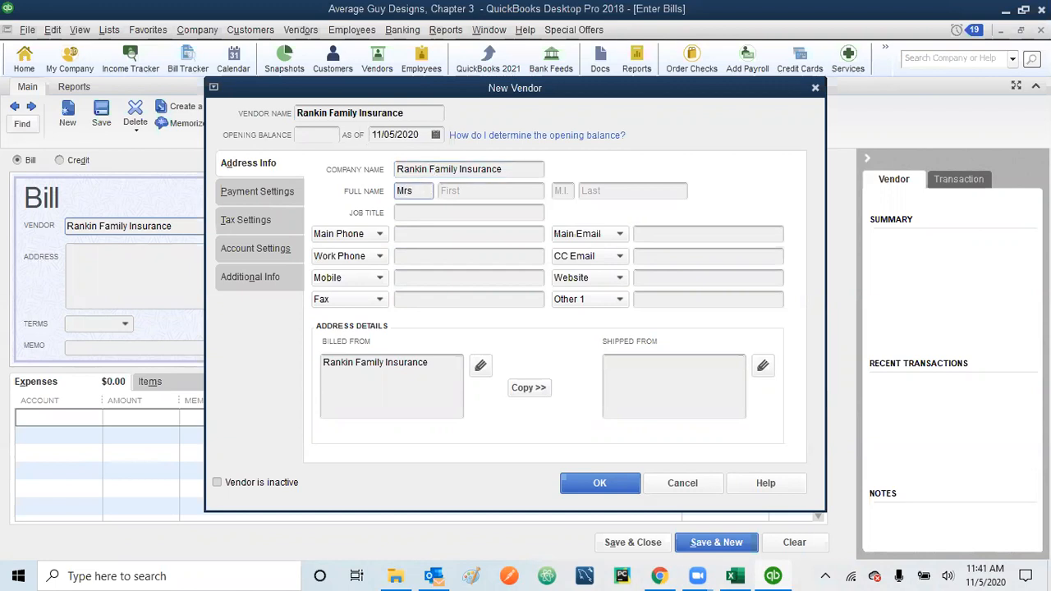
pyautogui.click(494, 190)
pyautogui.click(611, 187)
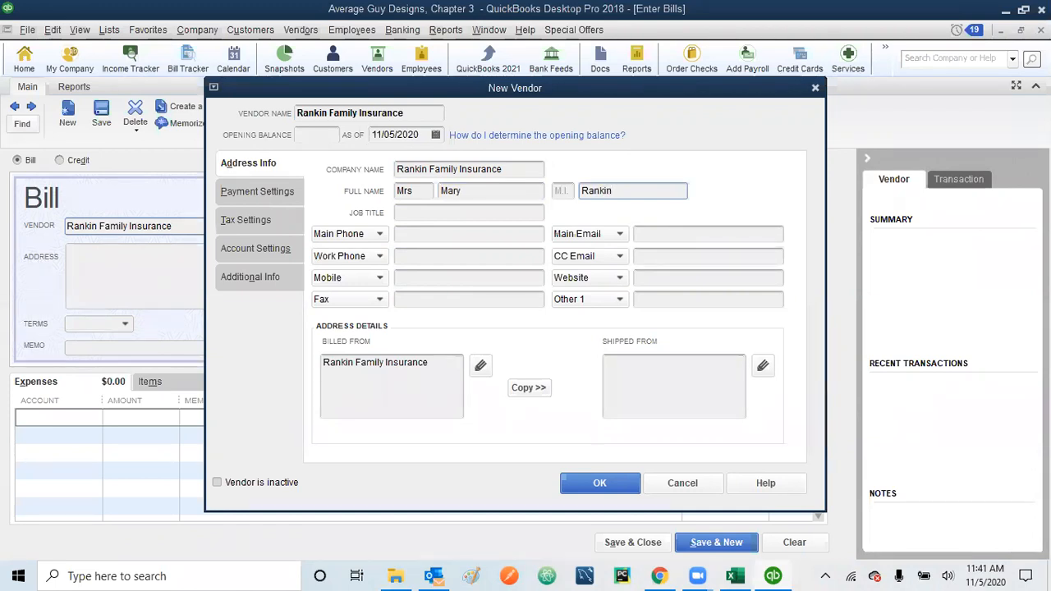
# Step: Set the contact's job title to 'Owner /Agent' and enter the main phone number
pyautogui.click(492, 213)
pyautogui.write('Owner /Agent')
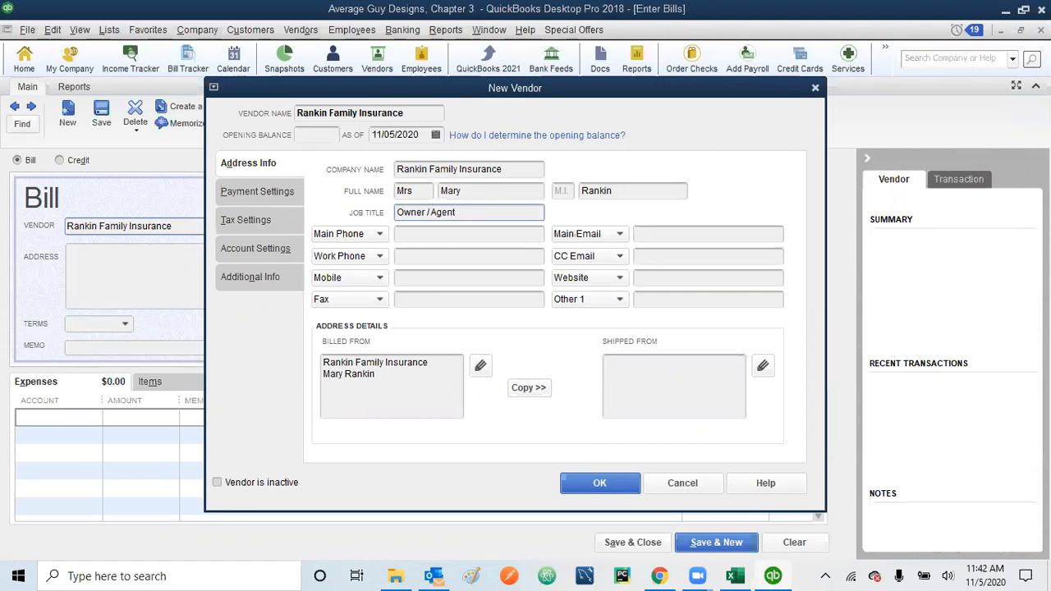
pyautogui.click(484, 237)
pyautogui.write('(650)')
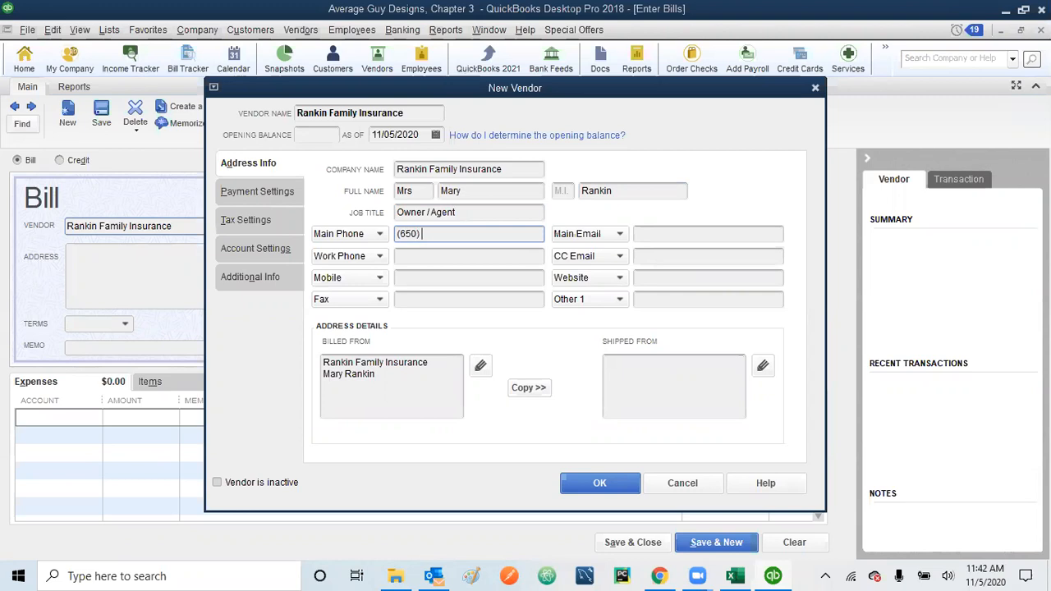
pyautogui.write(' 555-7762')
# Step: Add the street line and the city, state and ZIP line to the Billed From address
pyautogui.click(328, 388)
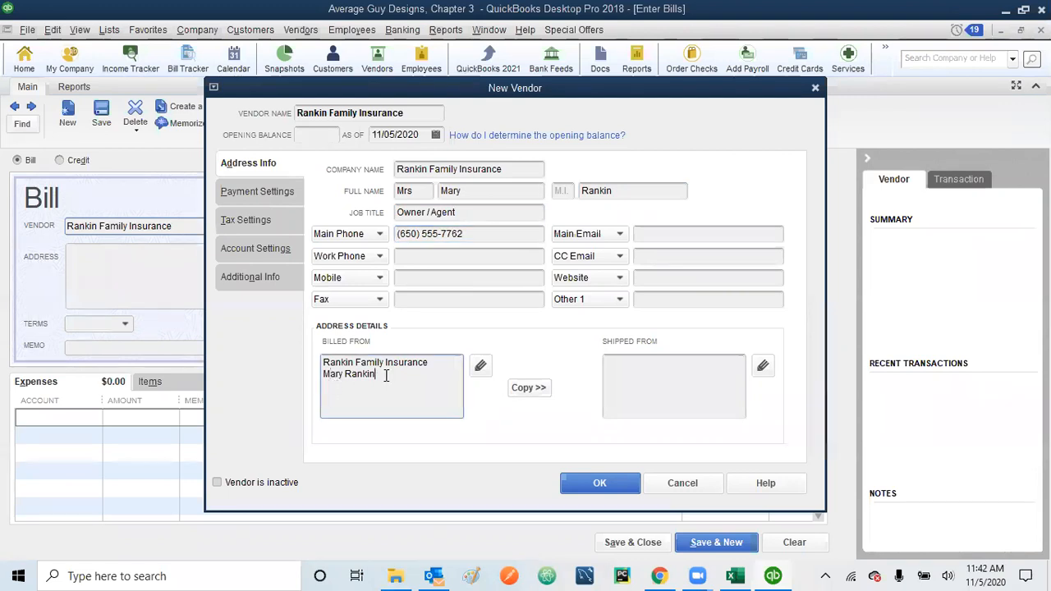
pyautogui.press('Return')
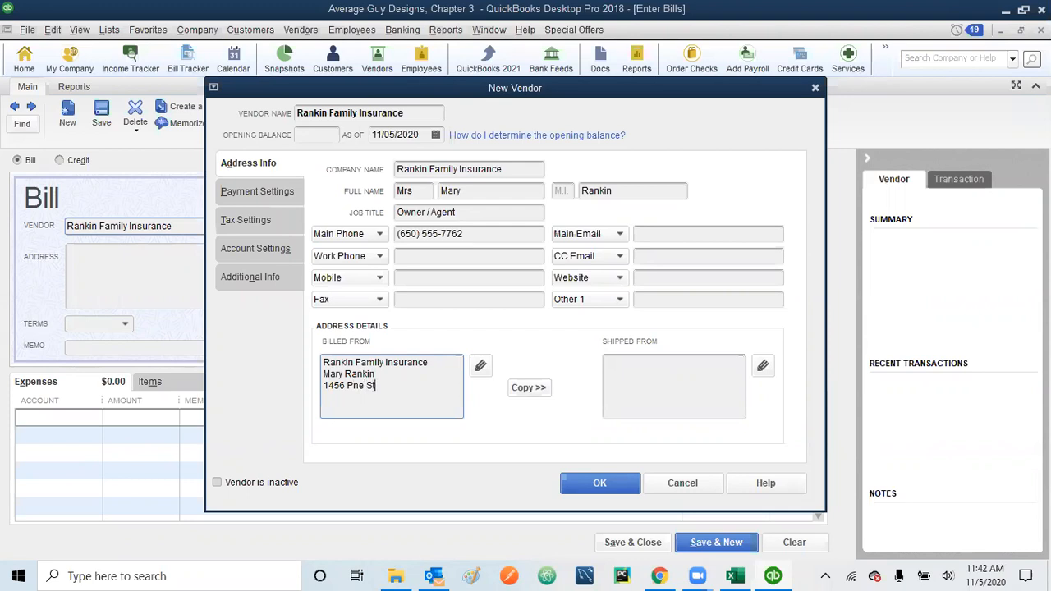
# Step: Confirm the address details, copy Billed From into Shipped From, and save the new vendor
pyautogui.click(481, 368)
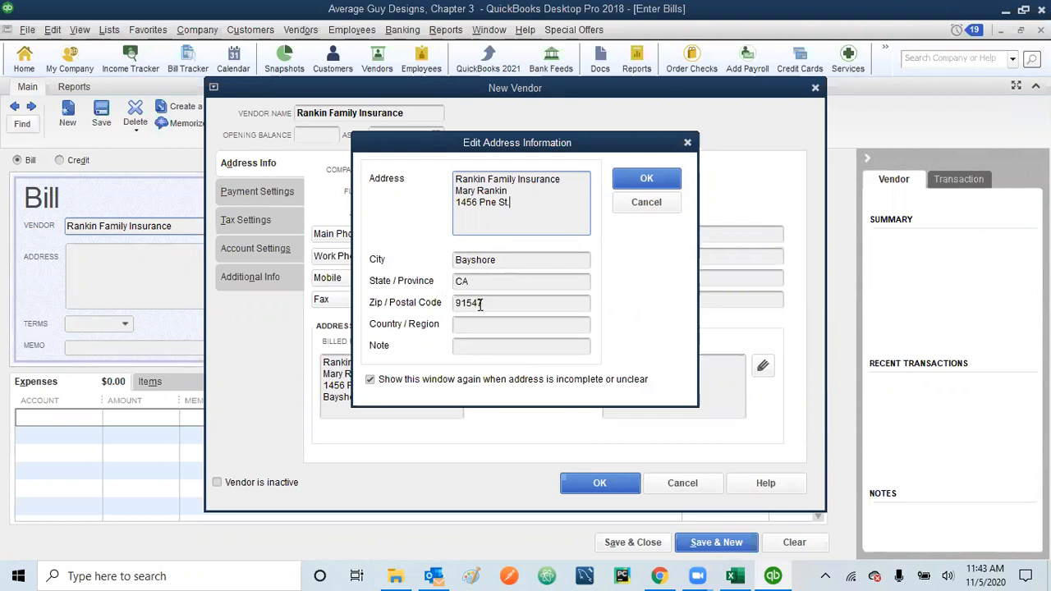
pyautogui.click(640, 180)
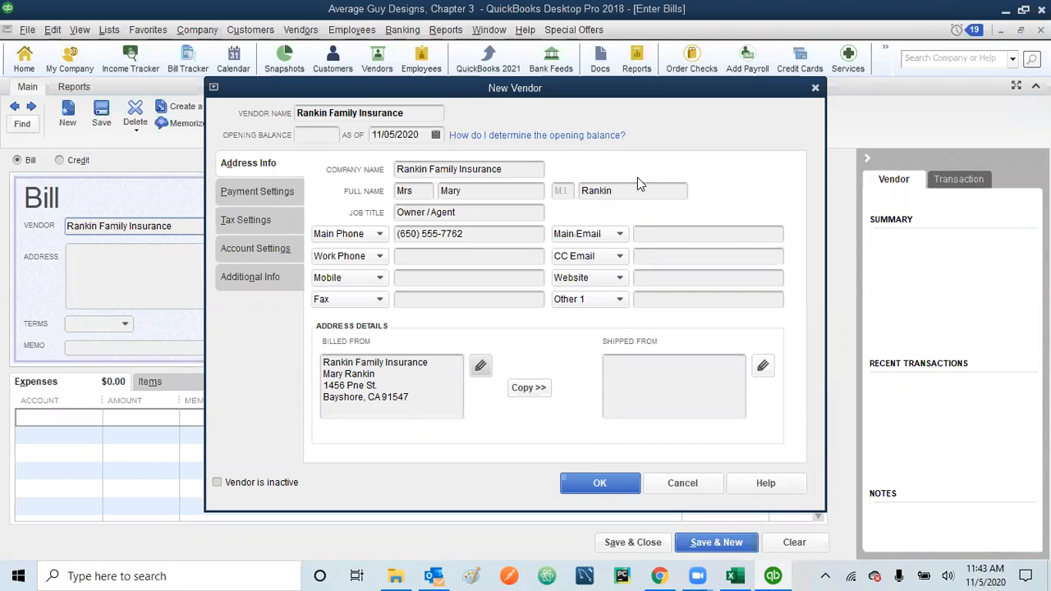
pyautogui.click(528, 388)
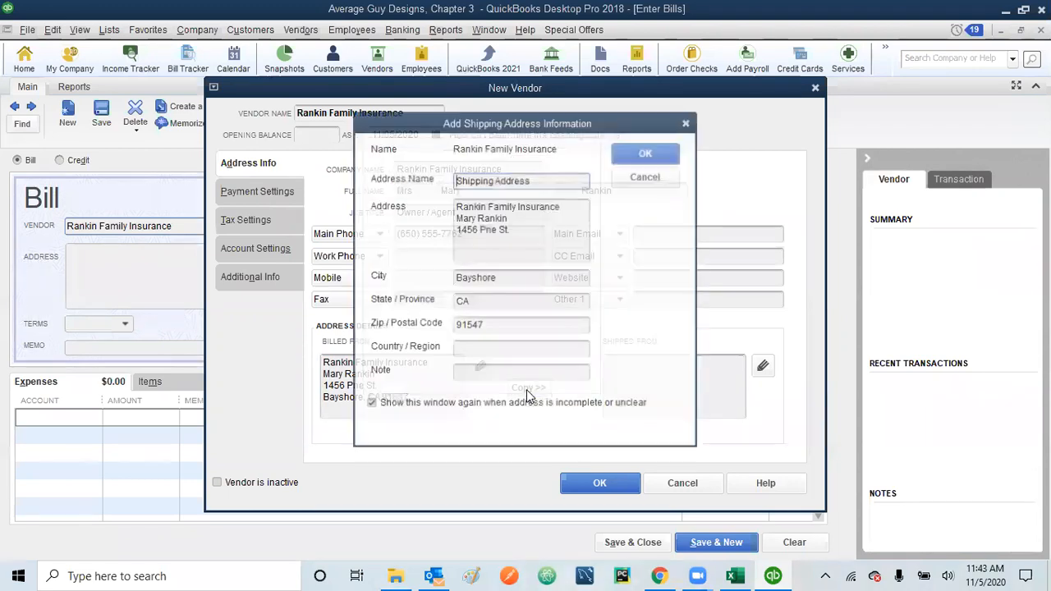
pyautogui.click(646, 155)
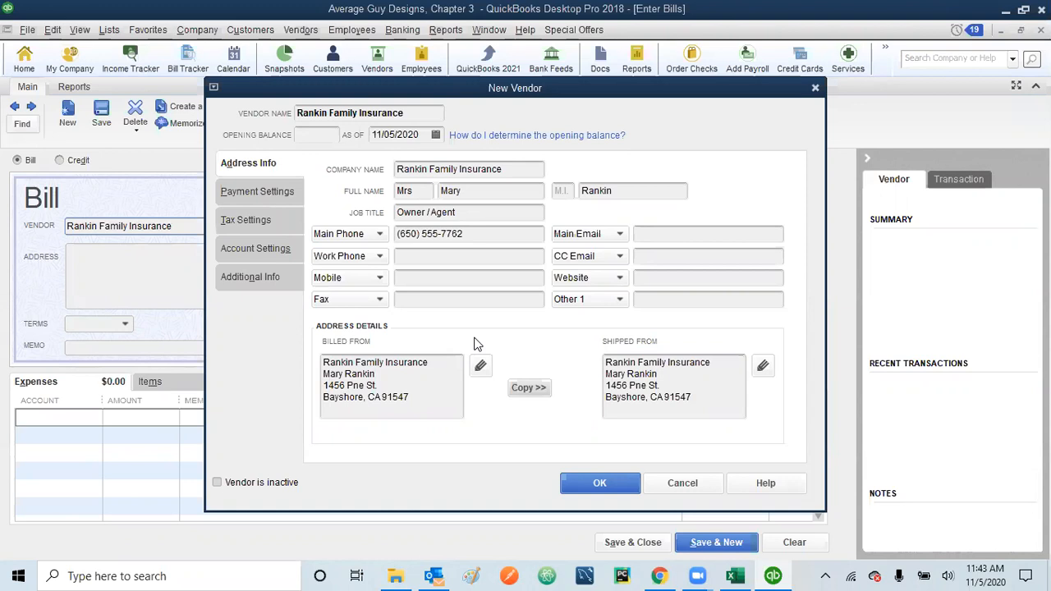
pyautogui.click(598, 484)
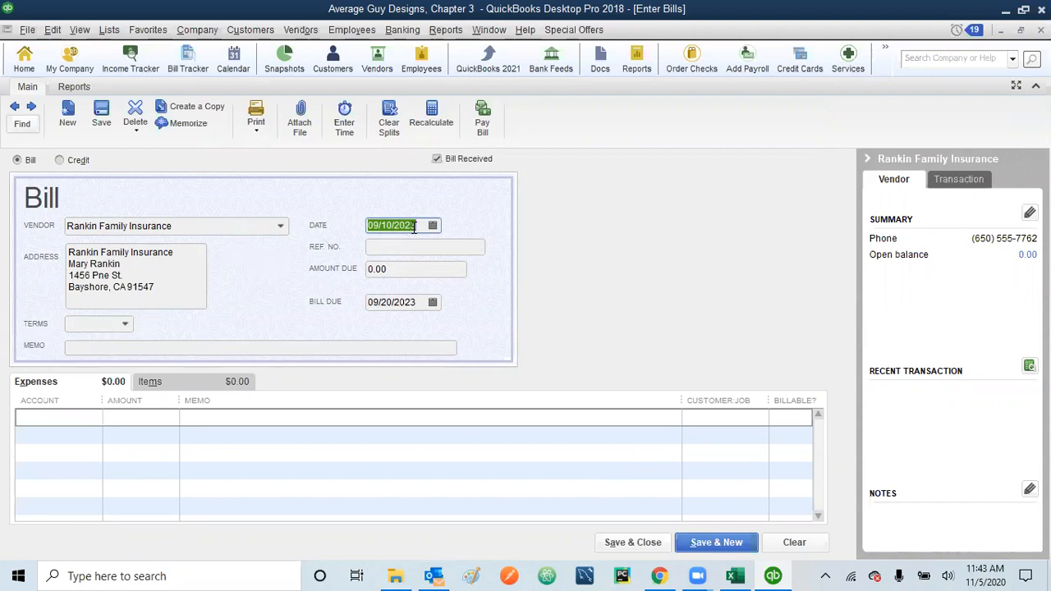
# Step: Enter the invoice reference number, amount due 125.49, and a memo citing the invoice
pyautogui.click(401, 249)
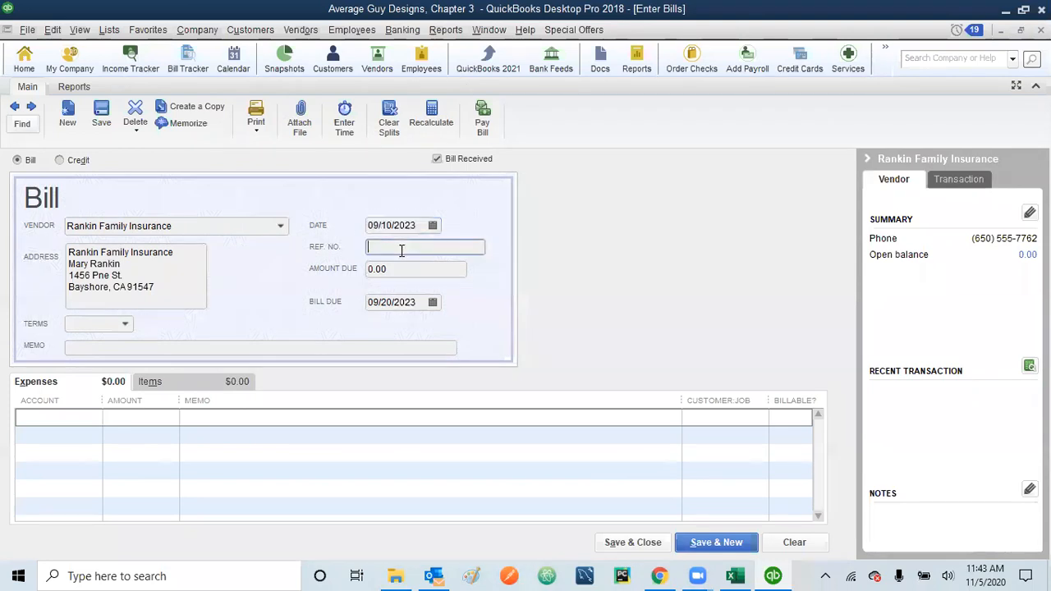
pyautogui.write('Inv 769 08 / 2023')
pyautogui.click(404, 271)
pyautogui.write('12')
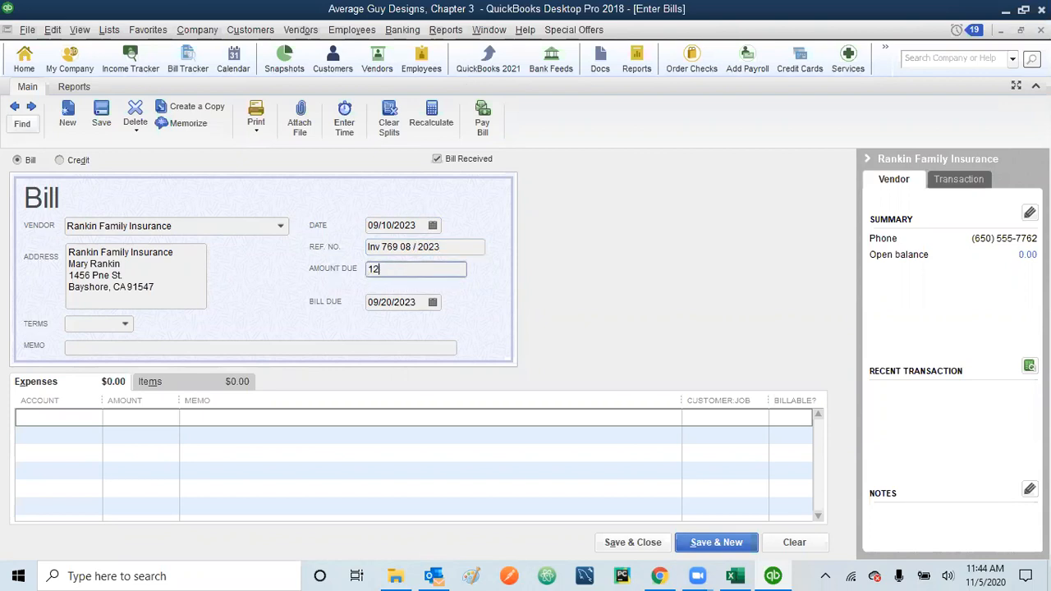
pyautogui.write('5.49')
pyautogui.click(188, 352)
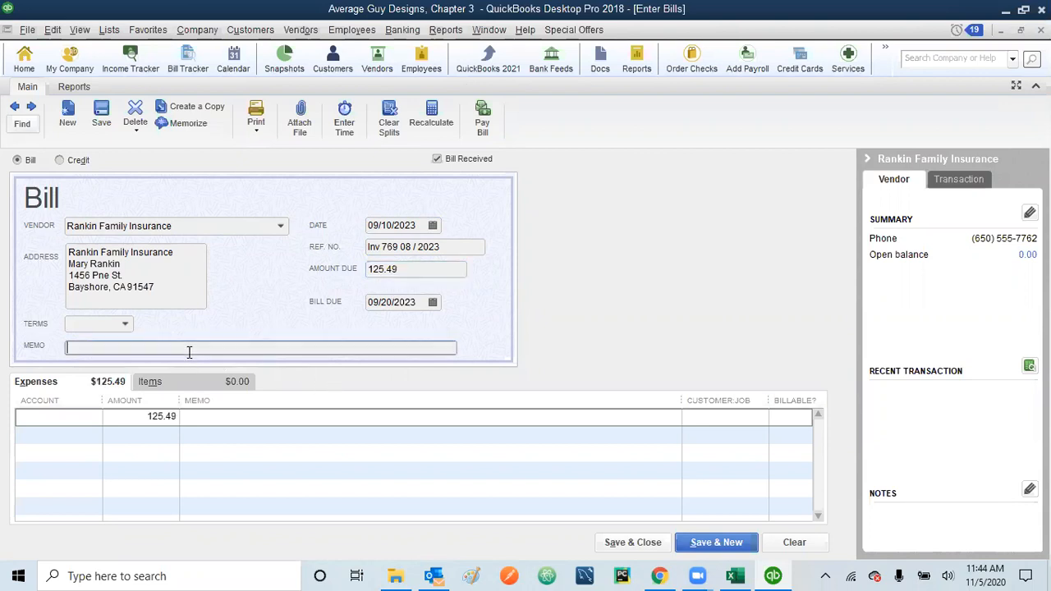
pyautogui.write('Rank')
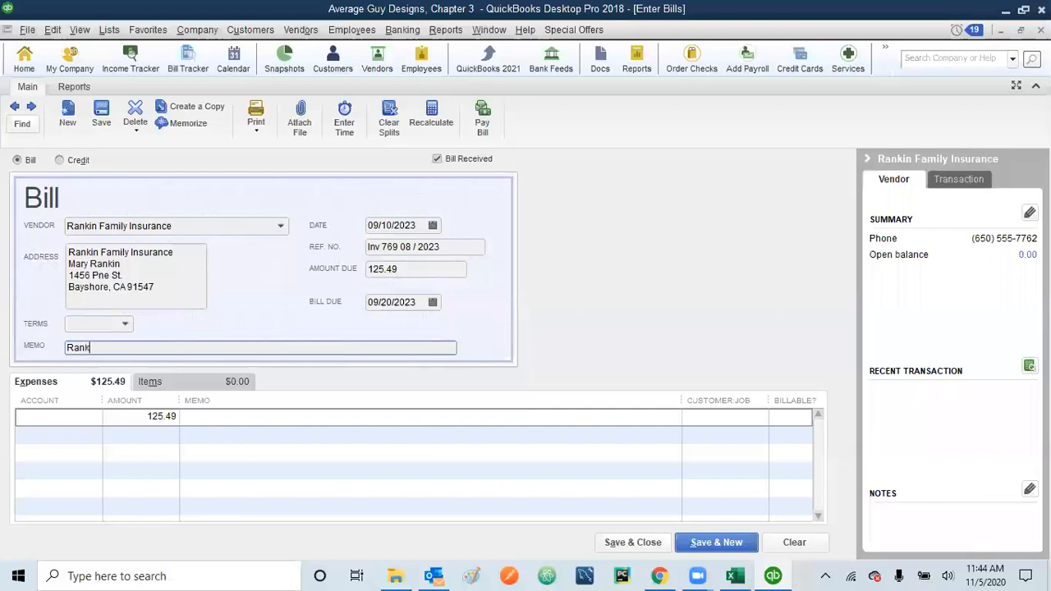
pyautogui.write('in Inv 769 08/2023')
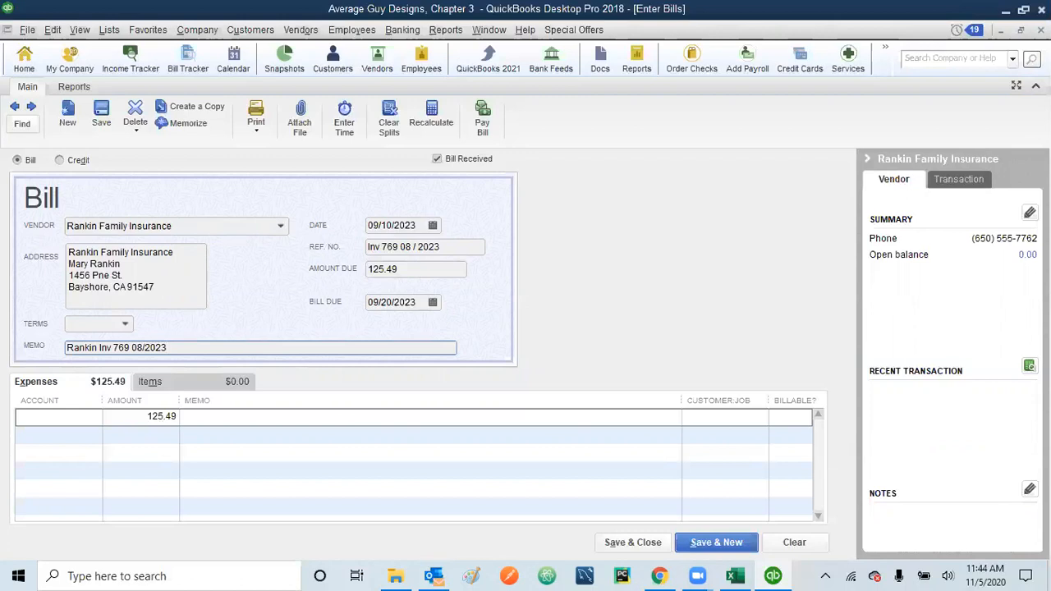
# Step: Charge the expense to 63300 · Insurance Expense and save and close the bill
pyautogui.press('Tab')
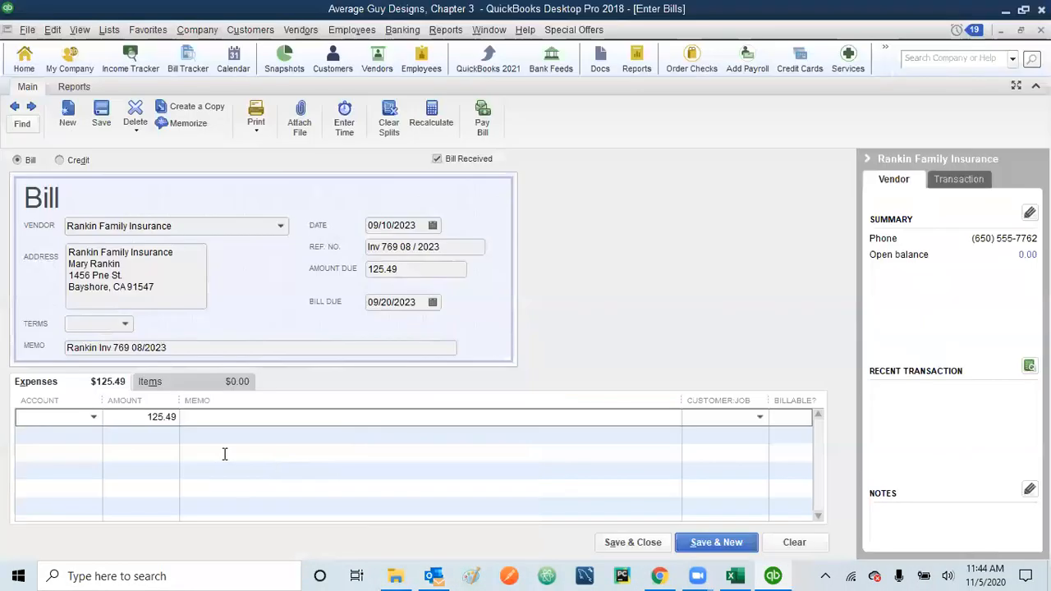
pyautogui.click(94, 416)
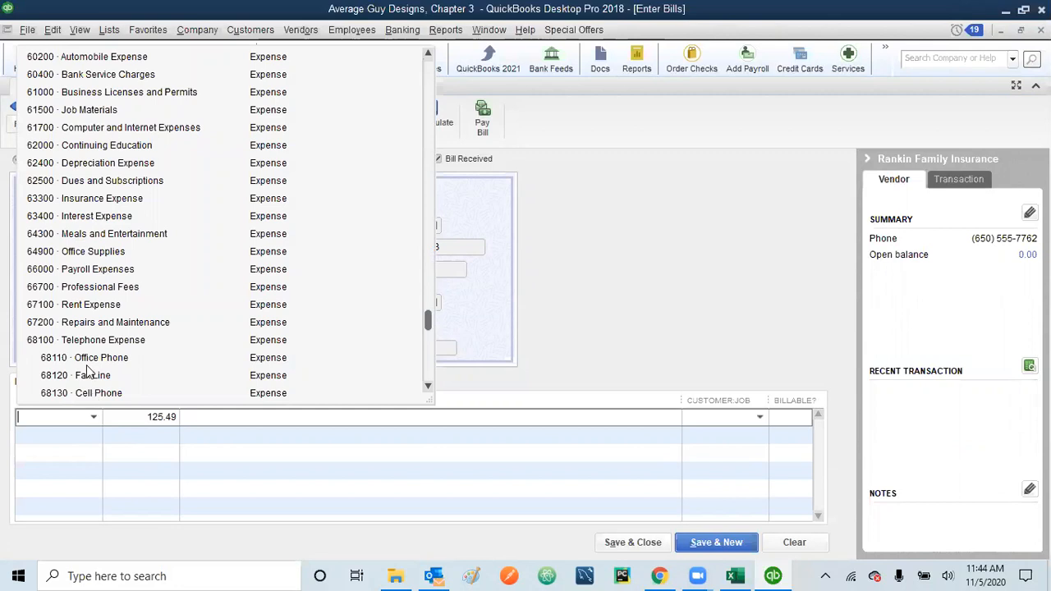
pyautogui.click(86, 201)
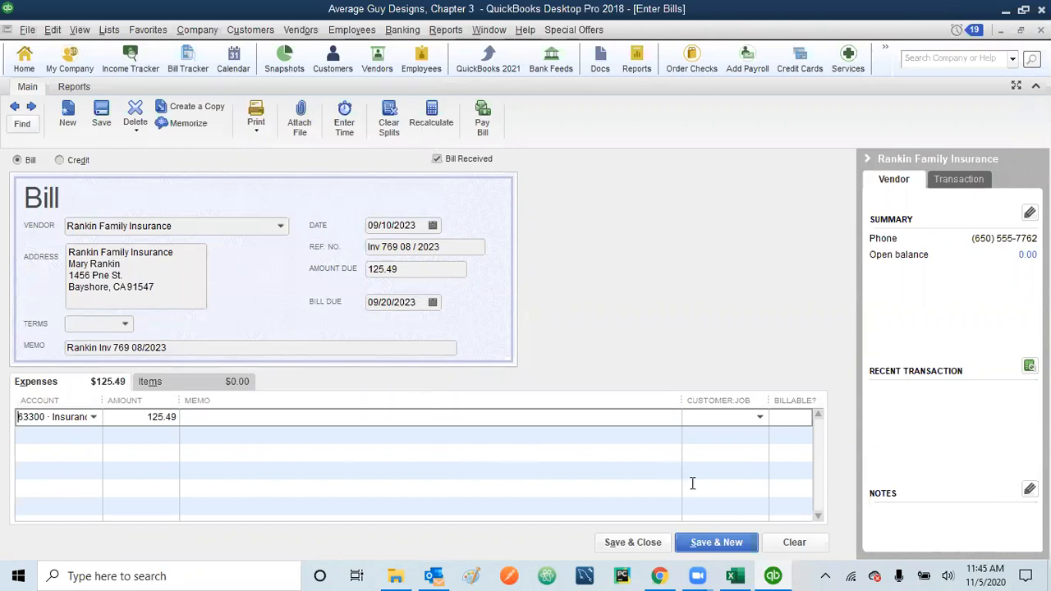
pyautogui.click(634, 543)
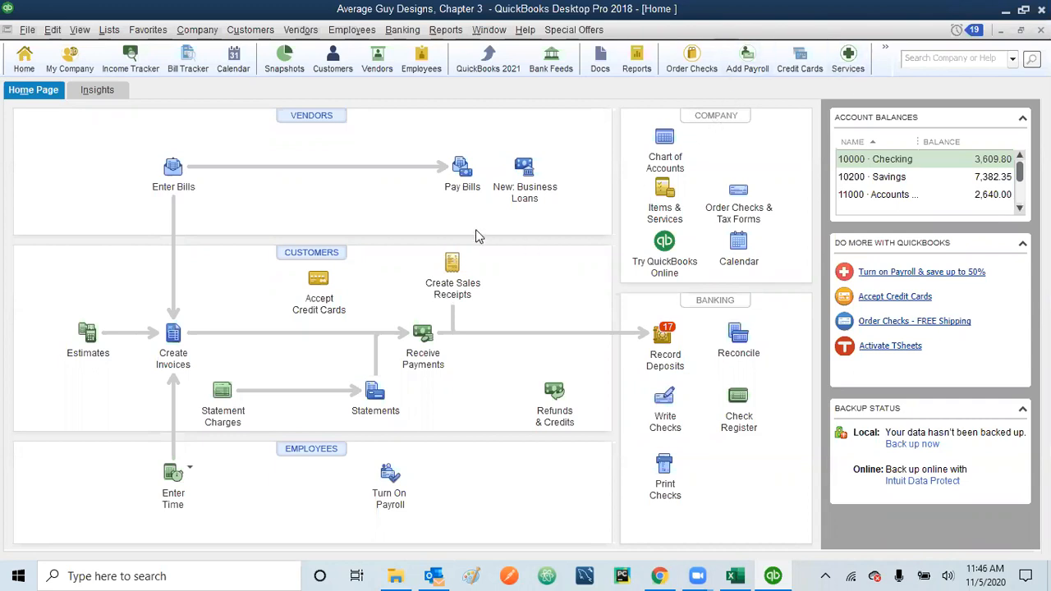
pyautogui.click(172, 170)
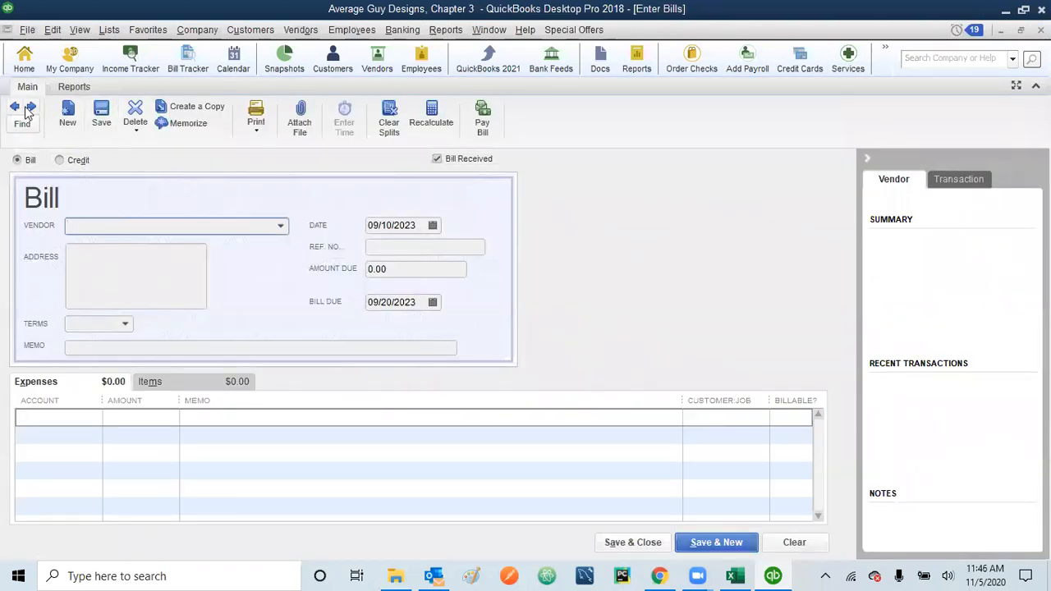
pyautogui.click(14, 108)
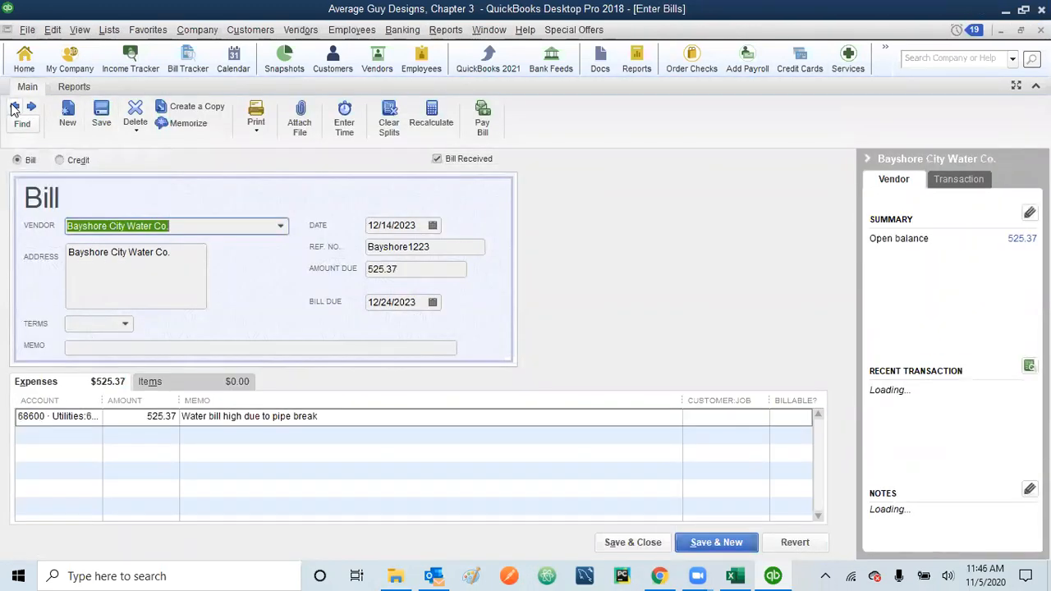
pyautogui.click(14, 107)
pyautogui.click(14, 108)
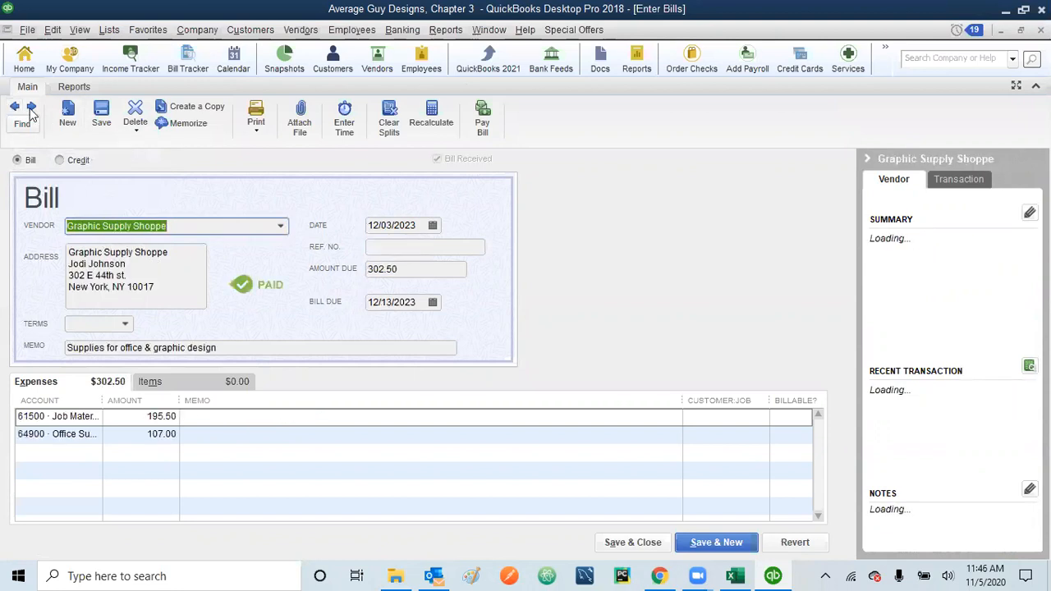
pyautogui.click(15, 109)
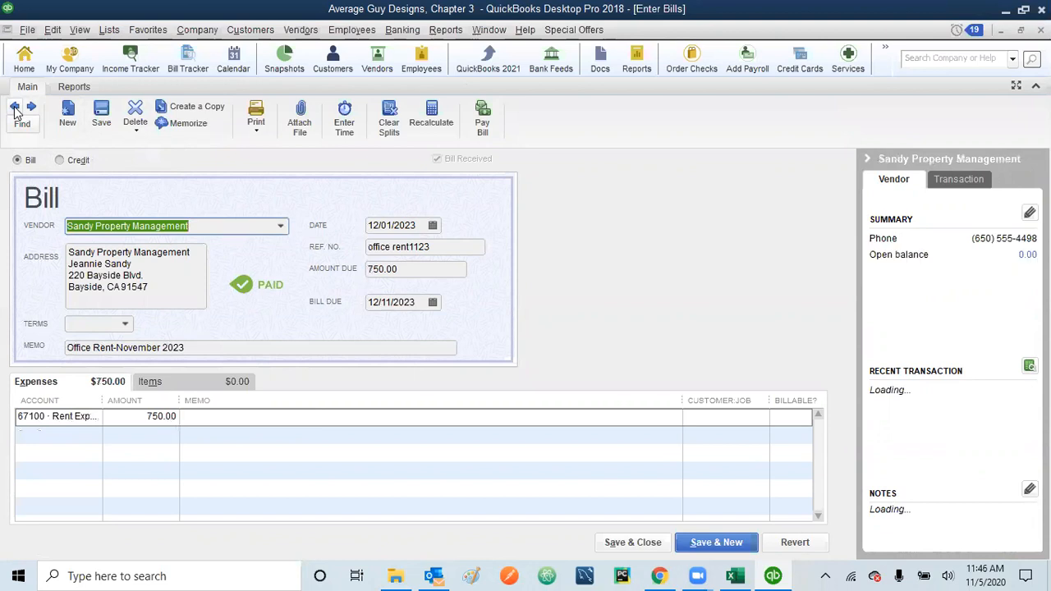
pyautogui.click(15, 108)
pyautogui.click(15, 108)
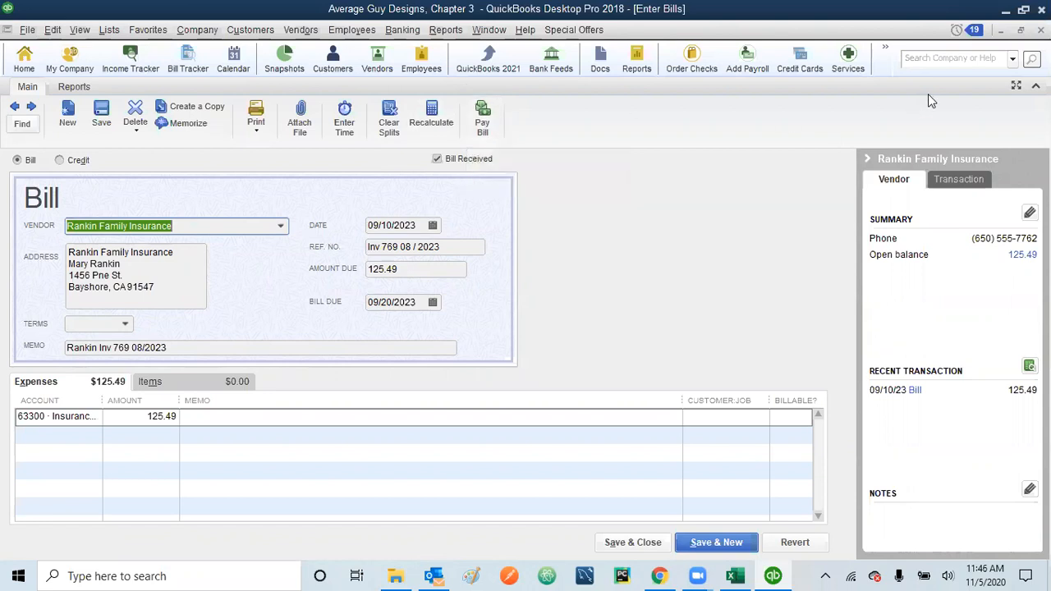
pyautogui.click(1041, 30)
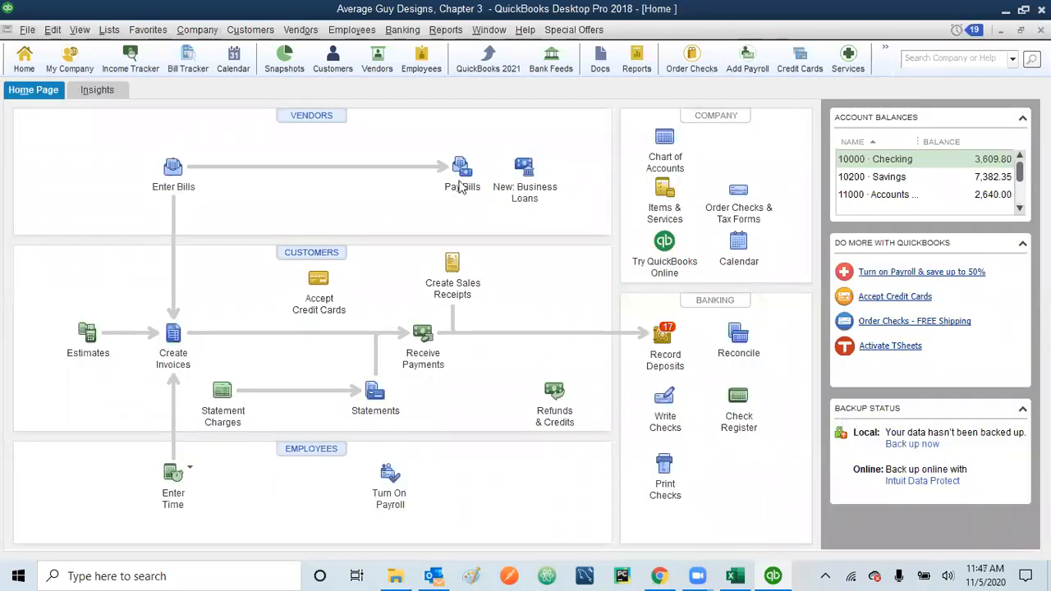
# Step: Select the 125.49 Rankin Family Insurance bill, date the payment 09/18/2023, and pay it
pyautogui.click(461, 170)
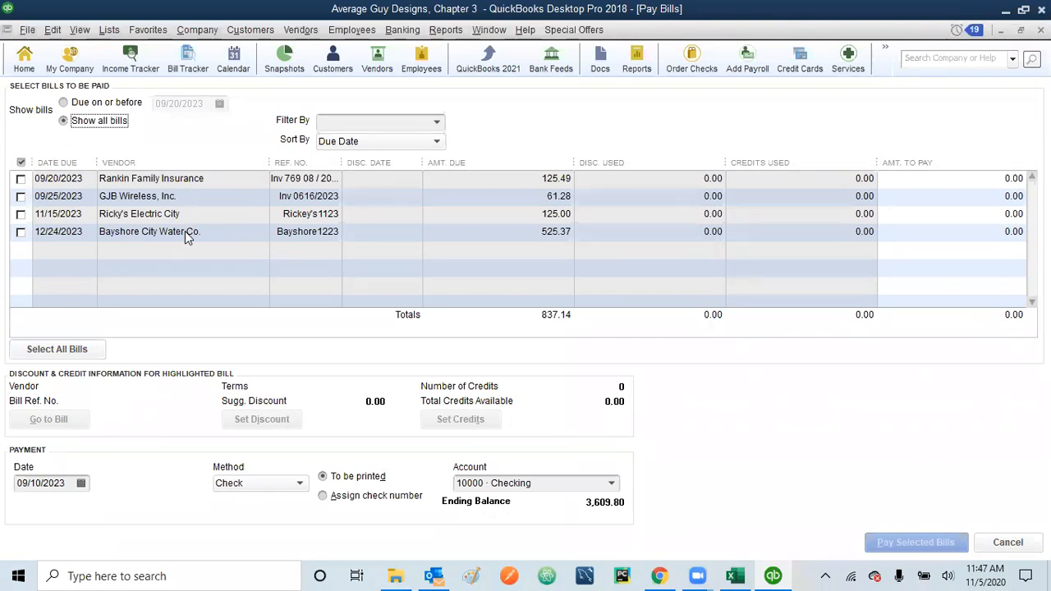
pyautogui.click(20, 178)
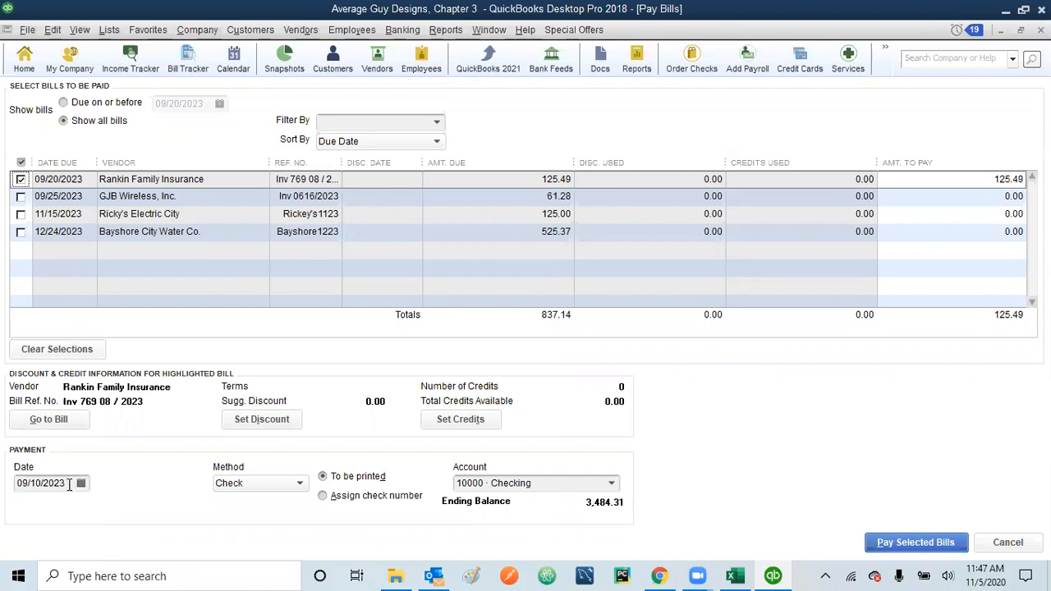
pyautogui.moveTo(68, 484); pyautogui.dragTo(4, 483)
pyautogui.write('0')
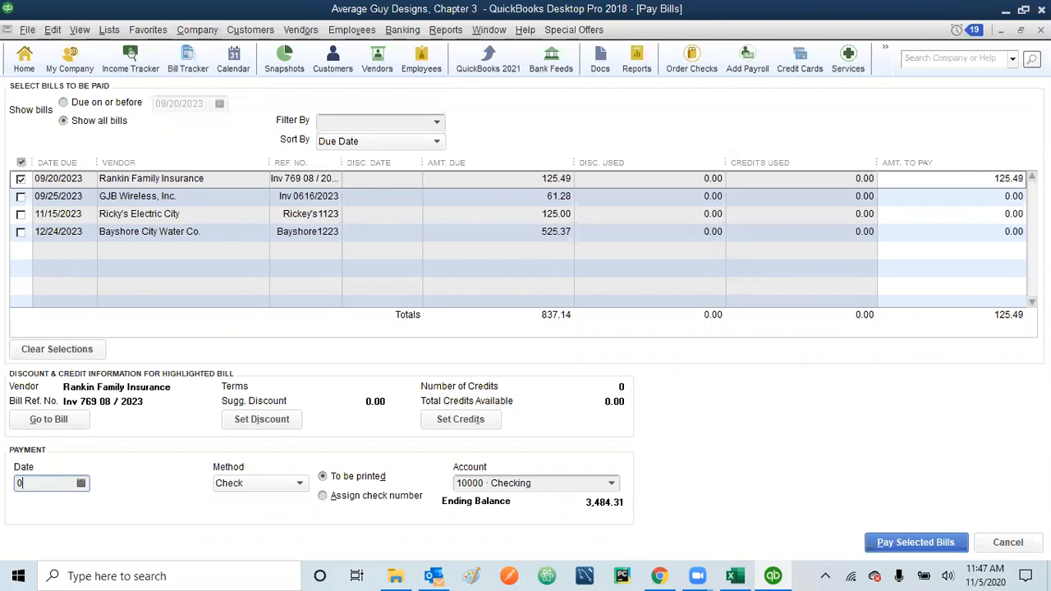
pyautogui.write('91823')
pyautogui.press('Tab')
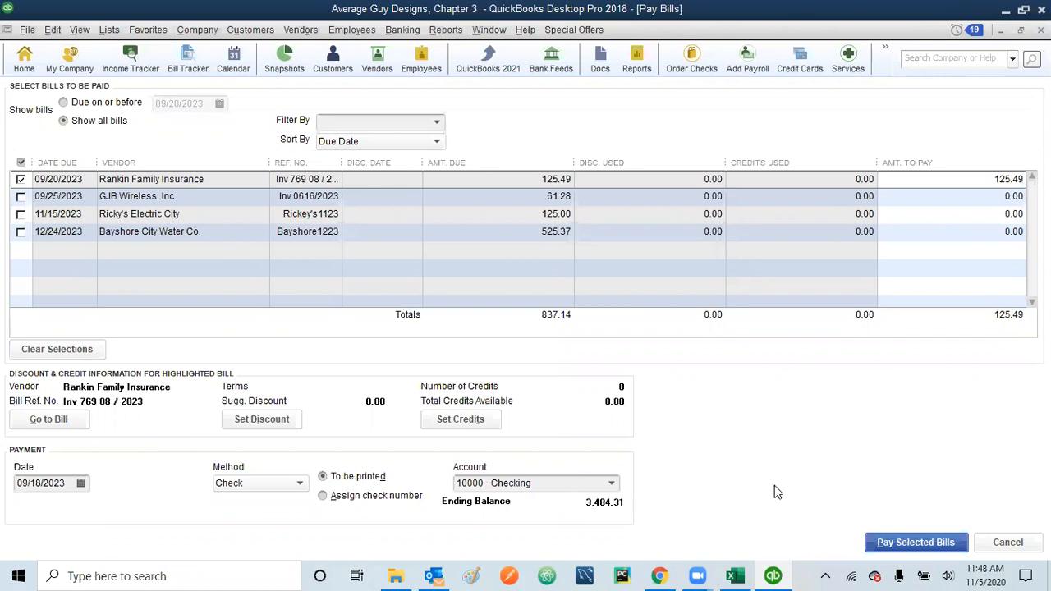
pyautogui.click(914, 540)
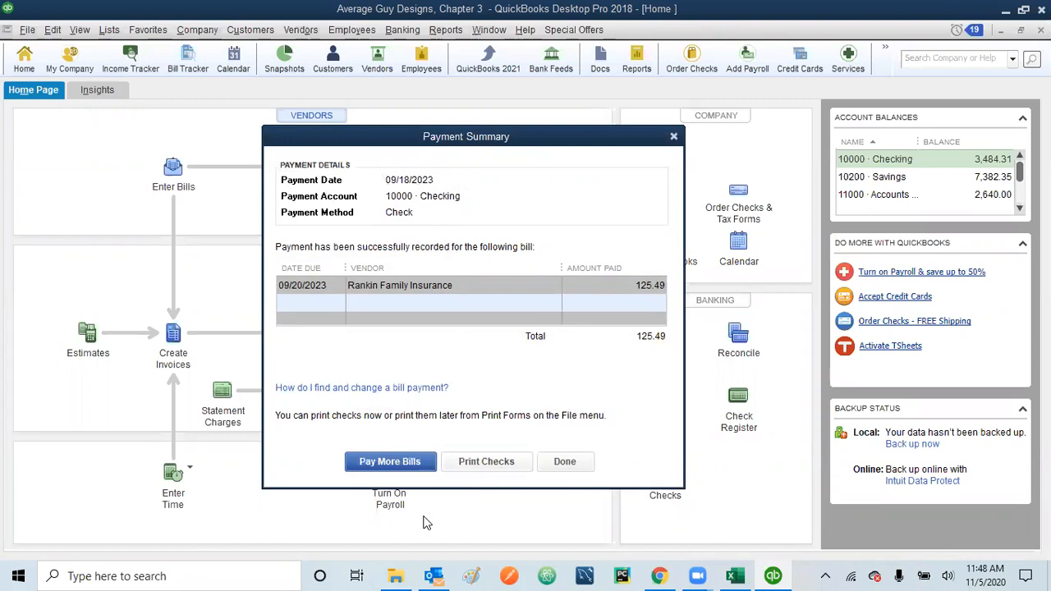
# Step: Return from the Payment Summary to the Pay Bills list via Pay More Bills
pyautogui.click(385, 461)
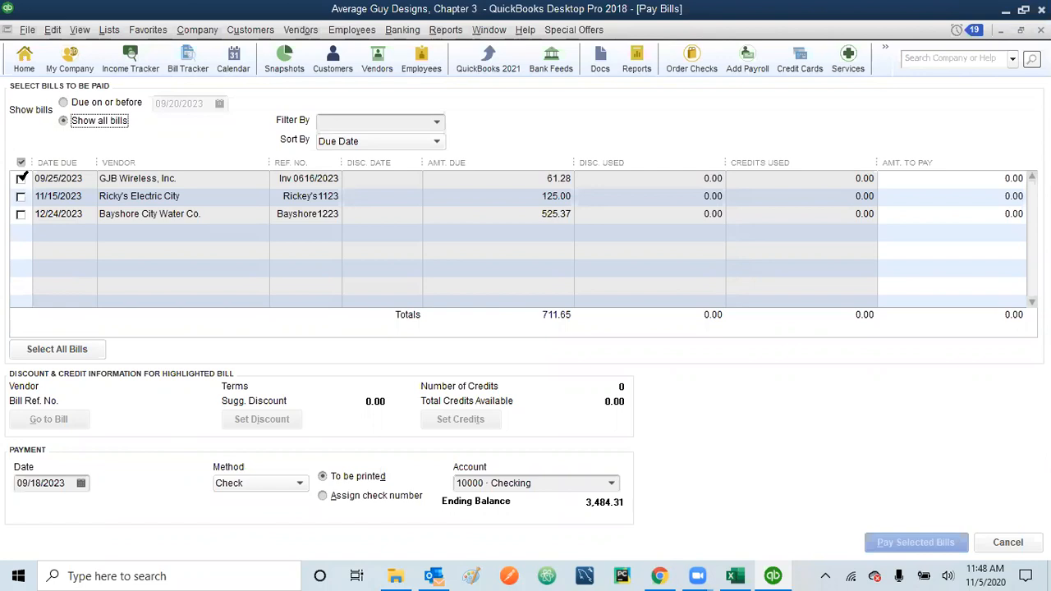
# Step: Select the GJB Wireless, Inc. bill, set its amount to pay to 50.00, and pay it by check
pyautogui.click(21, 178)
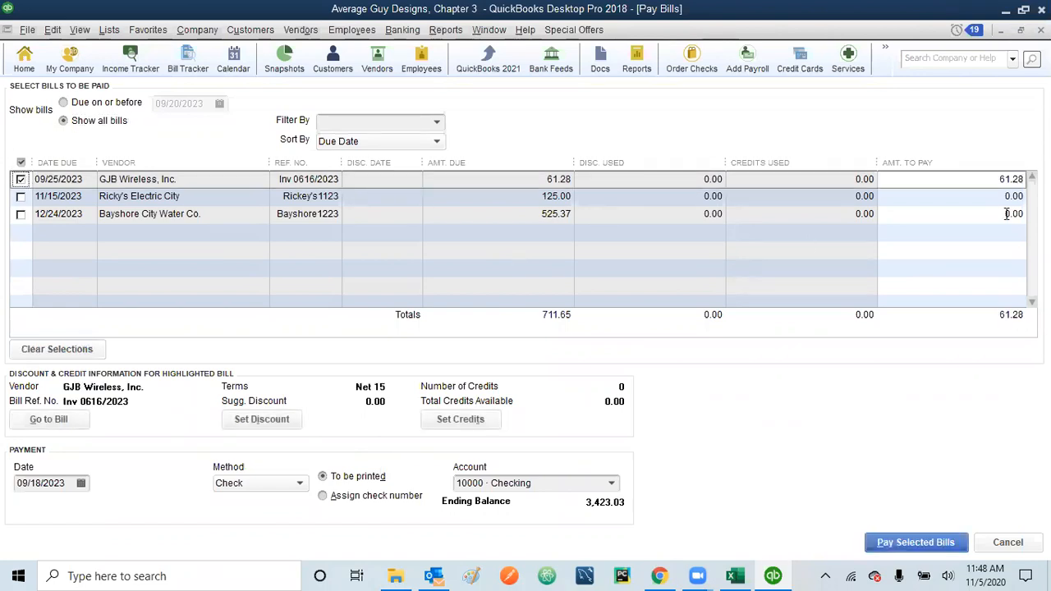
pyautogui.moveTo(1000, 179); pyautogui.dragTo(1031, 179)
pyautogui.write('50')
pyautogui.press('Tab')
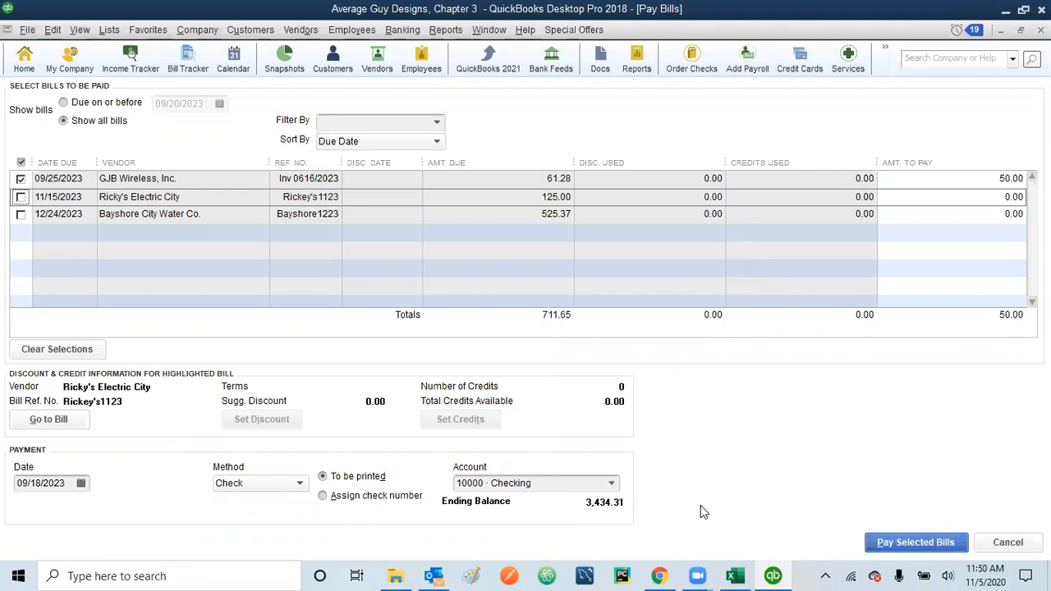
pyautogui.click(909, 542)
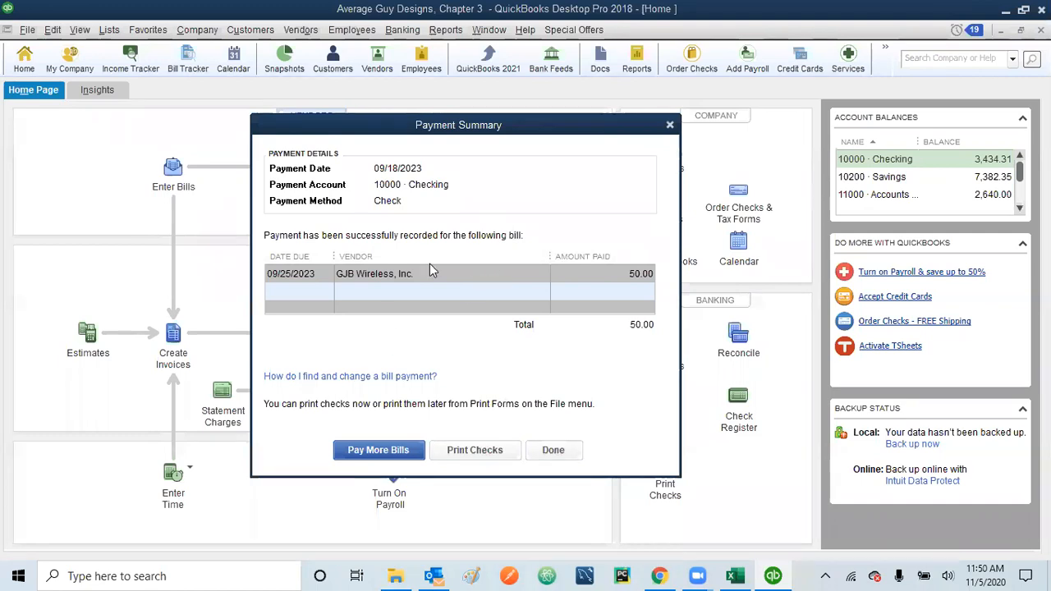
# Step: Close the payment summary and start a blank check from the Home page's Write Checks
pyautogui.click(554, 450)
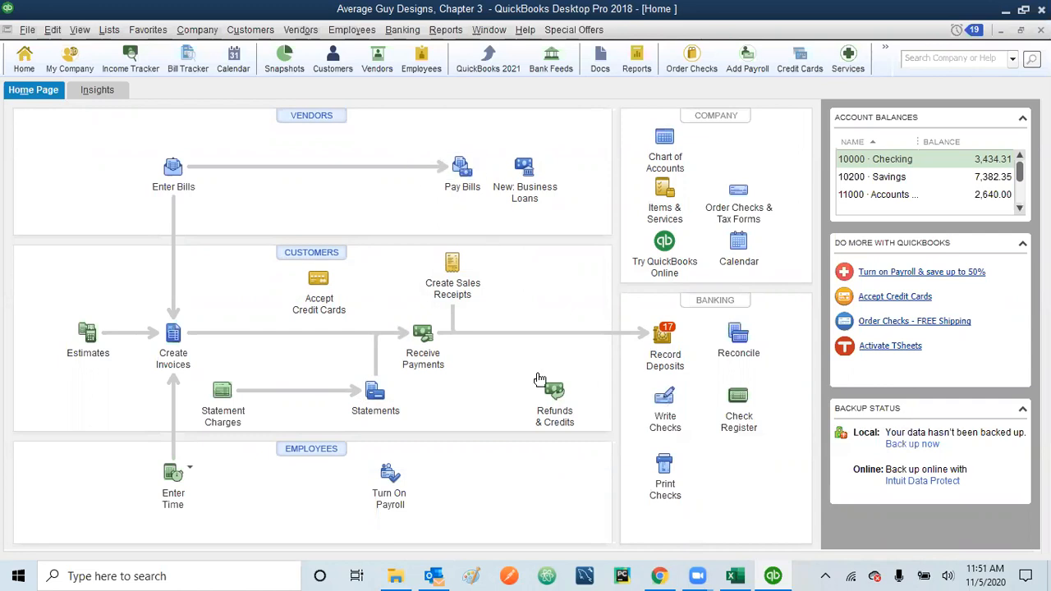
pyautogui.click(664, 401)
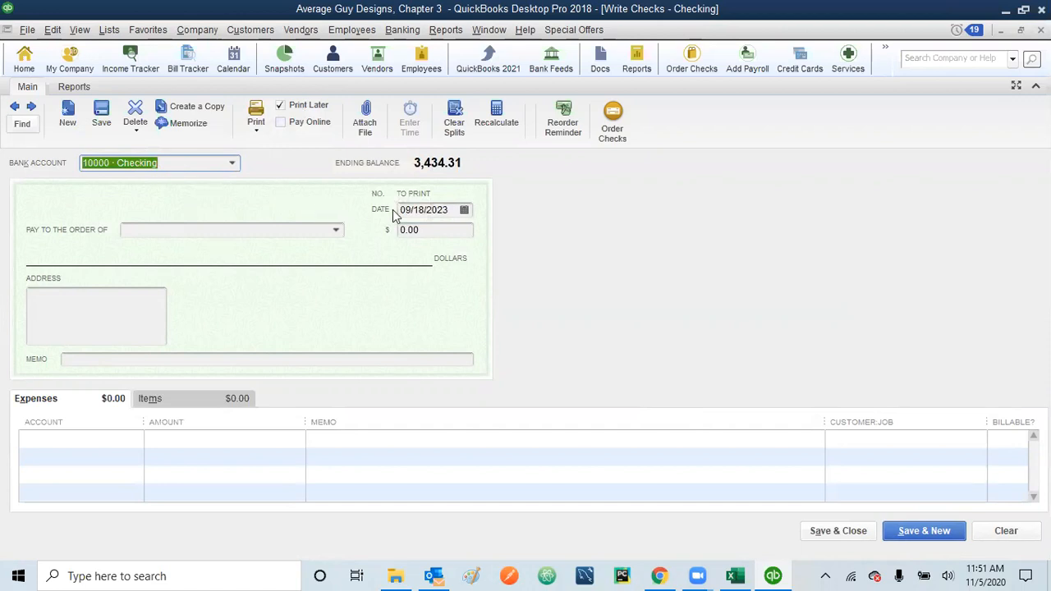
# Step: Date the check 12/10/2023 and make it payable to Sandy Property Management for 750.00
pyautogui.moveTo(448, 210); pyautogui.dragTo(370, 210)
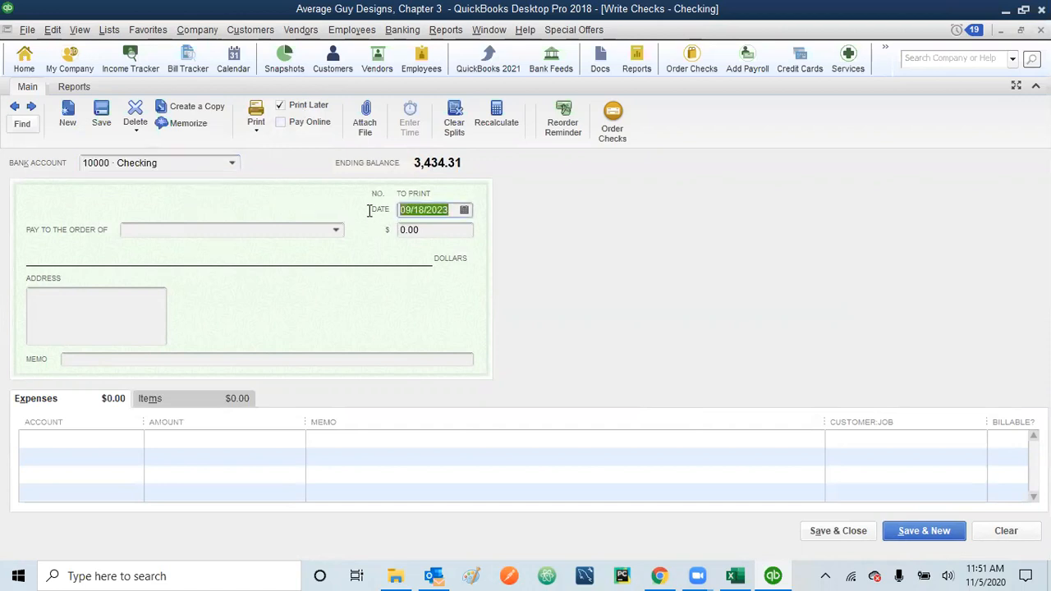
pyautogui.write('121023')
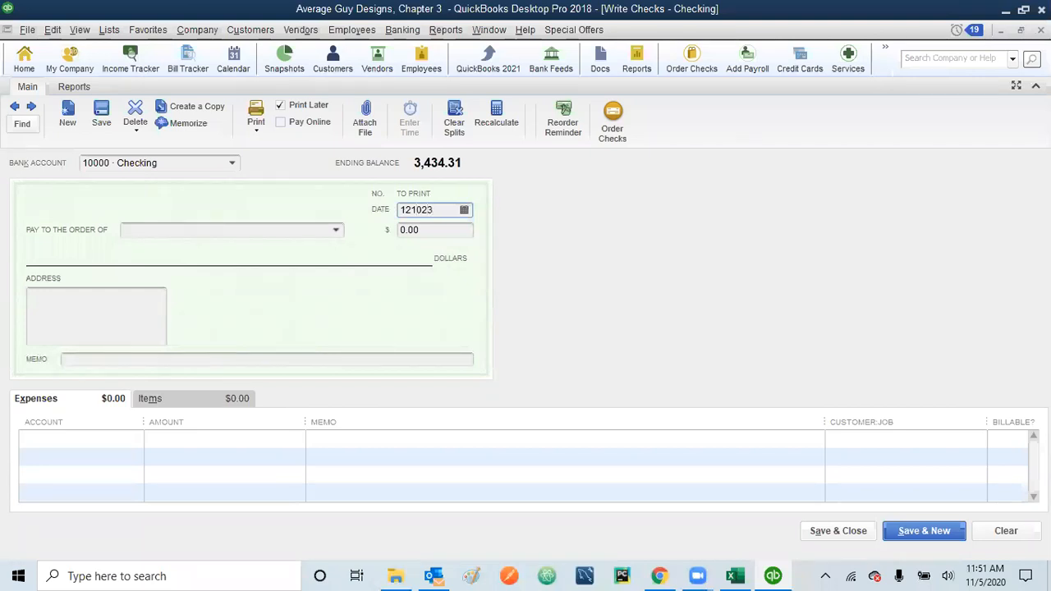
pyautogui.click(335, 233)
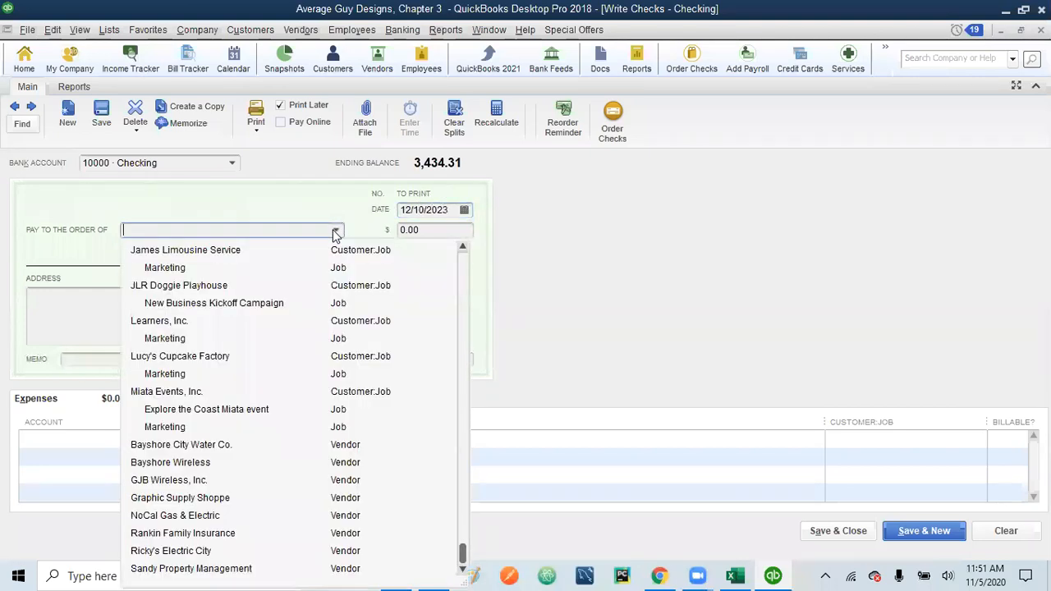
pyautogui.click(213, 568)
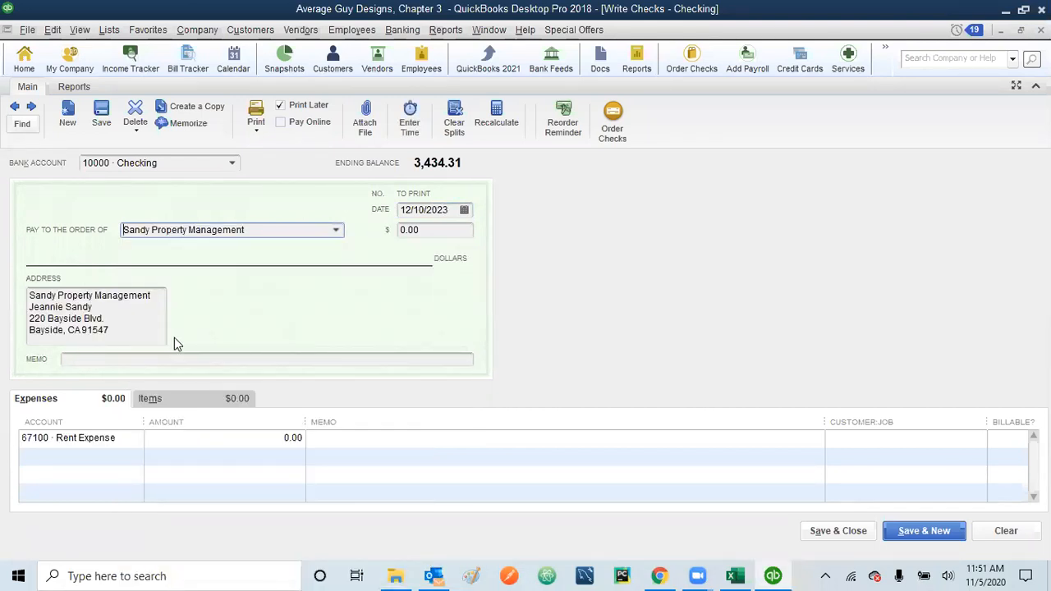
pyautogui.press('Tab')
pyautogui.write('750')
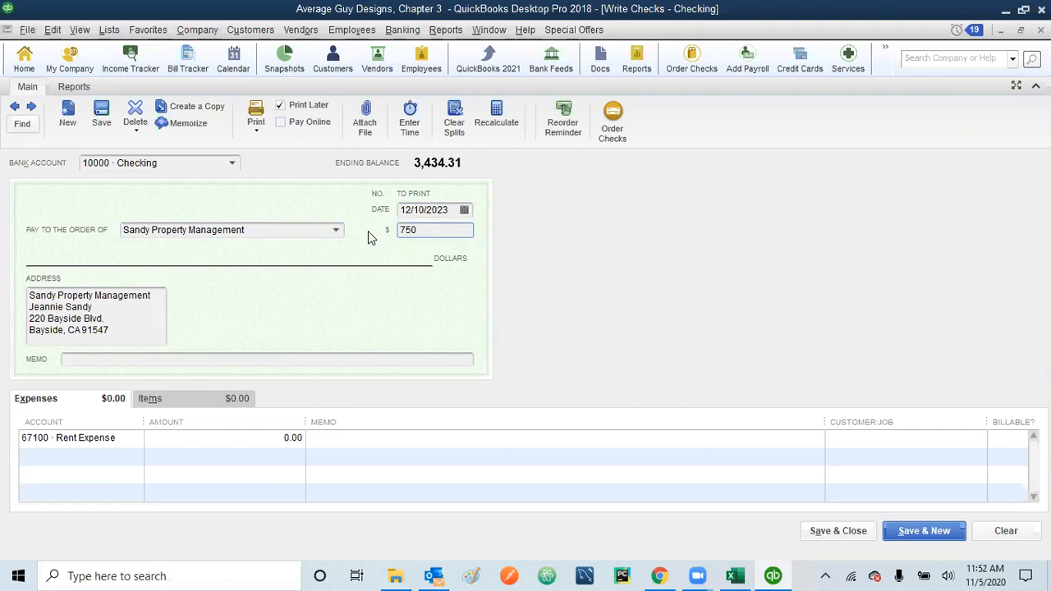
pyautogui.press('Tab')
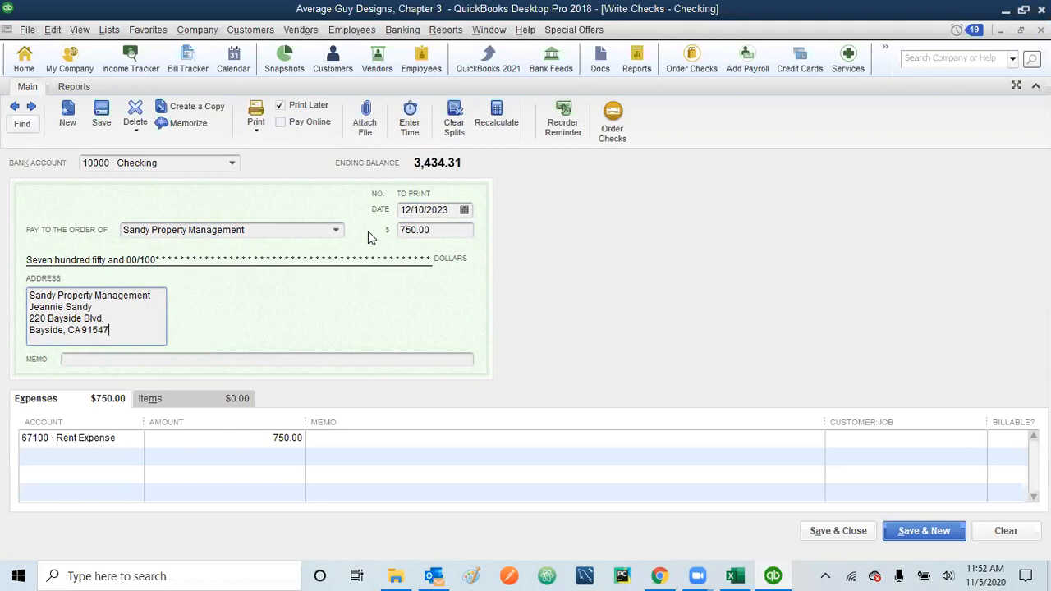
# Step: Enter the memo 'Sandy Property, Rent 01/2024', correcting the mistyped date digits
pyautogui.click(180, 359)
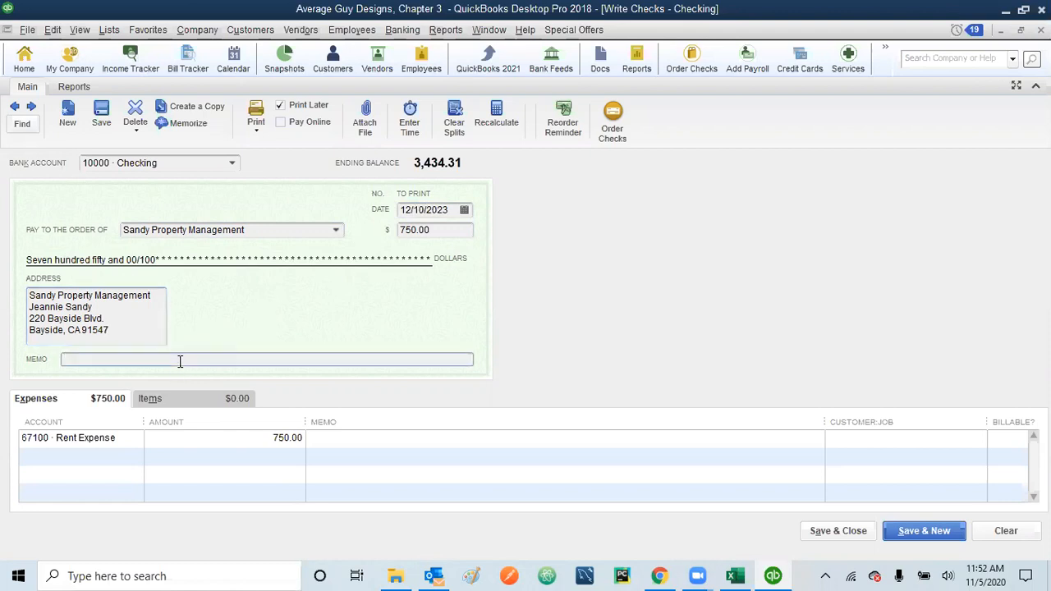
pyautogui.write('Sandy Property, Rent ')
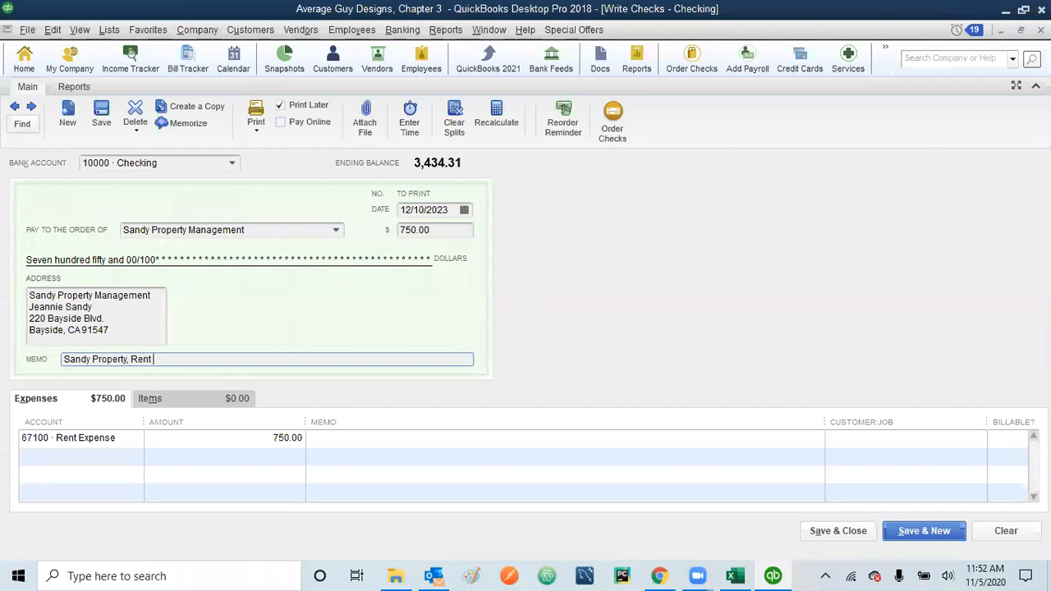
pyautogui.write('0182021')
pyautogui.press('BackSpace')
pyautogui.write('4')
pyautogui.press('Left')
pyautogui.press('Left')
pyautogui.press('Left')
pyautogui.press('BackSpace')
pyautogui.write('/')
pyautogui.press('Tab')
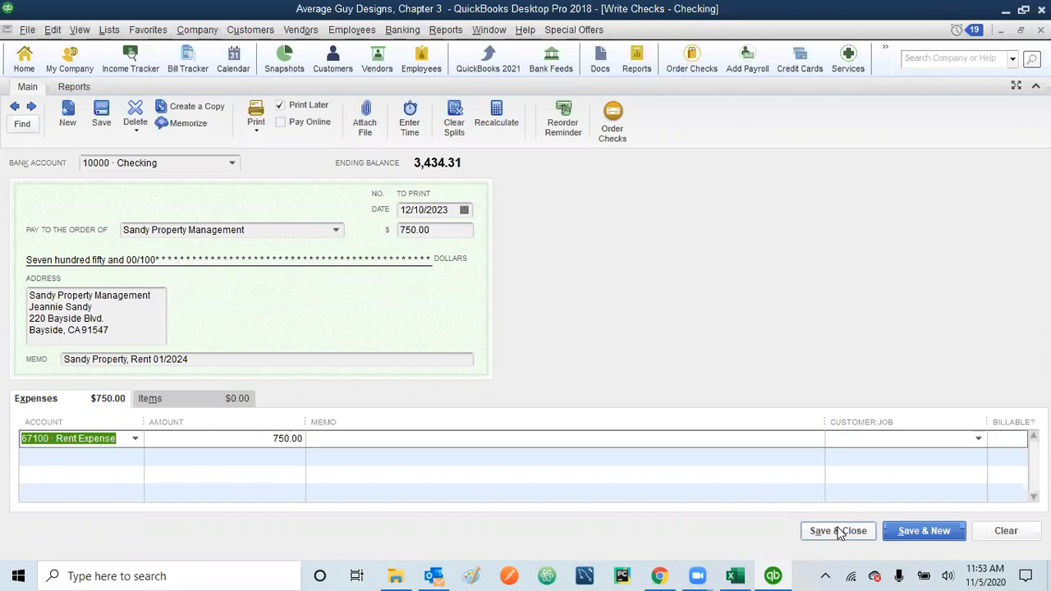
# Step: Save the rent check, then set up new check 1248 dated 12/30/2023 without Print Later
pyautogui.click(941, 533)
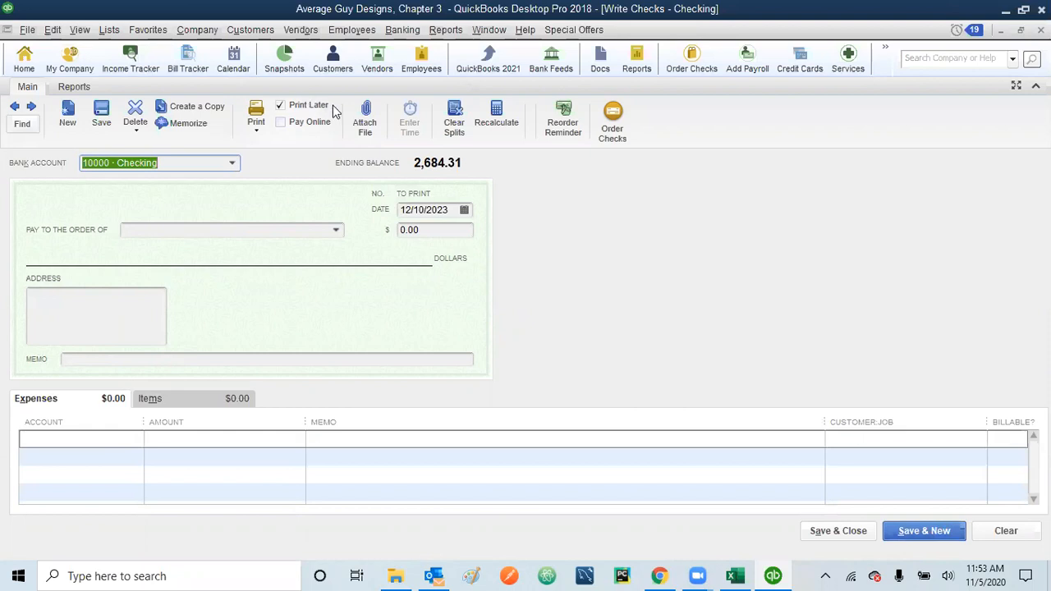
pyautogui.click(280, 106)
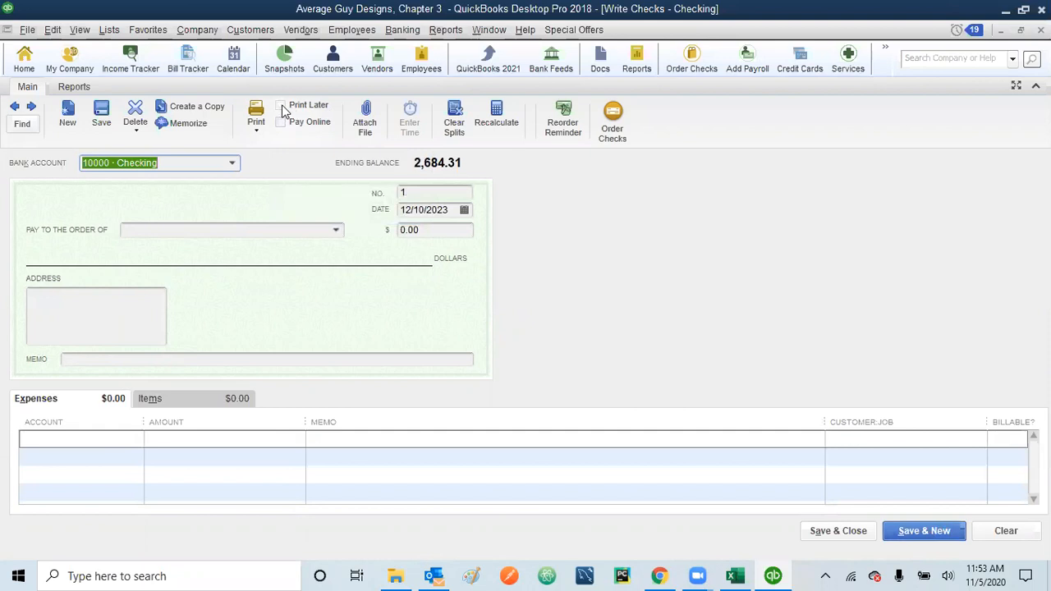
pyautogui.click(418, 193)
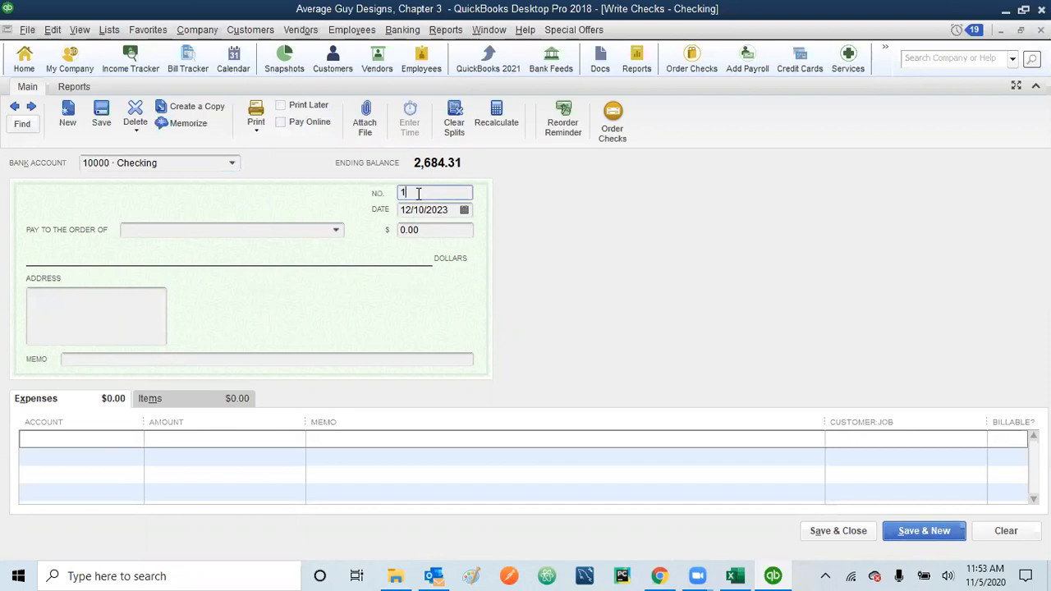
pyautogui.write('248')
pyautogui.click(424, 210)
pyautogui.press('BackSpace')
pyautogui.press('BackSpace')
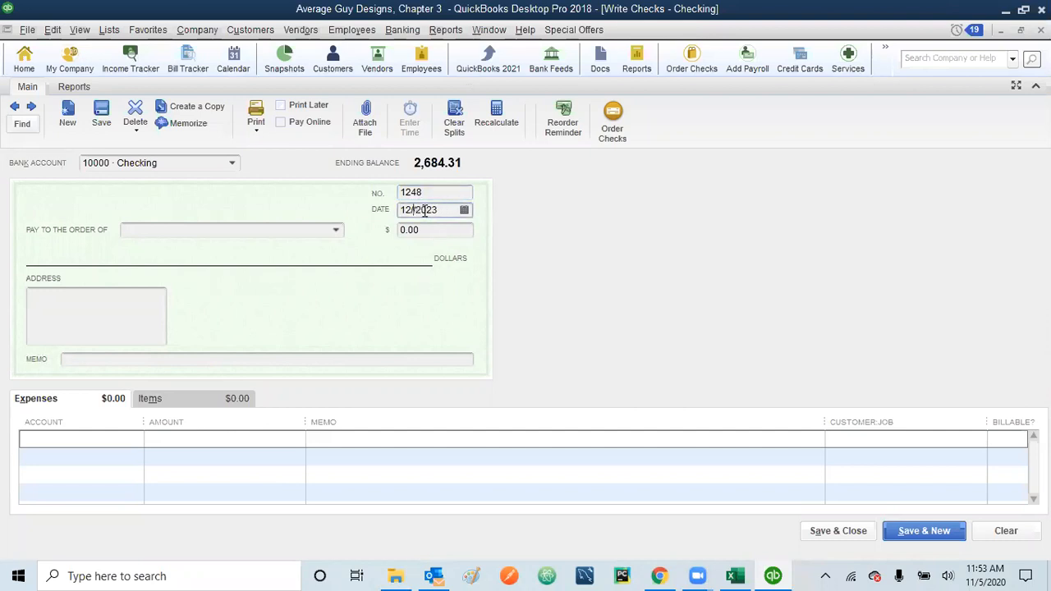
pyautogui.write('30')
pyautogui.click(335, 230)
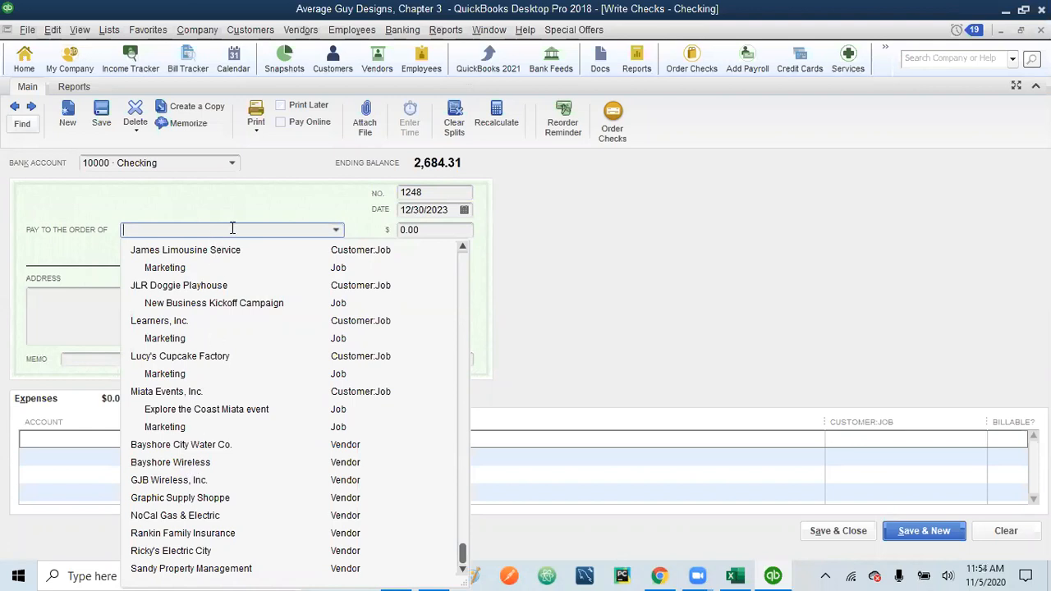
# Step: Enter 'Bayshore Cafe' as check 1248's payee, a name not yet in the Name list
pyautogui.click(245, 200)
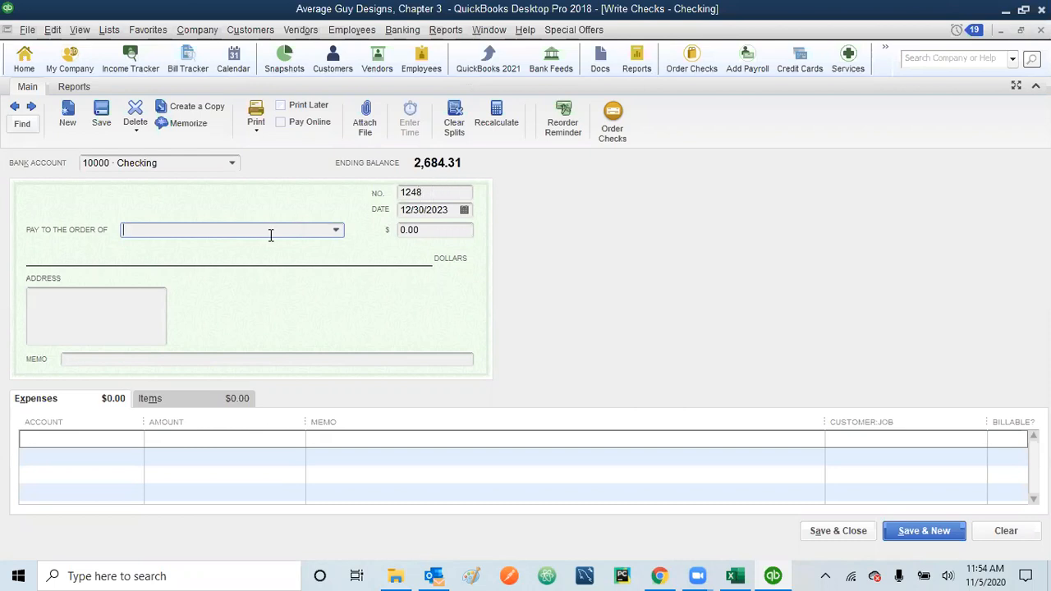
pyautogui.write('Basy')
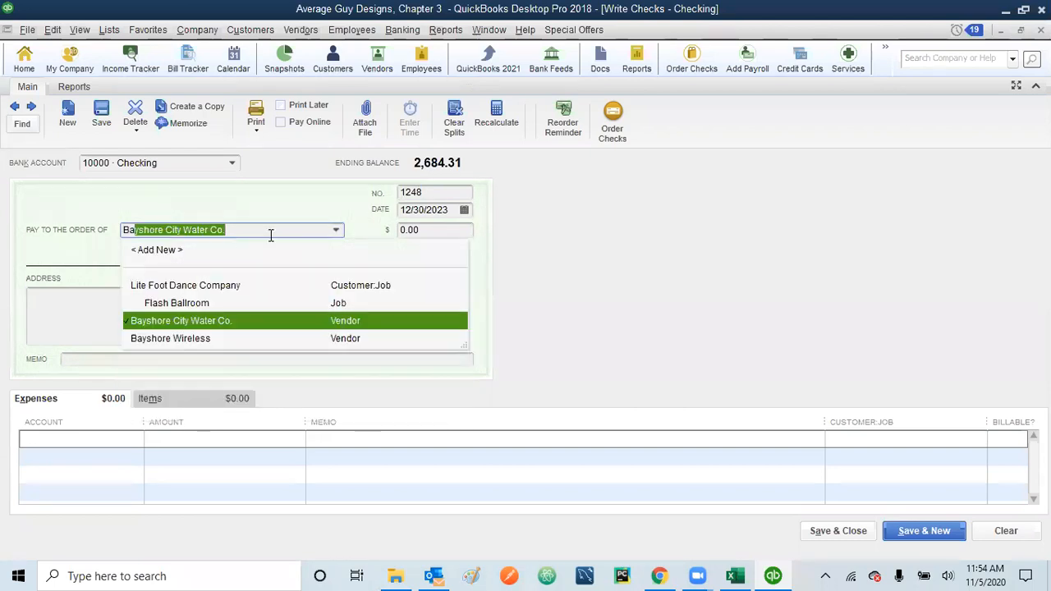
pyautogui.press('BackSpace')
pyautogui.press('BackSpace')
pyautogui.write('usho')
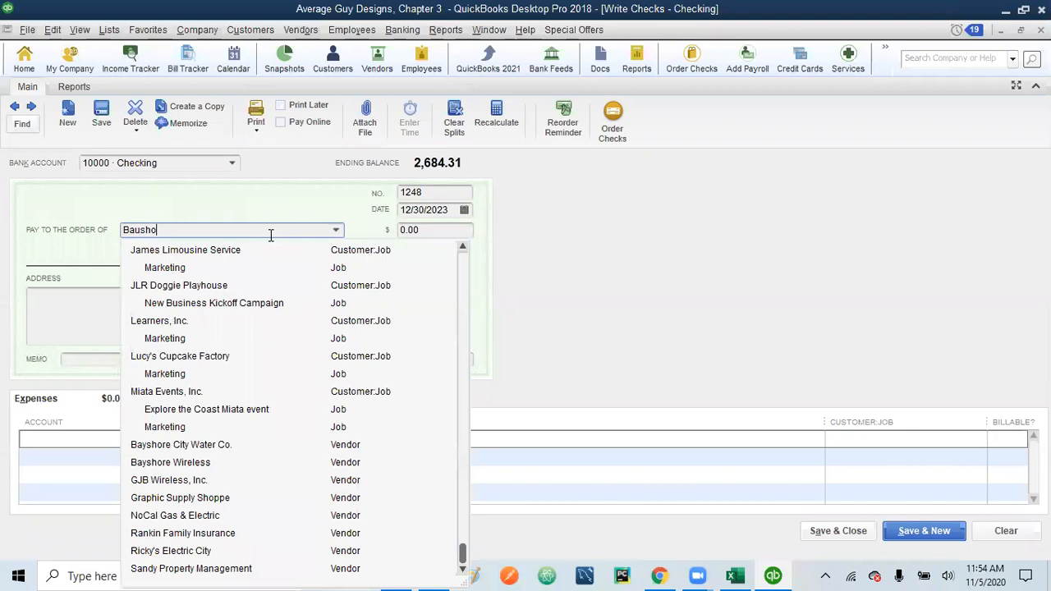
pyautogui.press('BackSpace')
pyautogui.press('BackSpace')
pyautogui.press('BackSpace')
pyautogui.press('BackSpace')
pyautogui.press('BackSpace')
pyautogui.write('a')
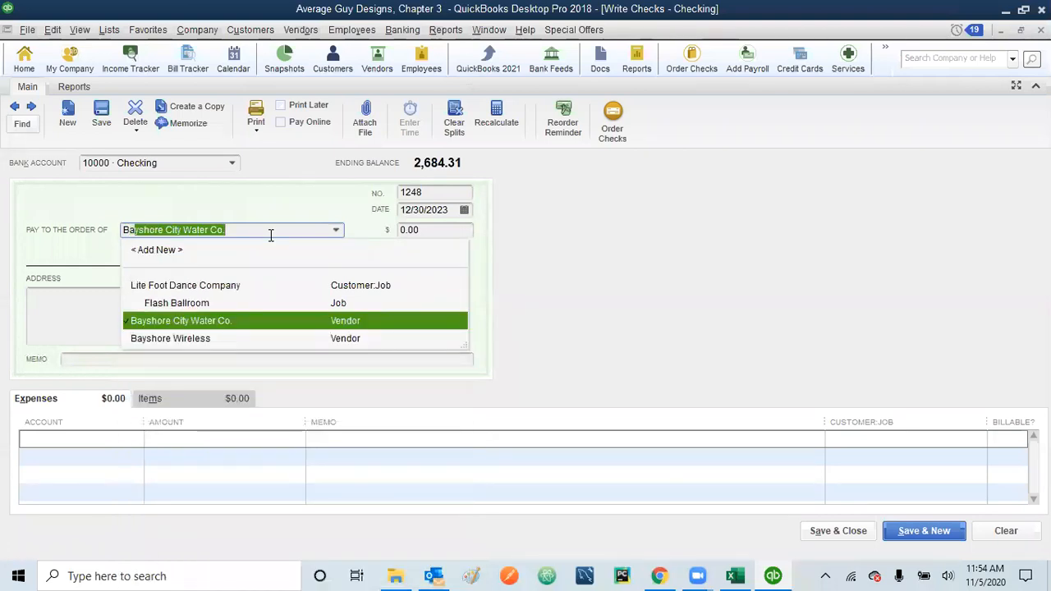
pyautogui.write('yshore ')
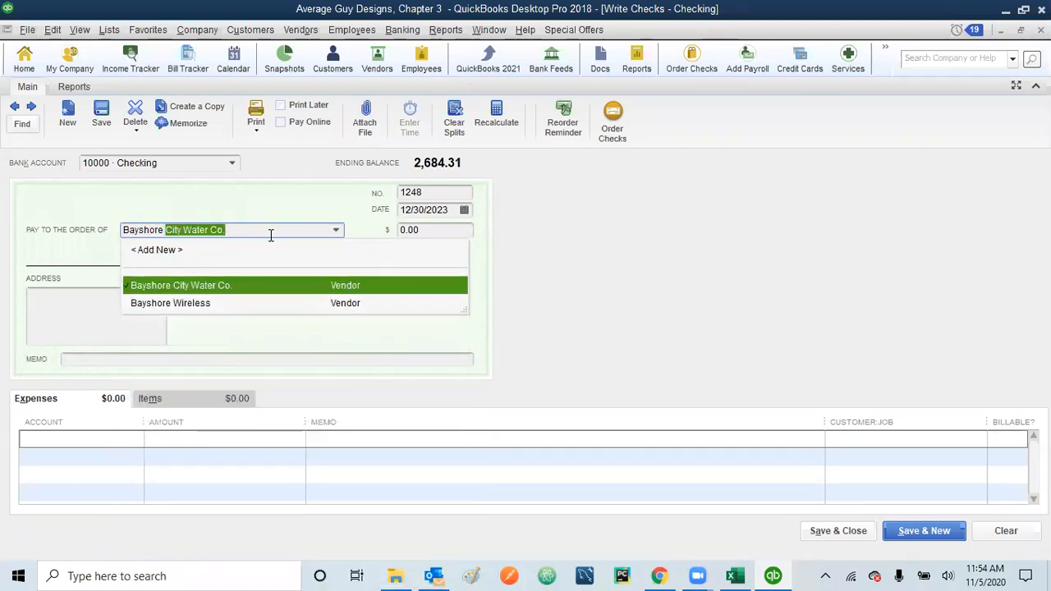
pyautogui.write('Cafe')
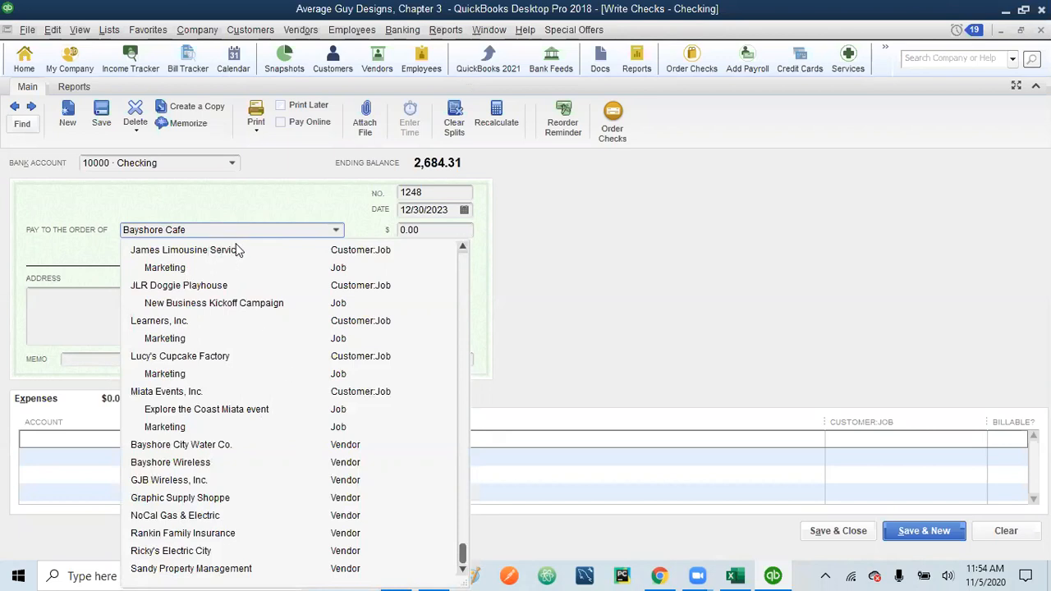
pyautogui.press('Tab')
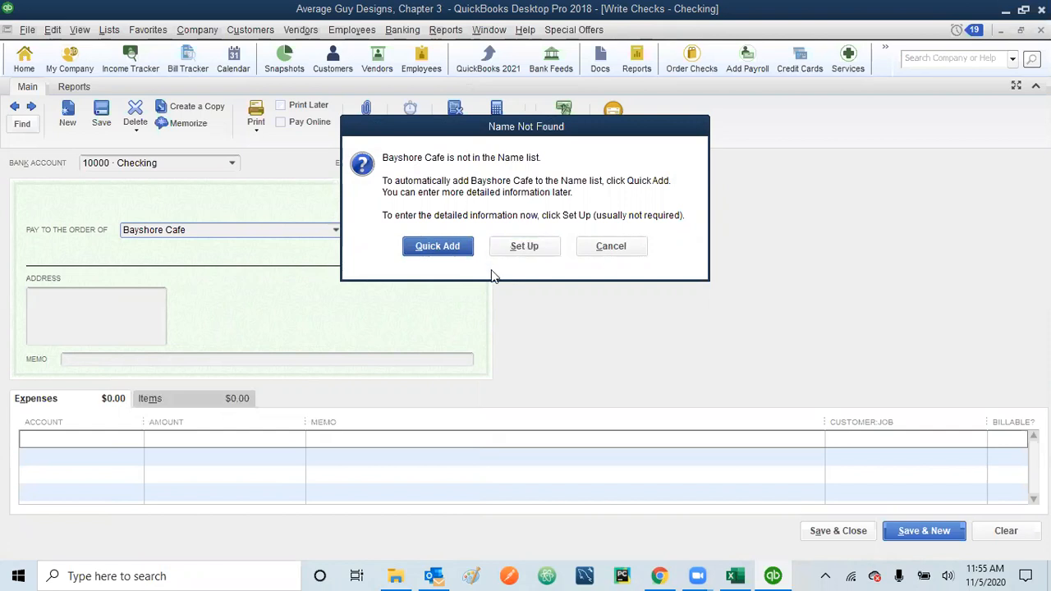
# Step: Quick Add Bayshore Cafe to the Name list as a Vendor
pyautogui.click(428, 248)
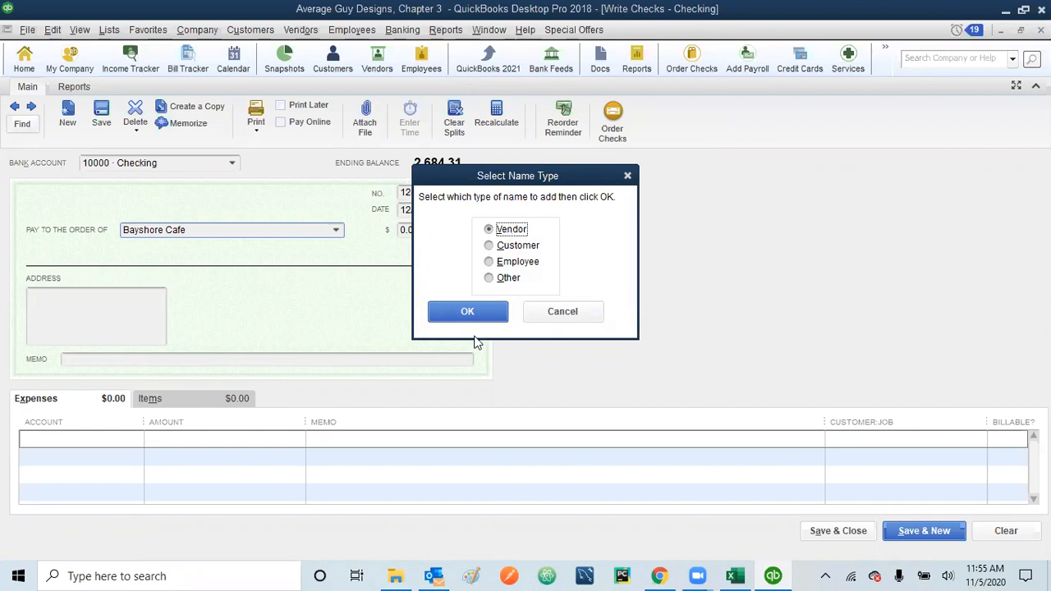
pyautogui.click(467, 312)
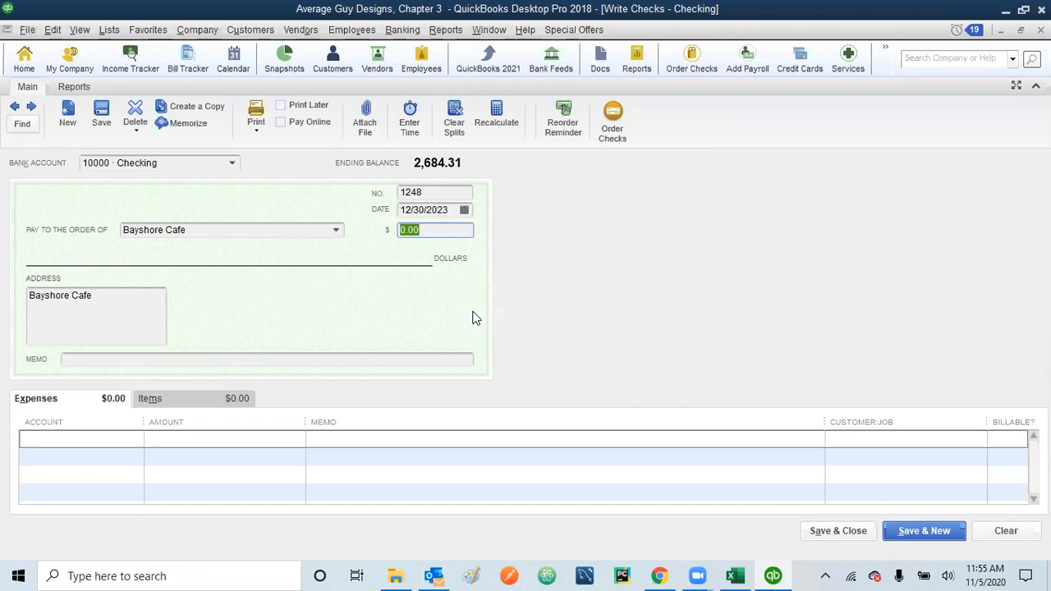
# Step: Enter amount 37.49 and memo 'Bayshore Cafe, Lunch with Client 12/2023' on check 1248
pyautogui.write('37.49')
pyautogui.click(231, 357)
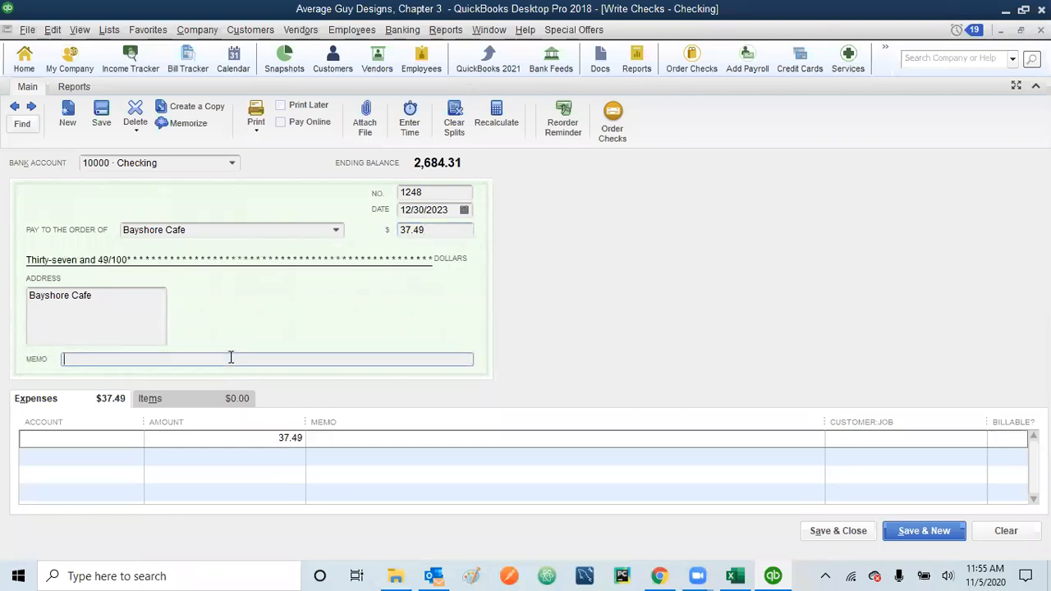
pyautogui.write('Bayshore Cafe, Lunch with CLi')
pyautogui.press('BackSpace')
pyautogui.press('BackSpace')
pyautogui.write('lient ')
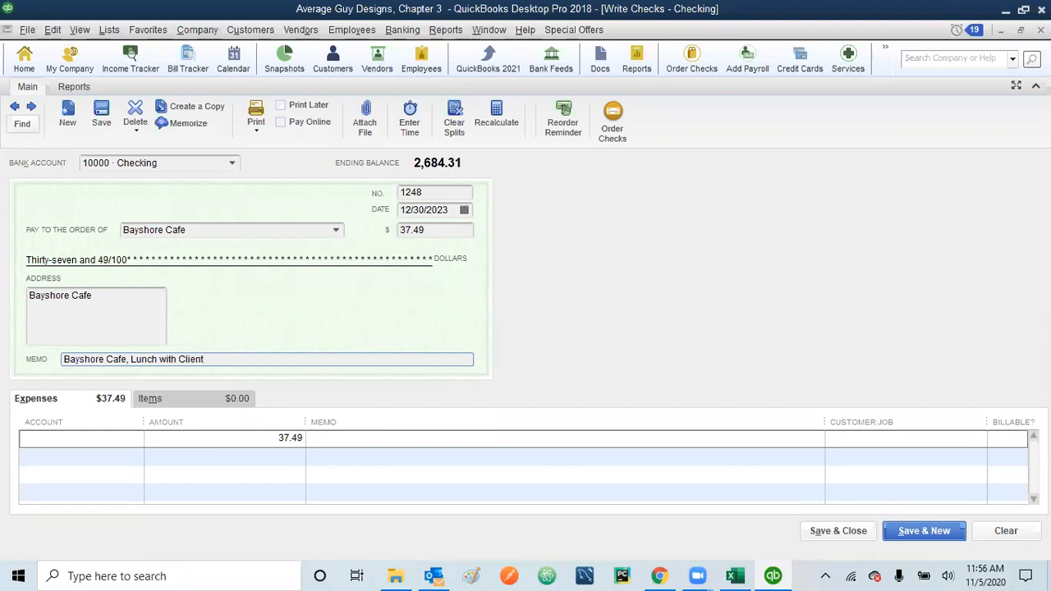
pyautogui.write('12/2023')
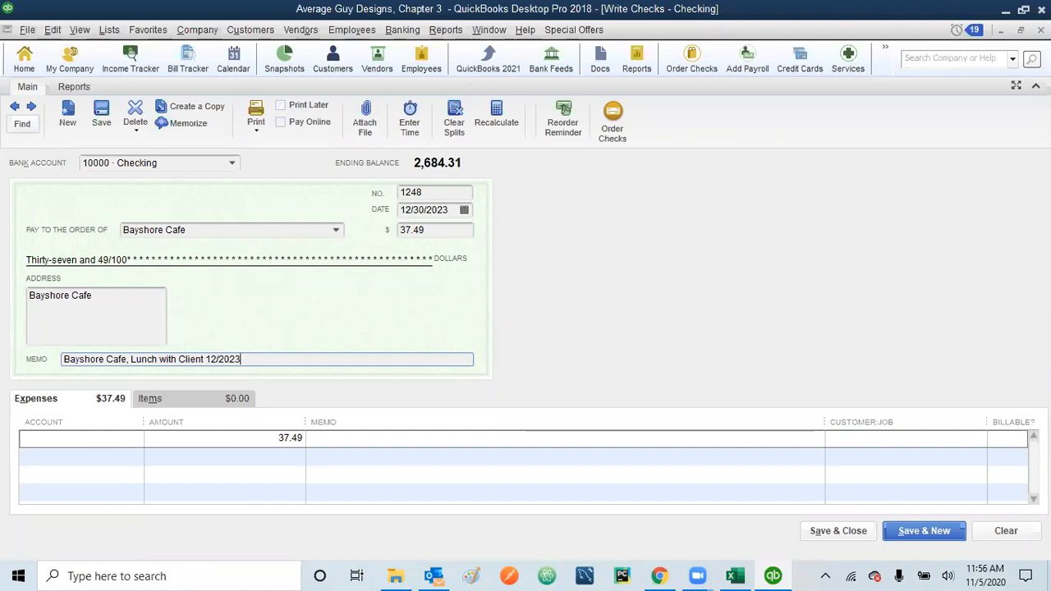
pyautogui.press('Tab')
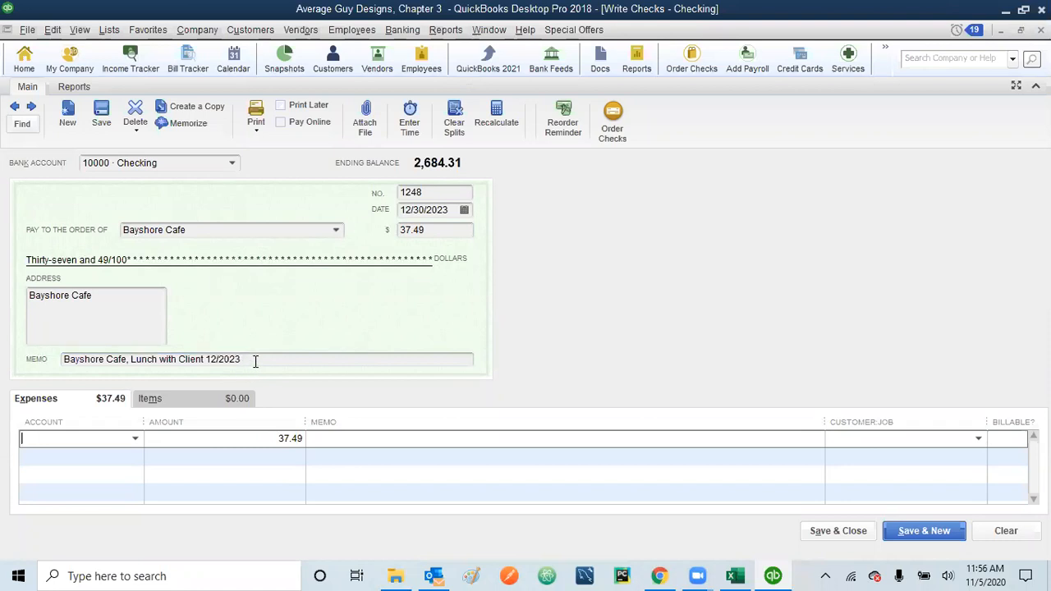
# Step: Charge check 1248 to 64300 · Meals and Entertainment, then save and close it
pyautogui.click(135, 440)
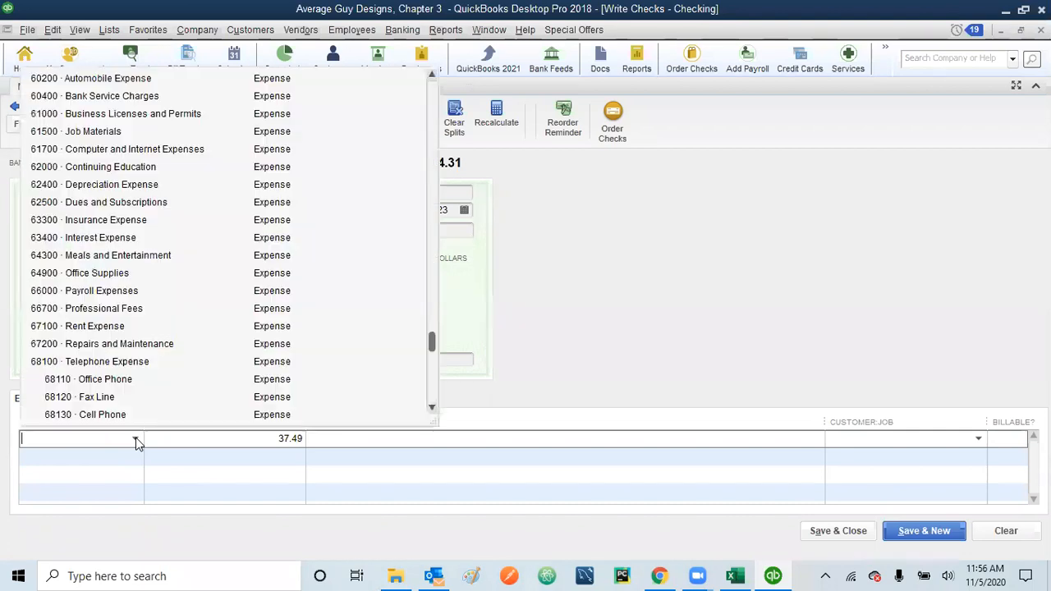
pyautogui.click(121, 256)
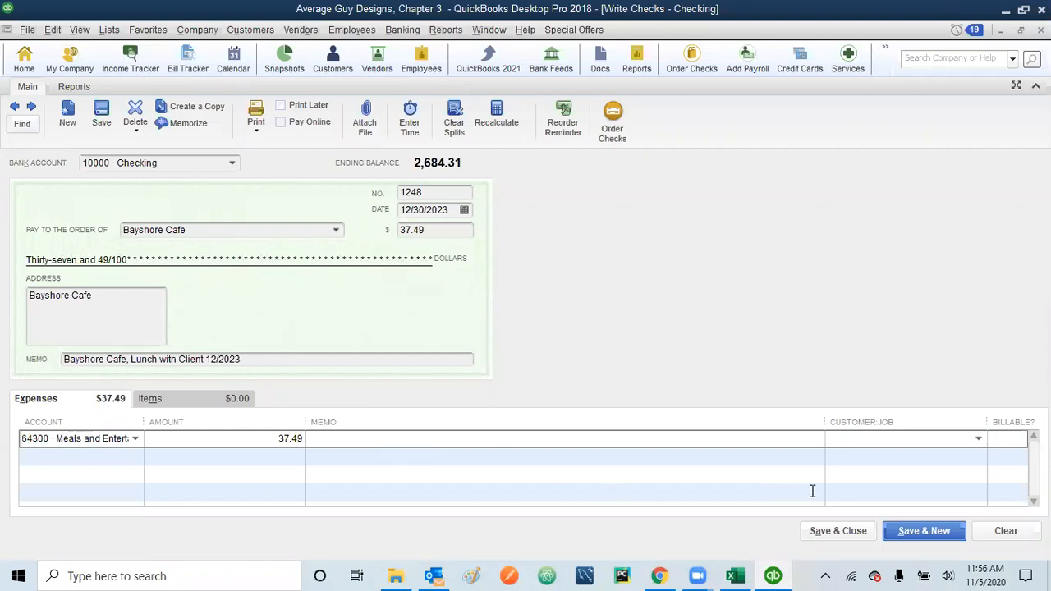
pyautogui.click(843, 532)
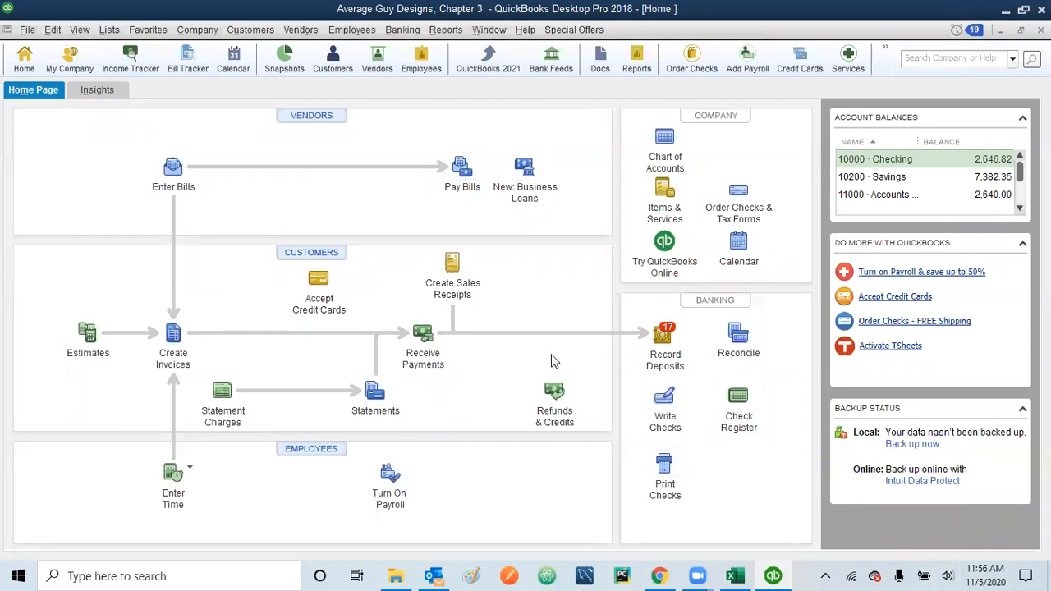
# Step: Queue the pending checks starting at number 1249, excluding the Sandy Property Management check
pyautogui.click(665, 472)
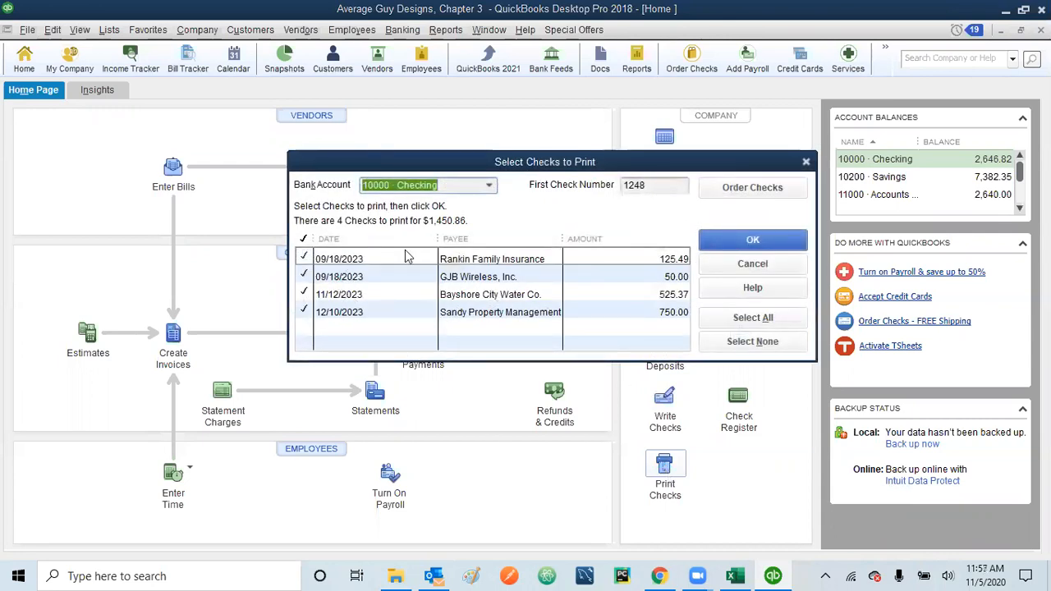
pyautogui.click(651, 187)
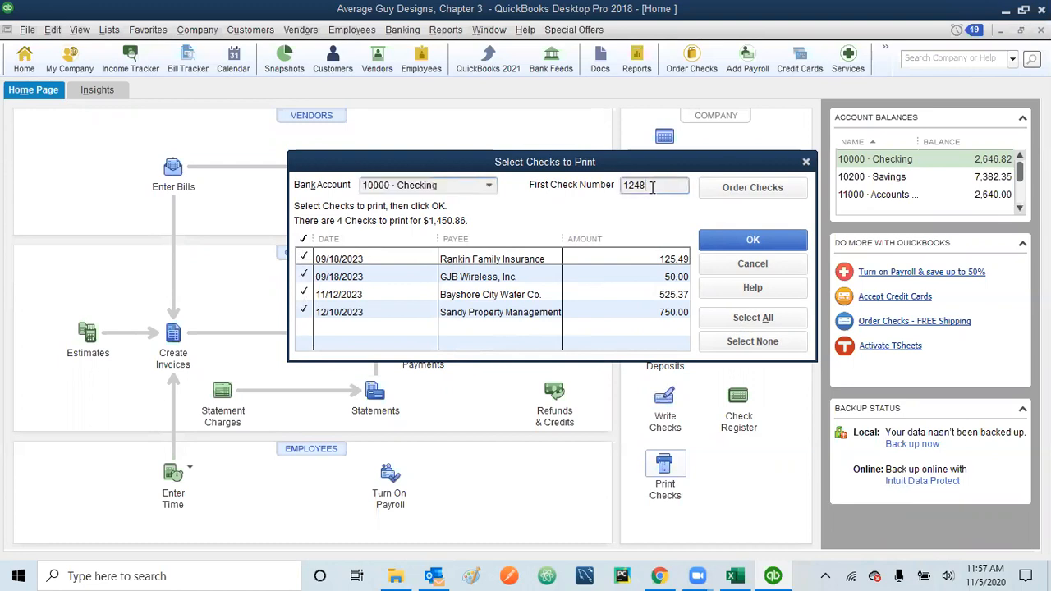
pyautogui.press('BackSpace')
pyautogui.write('9')
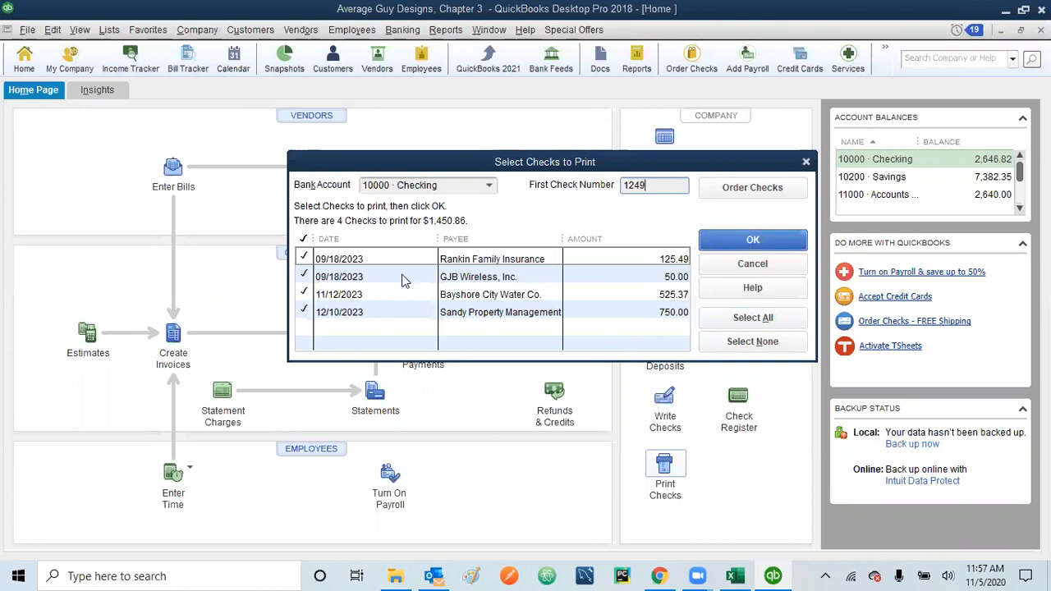
pyautogui.click(304, 312)
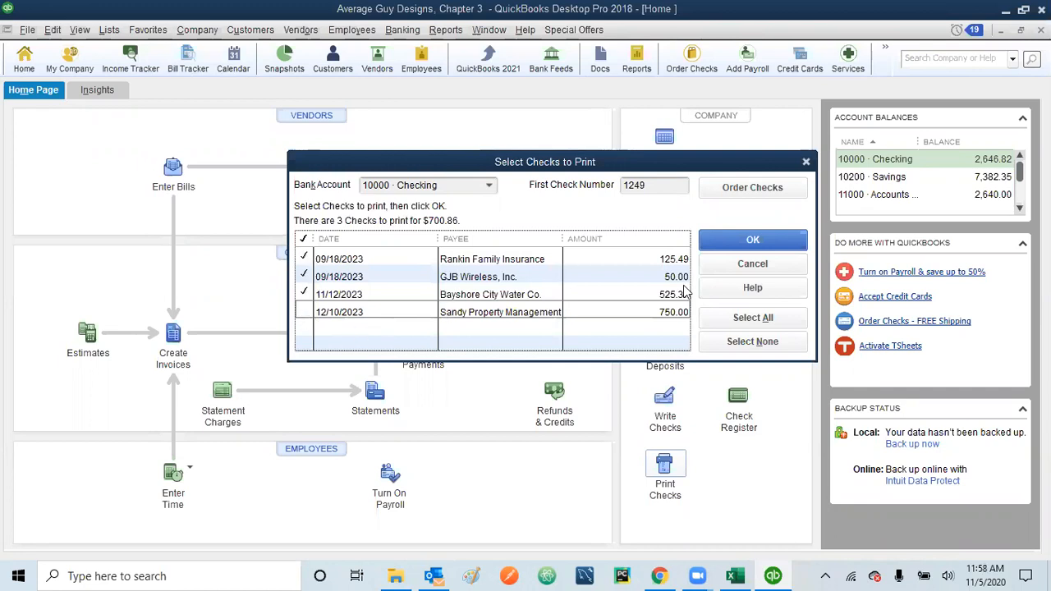
pyautogui.click(738, 241)
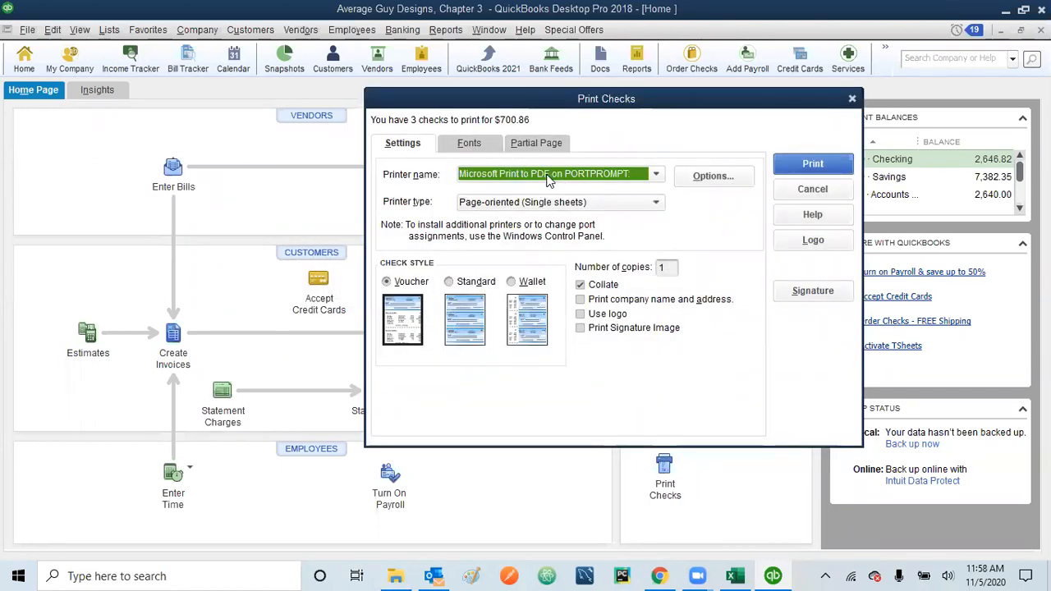
# Step: Print the three checks in Voucher style to Microsoft Print to PDF
pyautogui.click(657, 178)
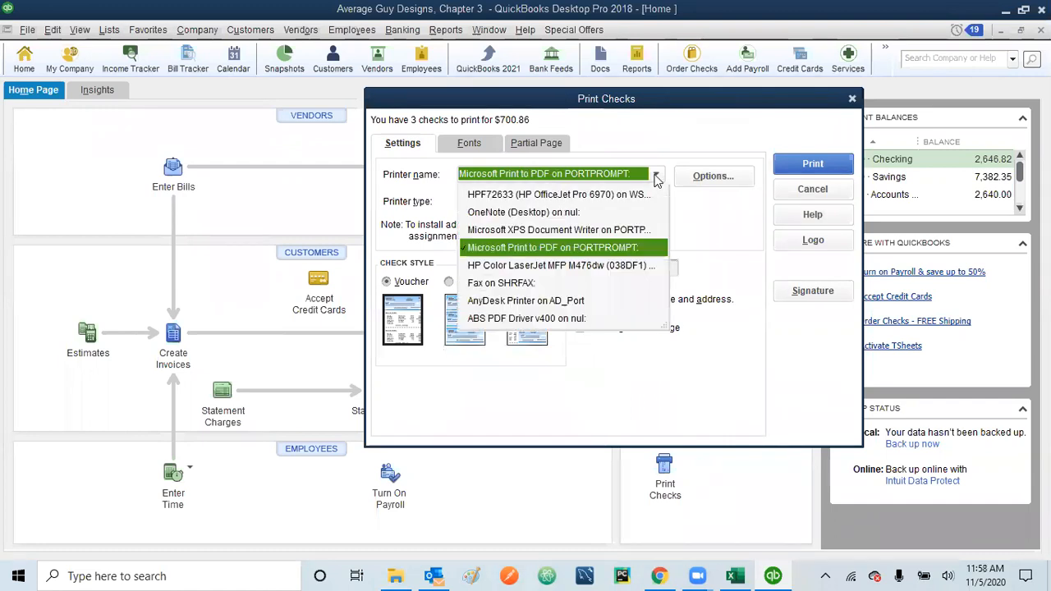
pyautogui.click(588, 256)
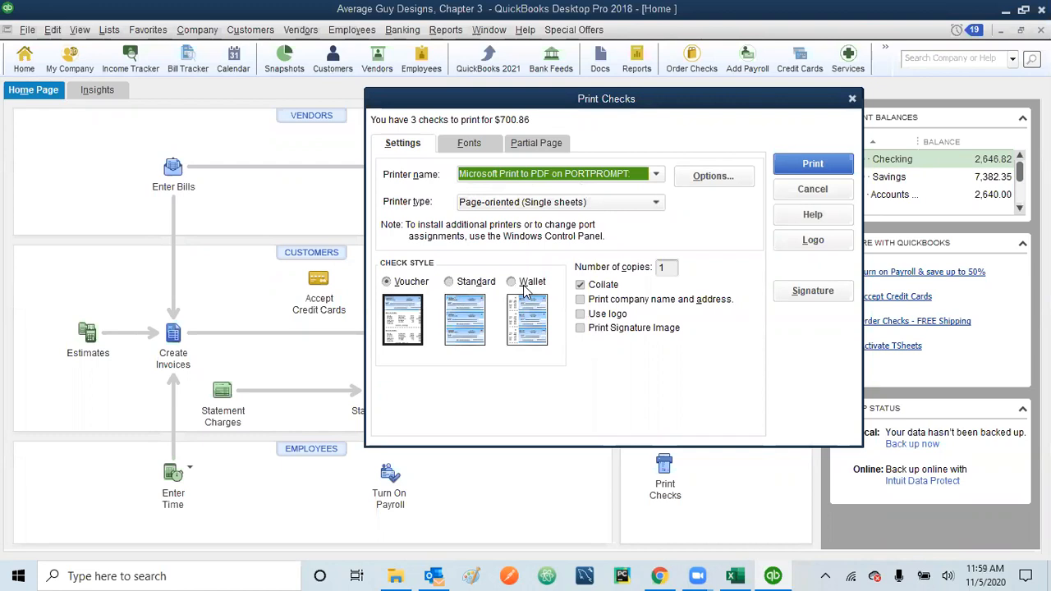
pyautogui.click(391, 283)
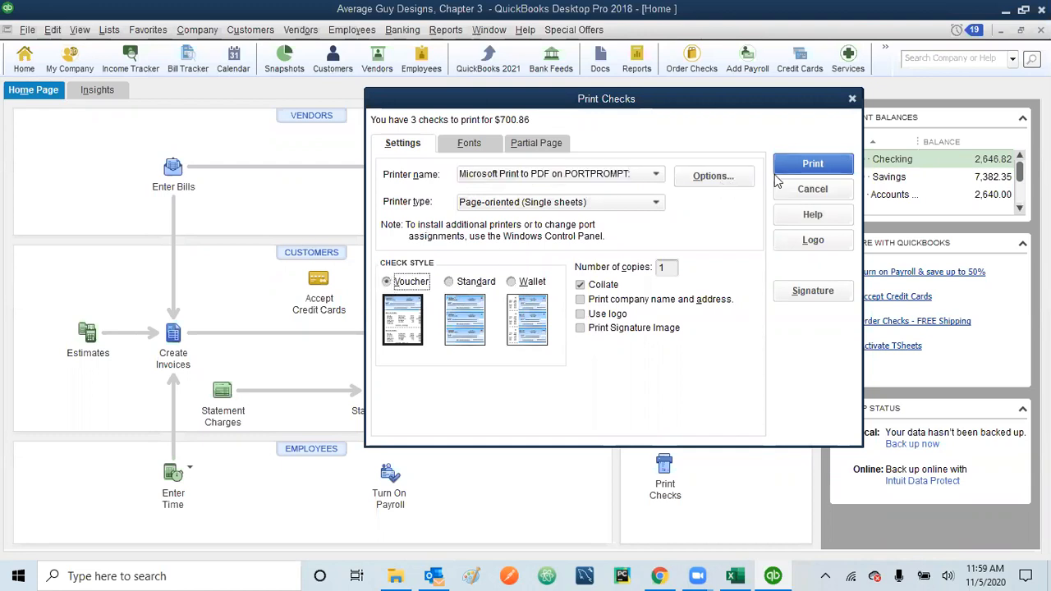
pyautogui.click(805, 167)
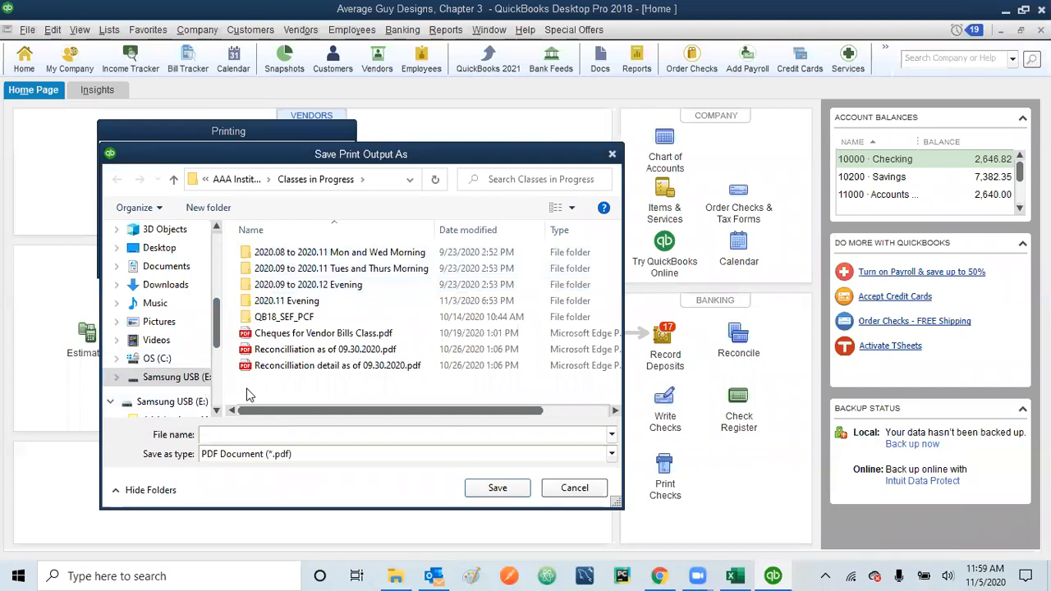
# Step: Save the printed checks PDF as 'Check Thursday class' in Desktop > New folder
pyautogui.click(161, 248)
pyautogui.click(276, 435)
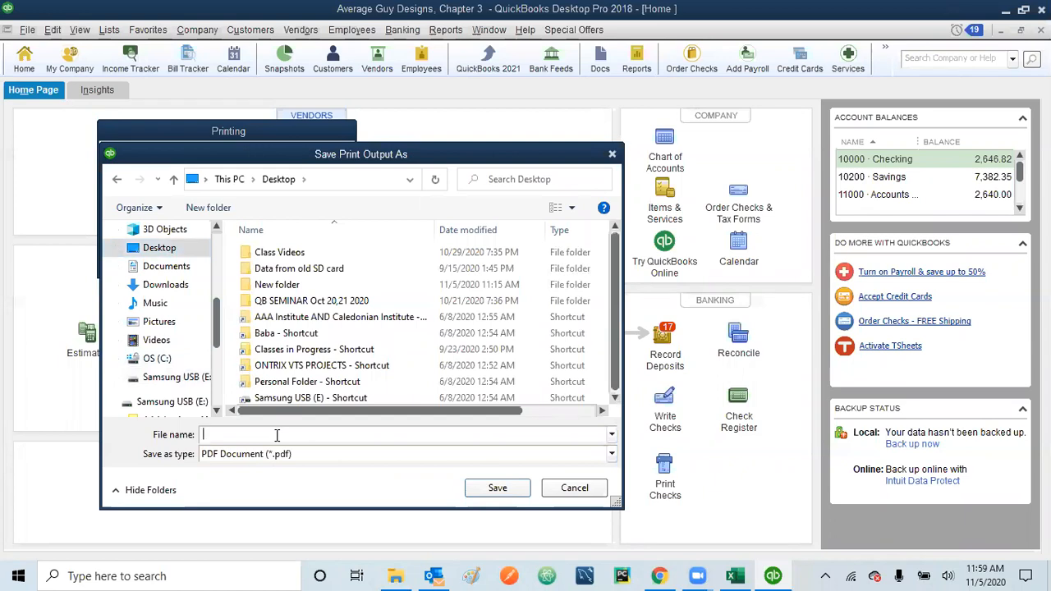
pyautogui.write('C')
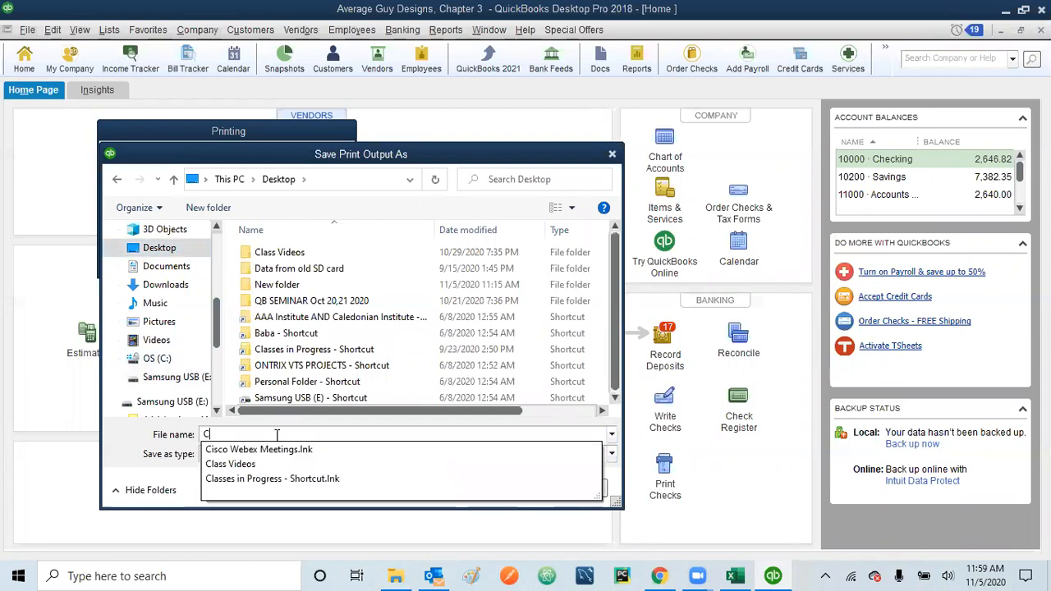
pyautogui.write('heck')
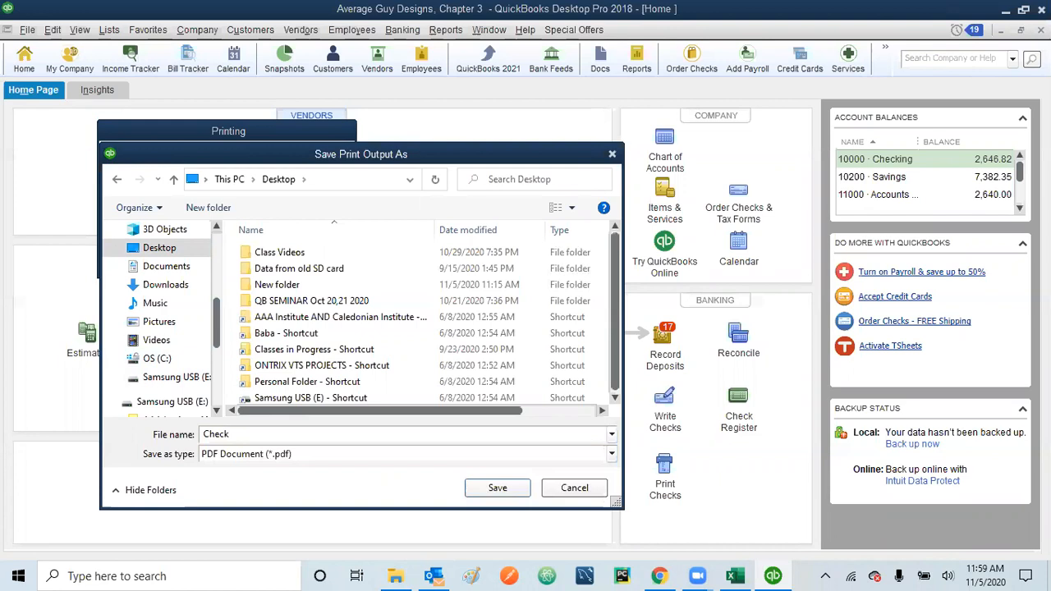
pyautogui.press('BackSpace')
pyautogui.press('BackSpace')
pyautogui.press('BackSpace')
pyautogui.press('BackSpace')
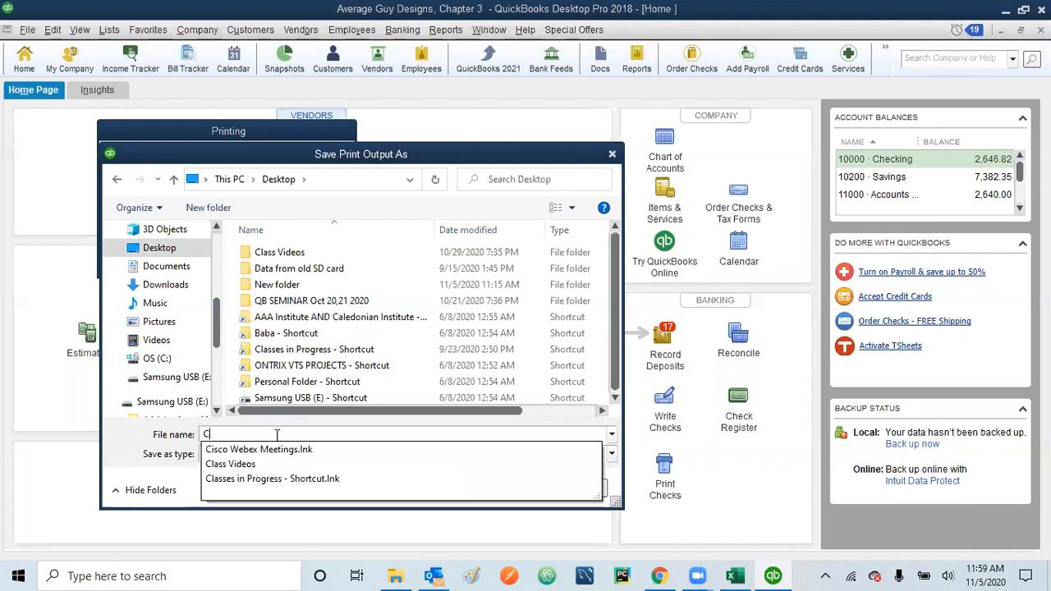
pyautogui.doubleClick(276, 284)
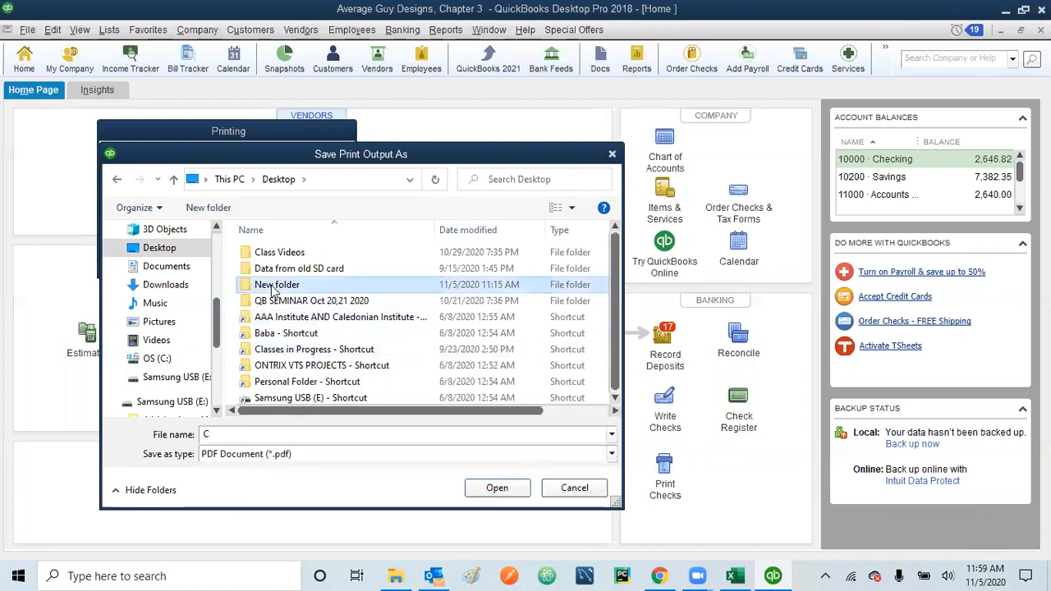
pyautogui.doubleClick(233, 433)
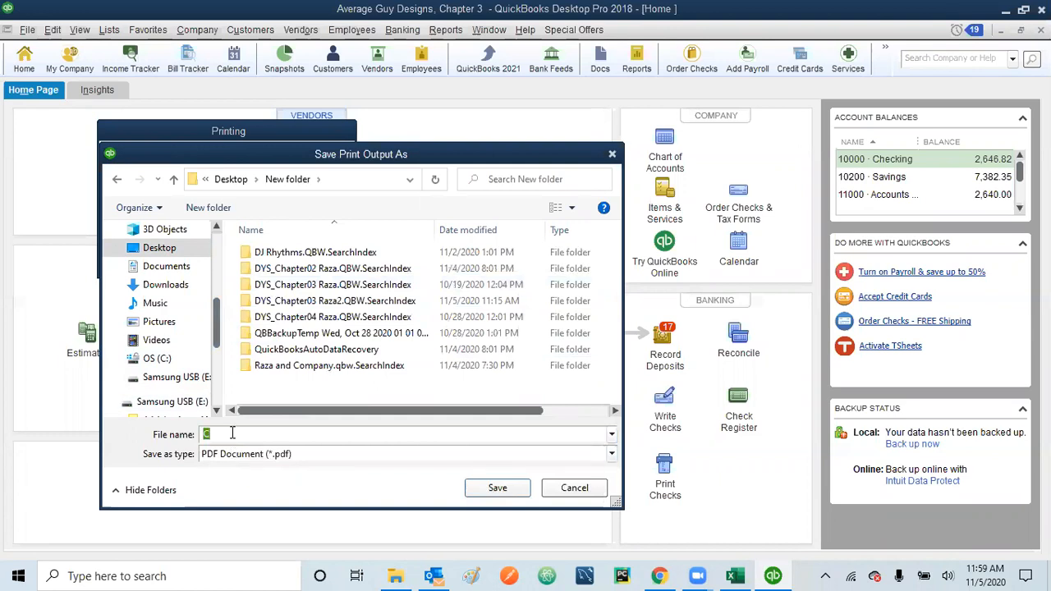
pyautogui.write('Check')
pyautogui.write(' Tue')
pyautogui.press('BackSpace')
pyautogui.press('BackSpace')
pyautogui.write('hursday class')
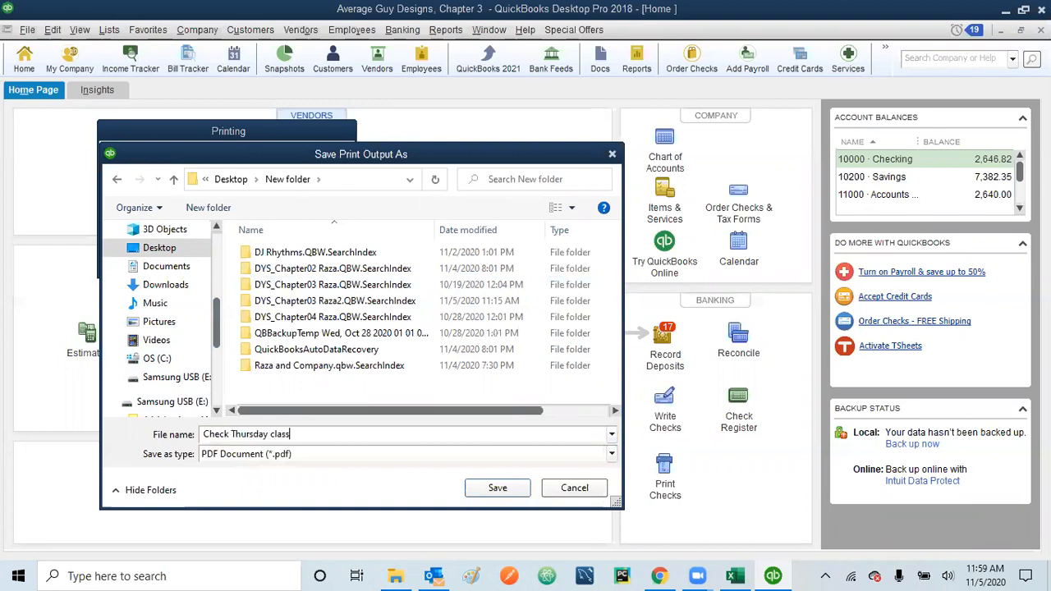
pyautogui.click(499, 488)
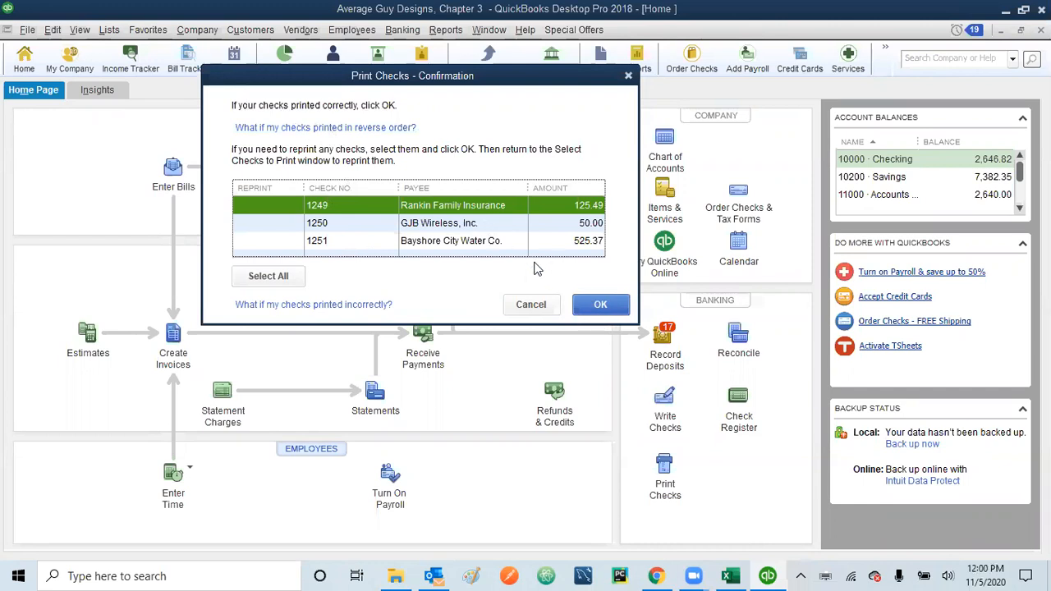
# Step: Confirm checks 1249–1251 printed correctly and minimize QuickBooks
pyautogui.click(600, 305)
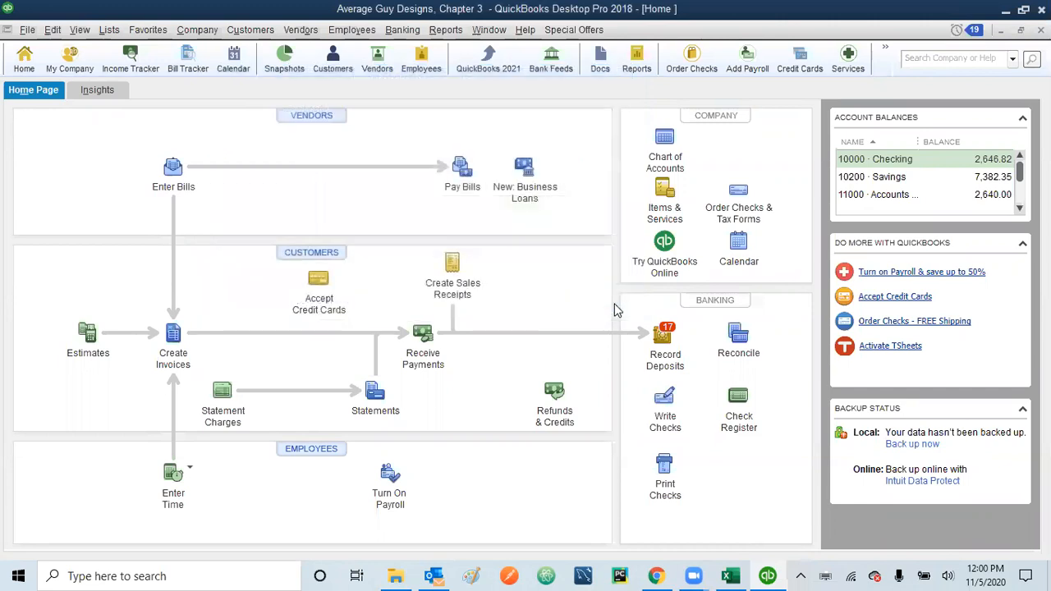
pyautogui.click(1003, 10)
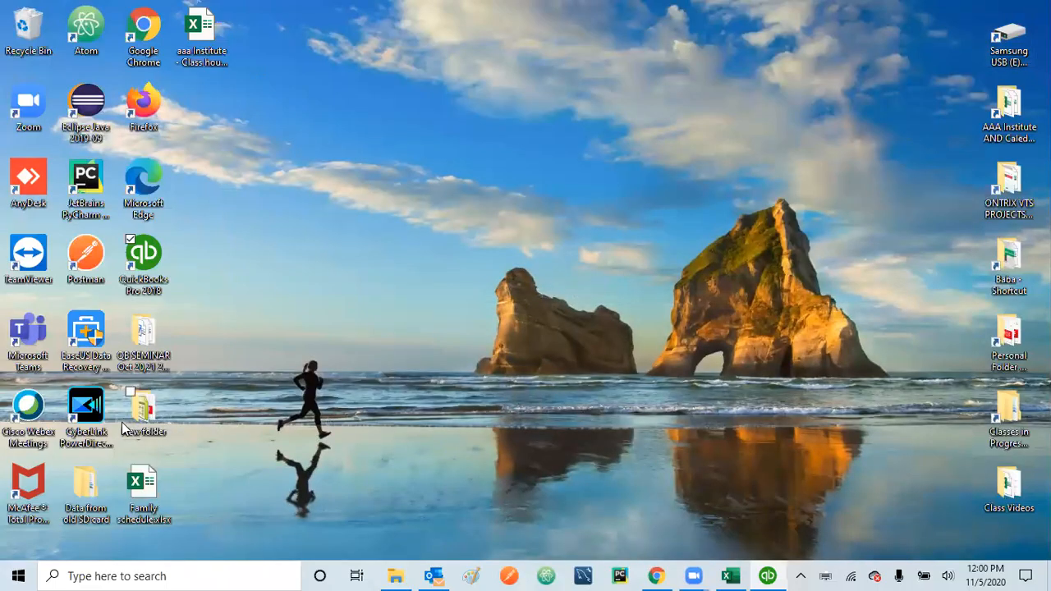
# Step: Open Check Thursday class.pdf from New folder, scroll through its three pages, then close it
pyautogui.doubleClick(154, 429)
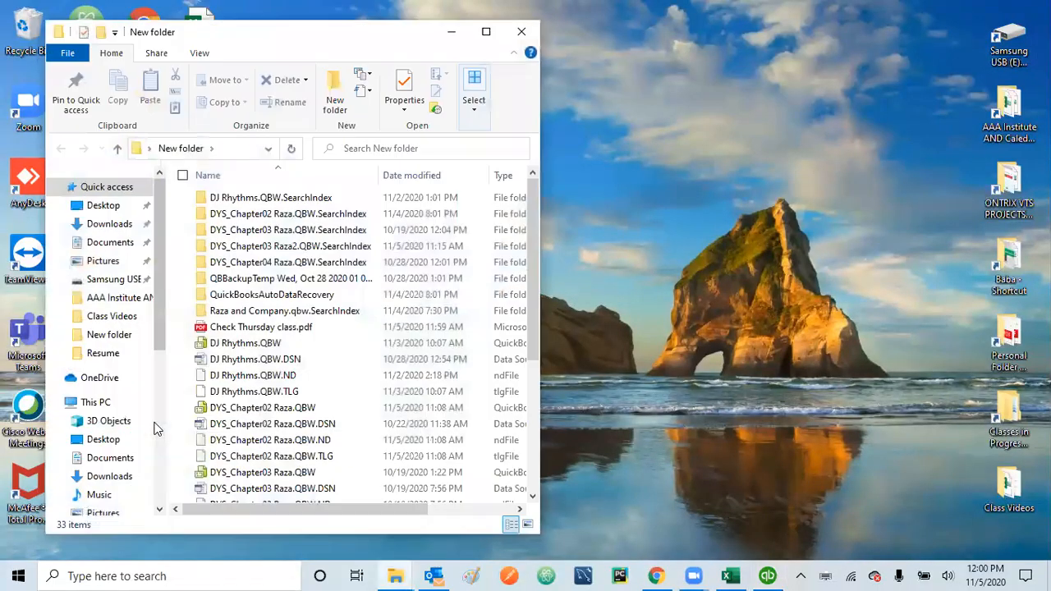
pyautogui.doubleClick(318, 329)
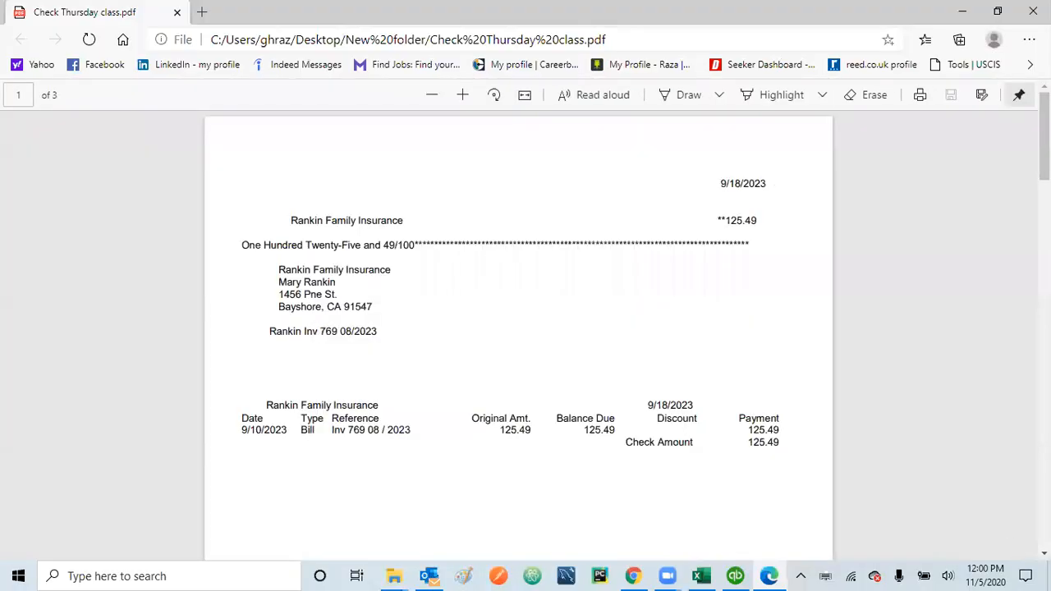
pyautogui.scroll(-10, 518, 337)
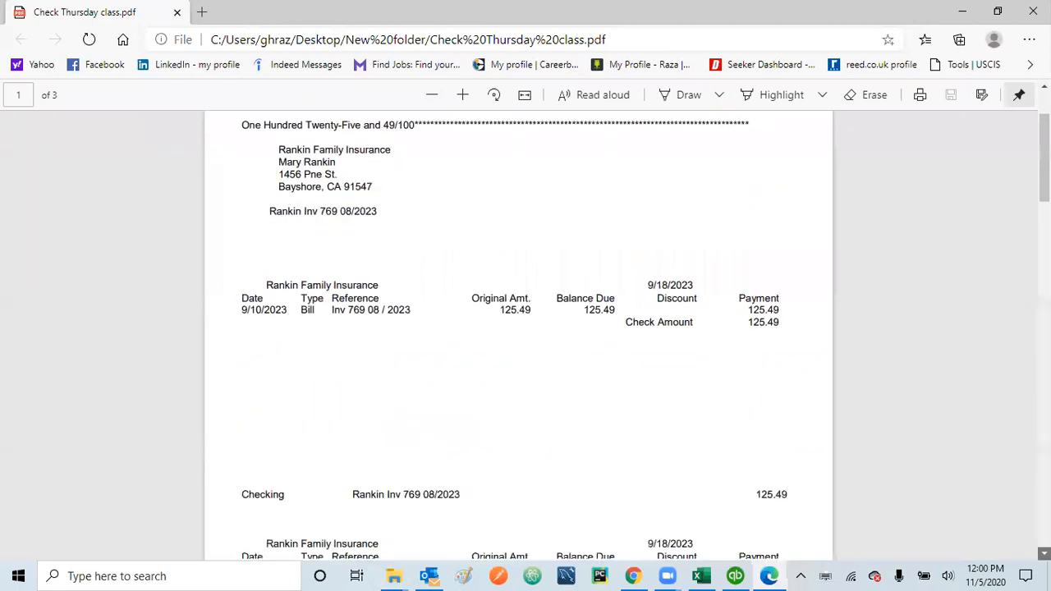
pyautogui.scroll(-10, 518, 337)
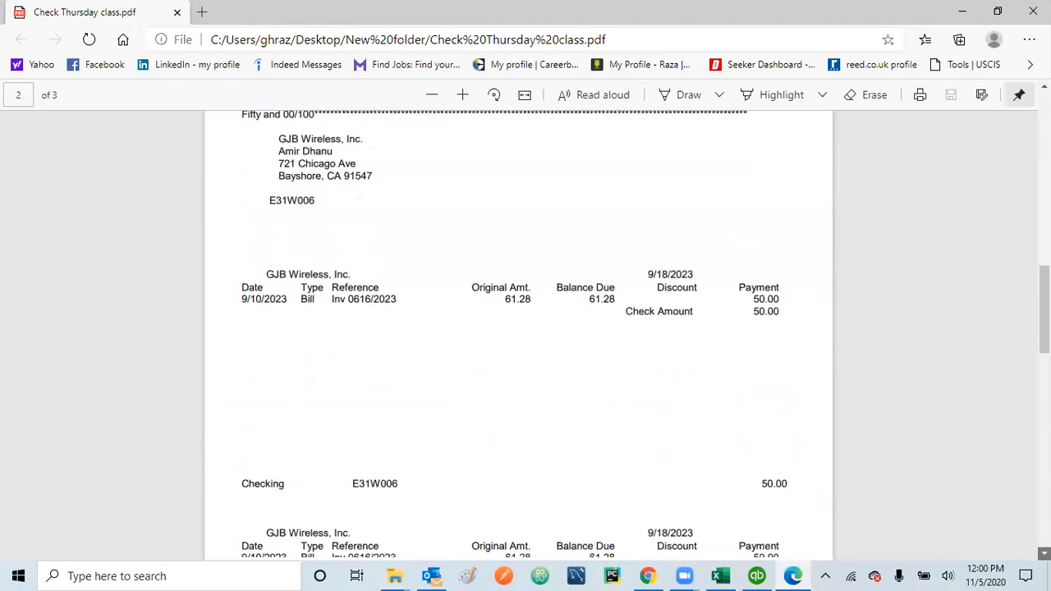
pyautogui.scroll(-10, 518, 336)
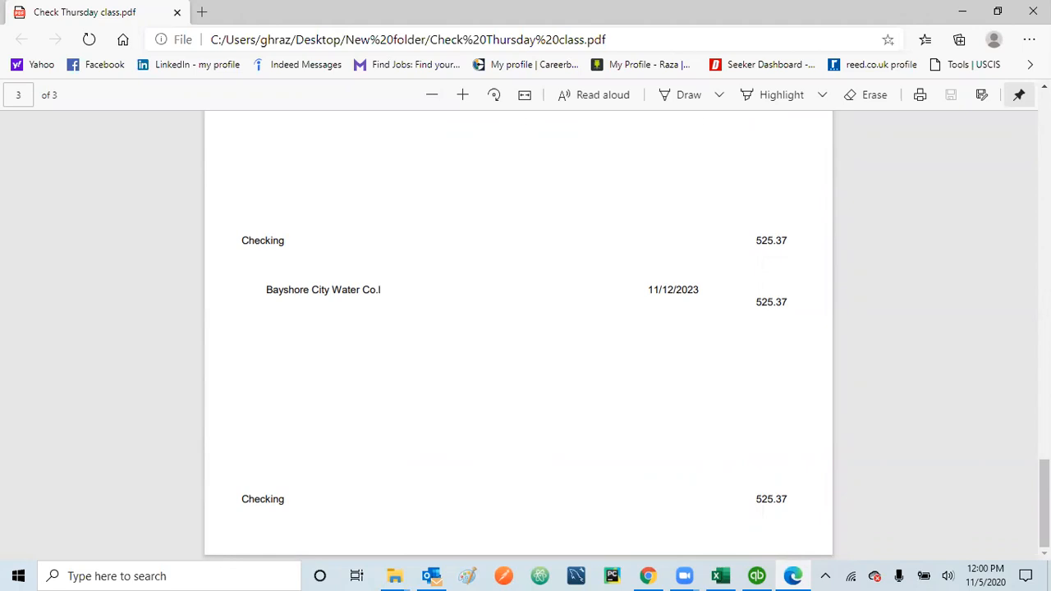
pyautogui.scroll(20, 518, 336)
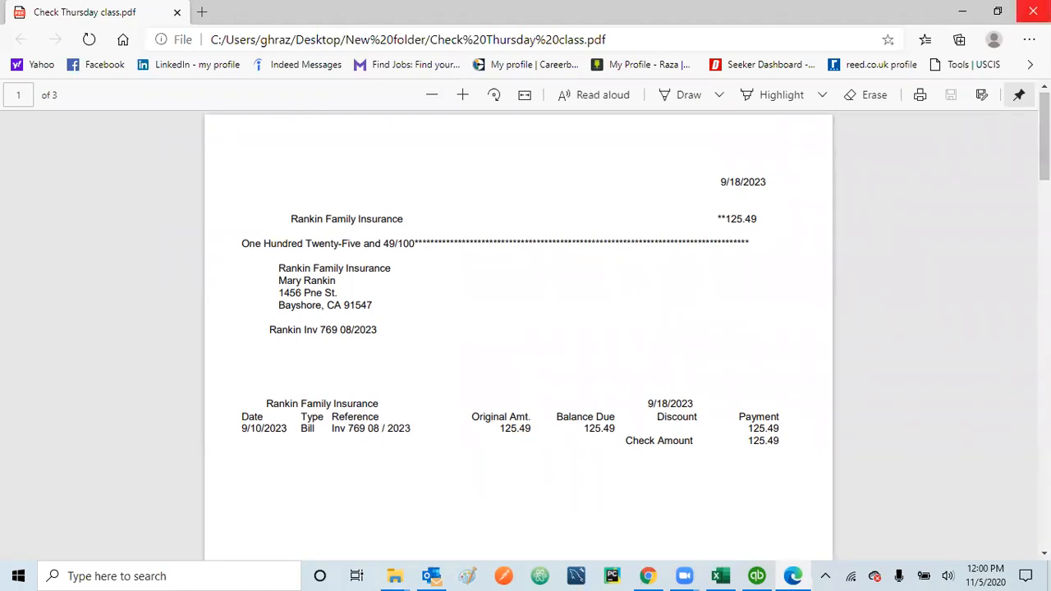
pyautogui.click(1032, 12)
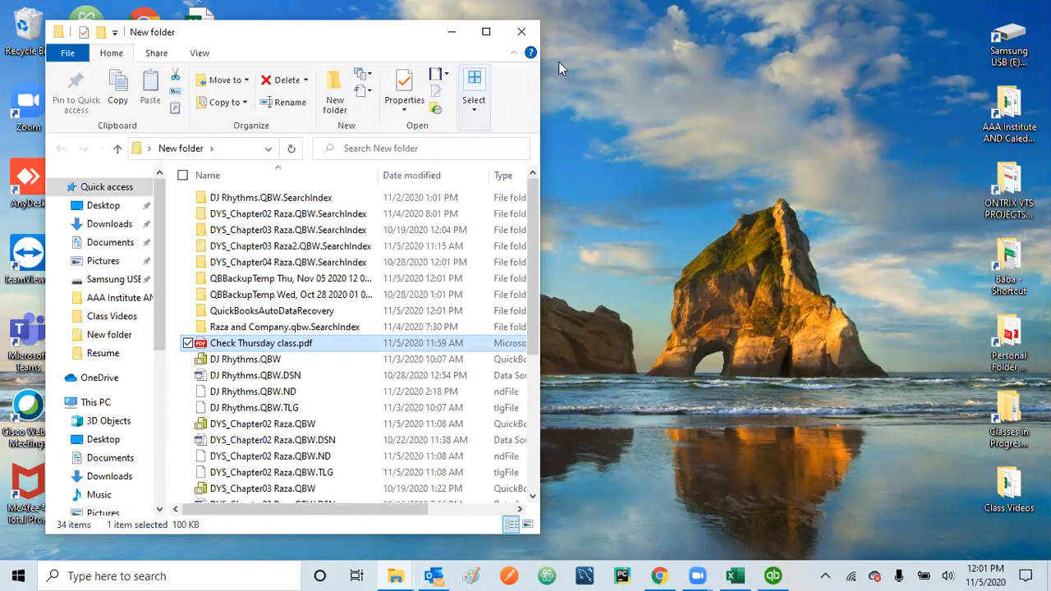
# Step: Close the New folder window, switch back to QuickBooks, and open Enter Bills
pyautogui.click(522, 31)
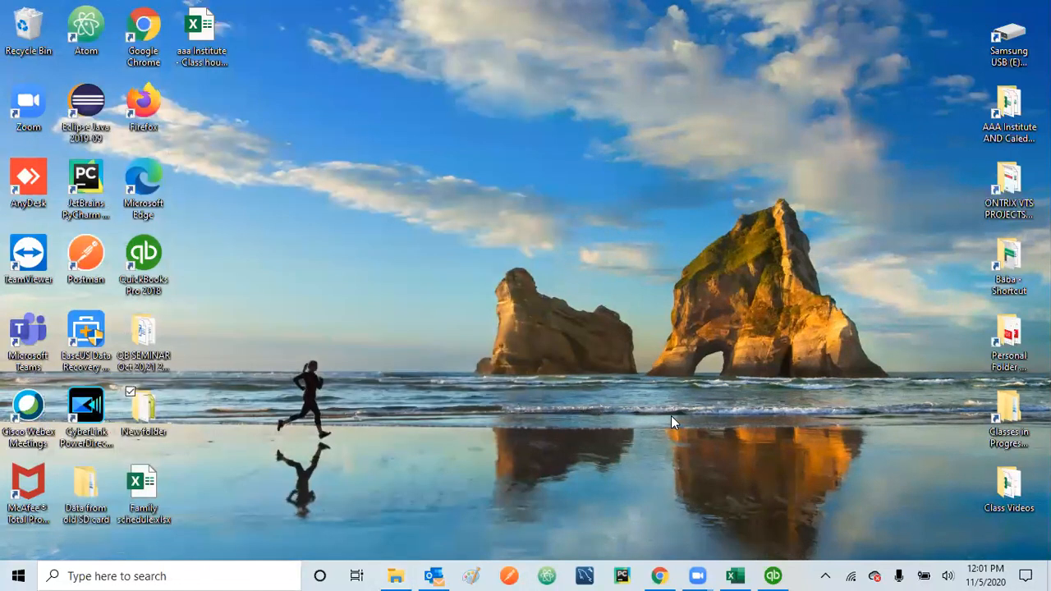
pyautogui.click(772, 576)
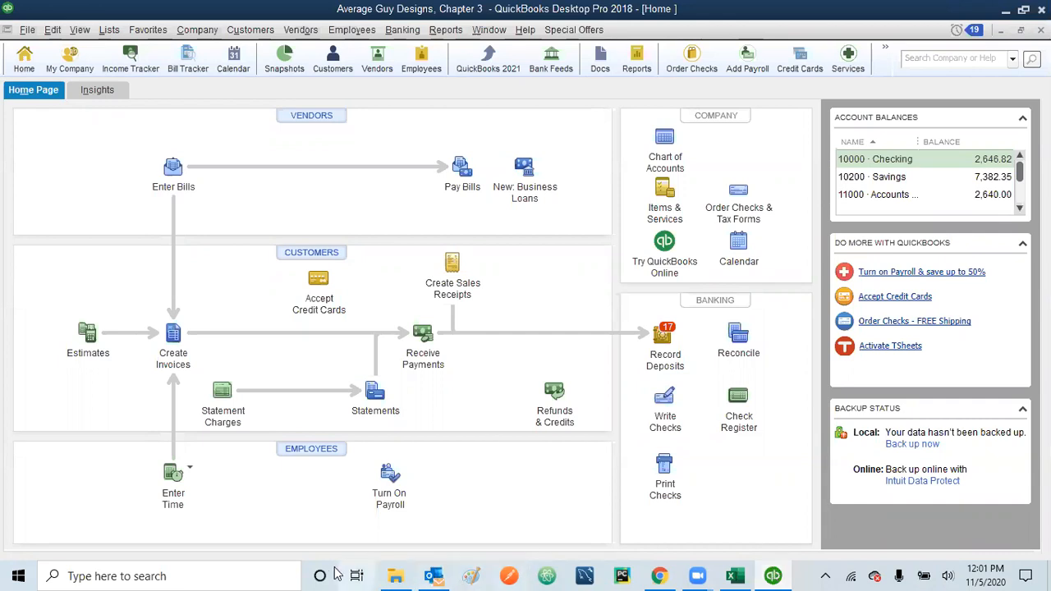
pyautogui.click(173, 170)
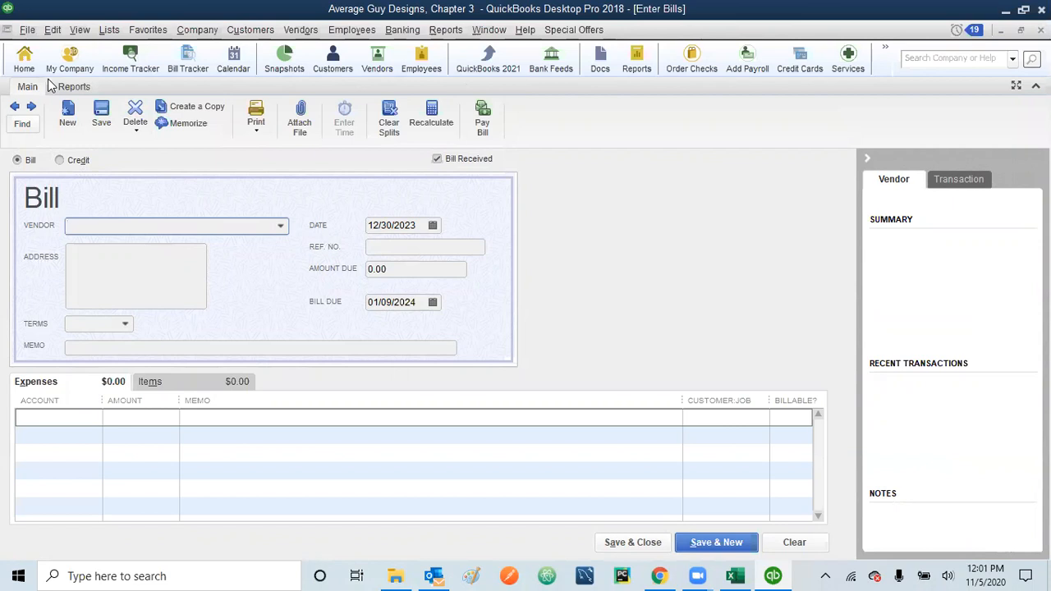
# Step: Step back through saved bills to the 11/05/2023 Ricky's Electric City bill, then close Enter Bills
pyautogui.click(16, 107)
pyautogui.click(15, 108)
pyautogui.click(16, 107)
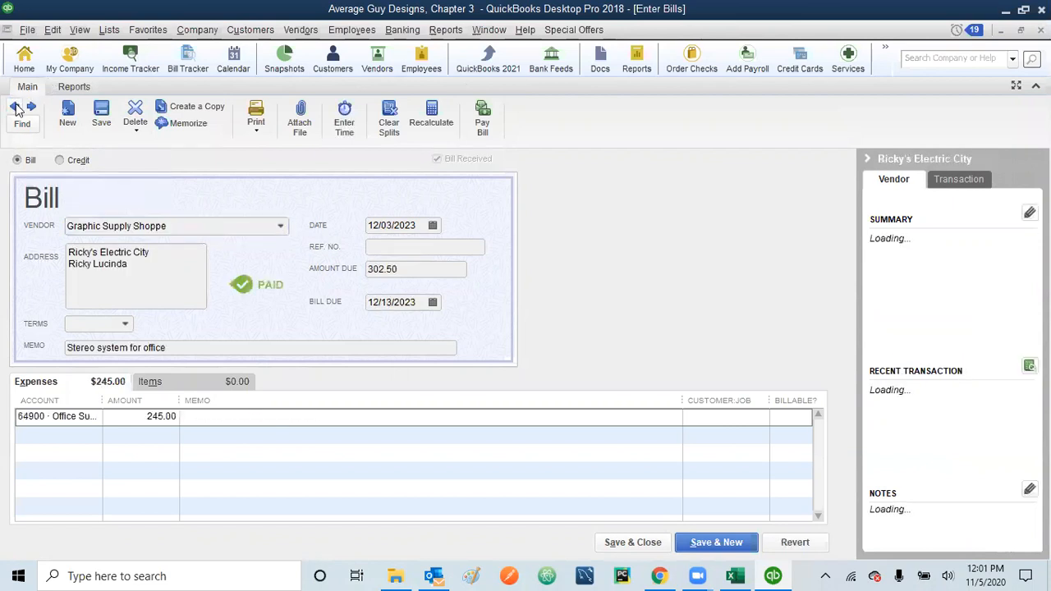
pyautogui.click(31, 107)
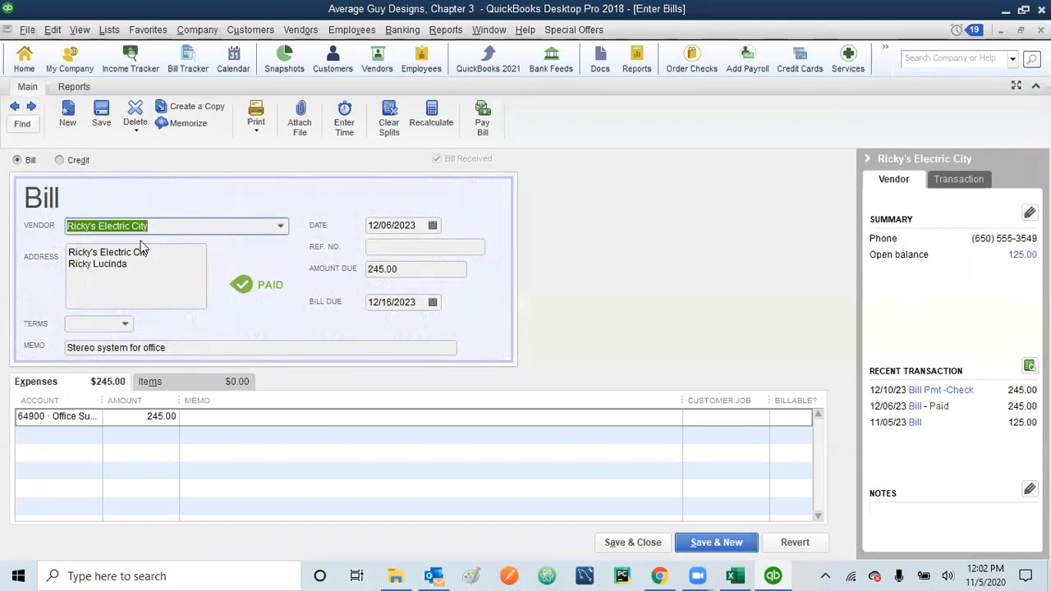
pyautogui.click(15, 108)
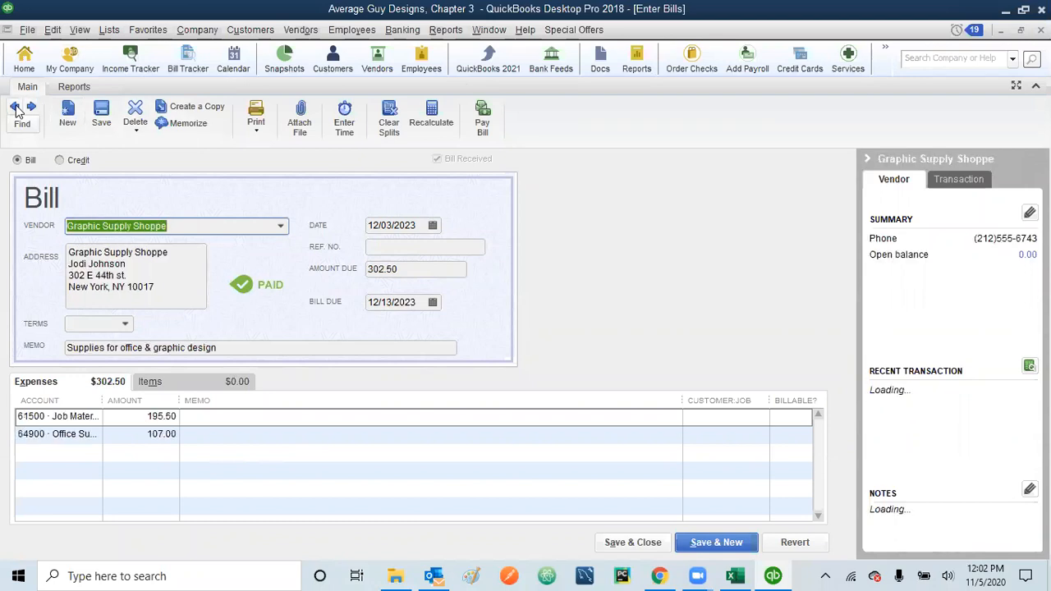
pyautogui.click(14, 108)
pyautogui.click(14, 107)
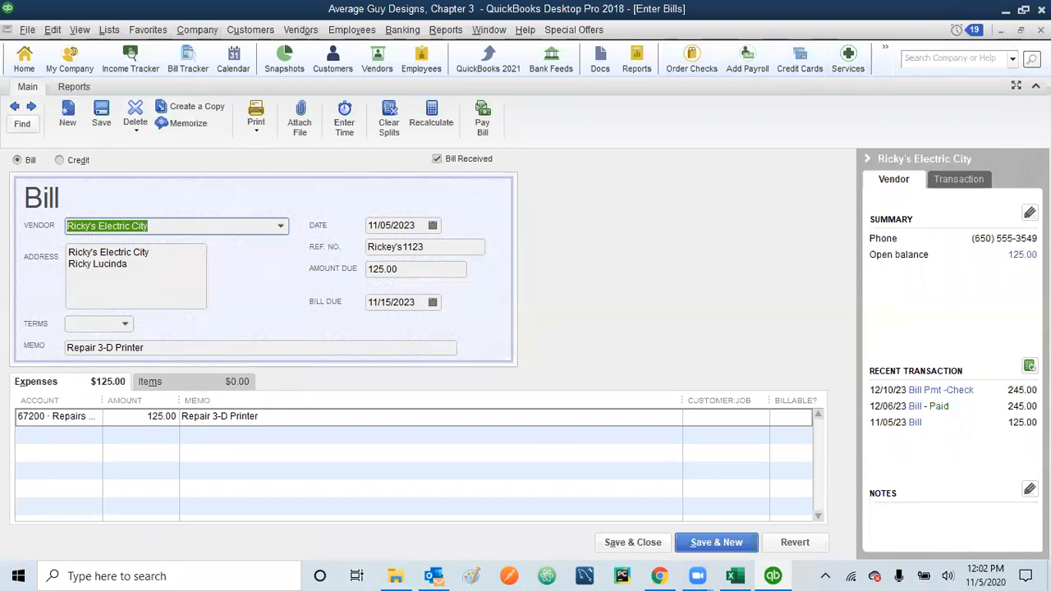
pyautogui.click(1041, 30)
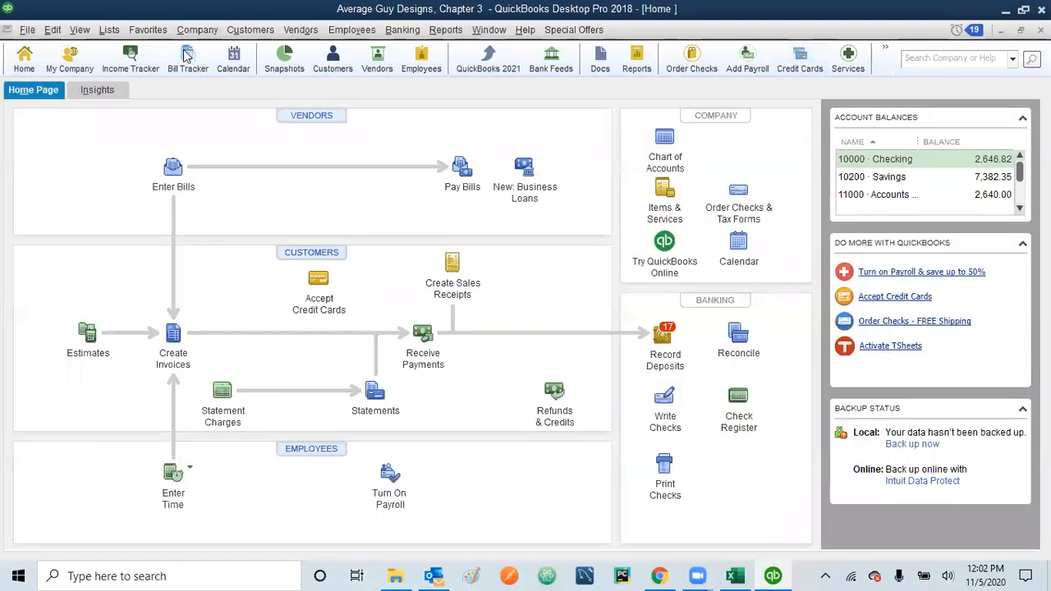
# Step: Use Edit > Find to search transaction type Bill with no vendor, listing all seven bills
pyautogui.click(53, 30)
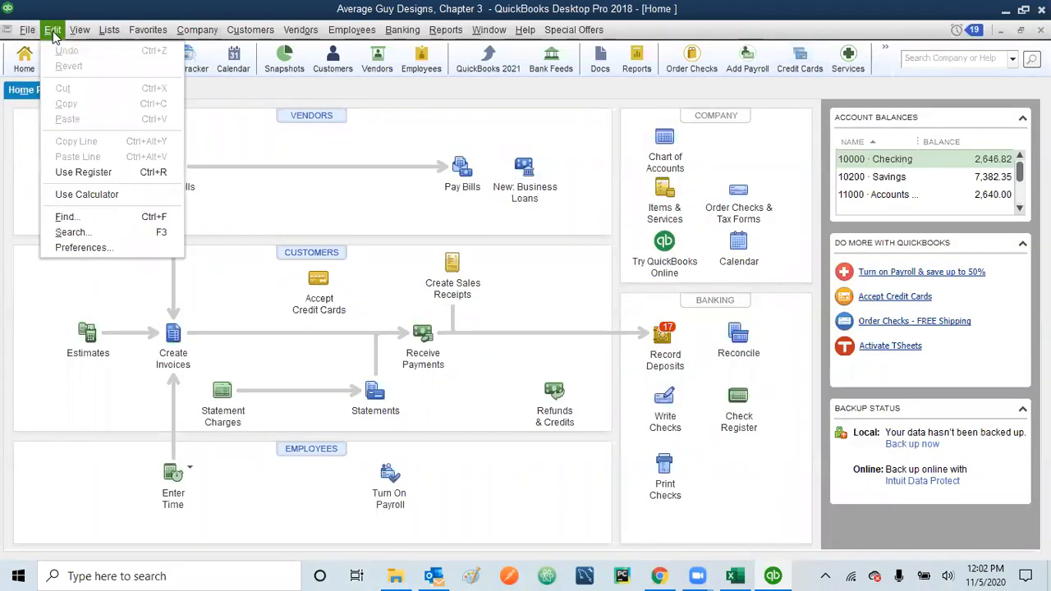
pyautogui.click(66, 217)
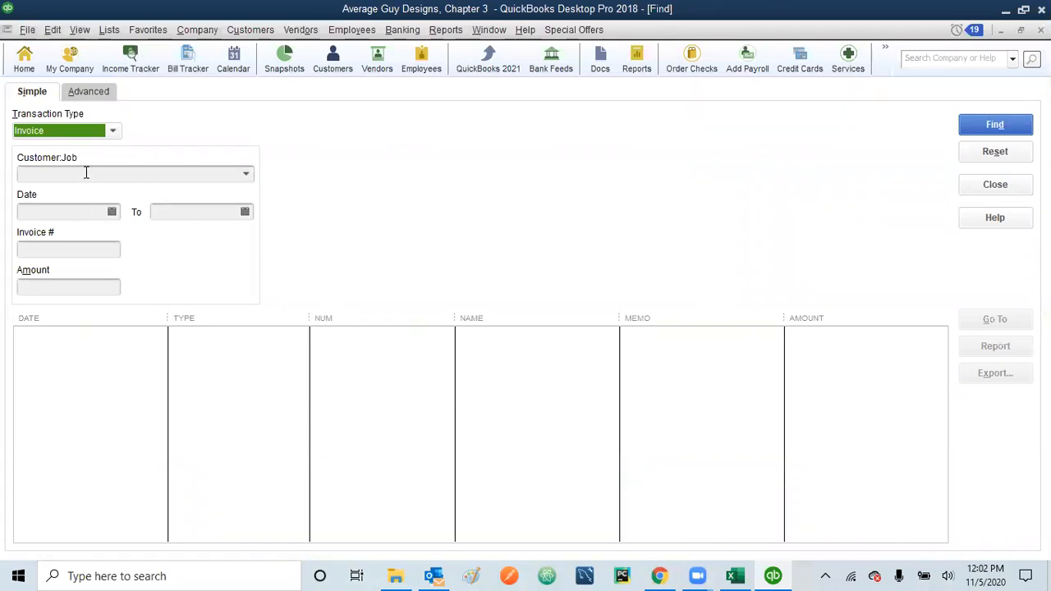
pyautogui.click(113, 132)
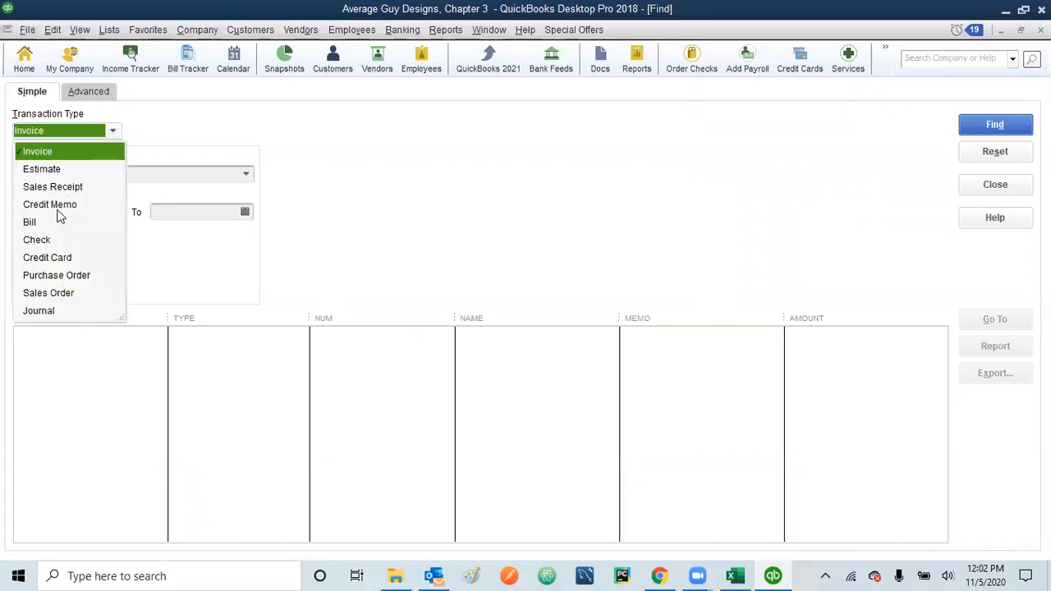
pyautogui.click(36, 224)
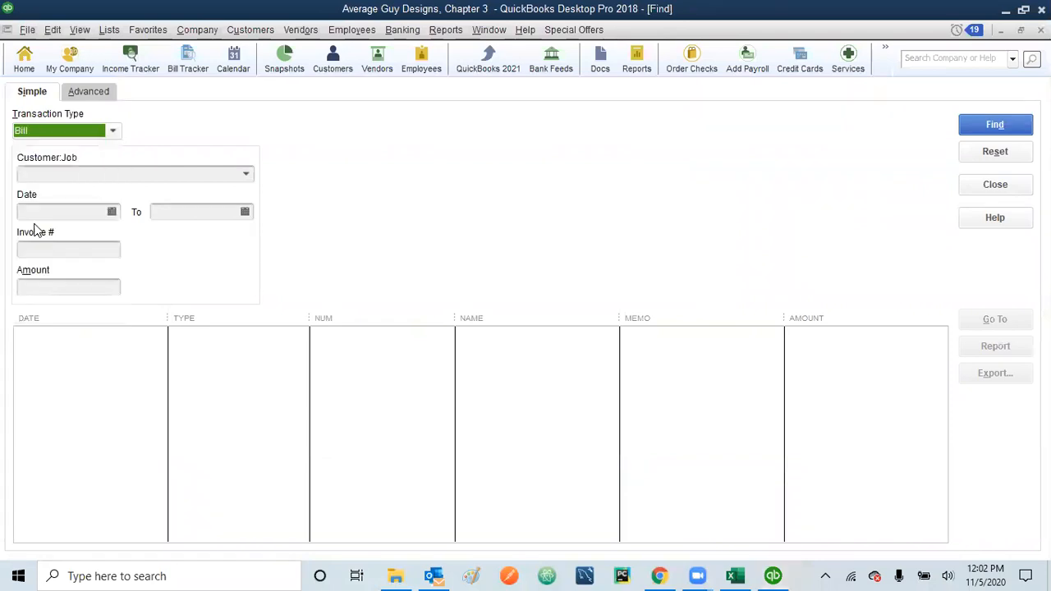
pyautogui.click(246, 176)
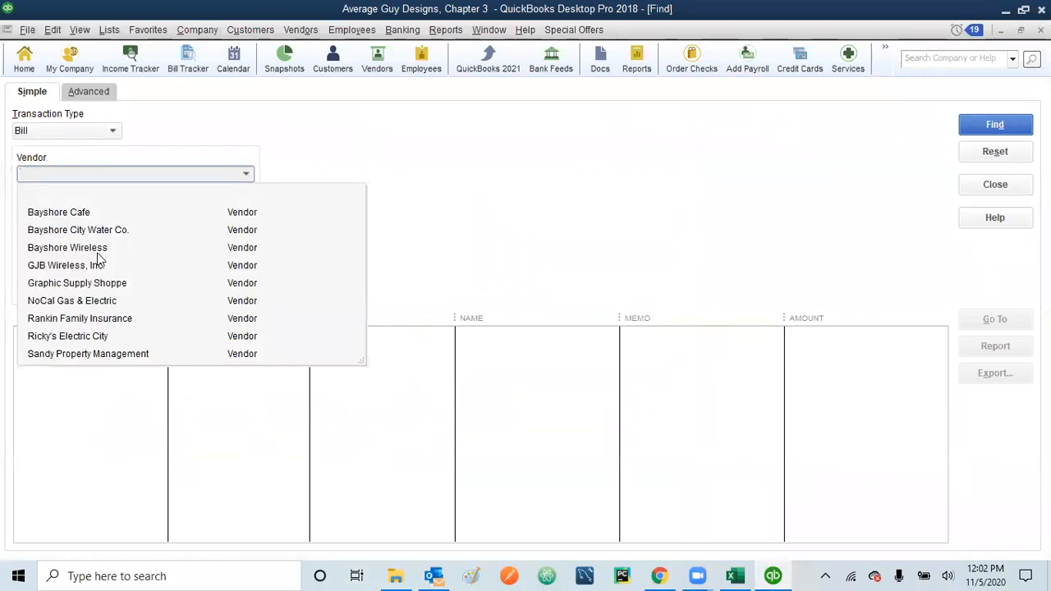
pyautogui.click(295, 125)
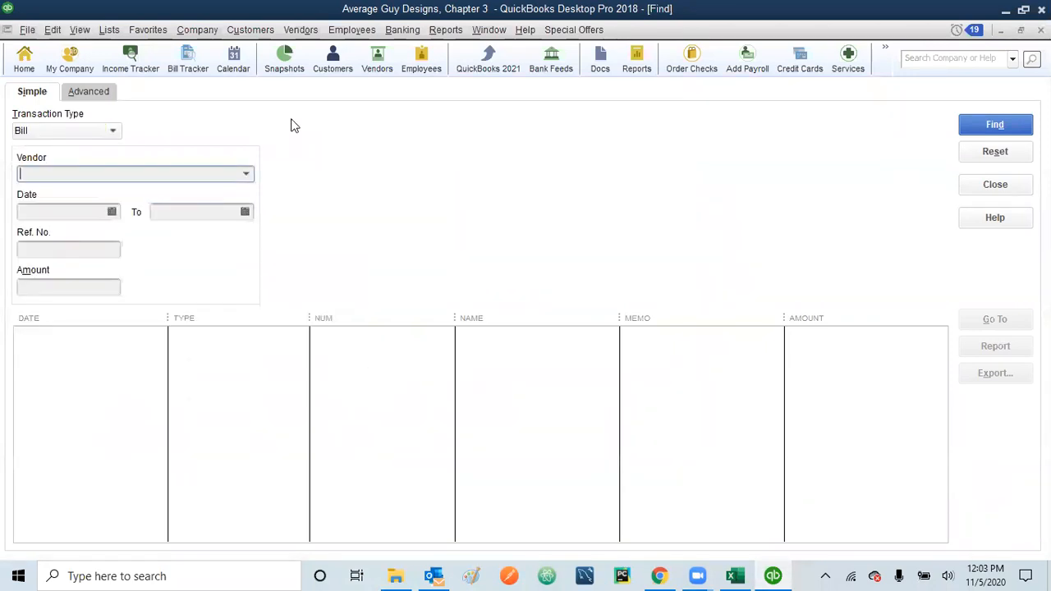
pyautogui.click(995, 125)
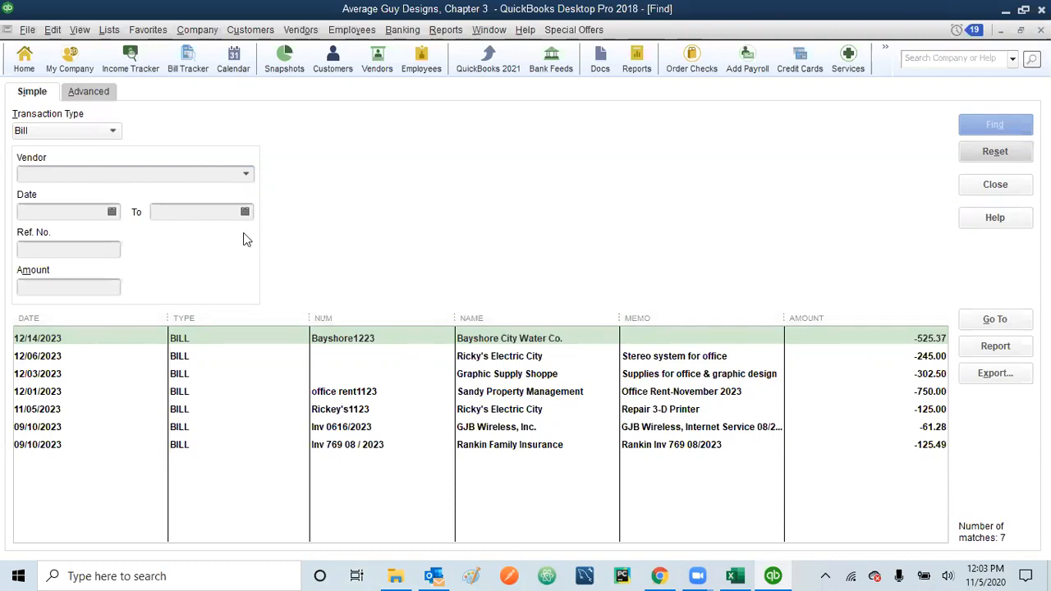
# Step: Filter the bill search to vendor Ricky's Electric City and select its 11/05/2023 Repair 3-D Printer bill
pyautogui.click(247, 175)
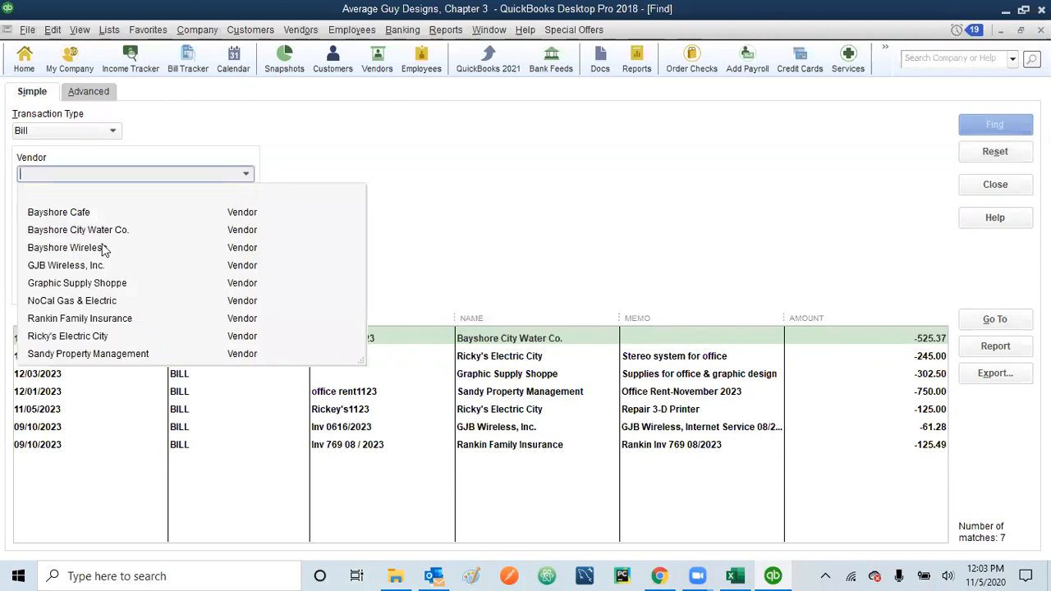
pyautogui.click(73, 338)
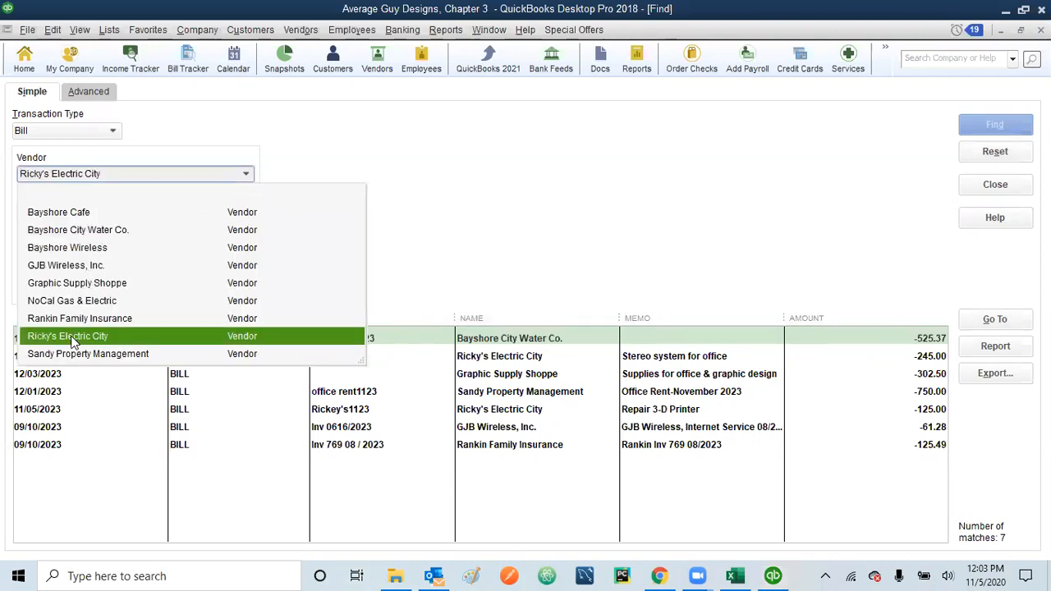
pyautogui.click(994, 127)
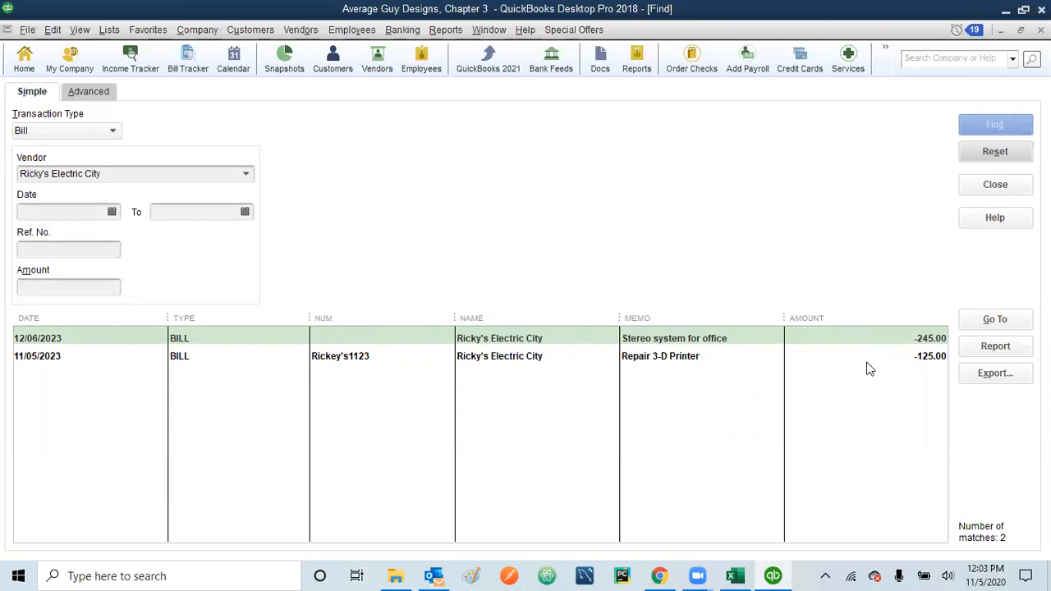
pyautogui.click(659, 362)
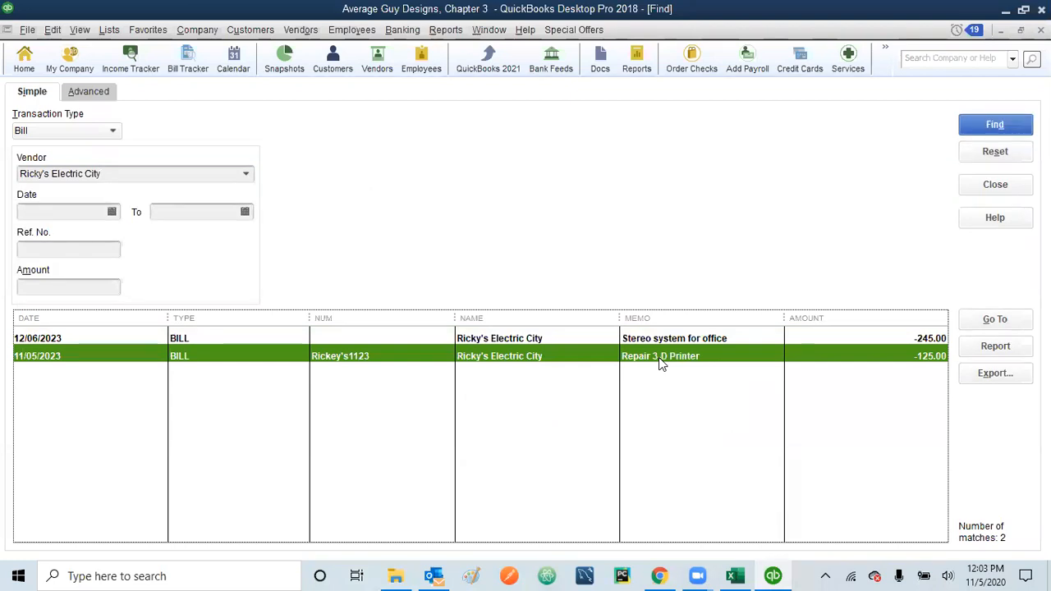
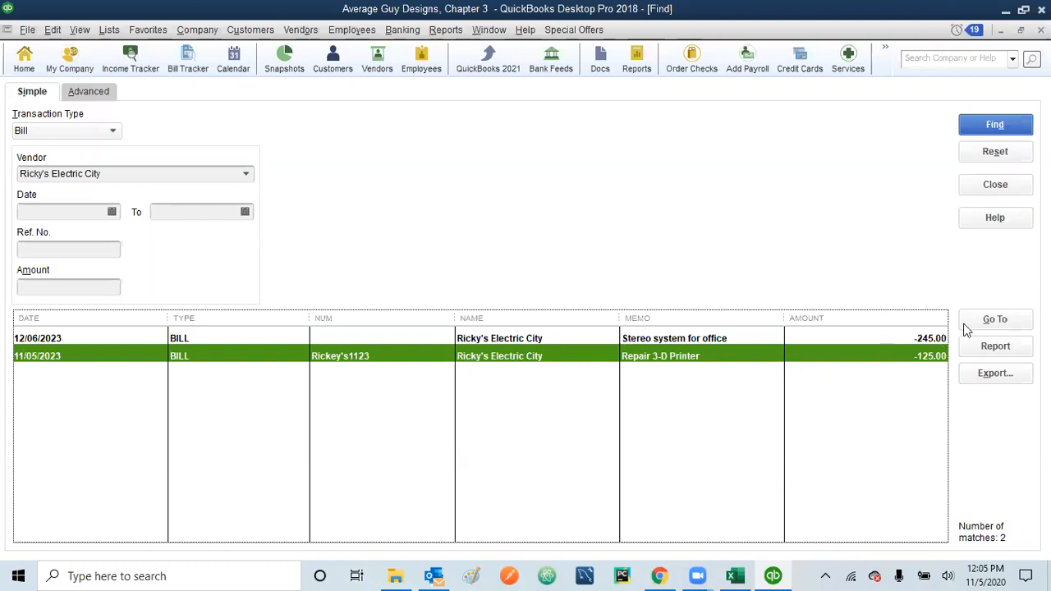
# Step: Raise the 11/05/2023 Repair 3-D Printer bill from 125.00 to 225.00 and record the change
pyautogui.click(994, 320)
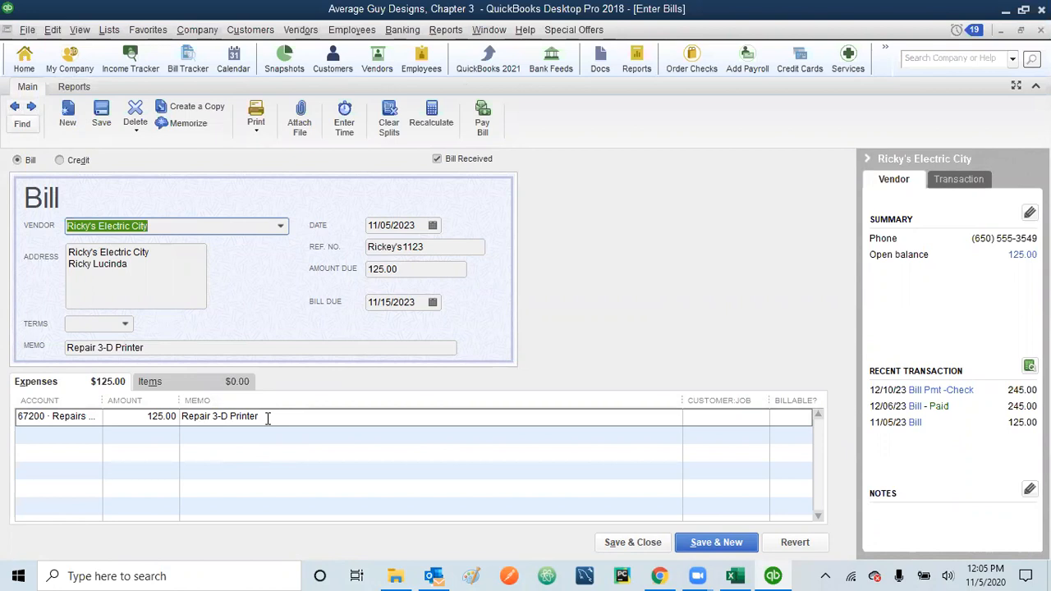
pyautogui.click(374, 269)
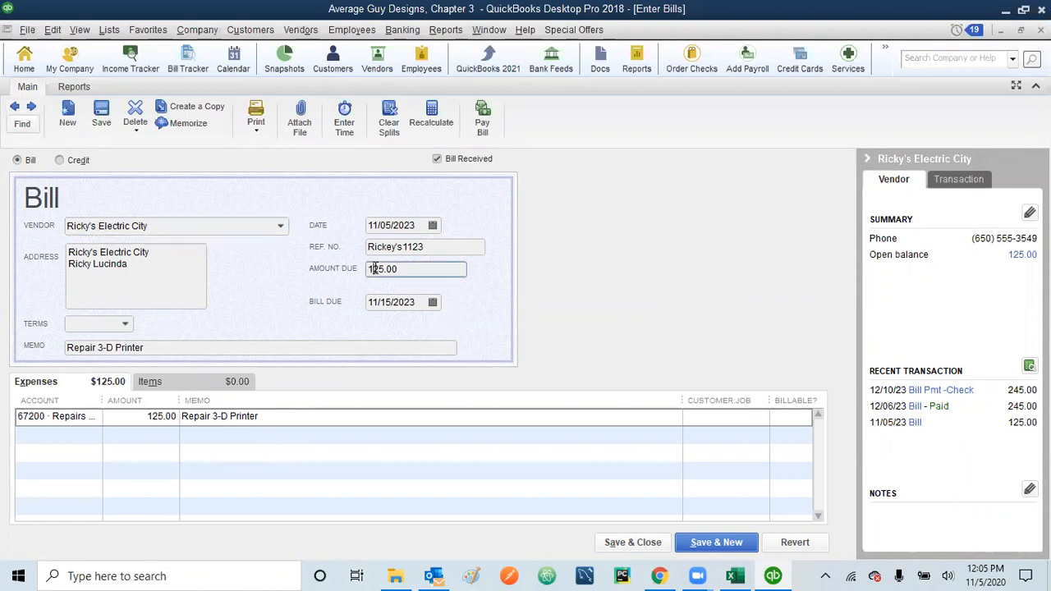
pyautogui.press('BackSpace')
pyautogui.write('2')
pyautogui.press('Tab')
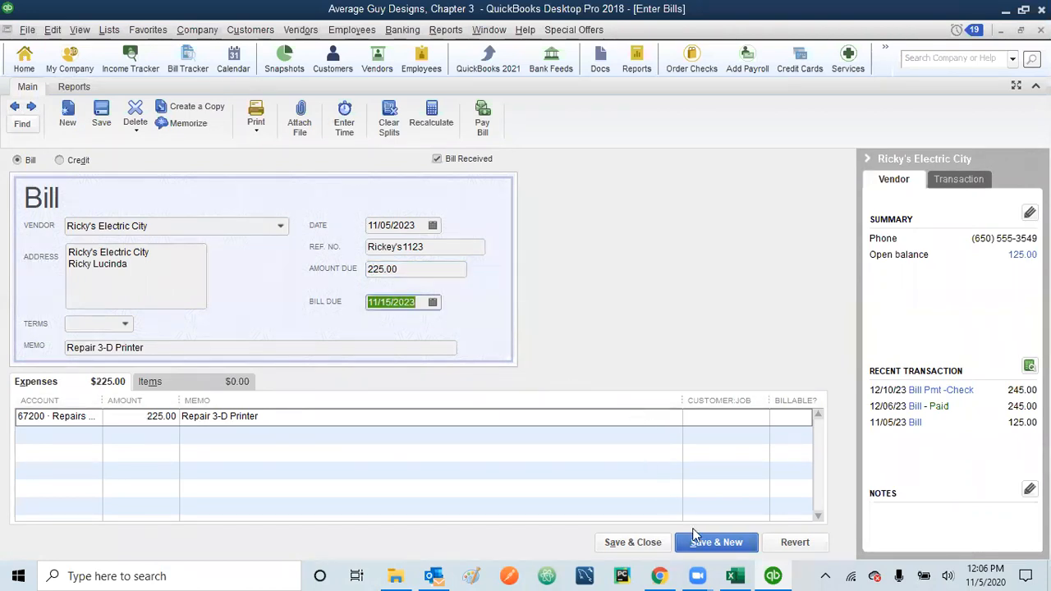
pyautogui.click(646, 543)
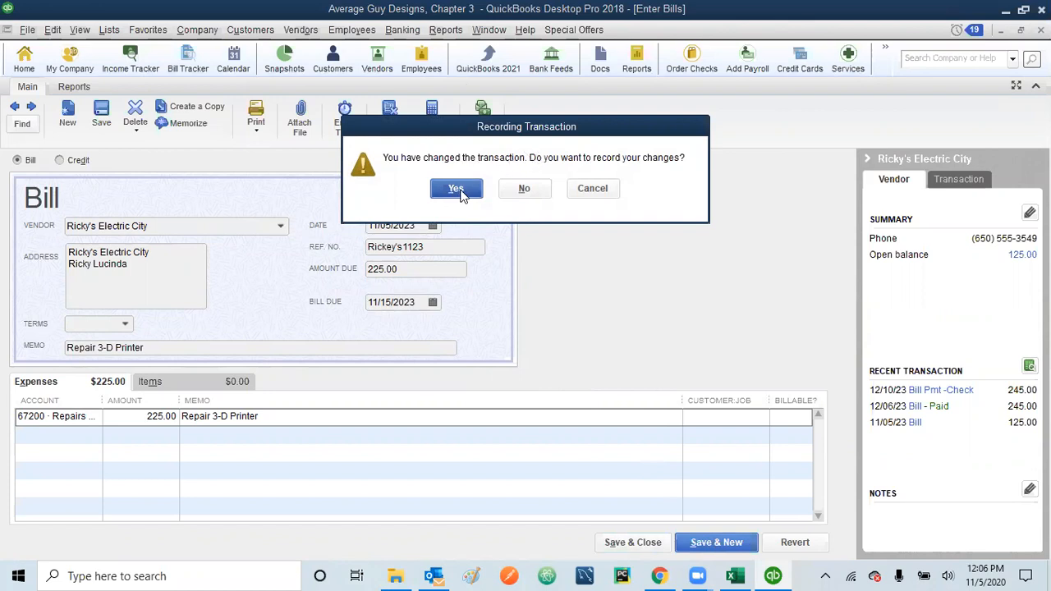
pyautogui.click(456, 190)
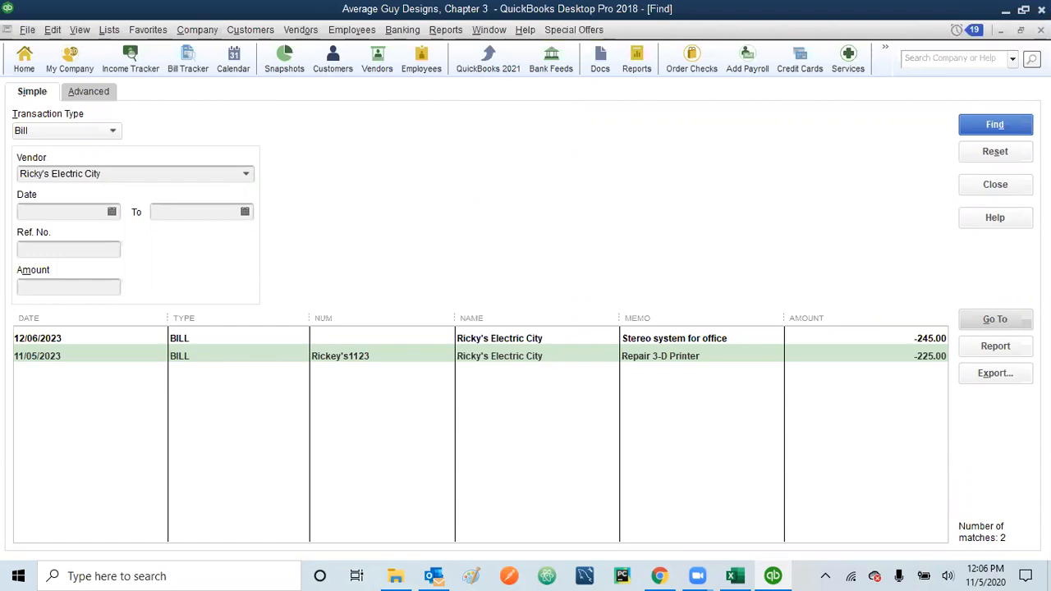
# Step: Close the bill search results and start a new check in Write Checks
pyautogui.press('Escape')
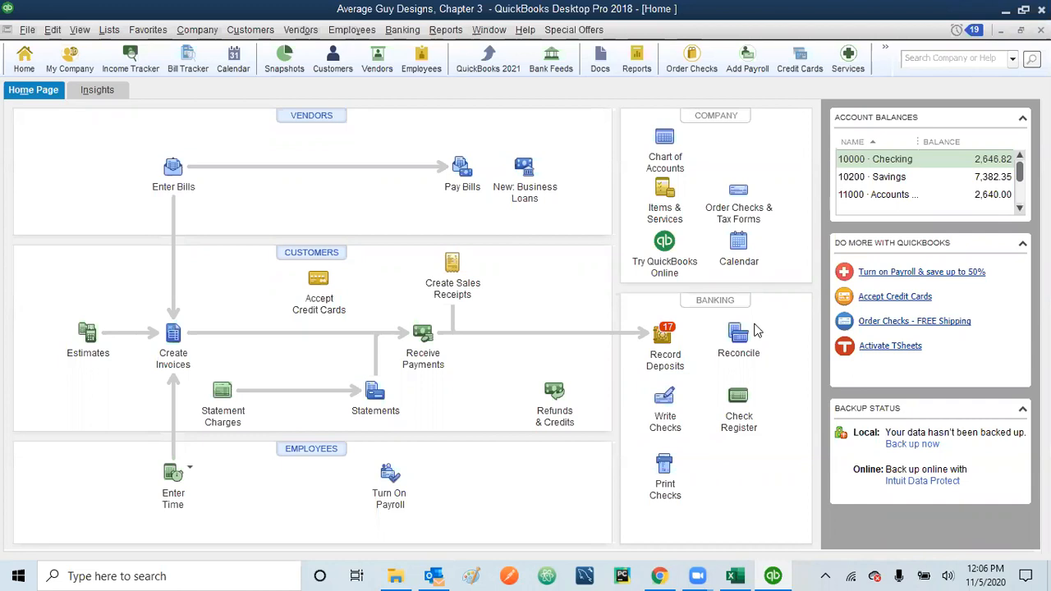
pyautogui.click(663, 401)
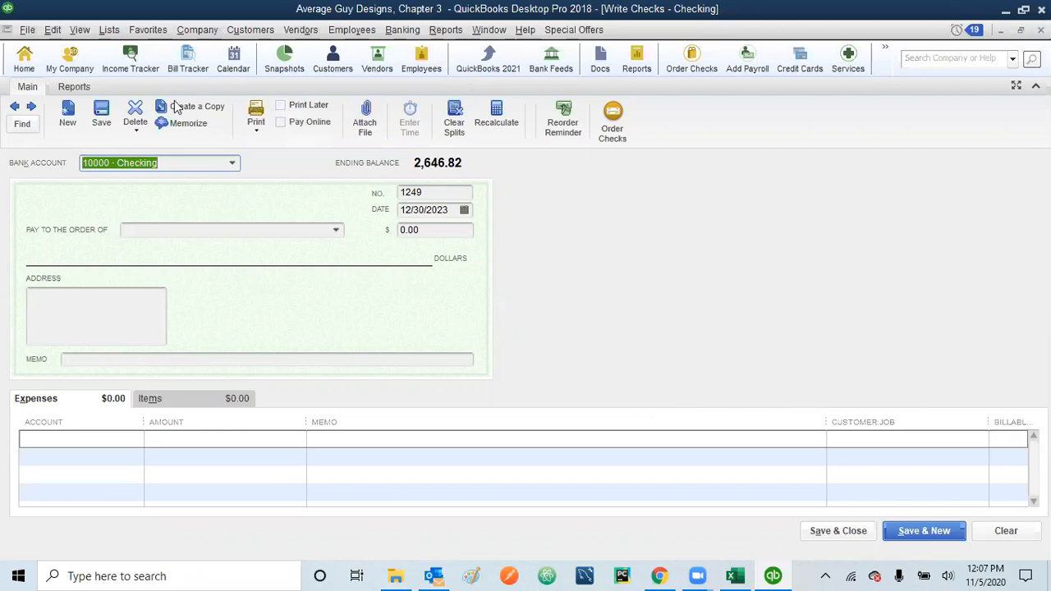
# Step: Step back through saved checks to check 1251, Bayshore City Water Co., for 525.37
pyautogui.click(14, 109)
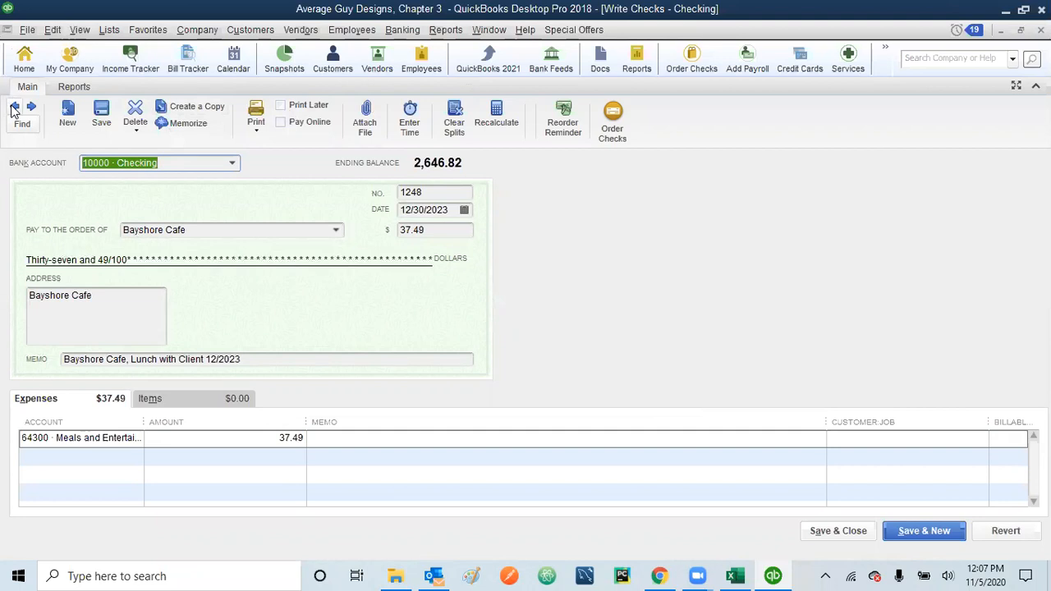
pyautogui.click(14, 108)
pyautogui.click(14, 108)
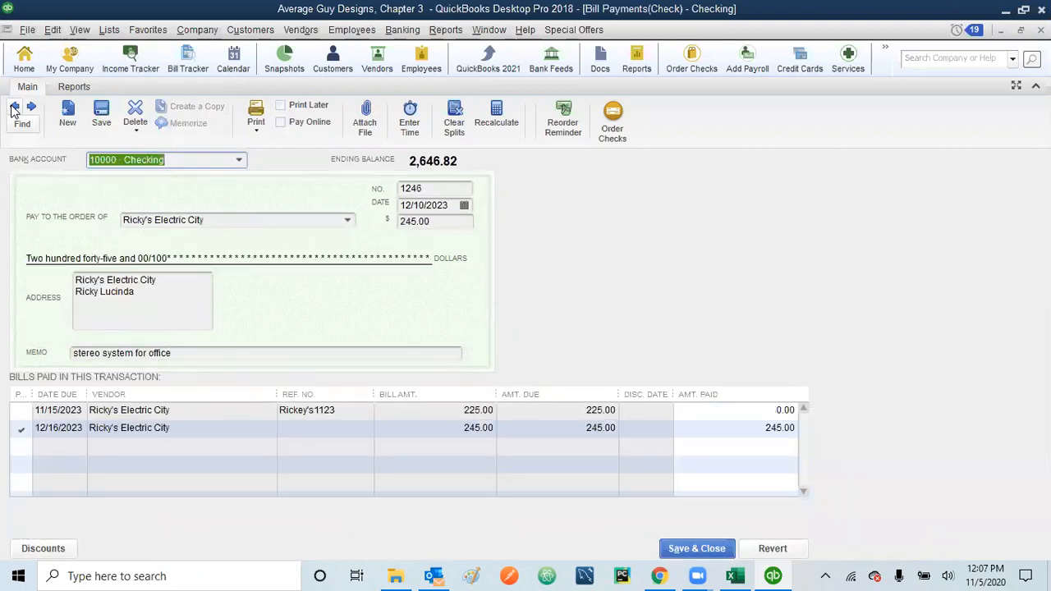
pyautogui.click(14, 108)
pyautogui.click(14, 108)
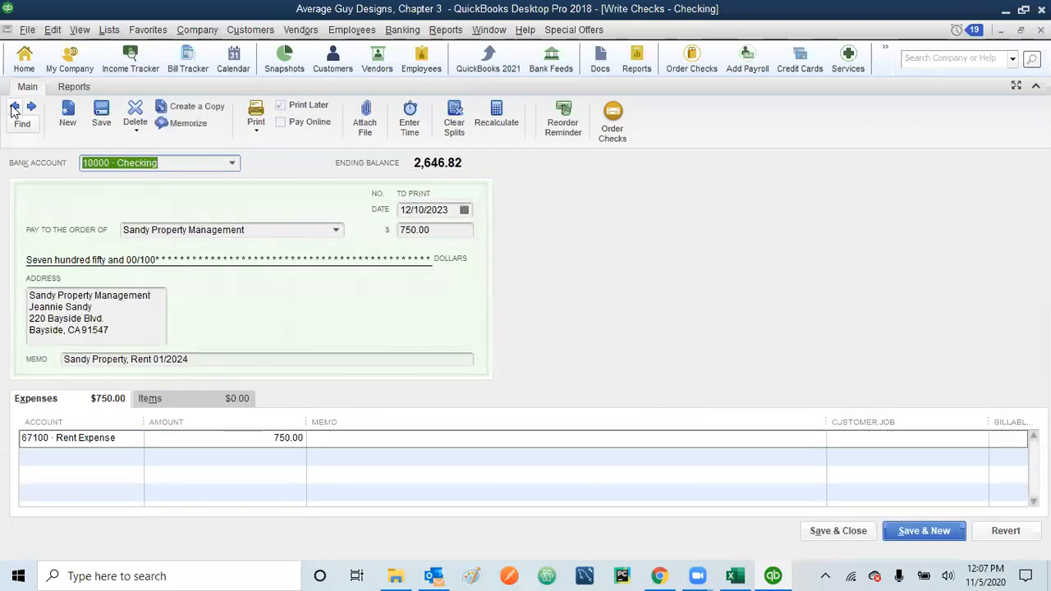
pyautogui.click(14, 109)
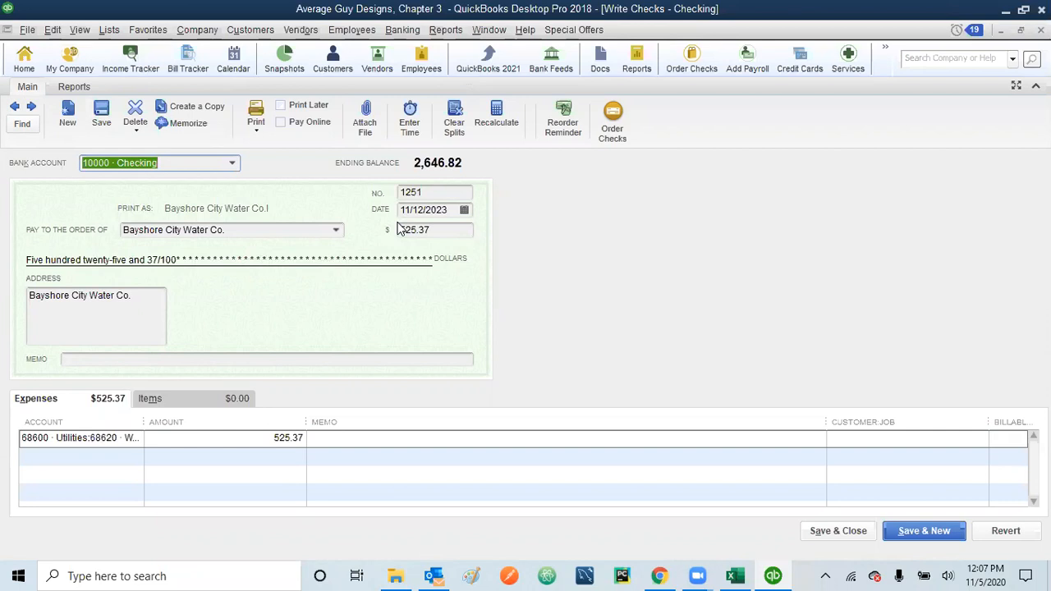
# Step: Look through the Delete/Void, Edit and right-click menus on check 1251 without changing it
pyautogui.click(137, 137)
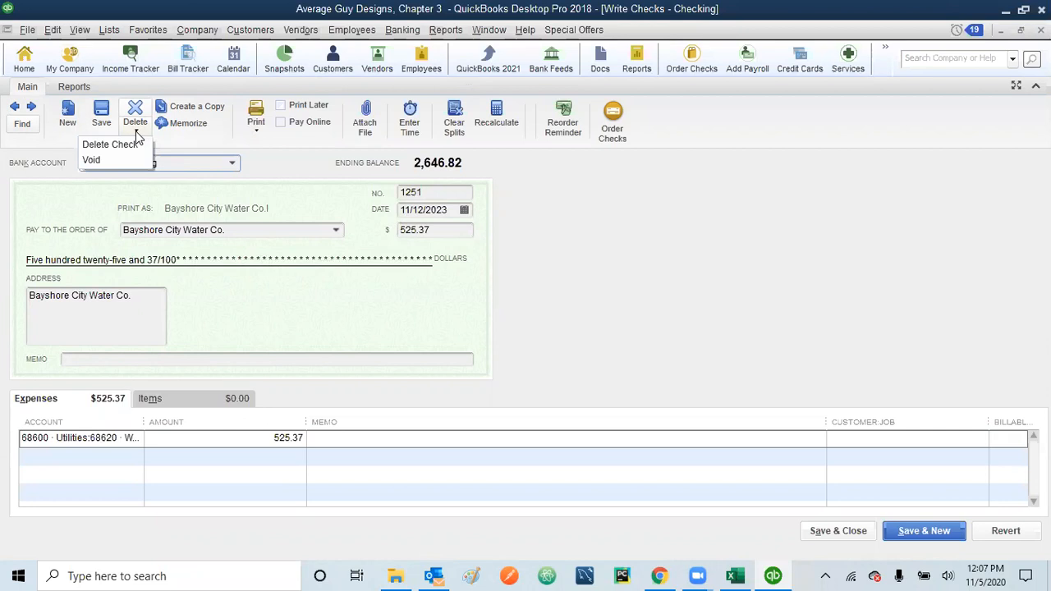
pyautogui.click(292, 160)
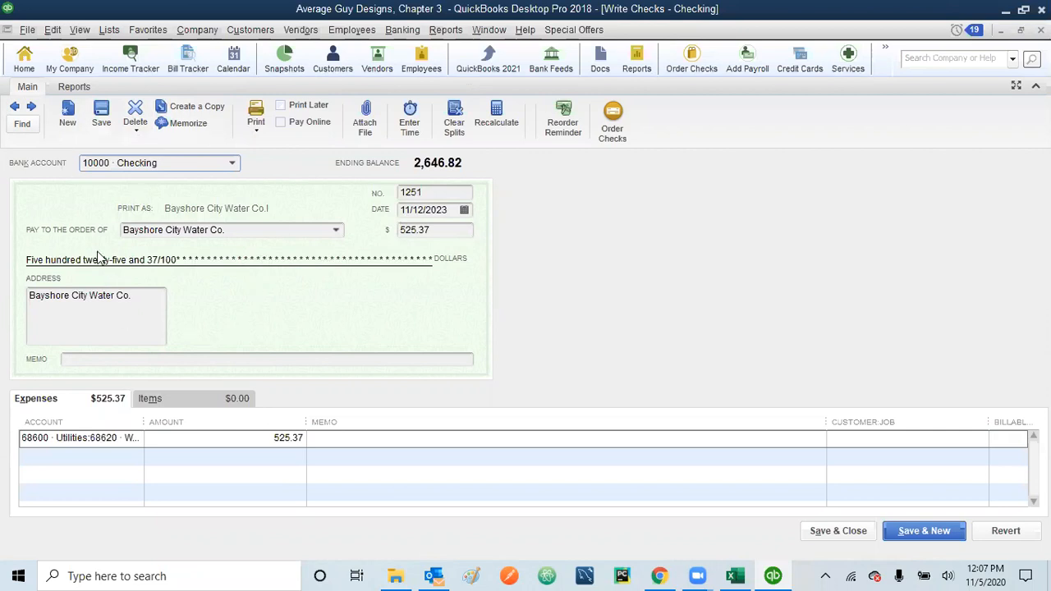
pyautogui.click(54, 31)
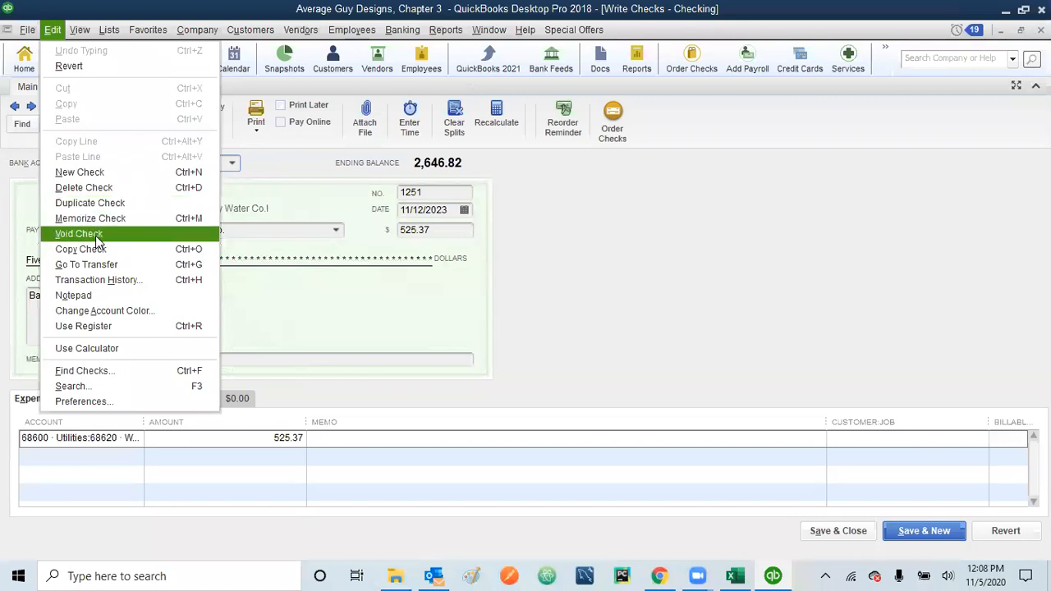
pyautogui.click(551, 271)
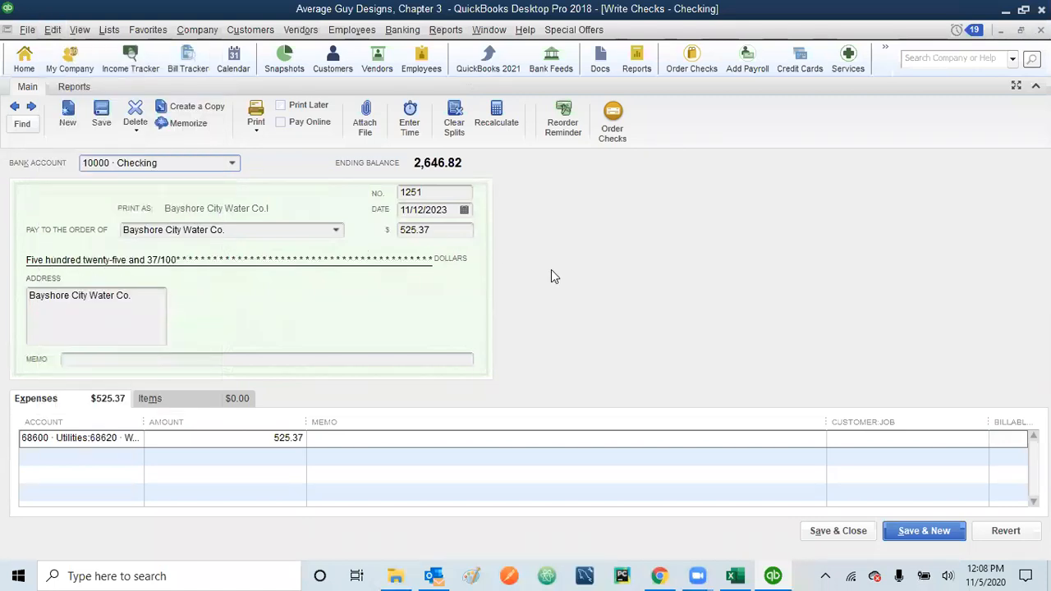
pyautogui.rightClick(285, 191)
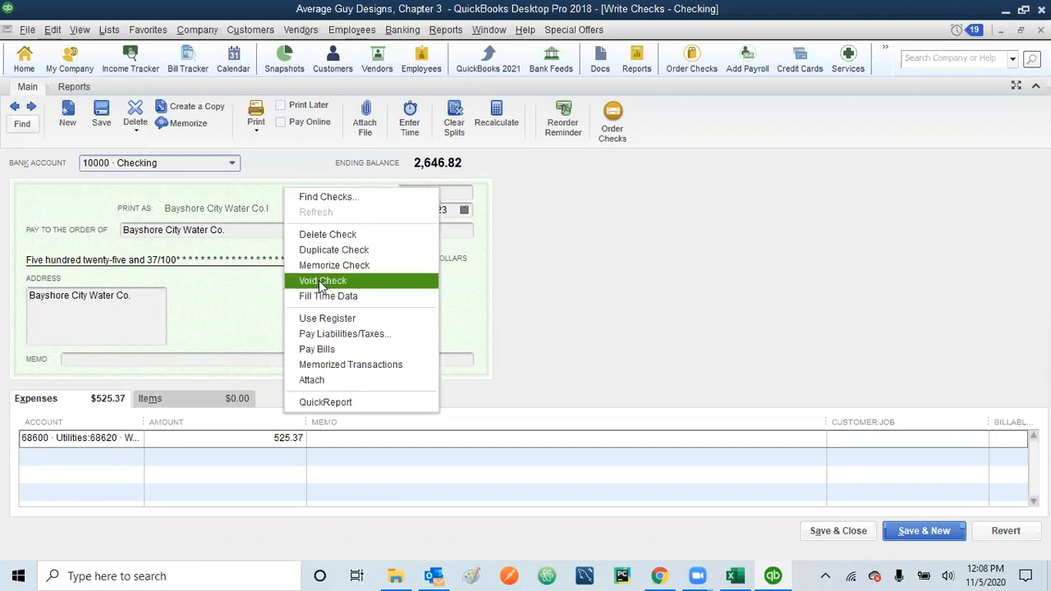
pyautogui.click(476, 316)
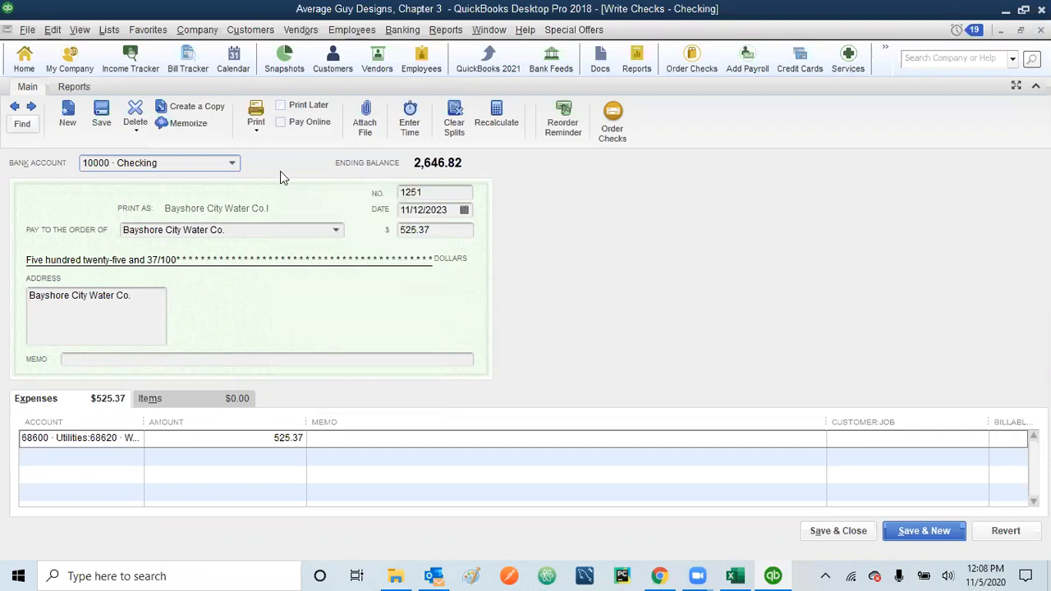
# Step: Void check 1251 using Edit > Void Check
pyautogui.click(137, 133)
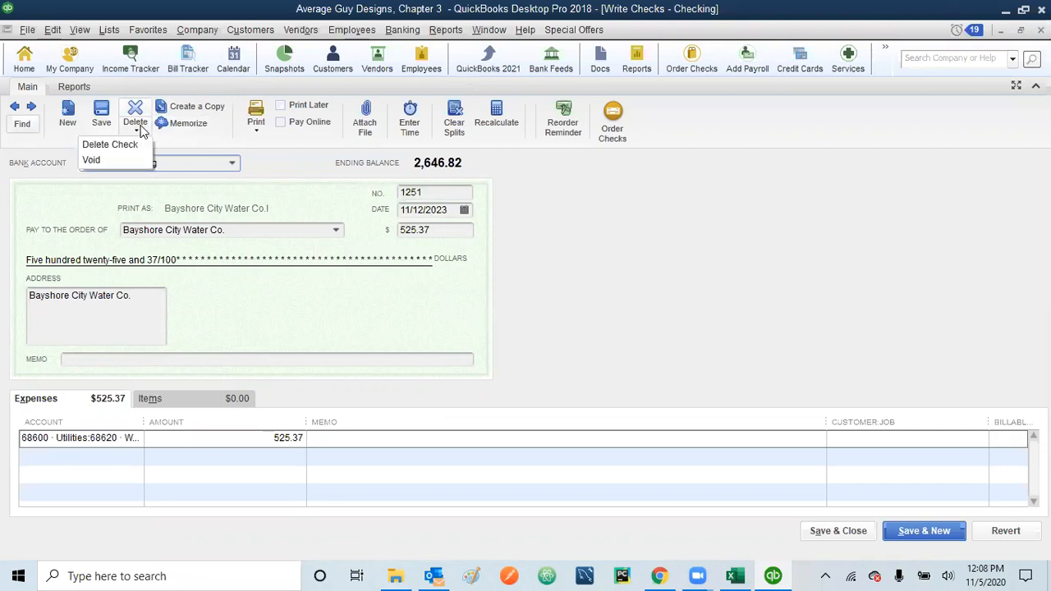
pyautogui.click(278, 188)
pyautogui.click(52, 30)
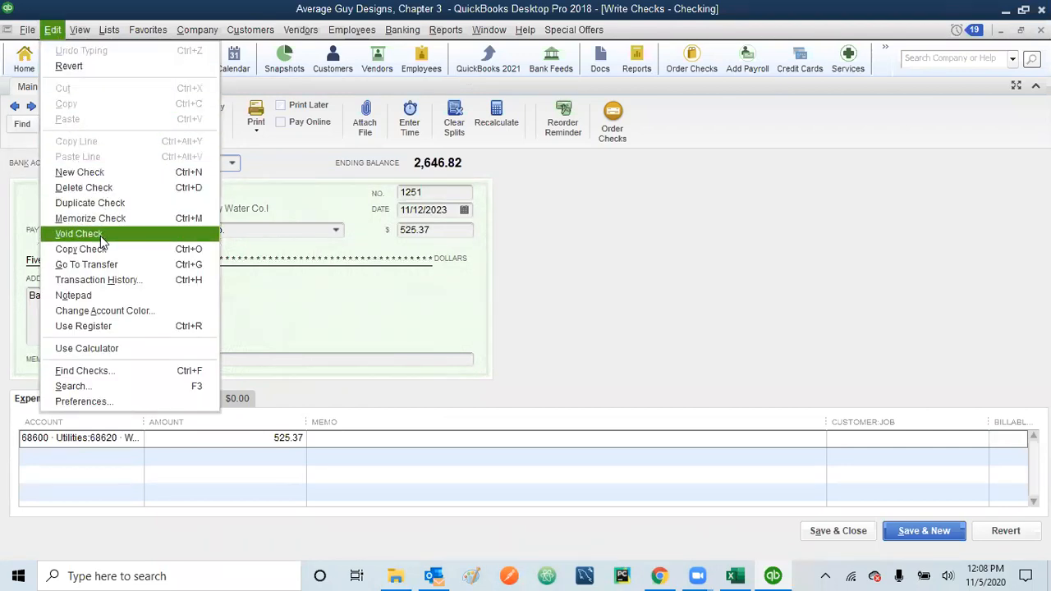
pyautogui.press('Escape')
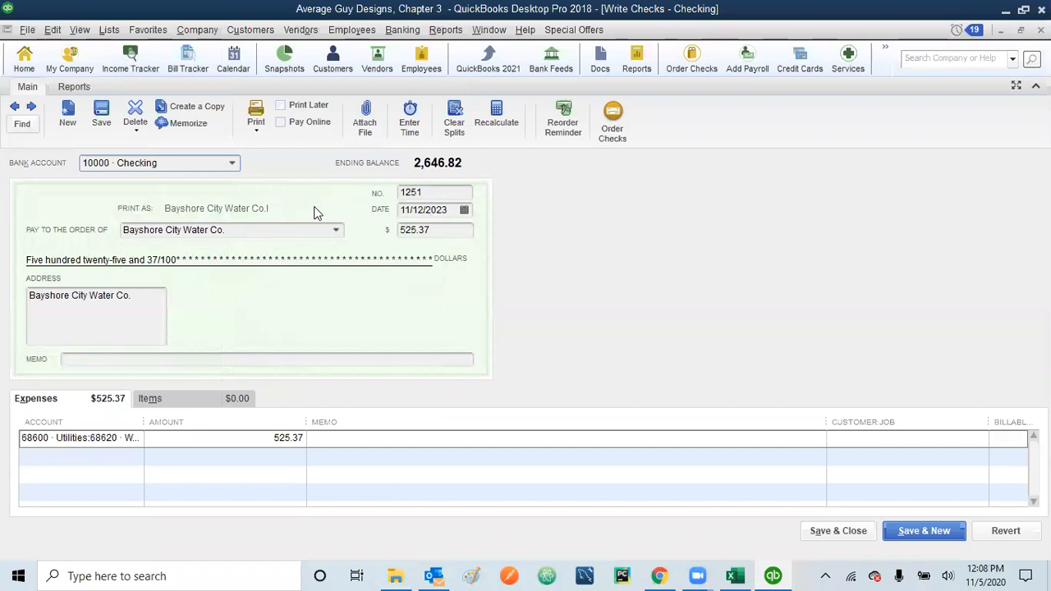
pyautogui.rightClick(317, 213)
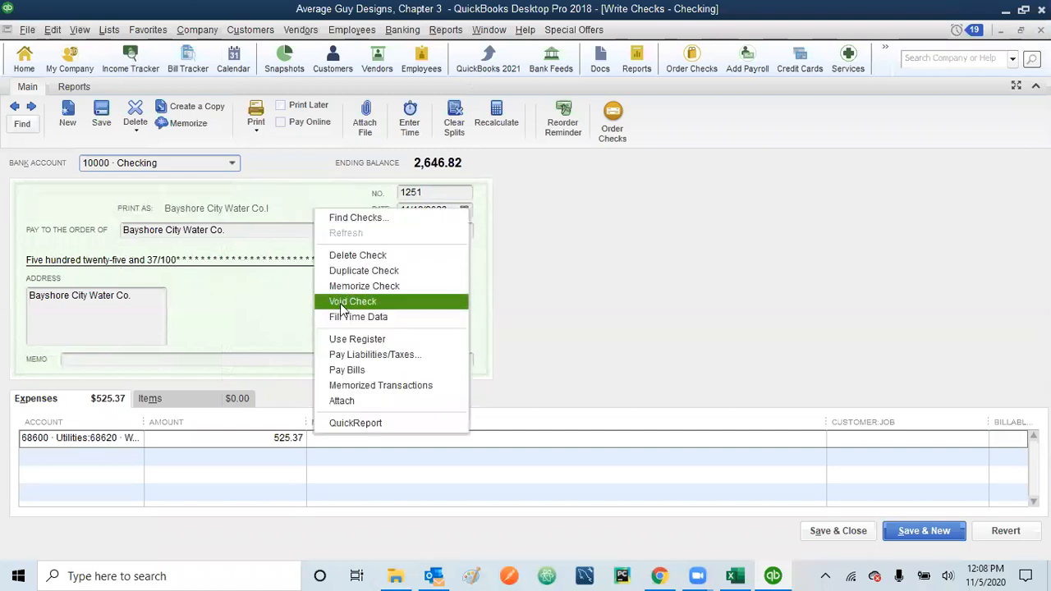
pyautogui.click(488, 317)
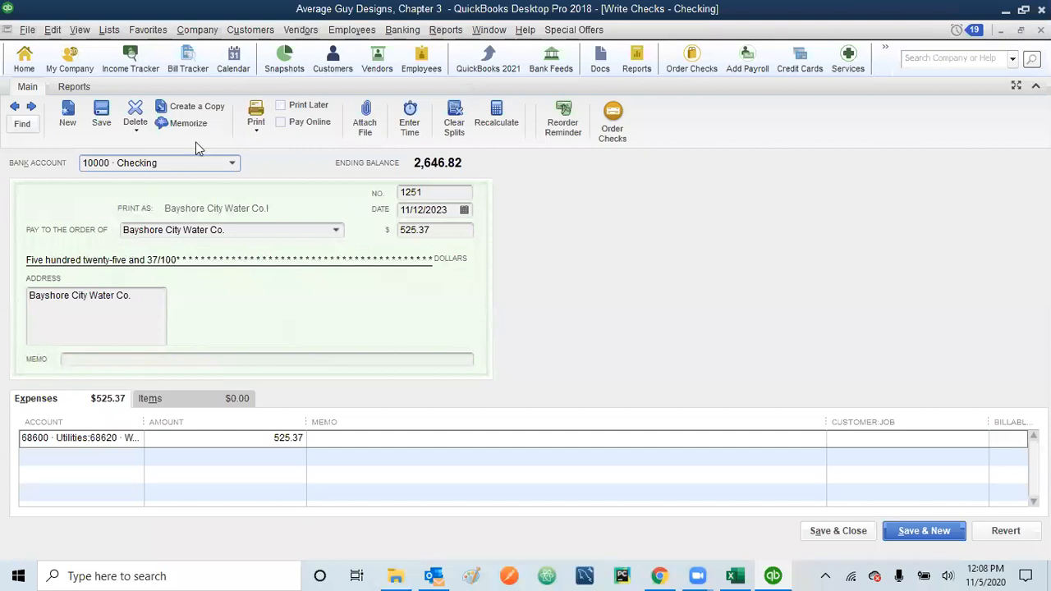
pyautogui.click(51, 30)
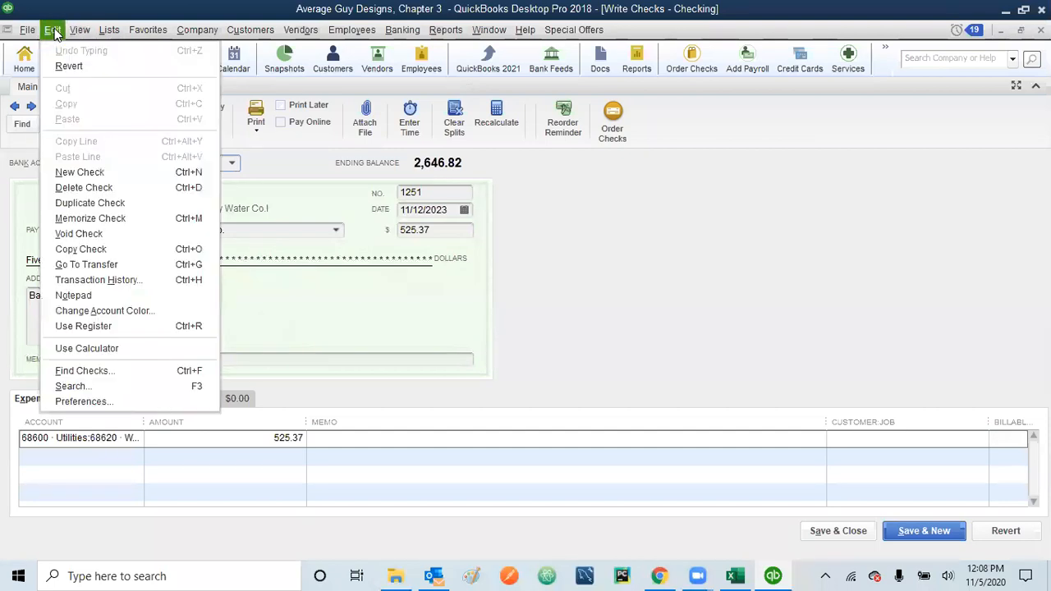
pyautogui.click(85, 232)
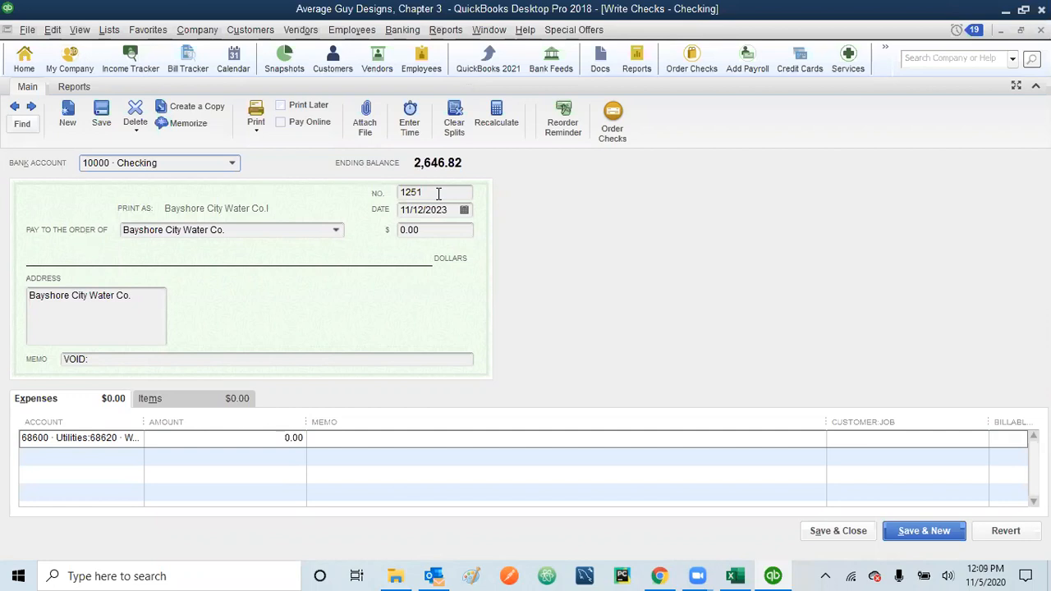
# Step: Extend the VOID memo: 'incorrectly processed, should have been entered through pay bills, not write checks'
pyautogui.click(116, 361)
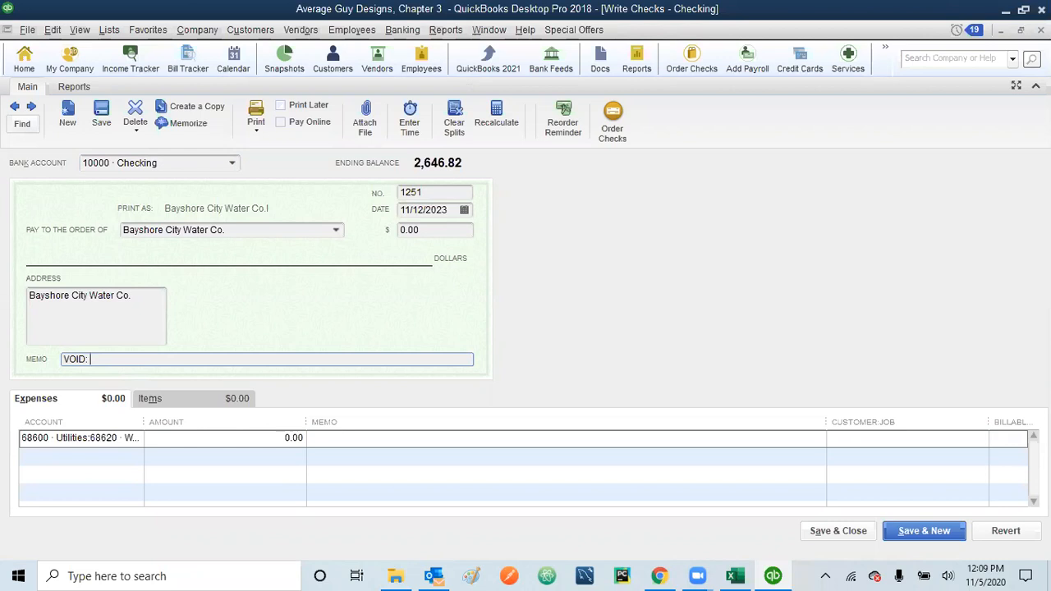
pyautogui.write('in')
pyautogui.write('correctly processes')
pyautogui.press('BackSpace')
pyautogui.write('d, should have ')
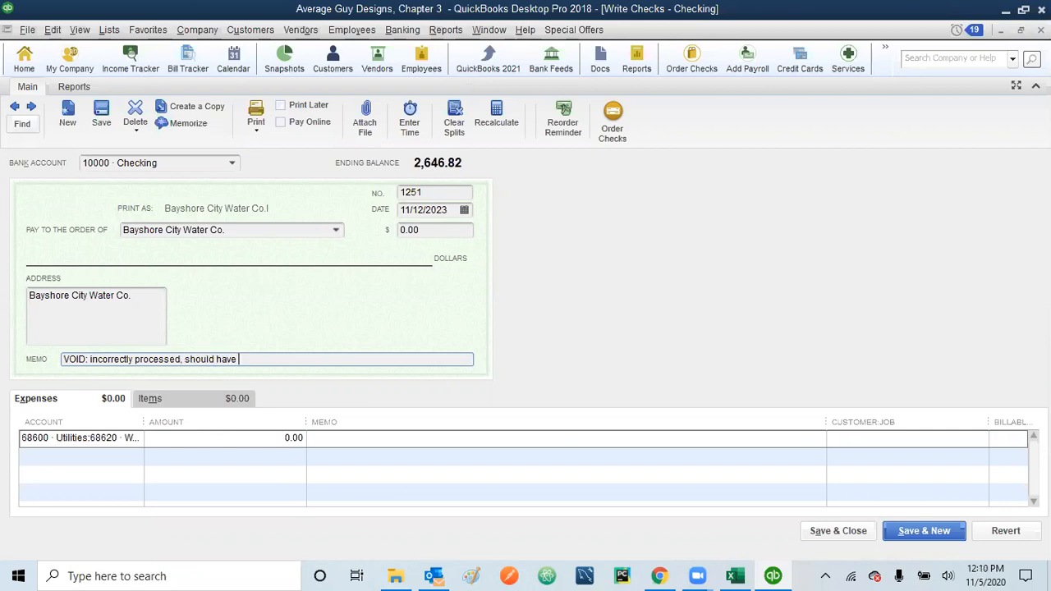
pyautogui.write('been entered through')
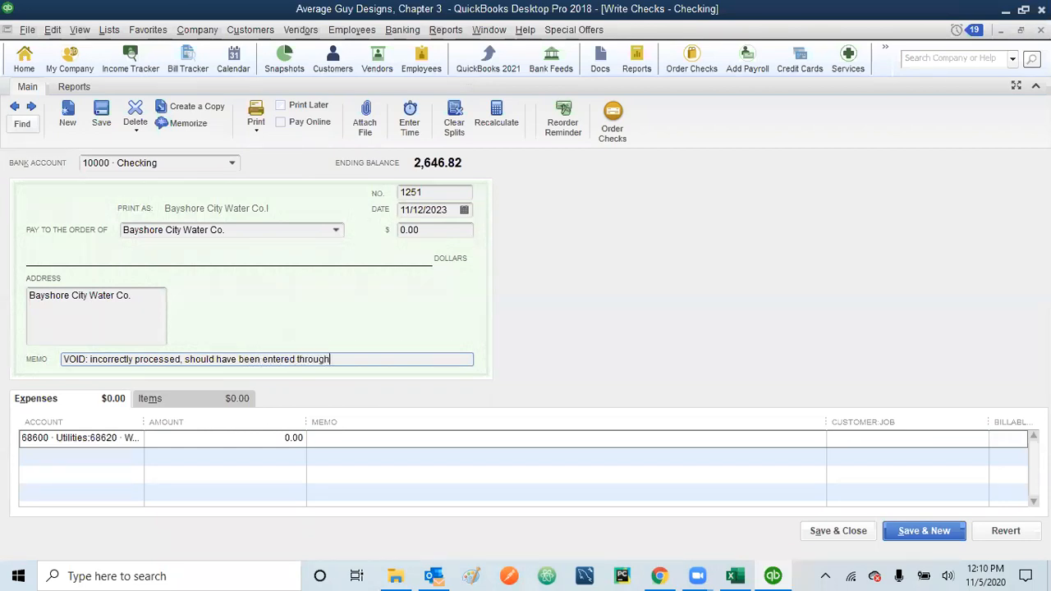
pyautogui.write('pay bills, not write checks')
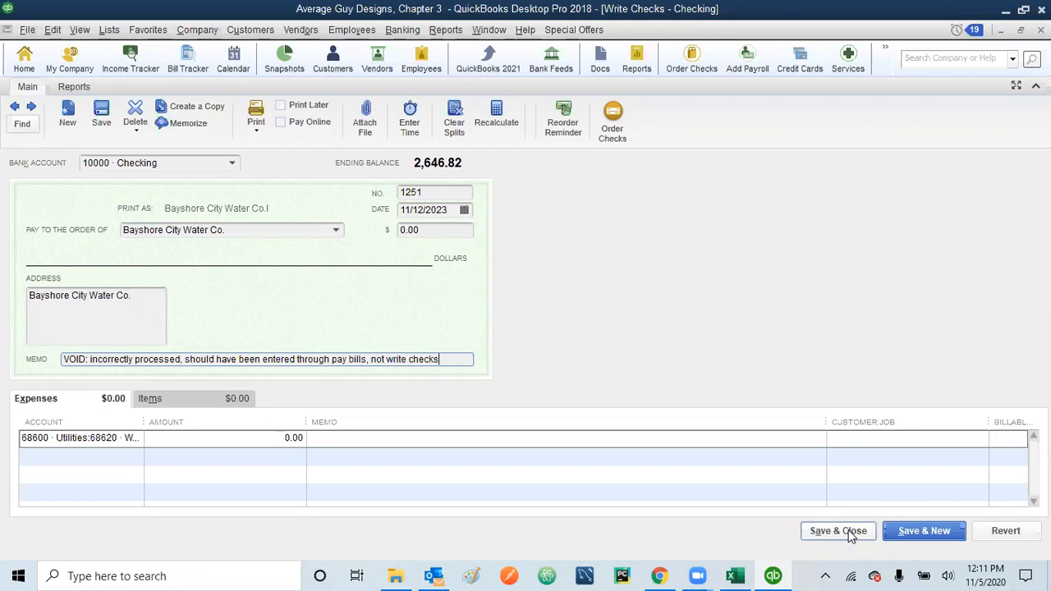
# Step: Save voided check 1251 choosing 'No, just void the check', then close Write Checks
pyautogui.click(848, 529)
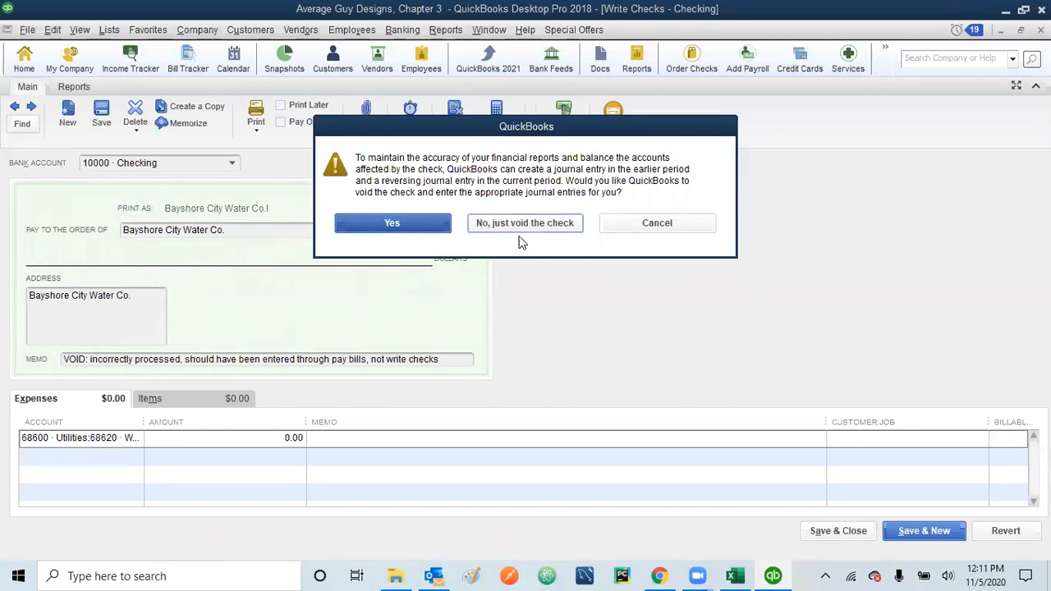
pyautogui.click(547, 225)
pyautogui.press('Escape')
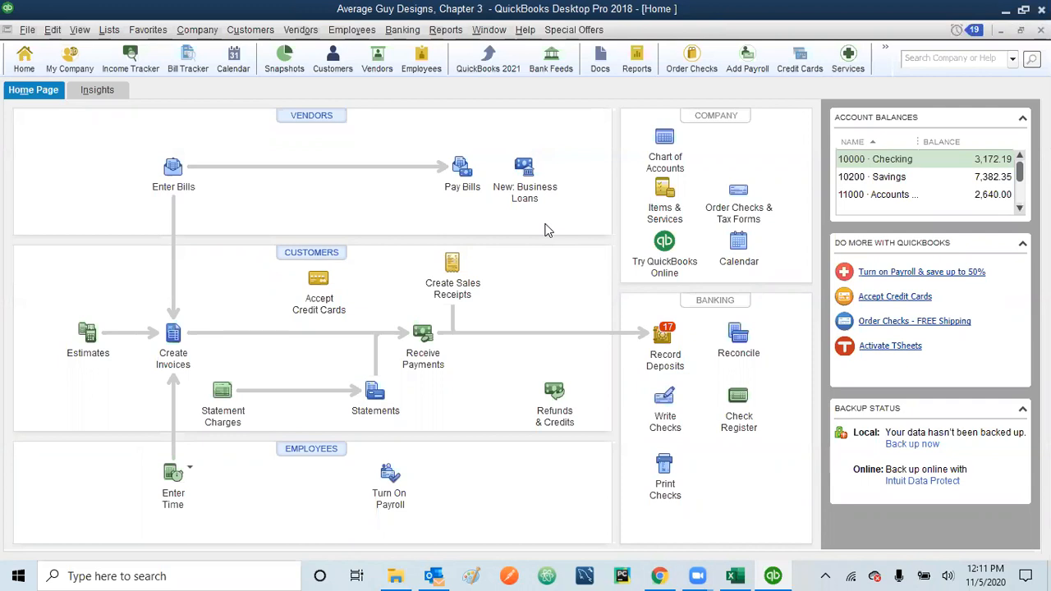
# Step: Pay the 525.37 Bayshore City Water Co. bill from 10000 · Checking, dated 11/25/2023
pyautogui.click(466, 174)
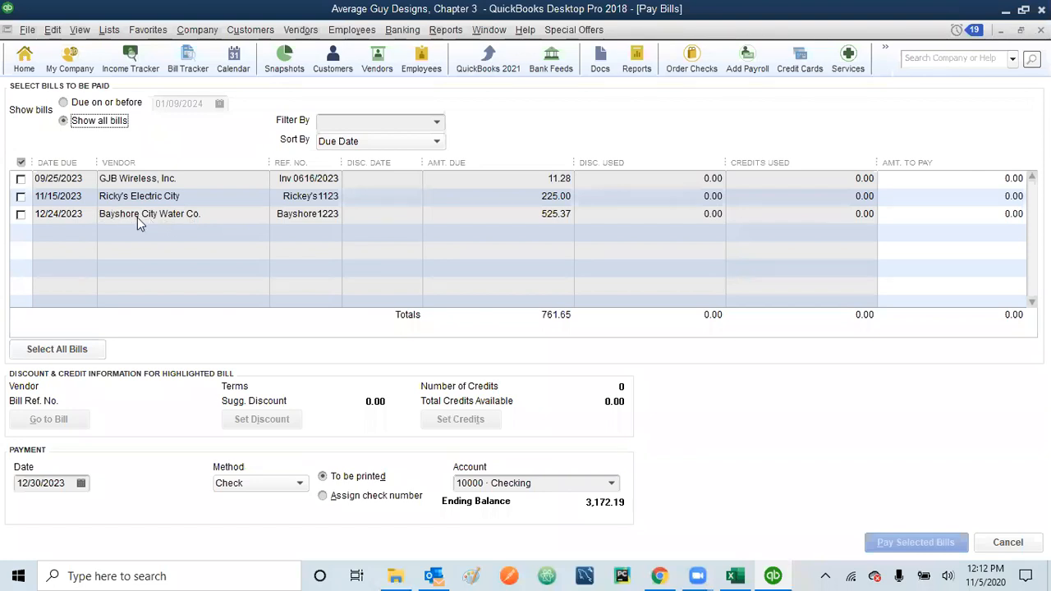
pyautogui.click(20, 214)
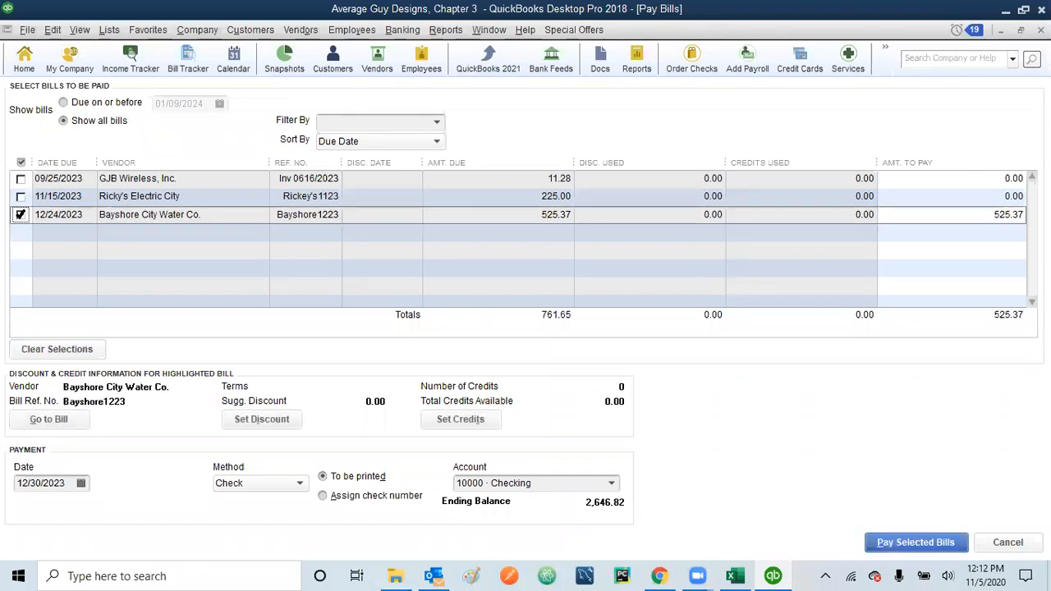
pyautogui.click(69, 482)
pyautogui.moveTo(69, 482); pyautogui.dragTo(7, 485)
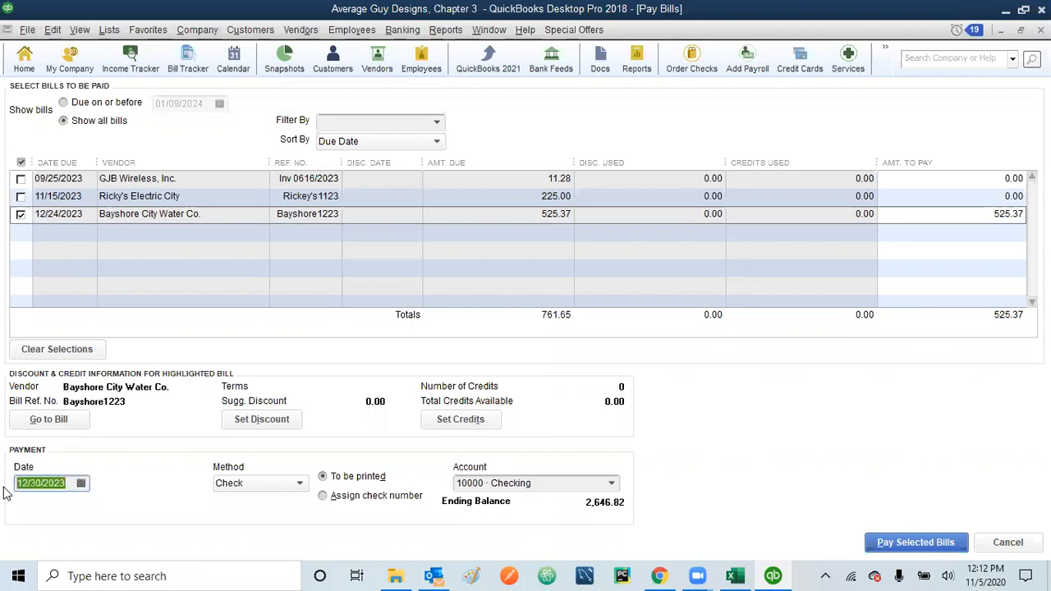
pyautogui.write('112523')
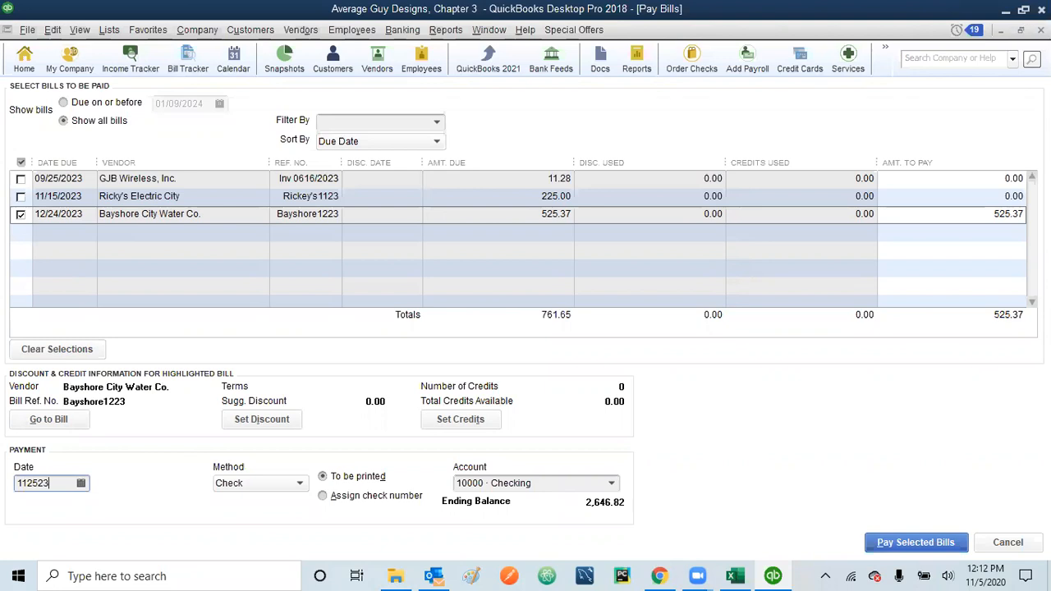
pyautogui.press('Tab')
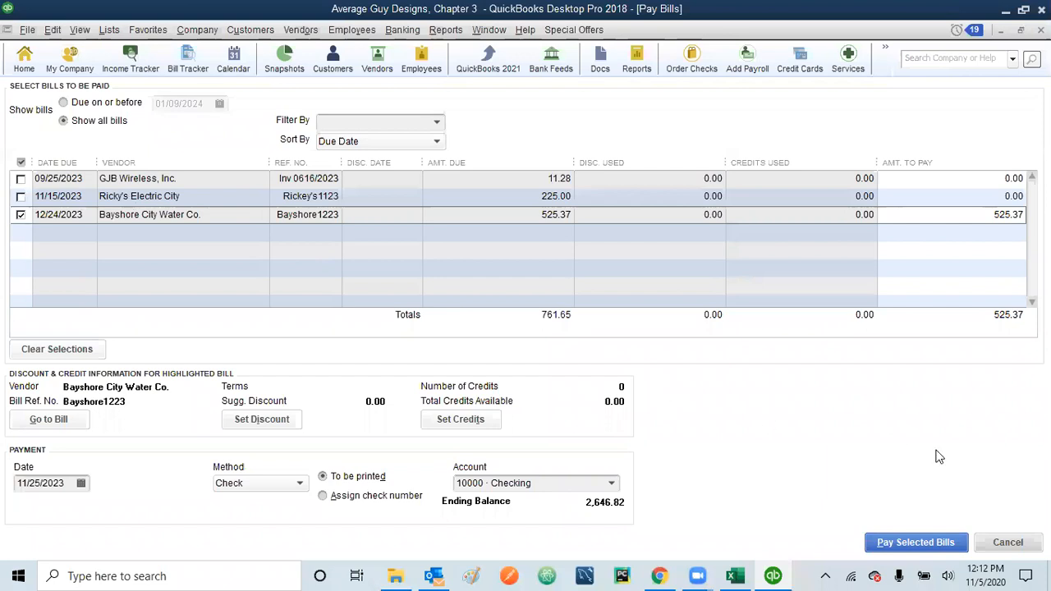
pyautogui.click(910, 546)
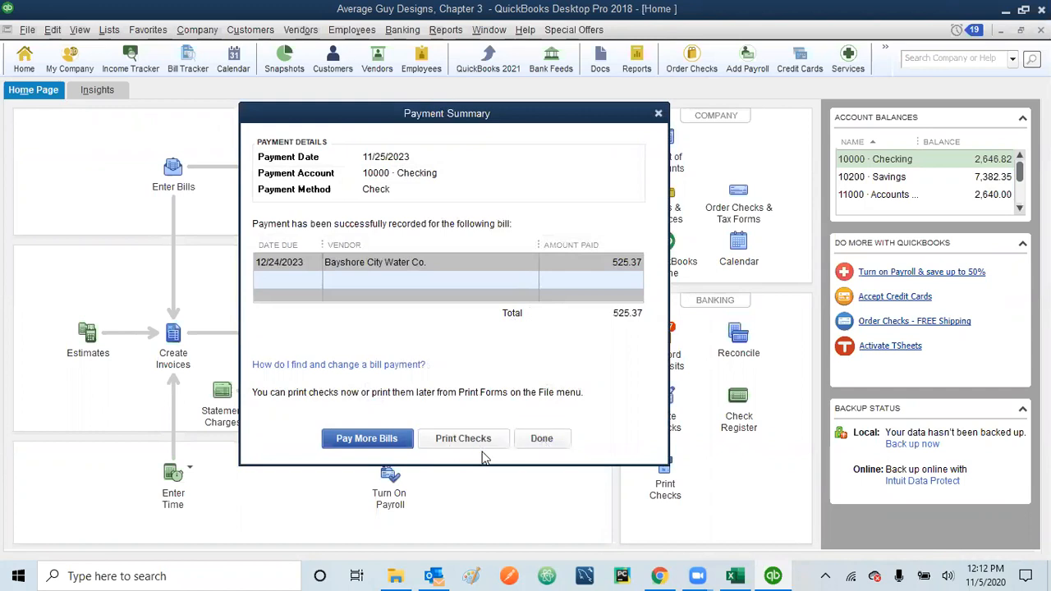
pyautogui.click(541, 439)
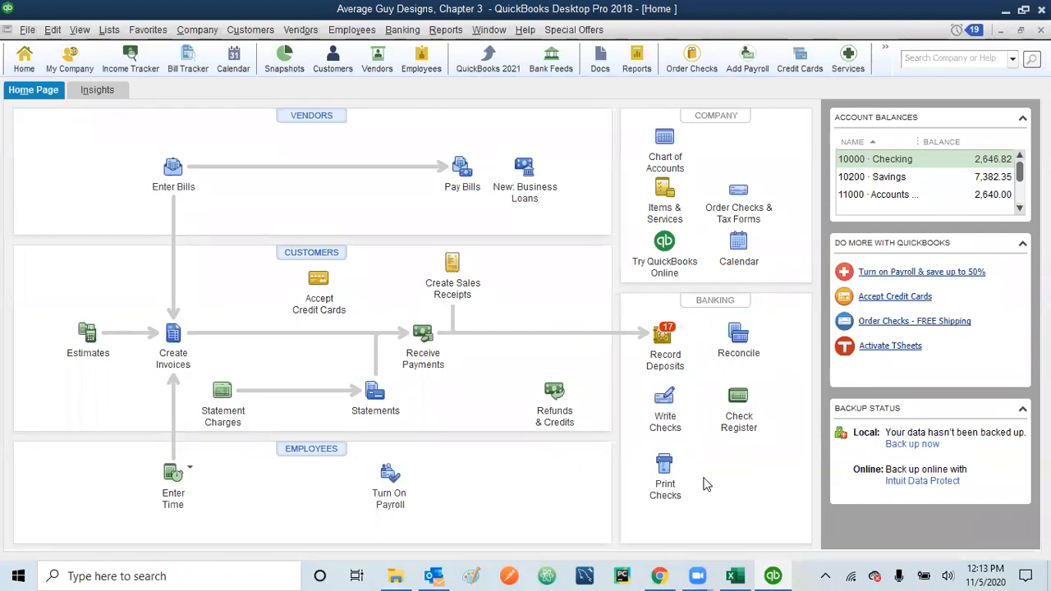
pyautogui.click(665, 472)
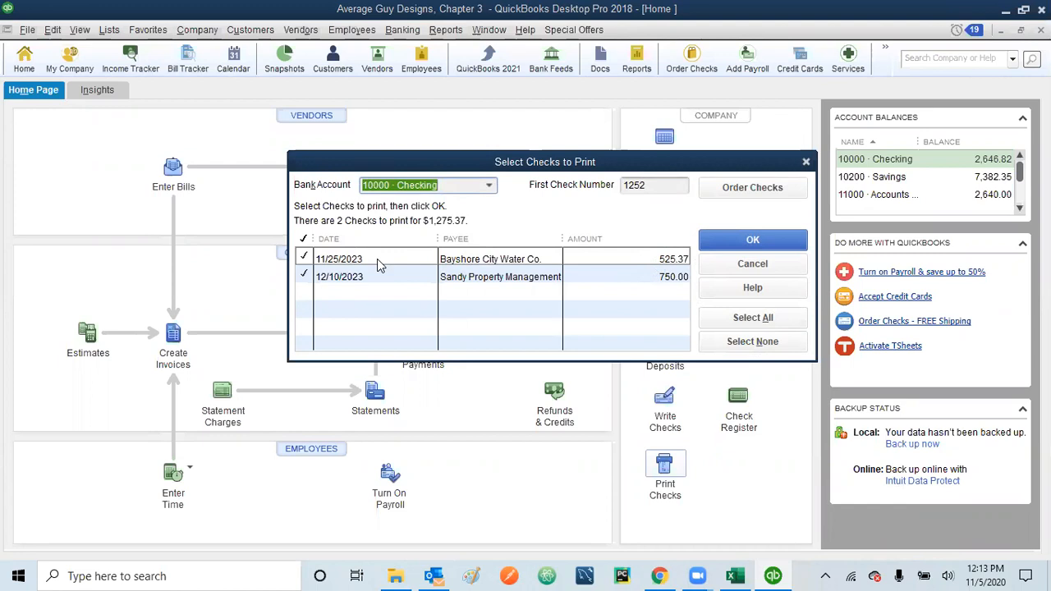
pyautogui.click(653, 185)
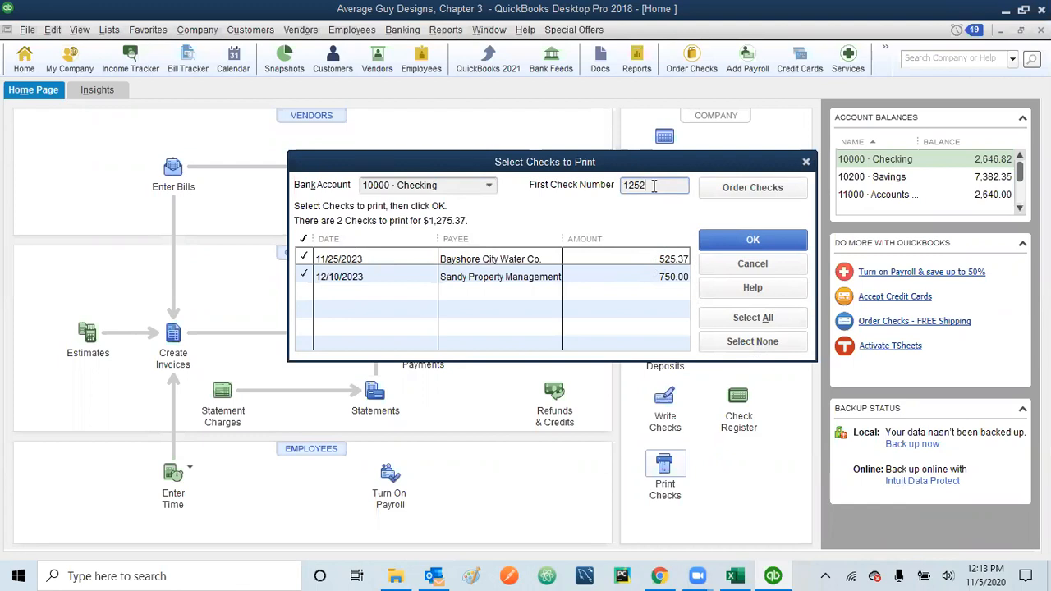
pyautogui.press('BackSpace')
pyautogui.write('1')
pyautogui.click(805, 162)
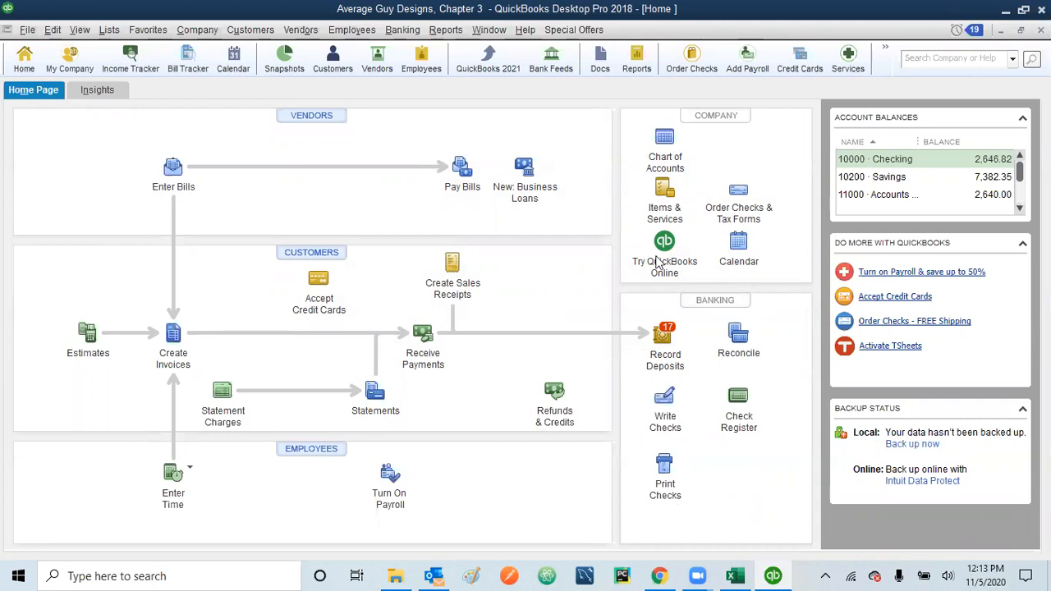
# Step: Run the A/P Aging Detail report for All dates, showing Total Current 236.28
pyautogui.click(446, 30)
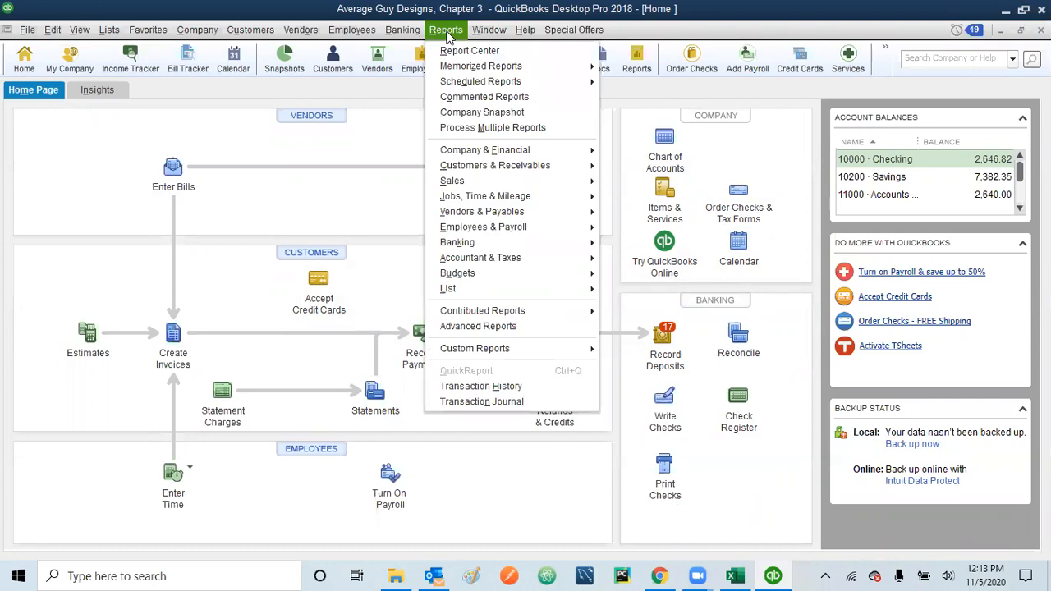
pyautogui.moveTo(502, 217)
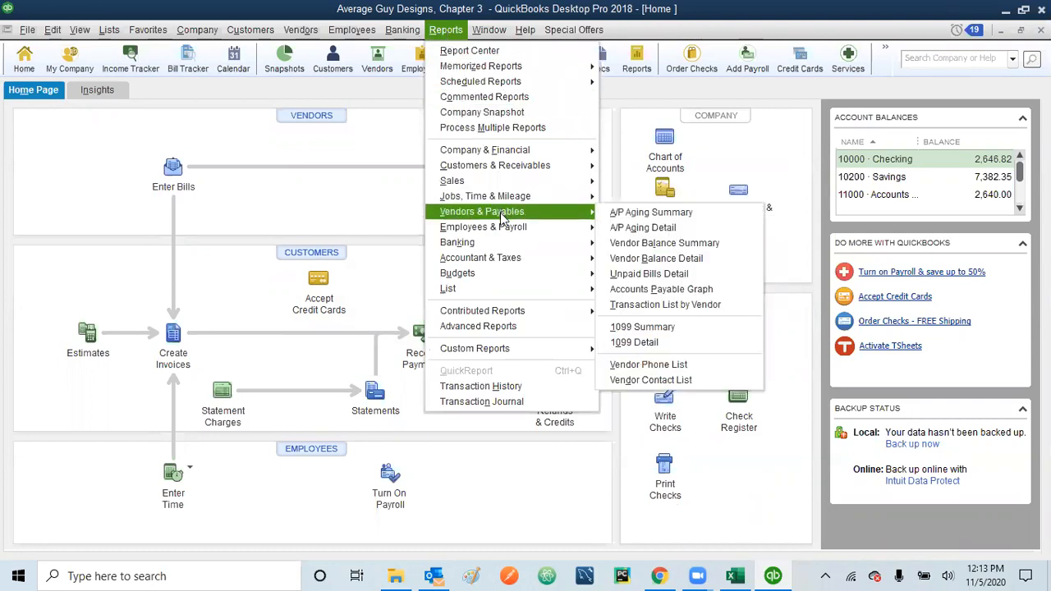
pyautogui.click(637, 230)
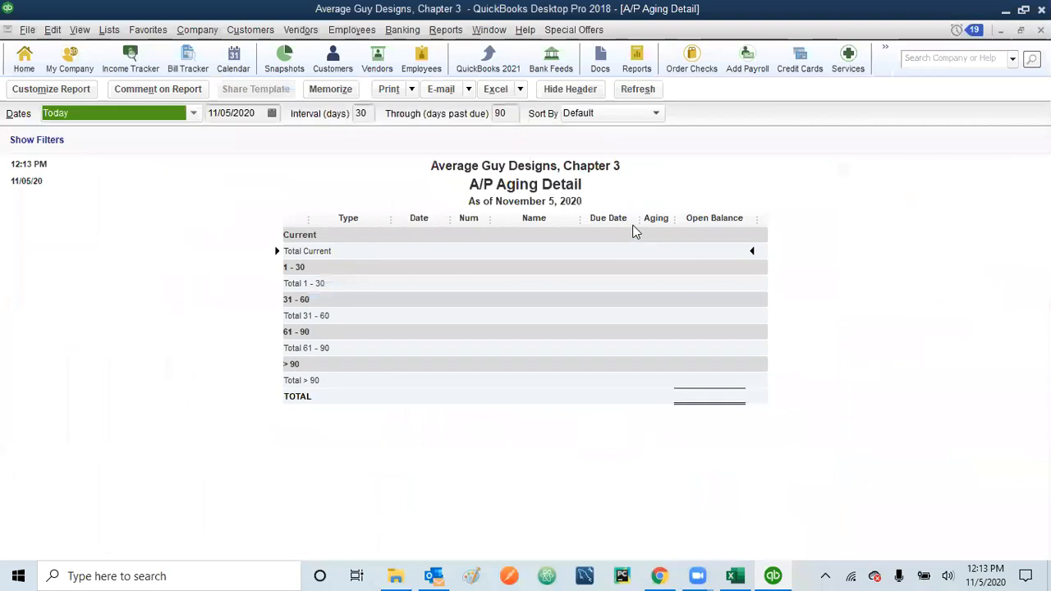
pyautogui.click(195, 115)
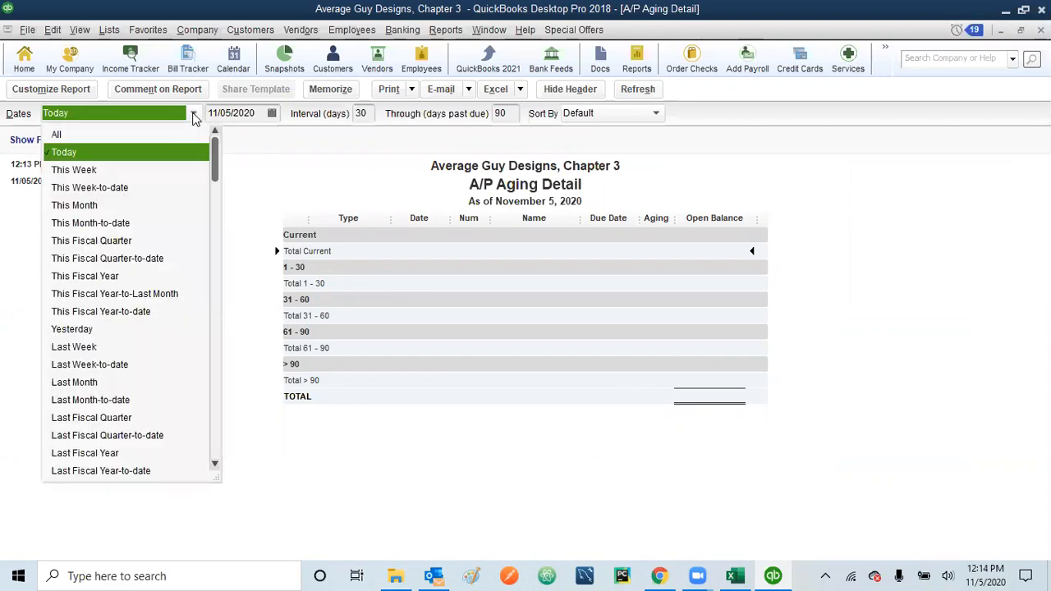
pyautogui.click(152, 136)
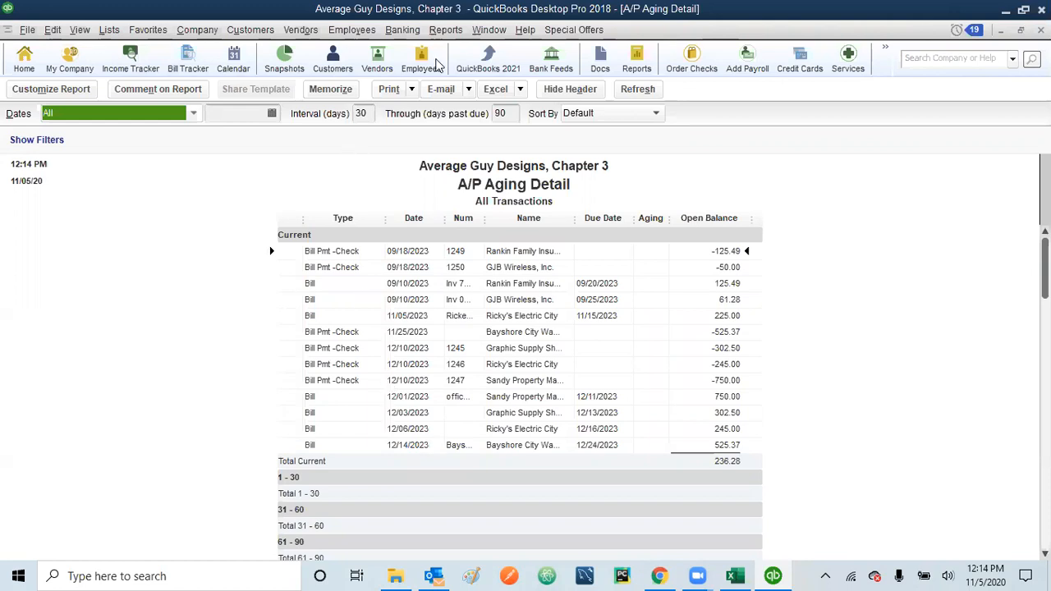
pyautogui.click(463, 33)
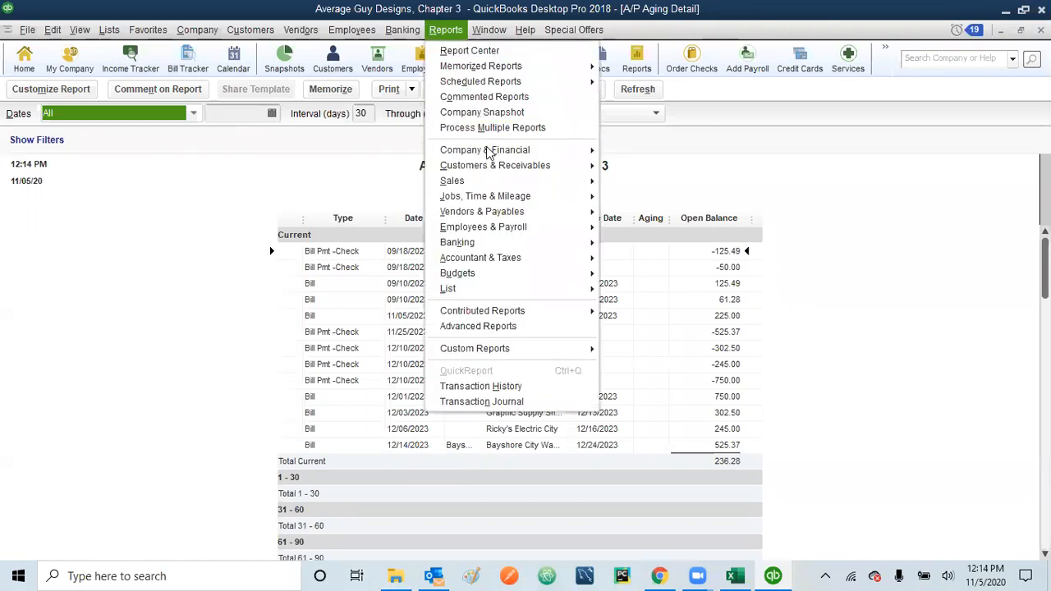
# Step: Run Profit & Loss Standard for All dates, showing Water 525.37 and Net Income 2,387.87
pyautogui.moveTo(490, 153)
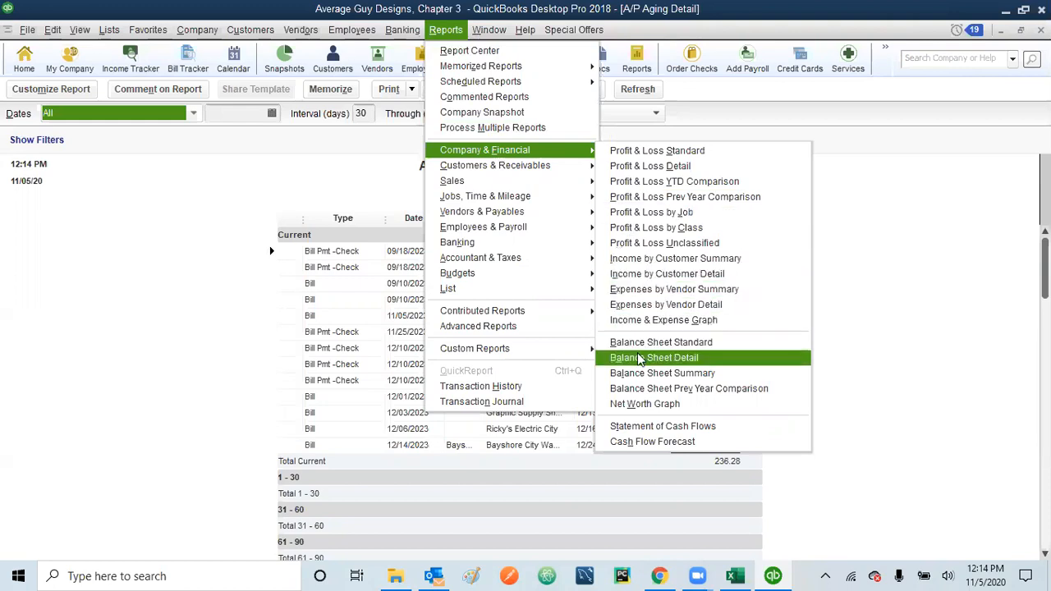
pyautogui.click(656, 153)
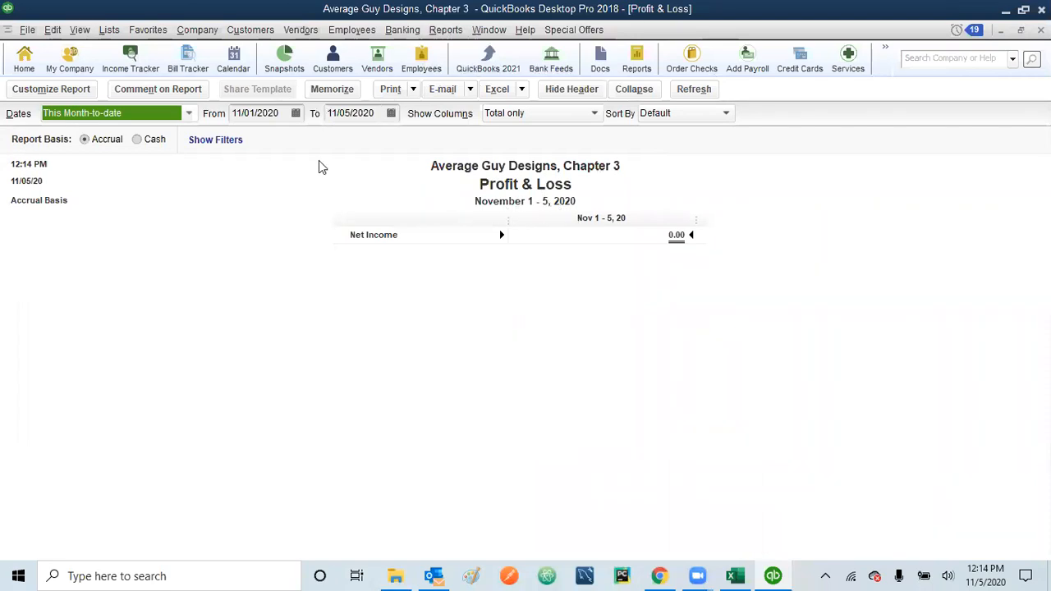
pyautogui.click(189, 114)
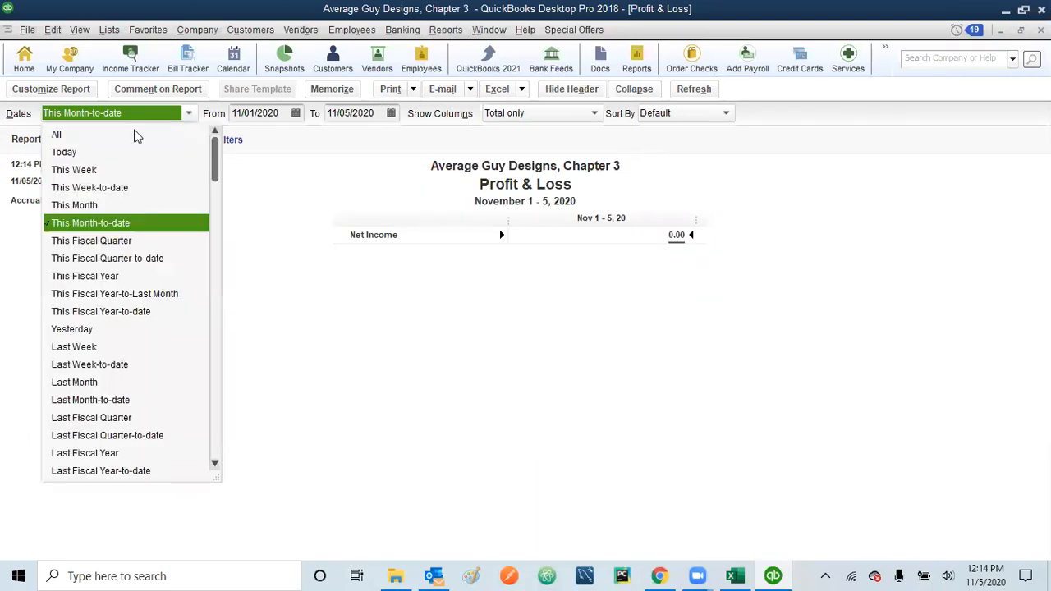
pyautogui.click(59, 135)
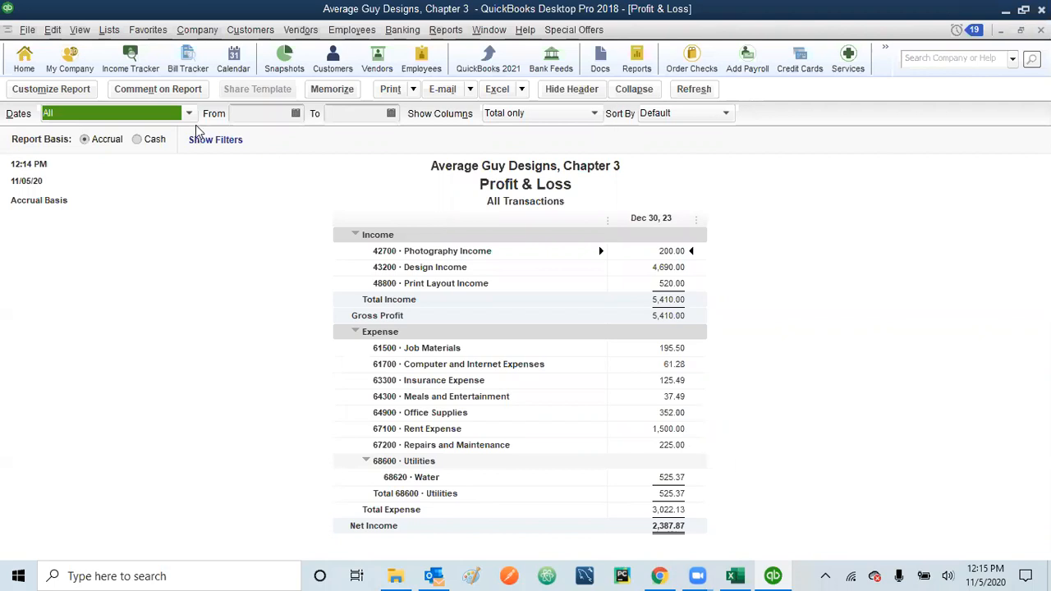
pyautogui.click(444, 33)
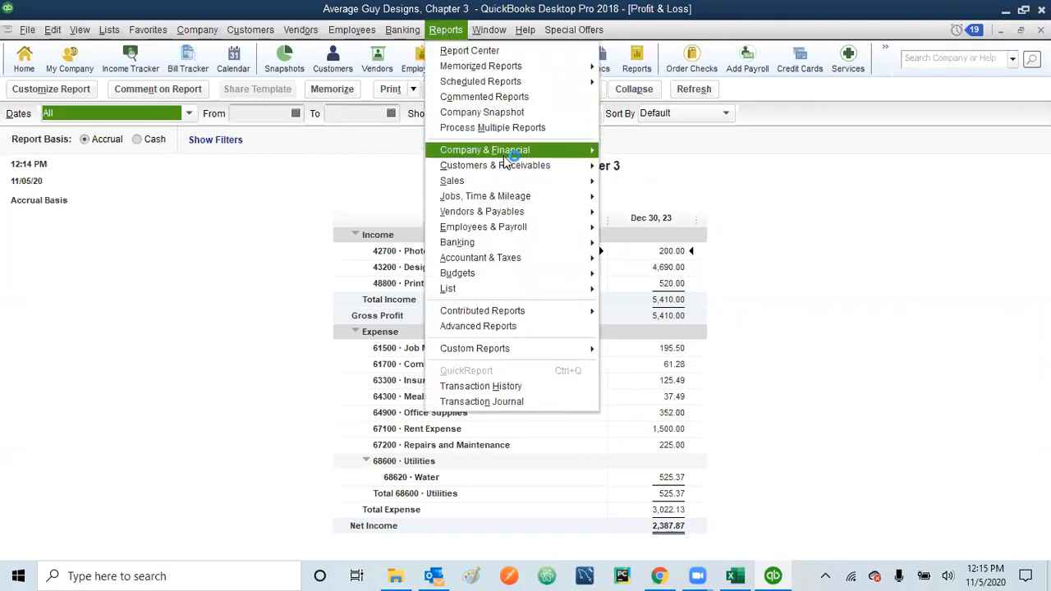
pyautogui.moveTo(538, 152)
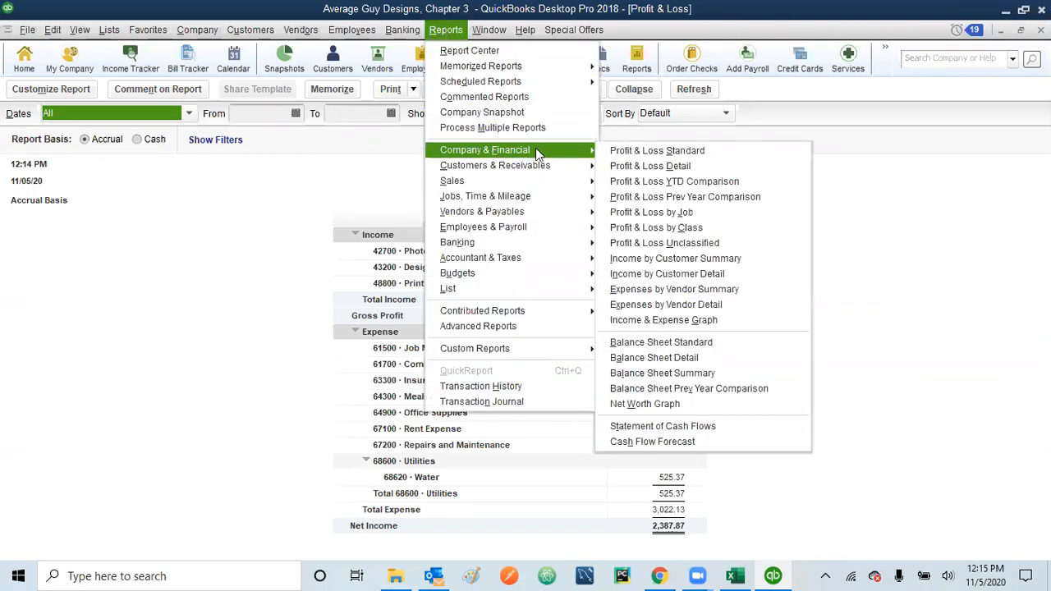
# Step: Run the Balance Sheet Standard for All dates and check Accounts Payable of 236.28
pyautogui.click(667, 345)
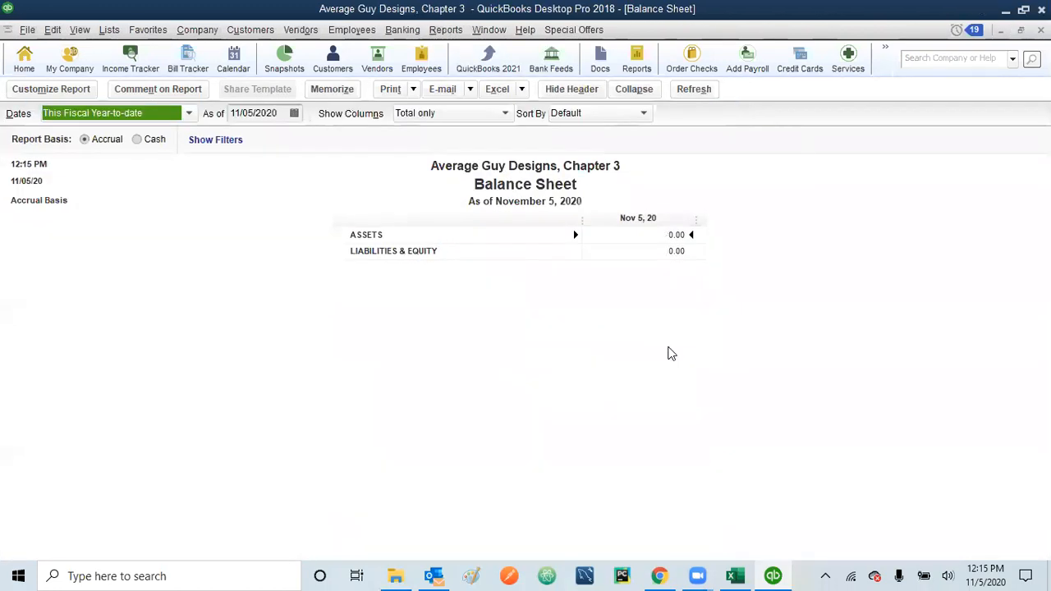
pyautogui.click(189, 116)
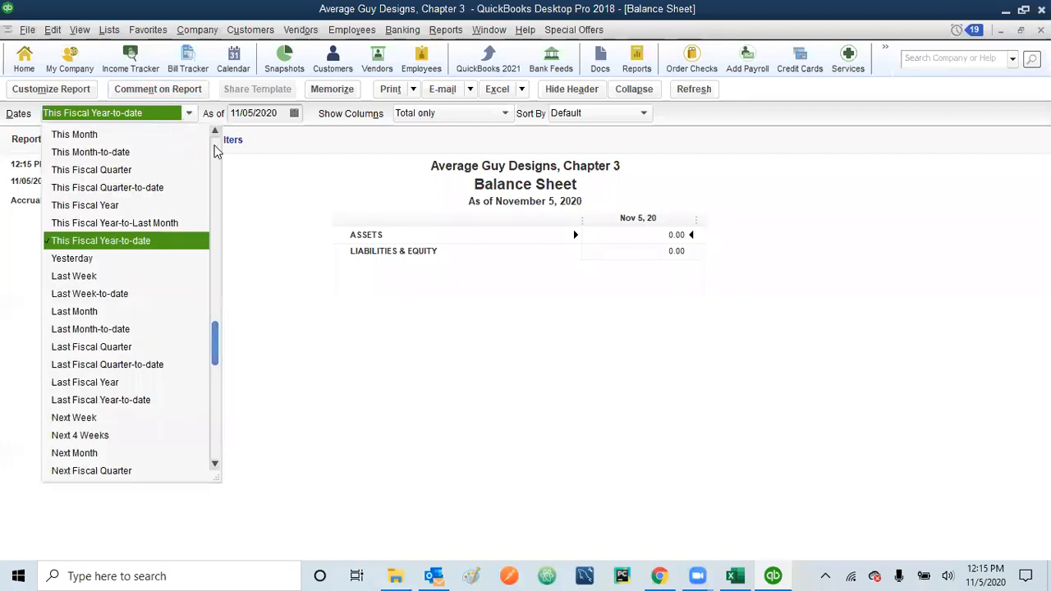
pyautogui.click(215, 150)
pyautogui.click(87, 135)
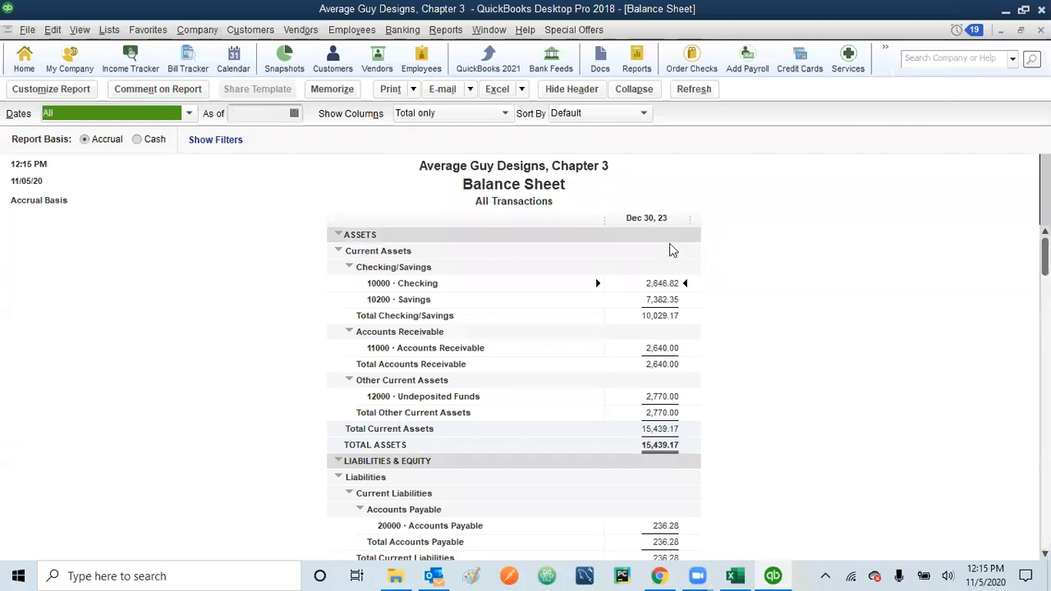
pyautogui.scroll(-3, 513, 385)
pyautogui.scroll(3, 513, 385)
pyautogui.scroll(-3, 513, 385)
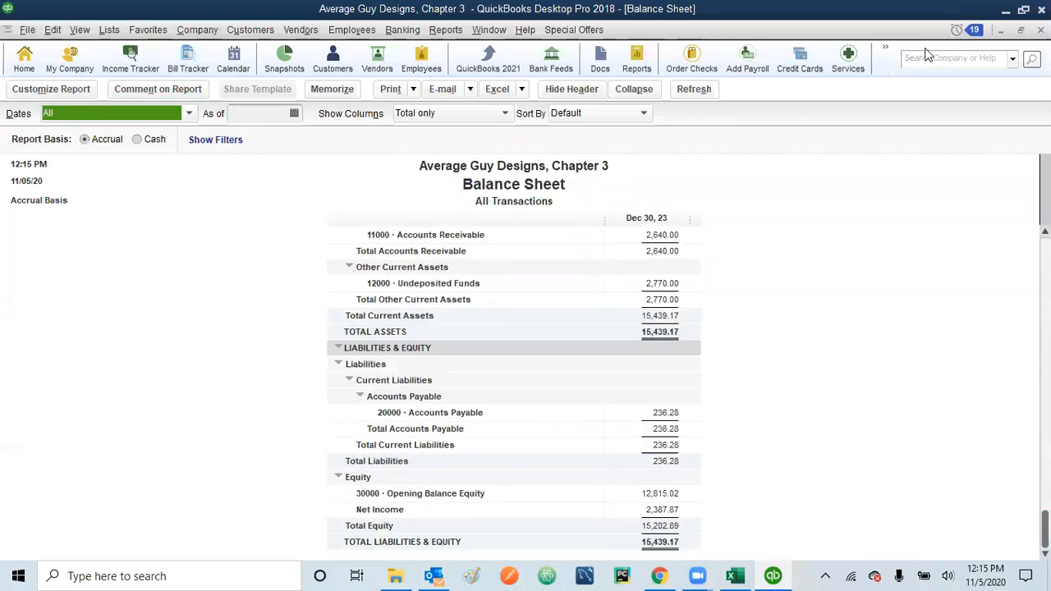
# Step: Minimize the Balance Sheet, Profit & Loss, A/P Aging Detail and Home page windows
pyautogui.click(999, 32)
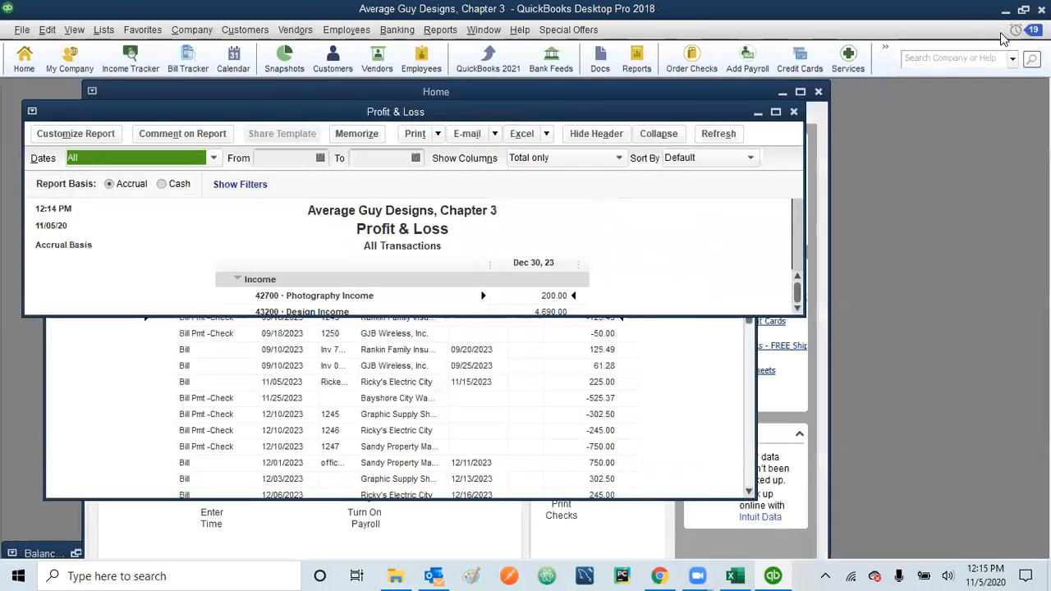
pyautogui.click(757, 113)
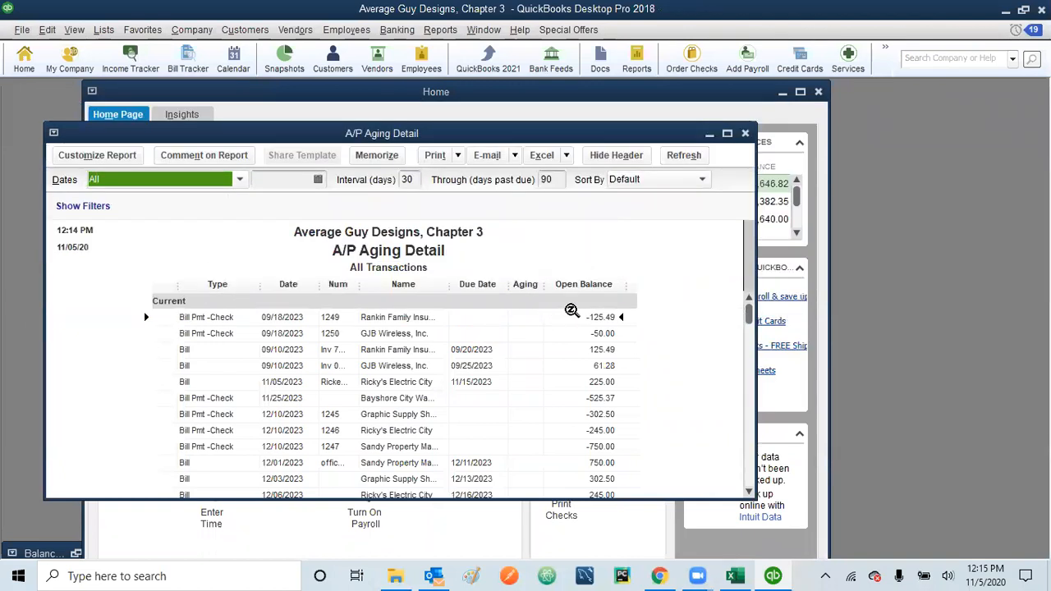
pyautogui.click(709, 133)
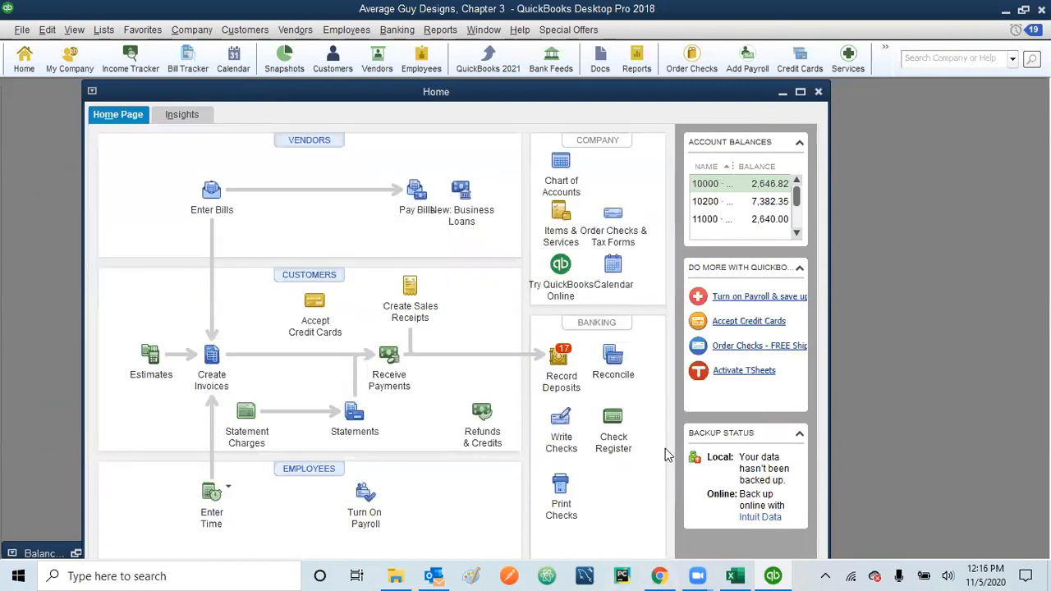
pyautogui.click(781, 93)
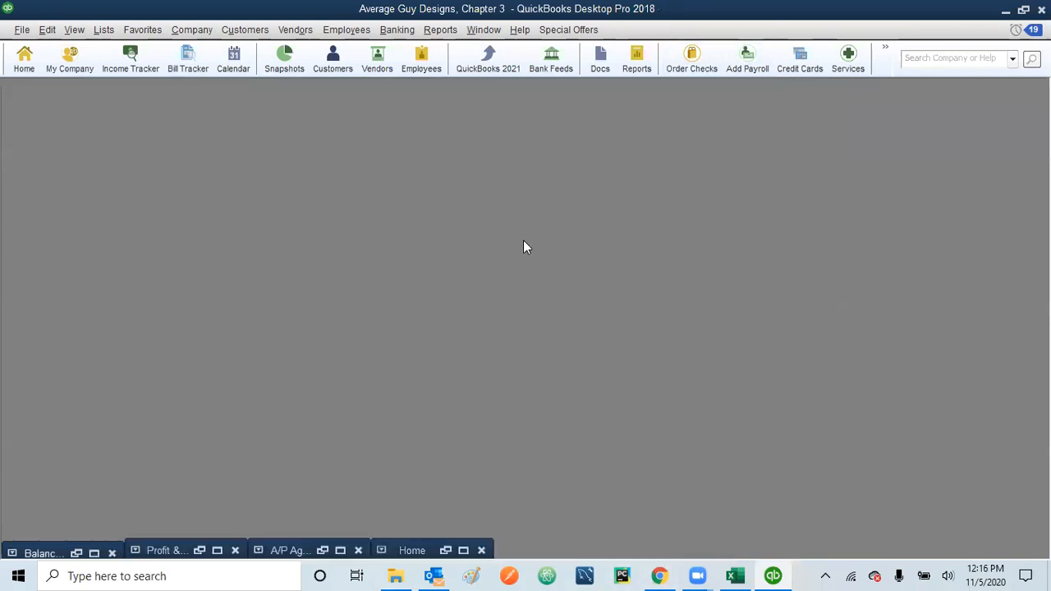
# Step: Restore the Profit & Loss report to review it, then bring up the Balance Sheet
pyautogui.click(217, 551)
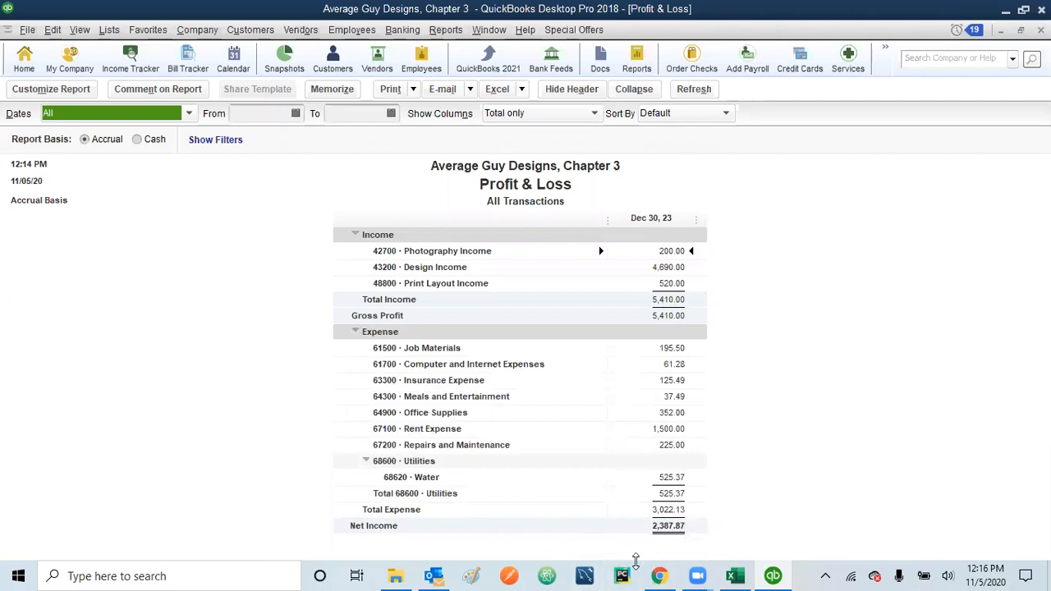
pyautogui.click(1001, 30)
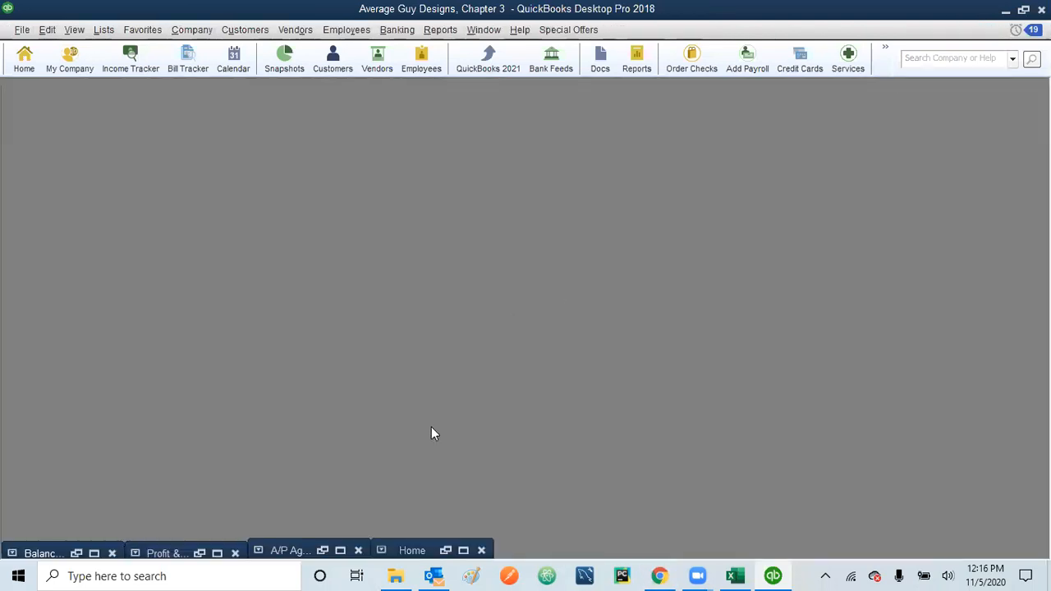
pyautogui.click(94, 554)
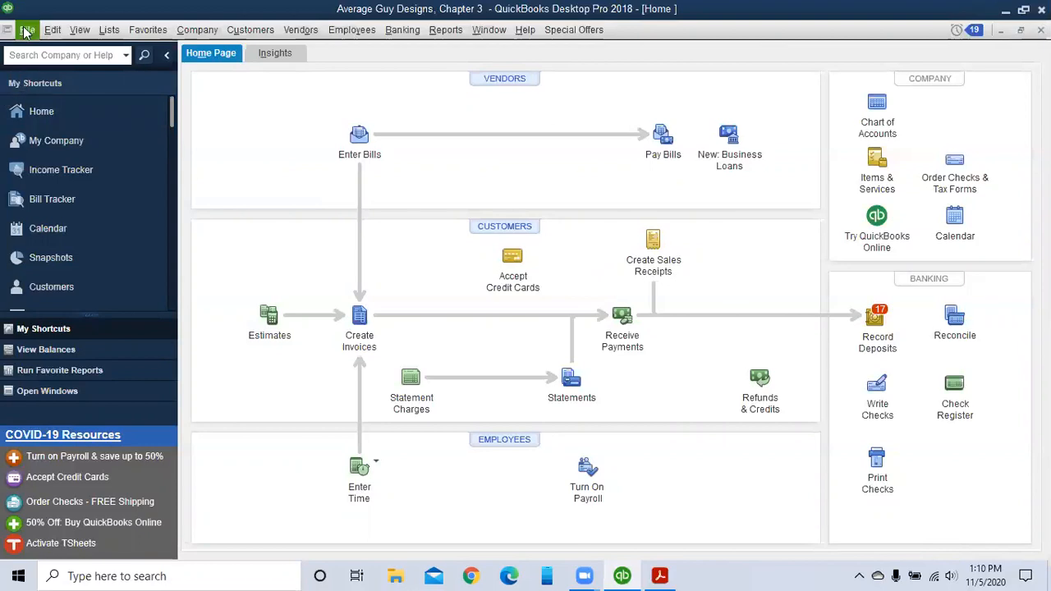
pyautogui.click(49, 31)
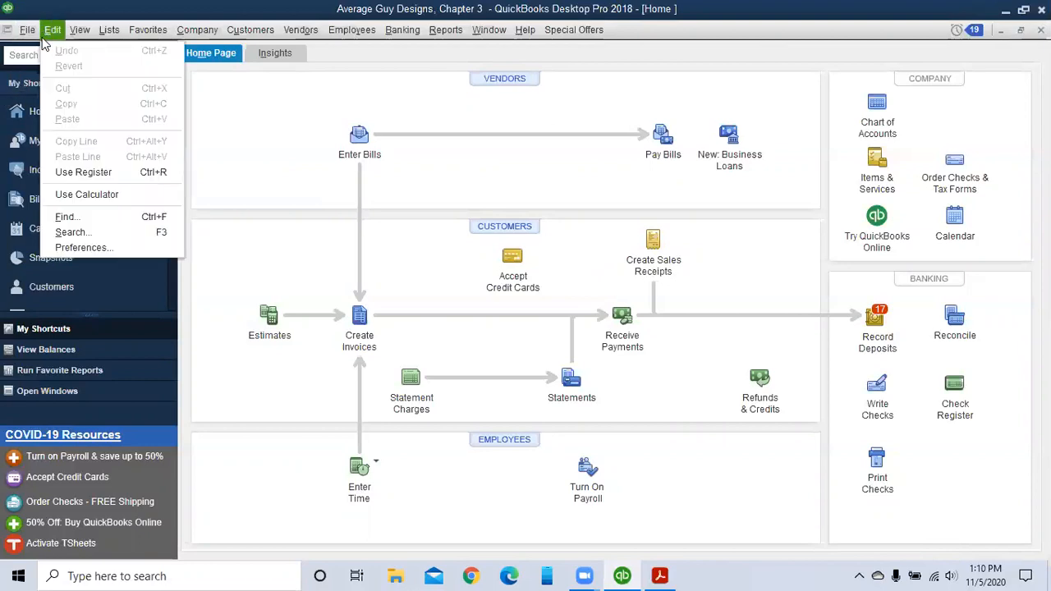
pyautogui.click(74, 219)
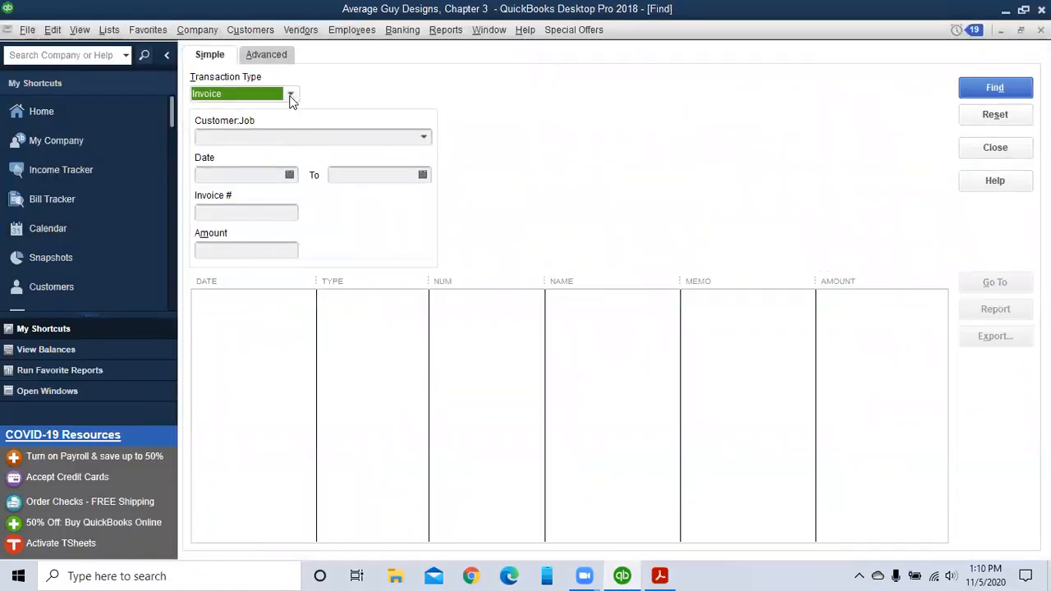
pyautogui.click(292, 96)
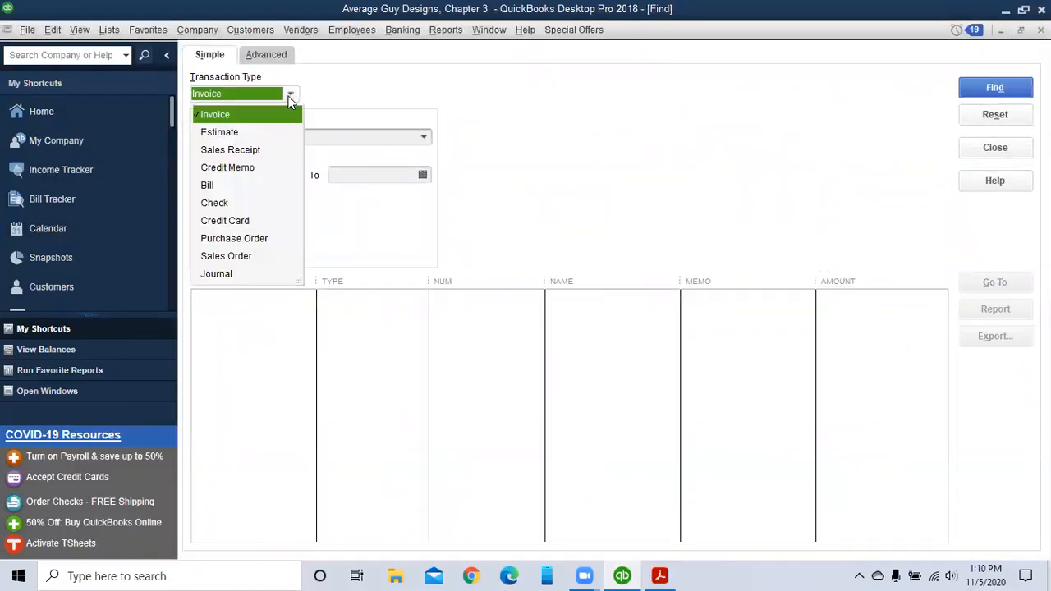
pyautogui.click(211, 203)
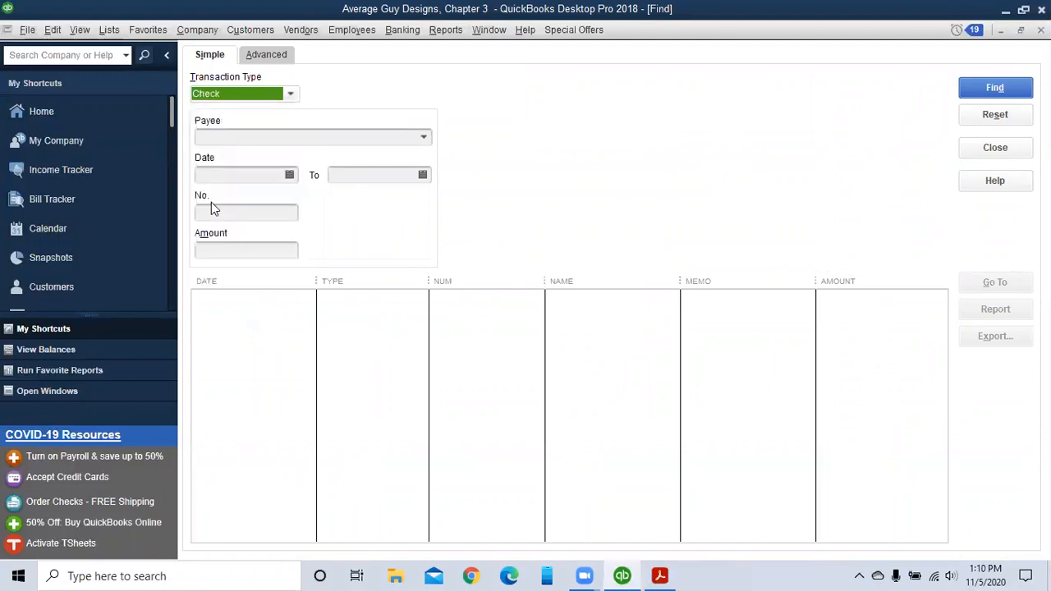
pyautogui.click(424, 139)
pyautogui.scroll(-3, 376, 272)
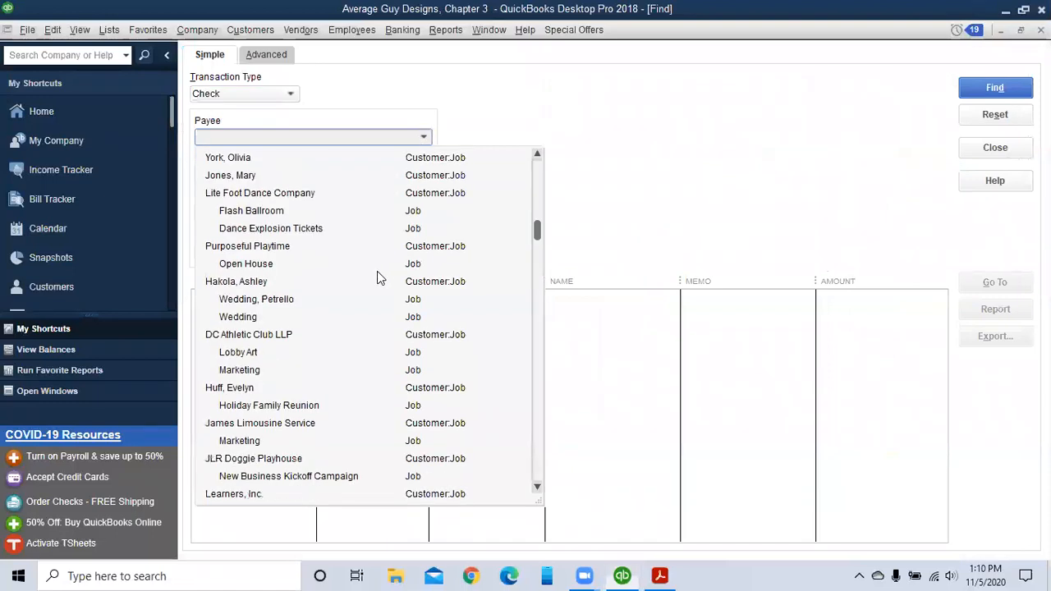
pyautogui.scroll(-4, 372, 279)
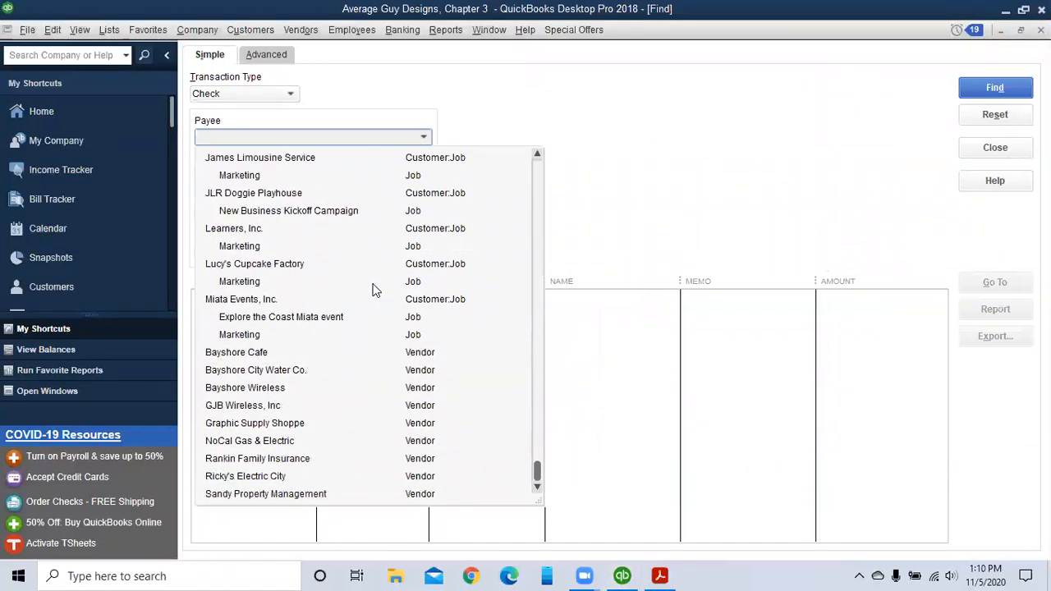
pyautogui.click(255, 369)
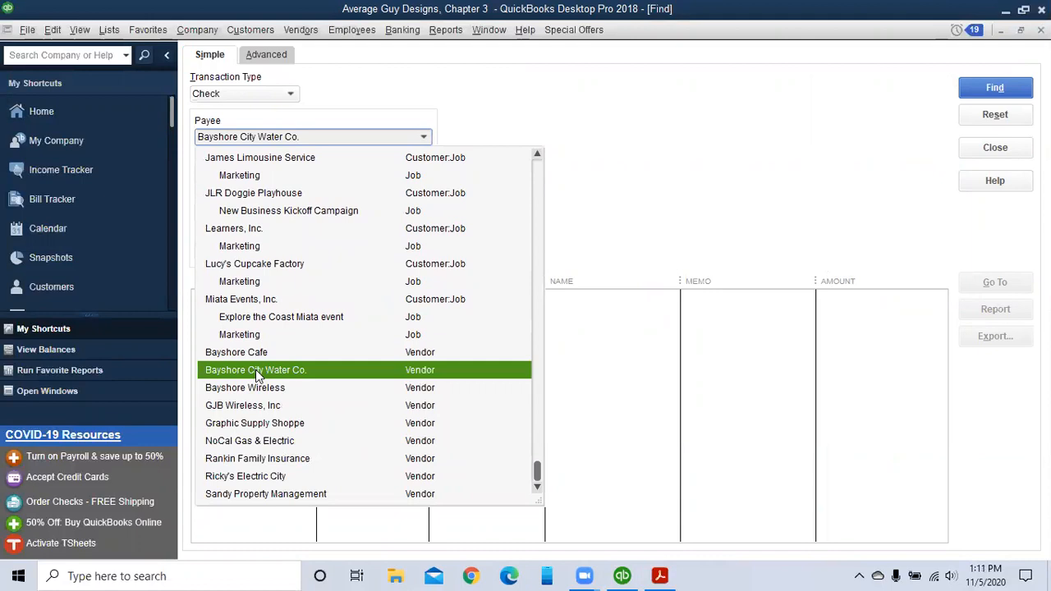
pyautogui.click(255, 370)
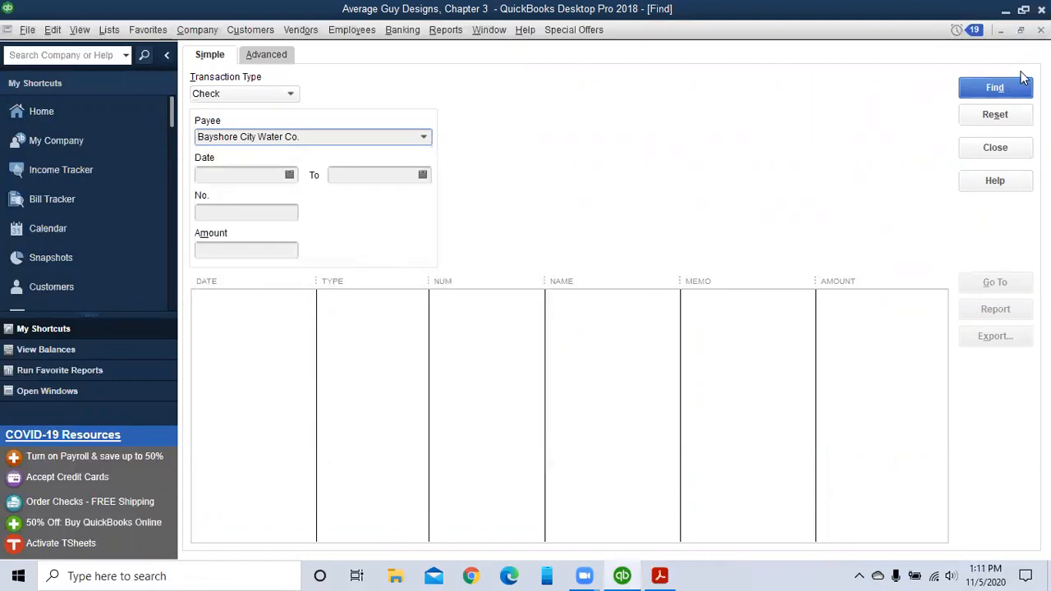
pyautogui.click(1003, 91)
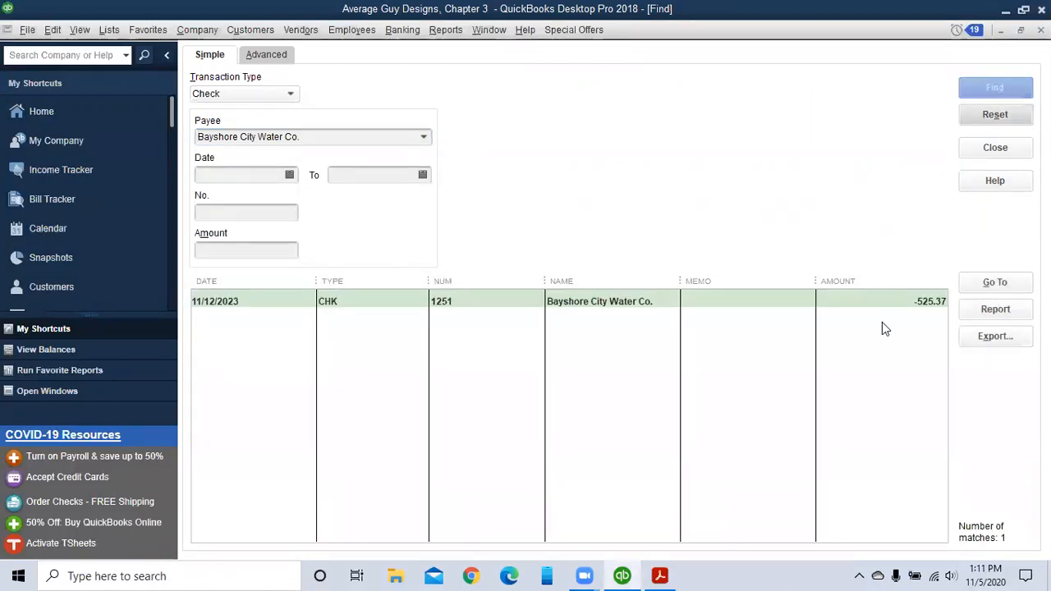
pyautogui.click(977, 282)
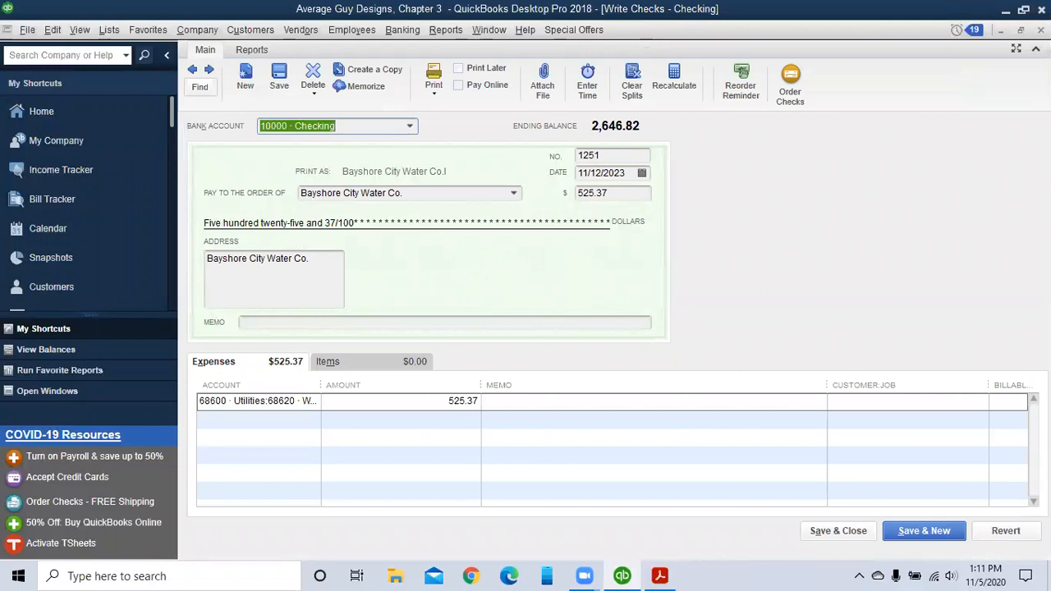
pyautogui.hotkey('ctrl', 'f')
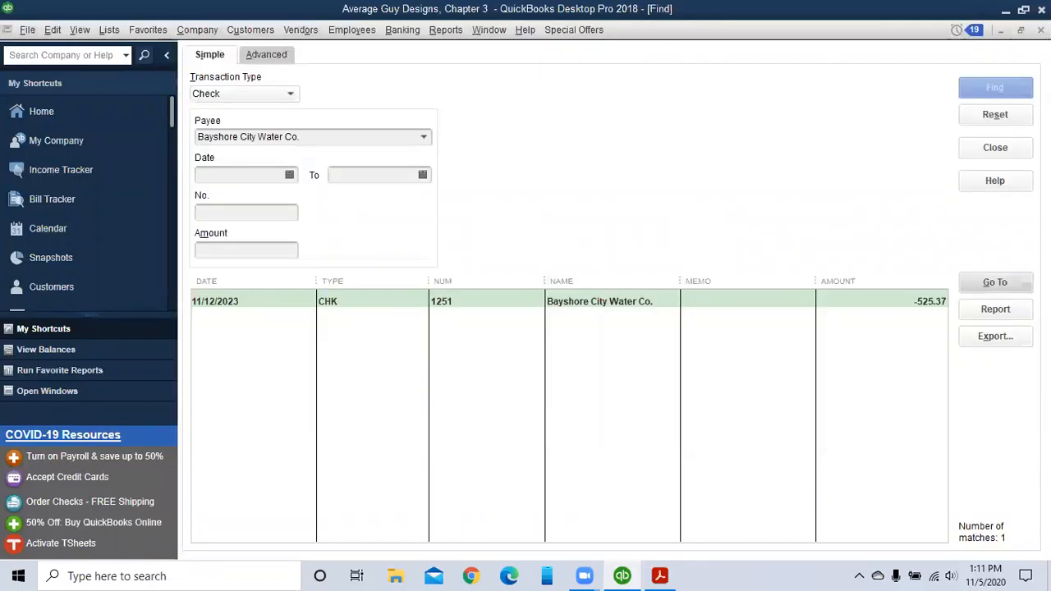
pyautogui.click(994, 148)
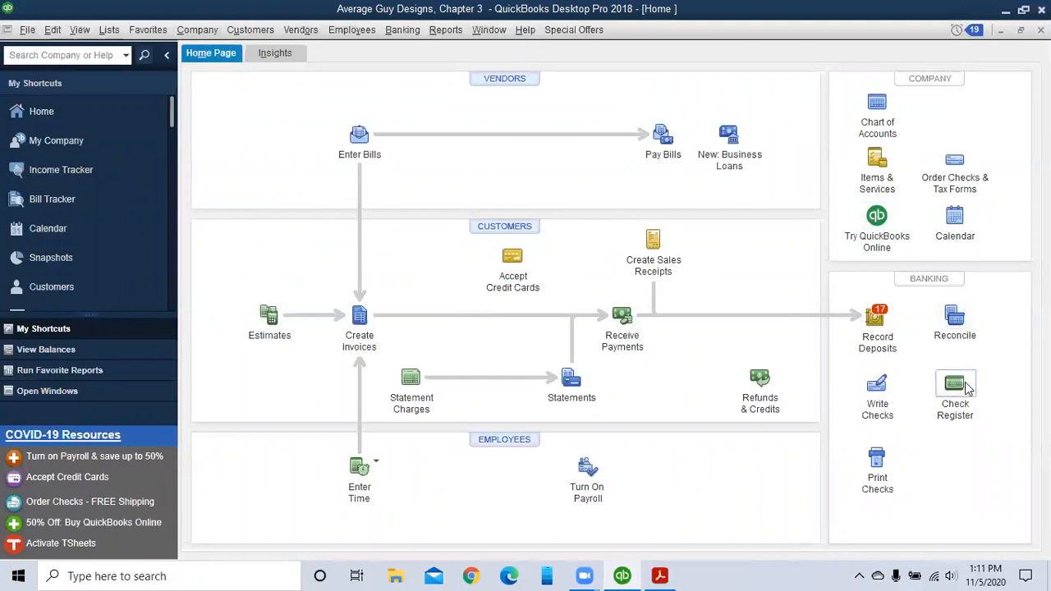
# Step: Open Write Checks and page back through earlier checks to Bayshore City Water Co. check 1251
pyautogui.click(884, 408)
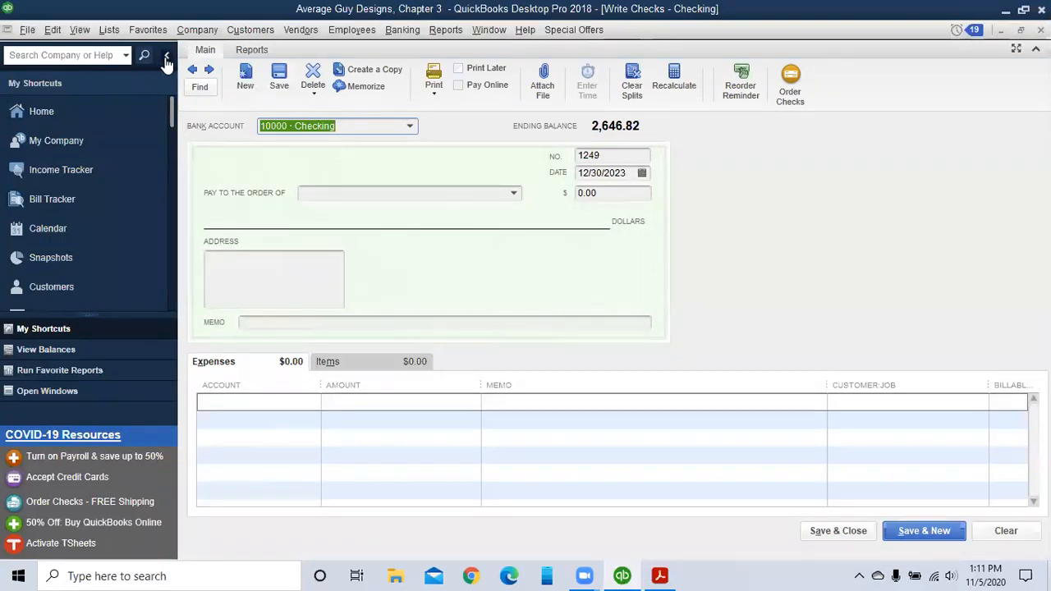
pyautogui.click(194, 72)
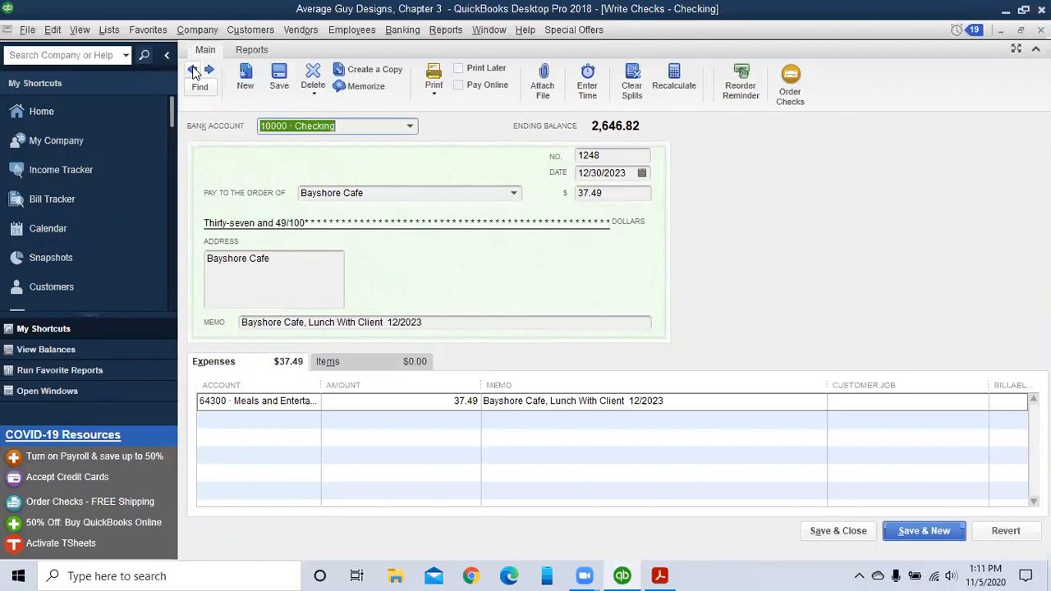
pyautogui.click(194, 72)
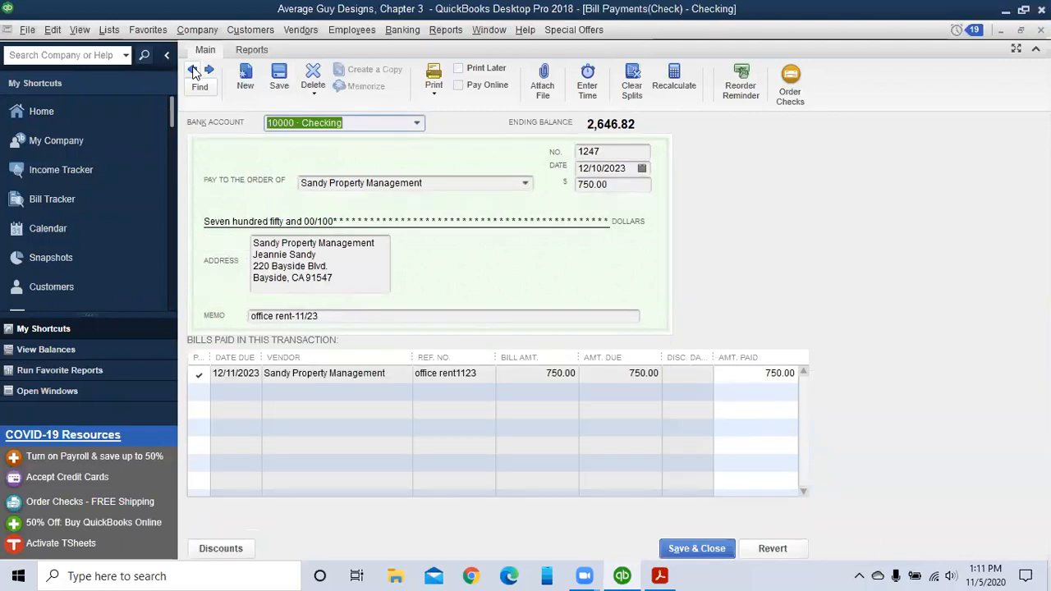
pyautogui.click(194, 72)
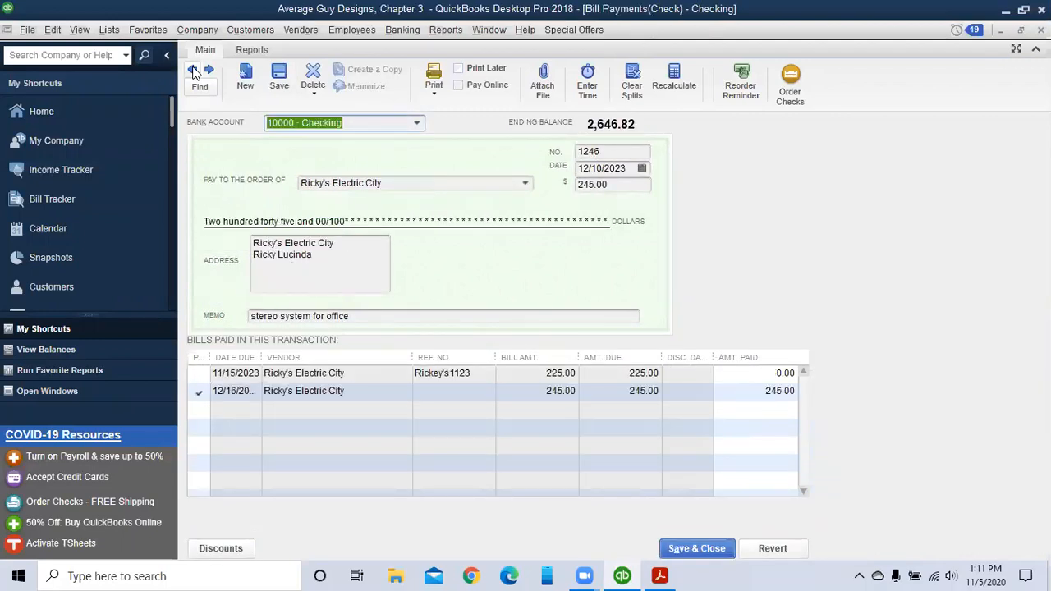
pyautogui.click(194, 72)
pyautogui.click(194, 72)
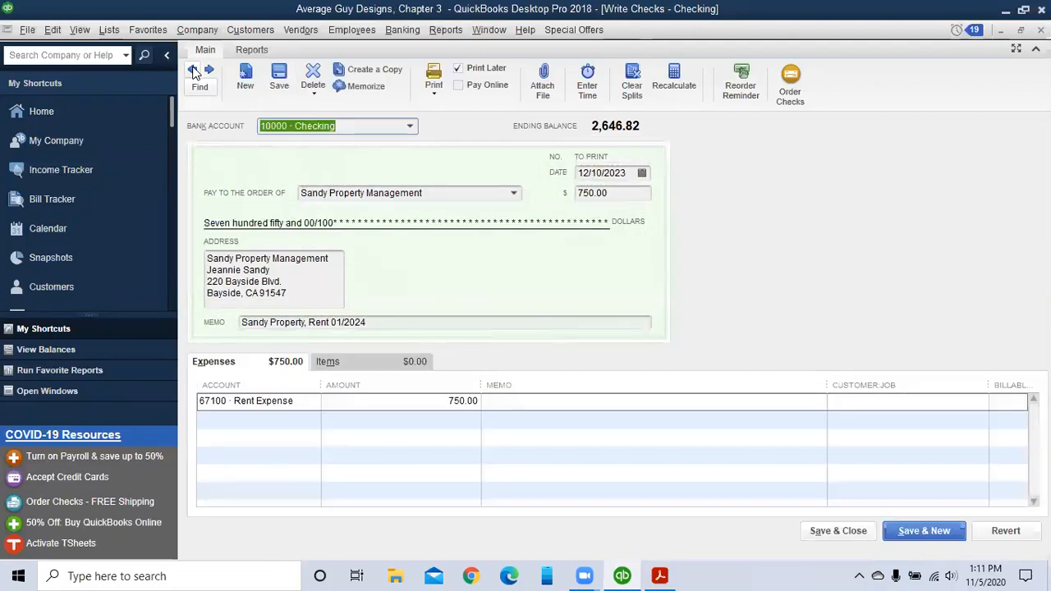
pyautogui.click(194, 72)
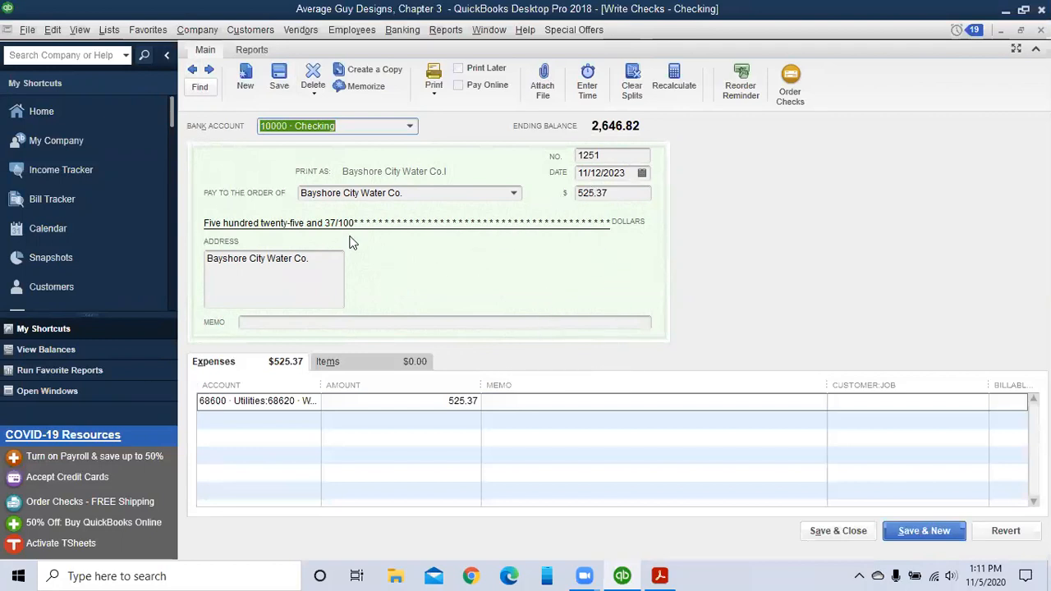
# Step: Void Bayshore City Water Co. check 1251 from its right-click menu, making the amount 0.00
pyautogui.click(315, 96)
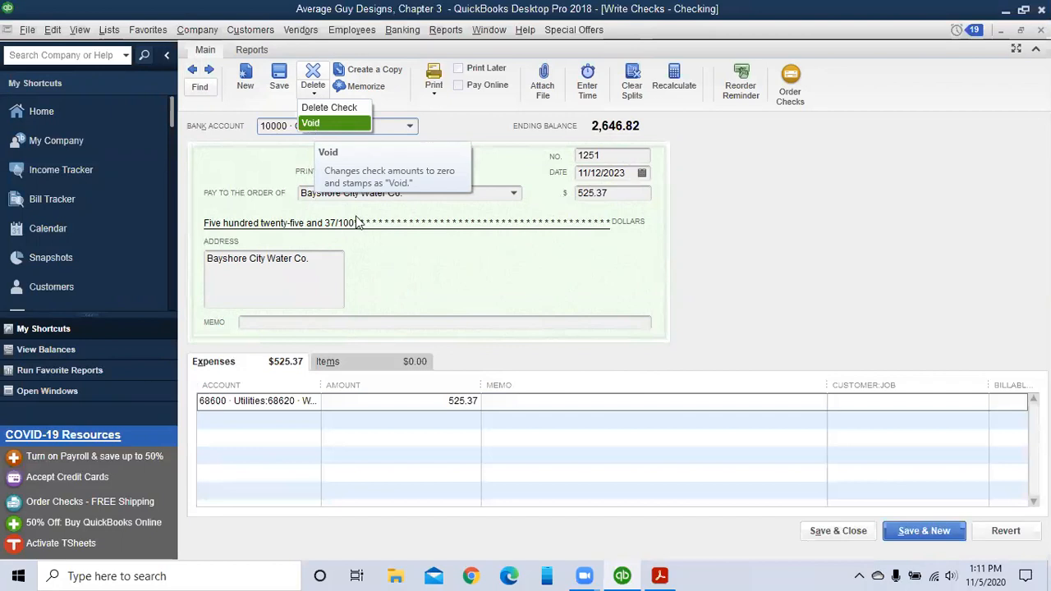
pyautogui.click(430, 280)
pyautogui.rightClick(420, 274)
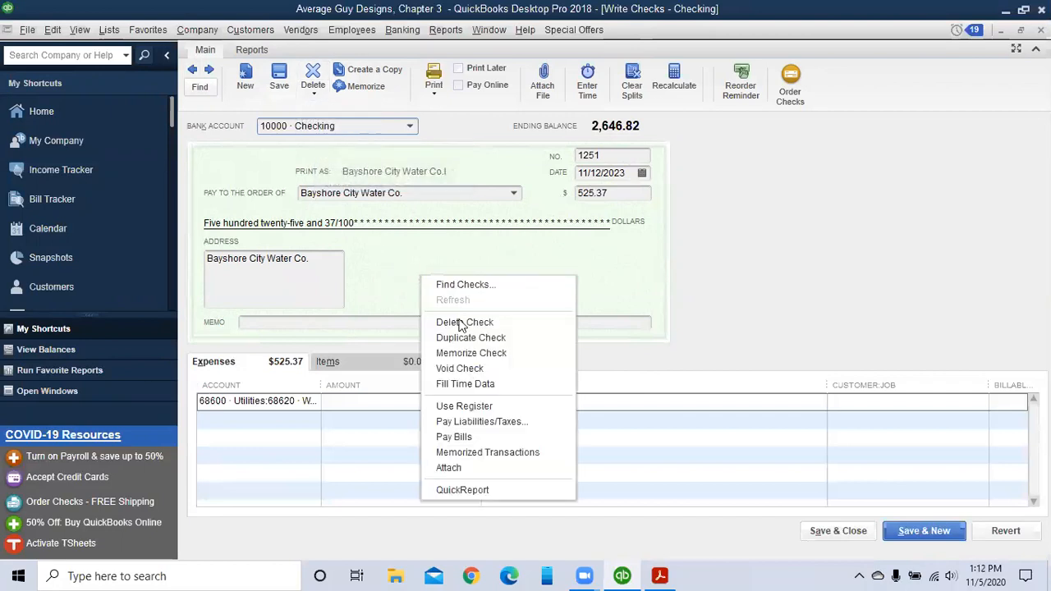
pyautogui.click(460, 369)
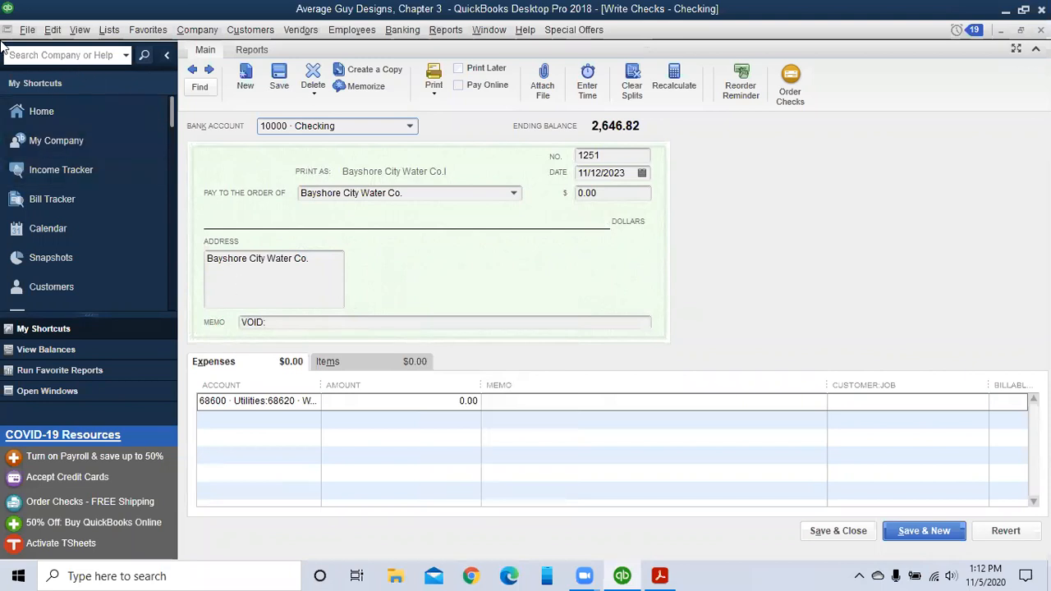
pyautogui.click(53, 29)
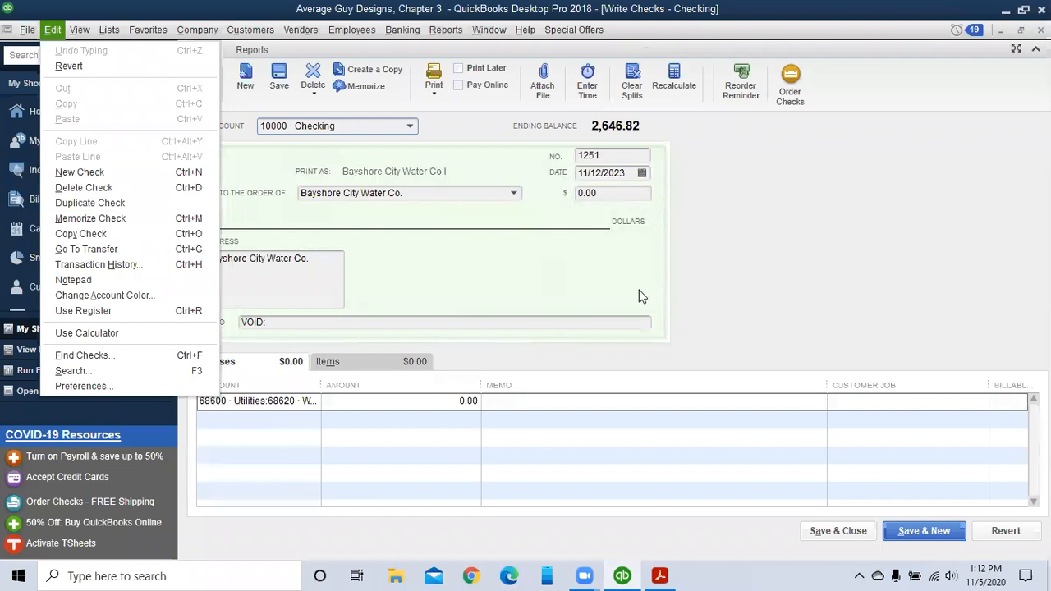
# Step: Review the Edit menu and the check's right-click actions, closing both without choosing anything
pyautogui.click(789, 275)
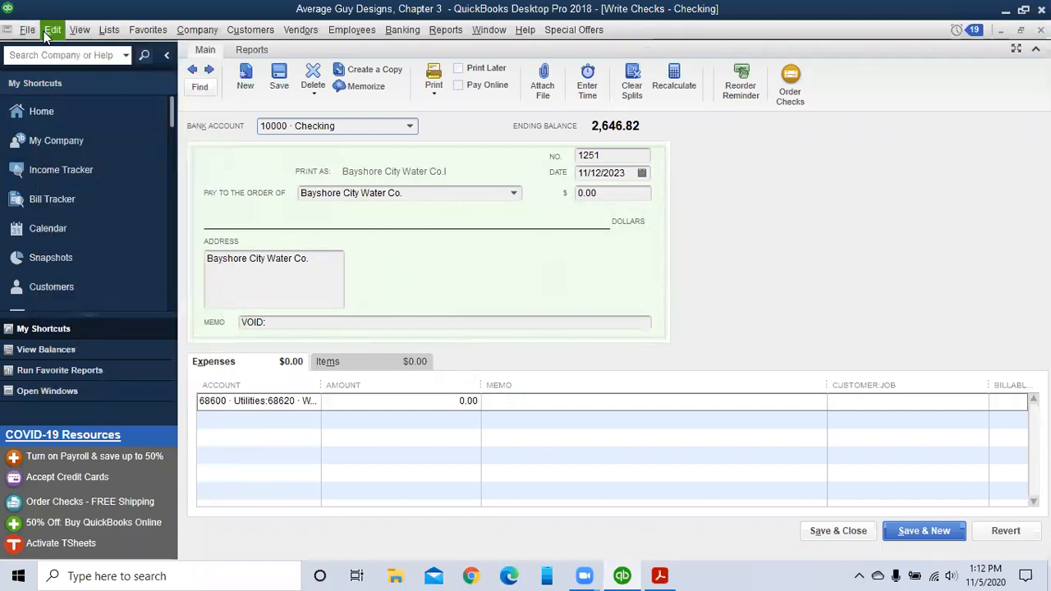
pyautogui.click(46, 29)
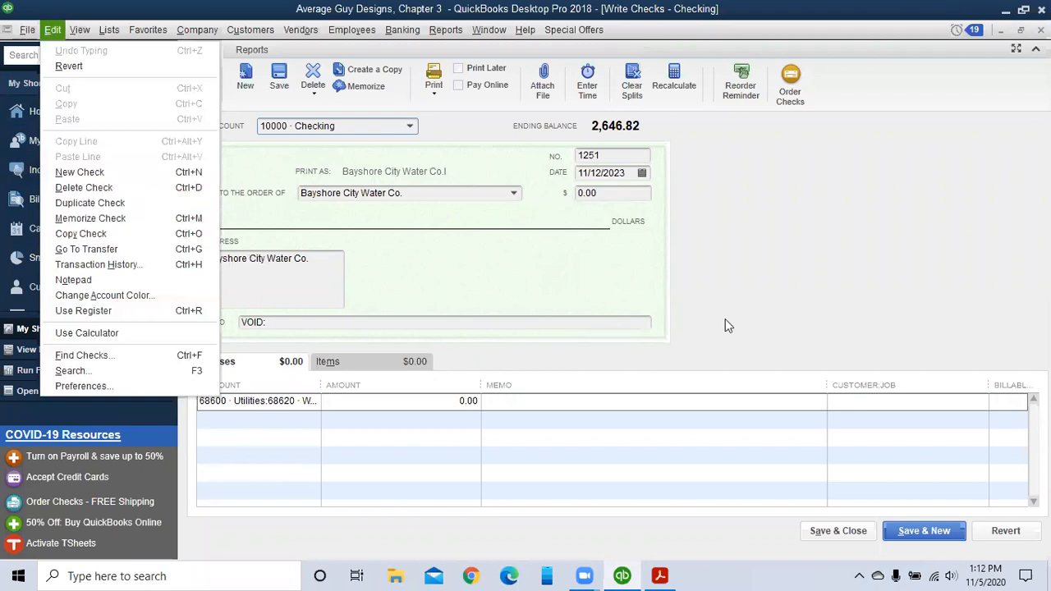
pyautogui.click(829, 263)
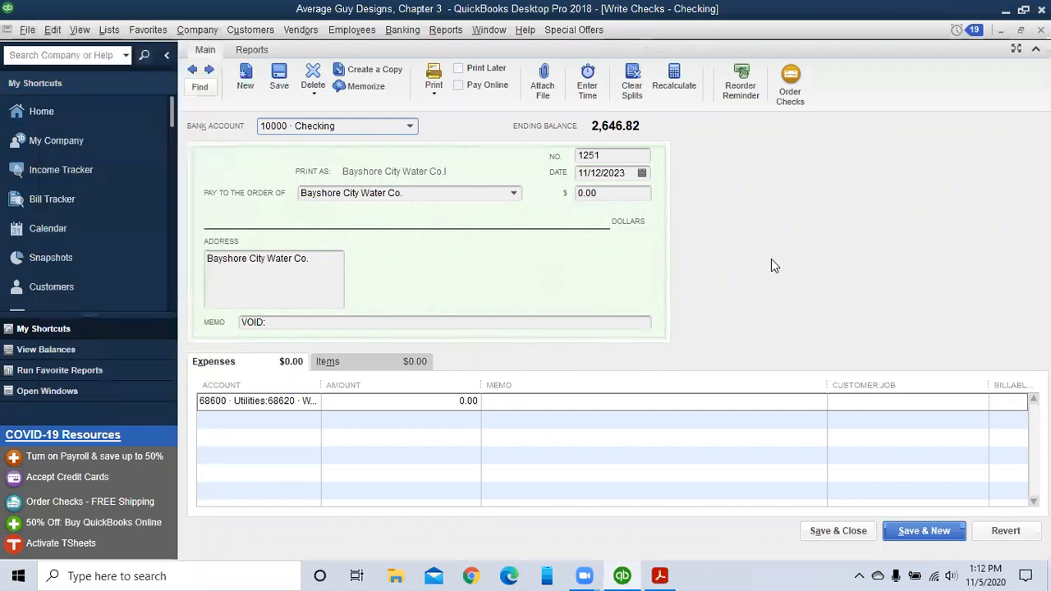
pyautogui.rightClick(458, 251)
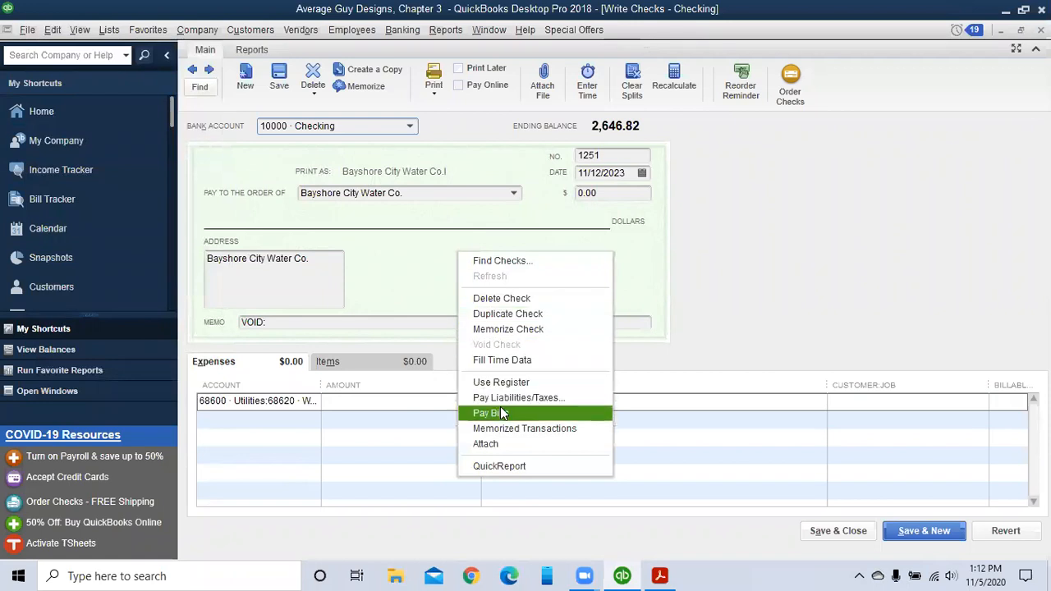
pyautogui.click(808, 305)
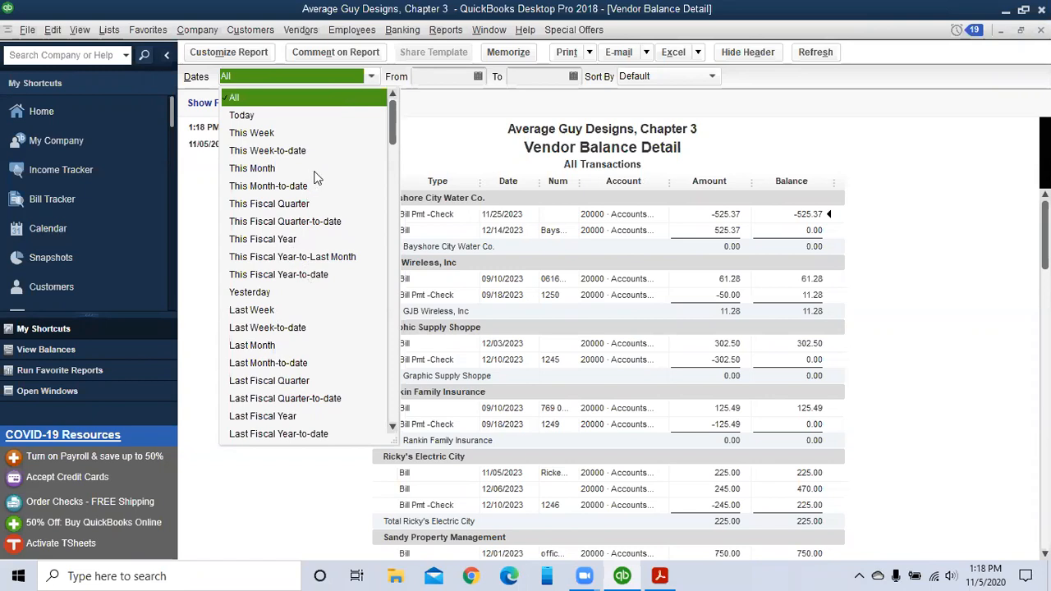
pyautogui.click(299, 99)
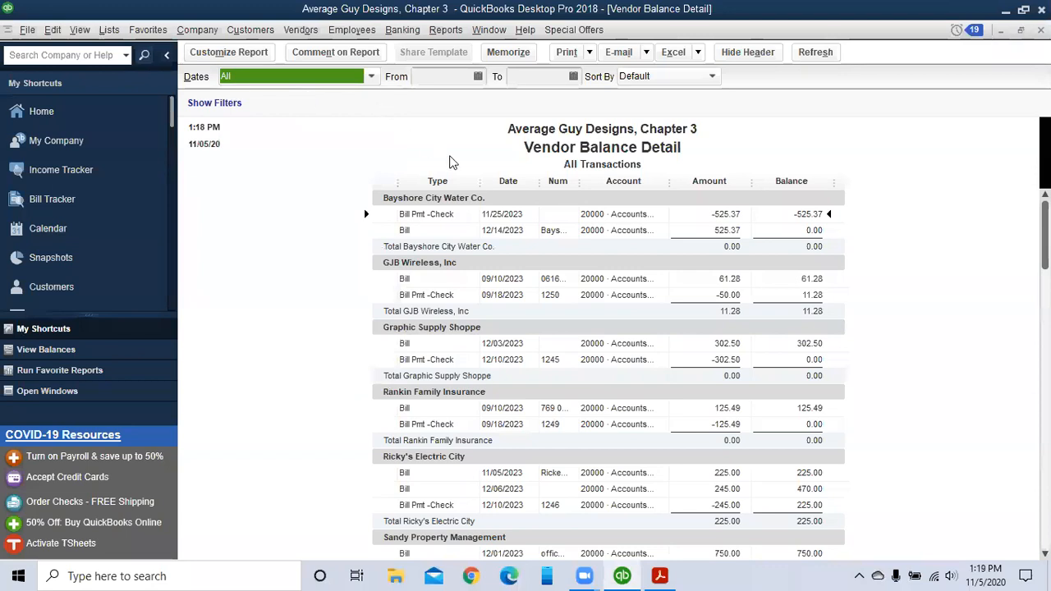
pyautogui.scroll(-2, 944, 312)
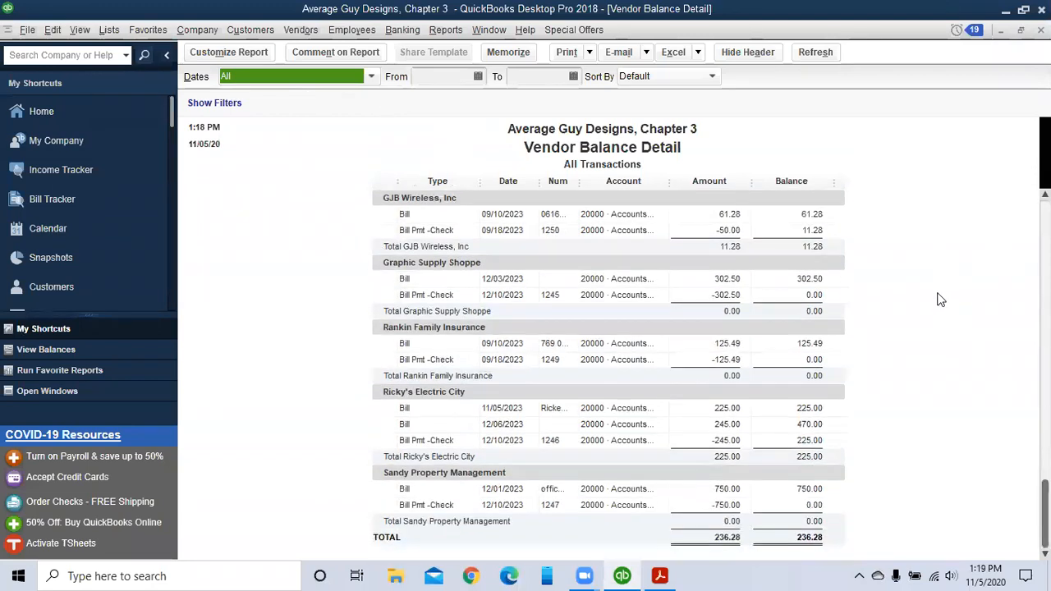
pyautogui.scroll(2, 937, 305)
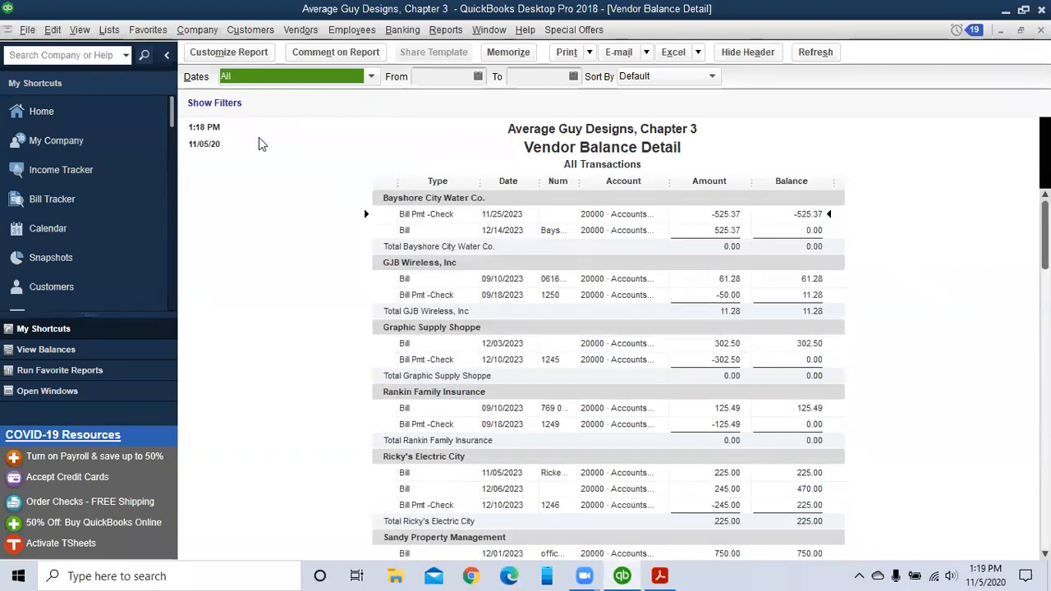
pyautogui.click(368, 78)
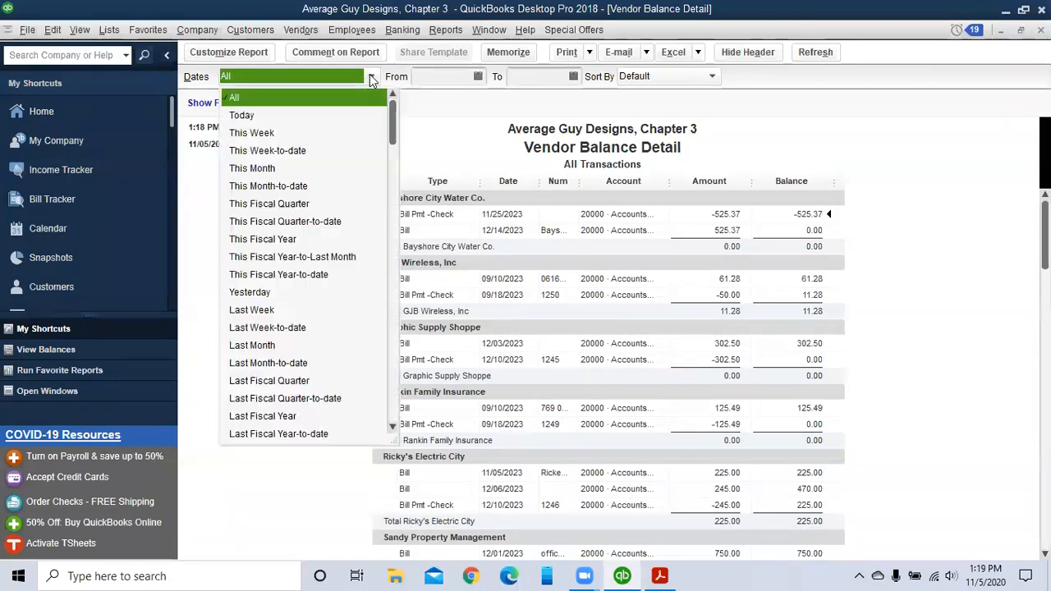
pyautogui.scroll(-2, 356, 197)
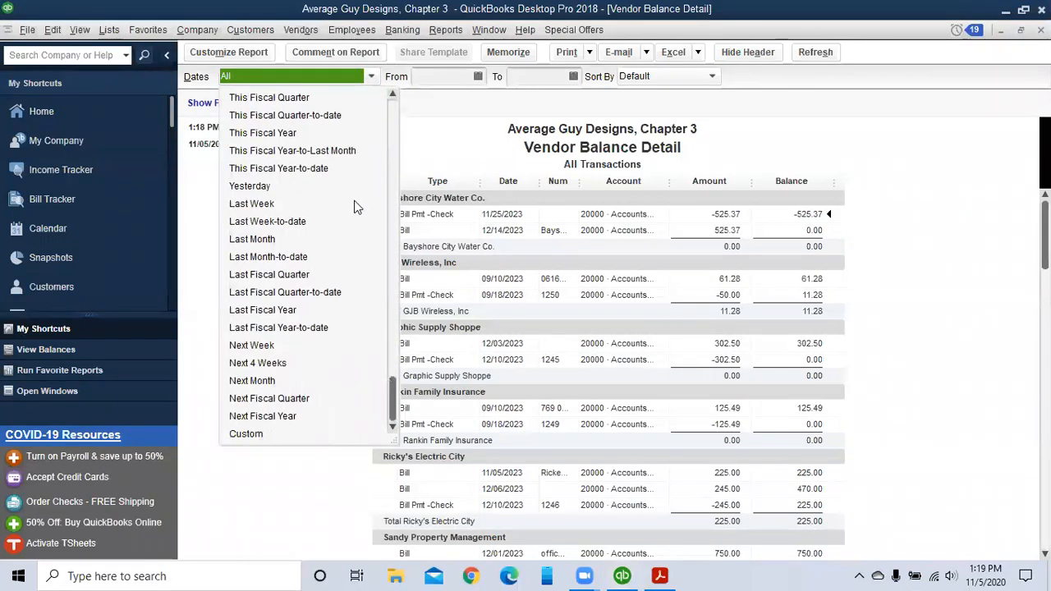
pyautogui.click(272, 436)
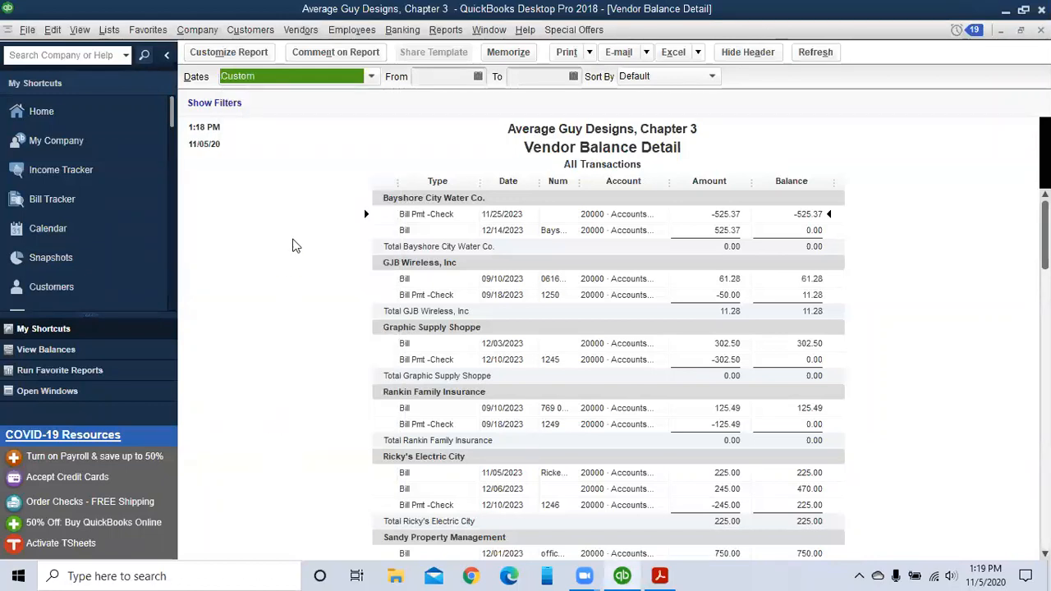
pyautogui.scroll(-2, 947, 228)
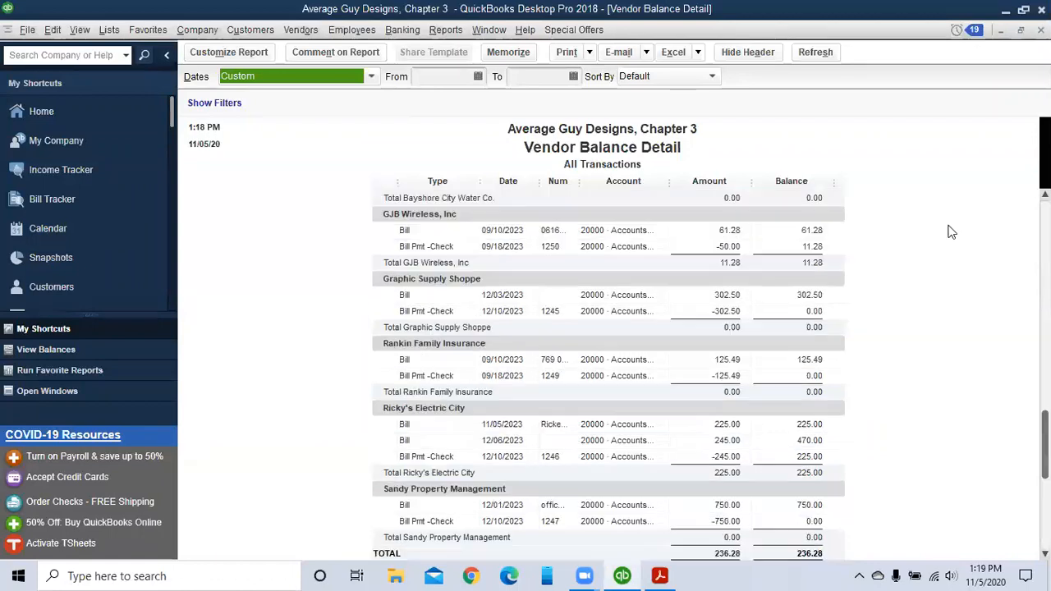
pyautogui.scroll(2, 952, 238)
pyautogui.scroll(-2, 964, 252)
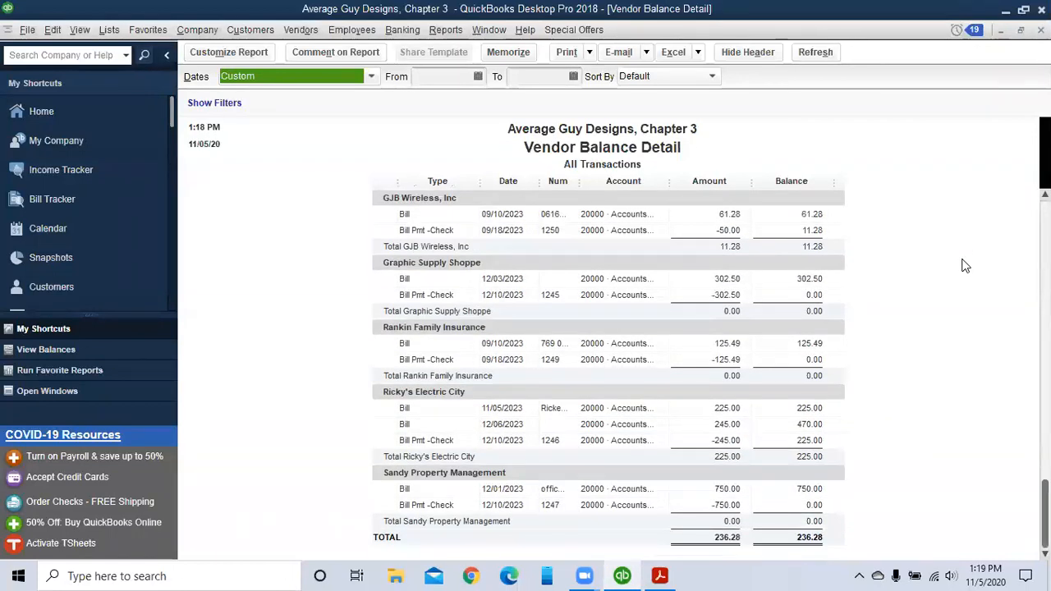
pyautogui.scroll(2, 964, 265)
pyautogui.scroll(-2, 964, 265)
pyautogui.scroll(2, 964, 266)
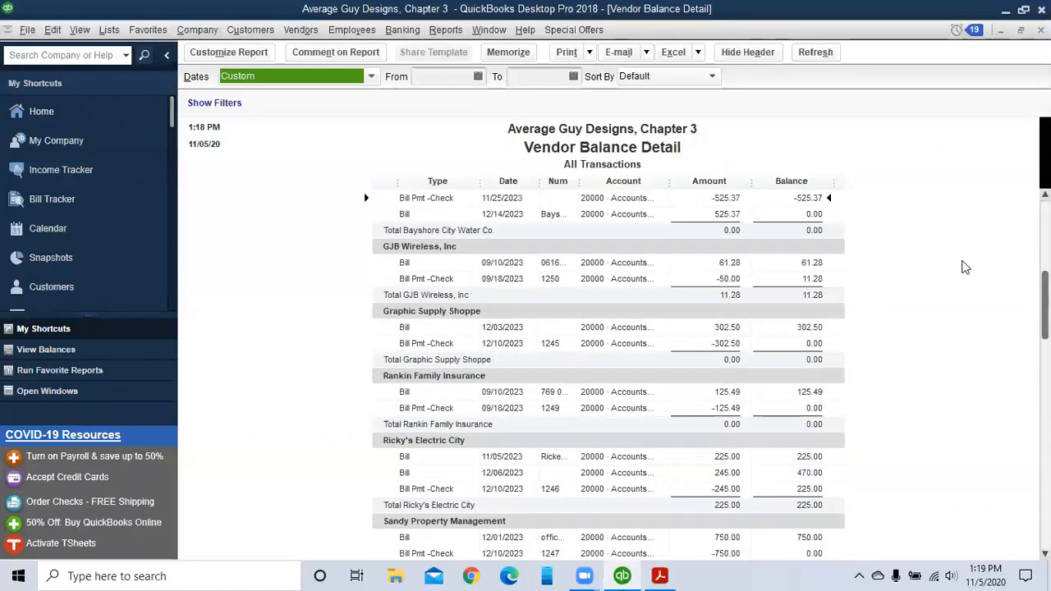
pyautogui.scroll(1, 965, 268)
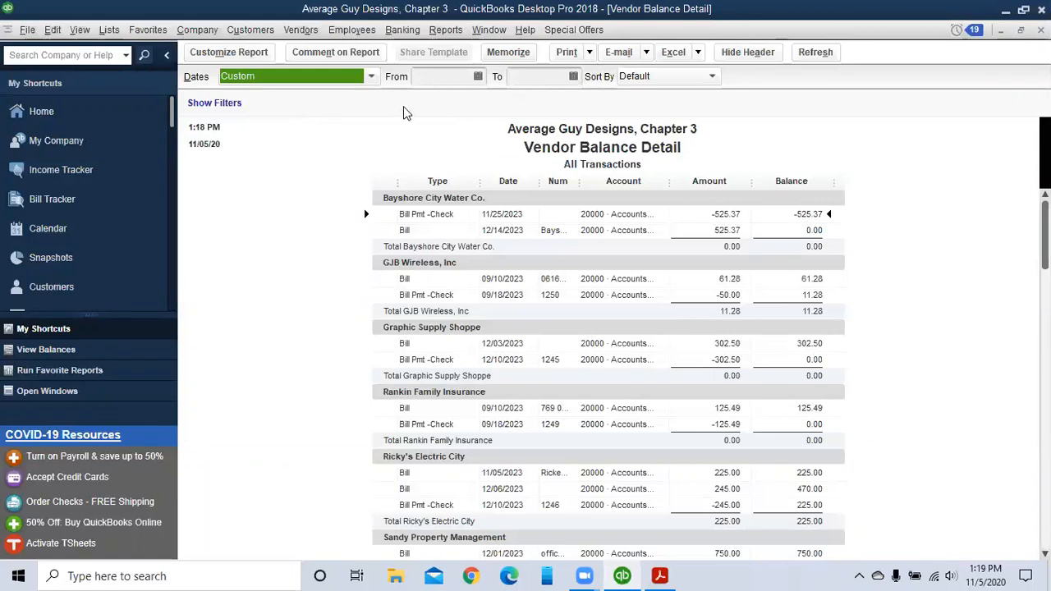
pyautogui.click(371, 76)
pyautogui.scroll(2, 346, 153)
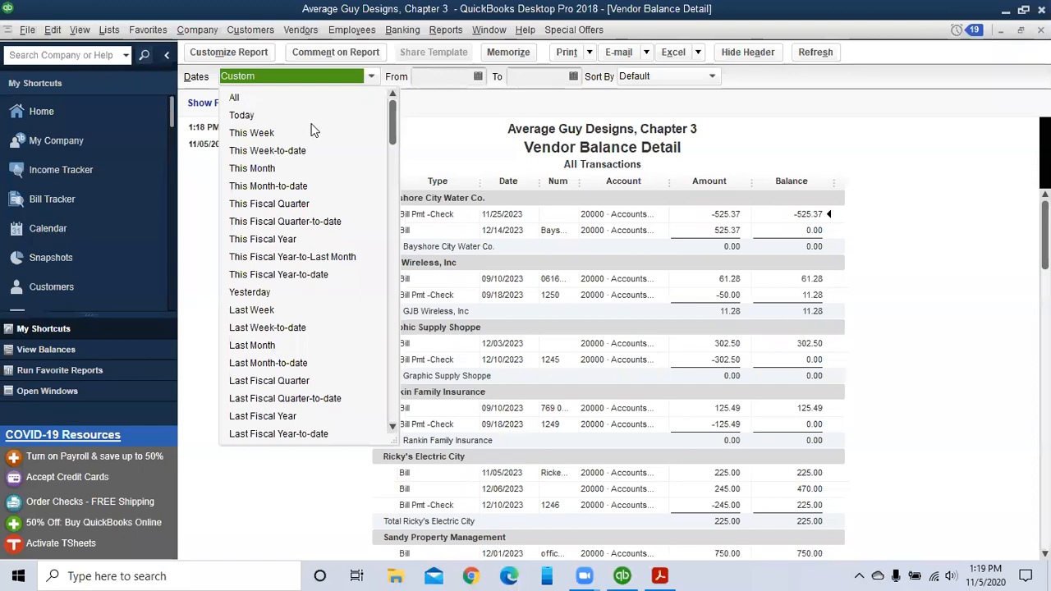
pyautogui.scroll(-2, 336, 156)
pyautogui.scroll(3, 339, 156)
pyautogui.click(234, 97)
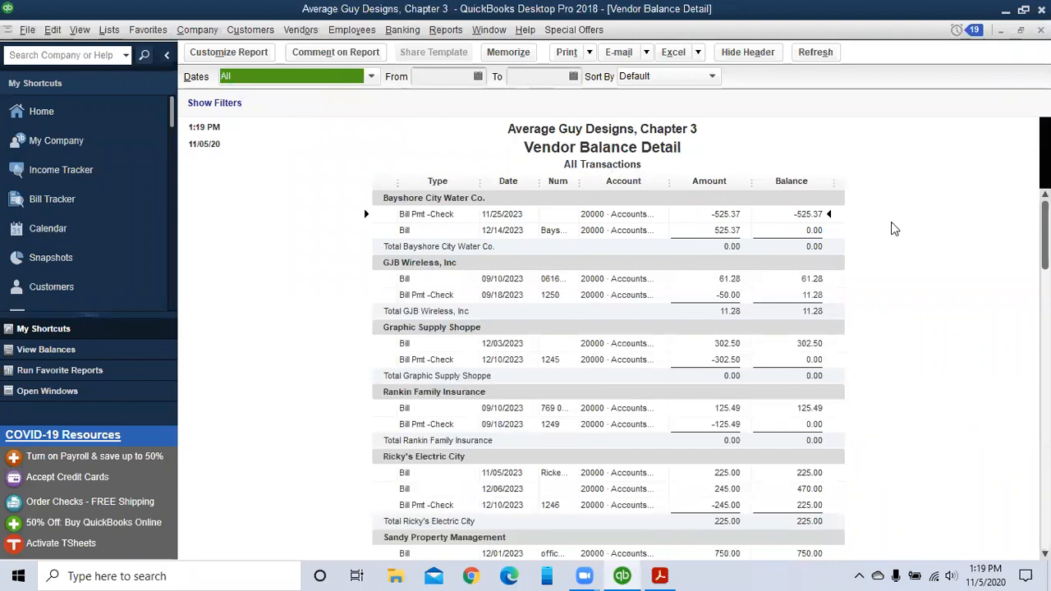
pyautogui.scroll(-2, 892, 222)
pyautogui.scroll(2, 892, 220)
pyautogui.scroll(-2, 892, 214)
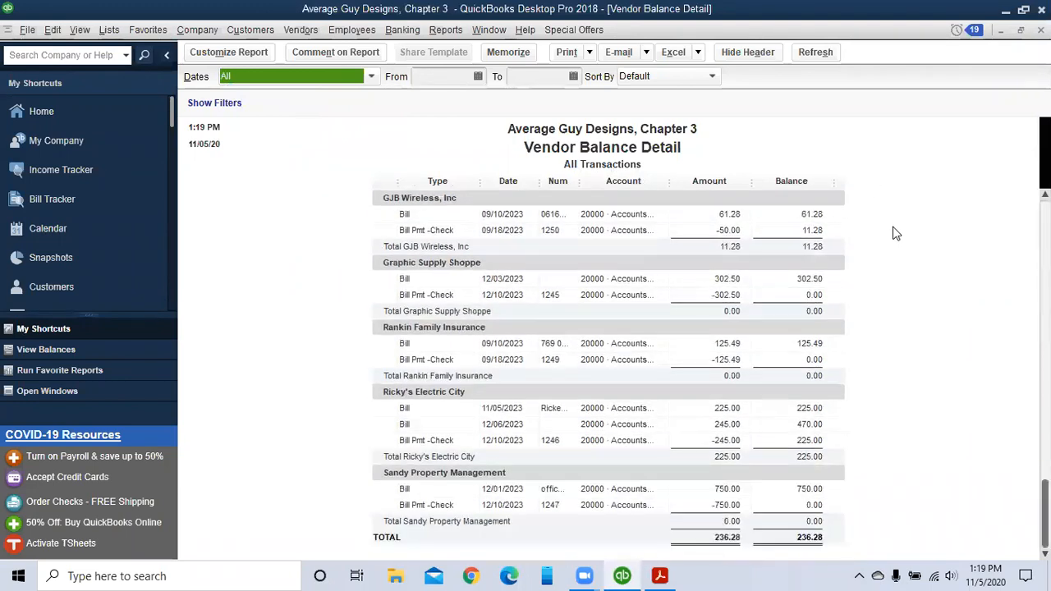
pyautogui.scroll(2, 892, 219)
pyautogui.scroll(-2, 893, 220)
pyautogui.scroll(1, 893, 220)
pyautogui.scroll(-1, 893, 218)
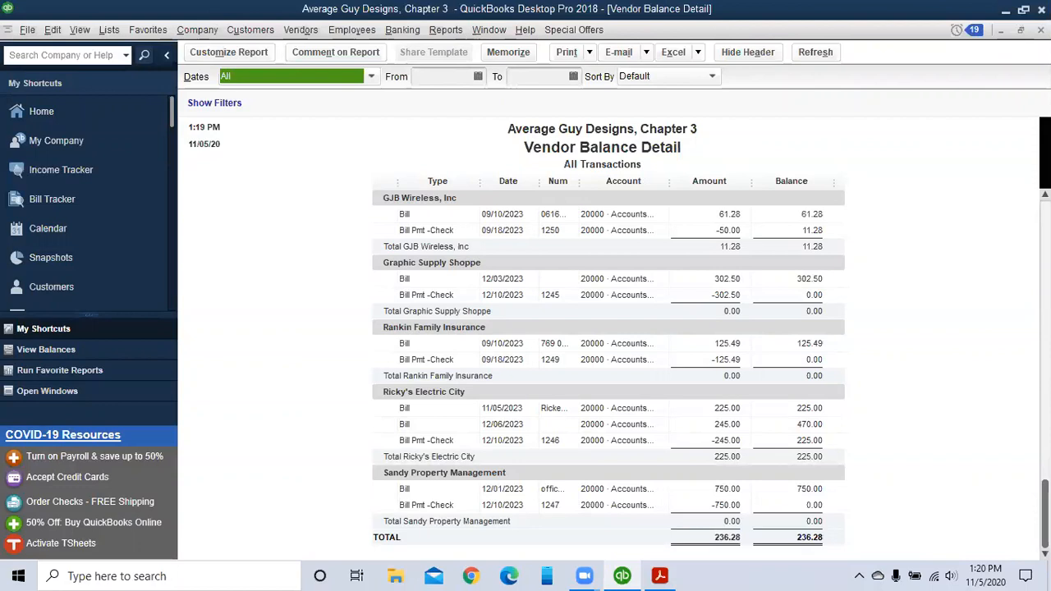
pyautogui.click(1040, 30)
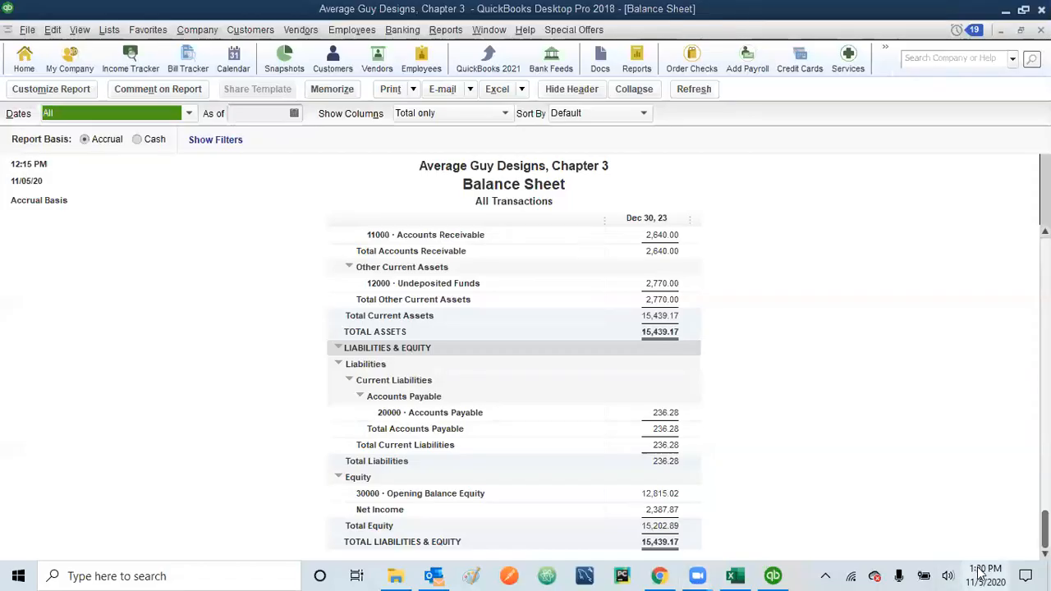
pyautogui.click(981, 573)
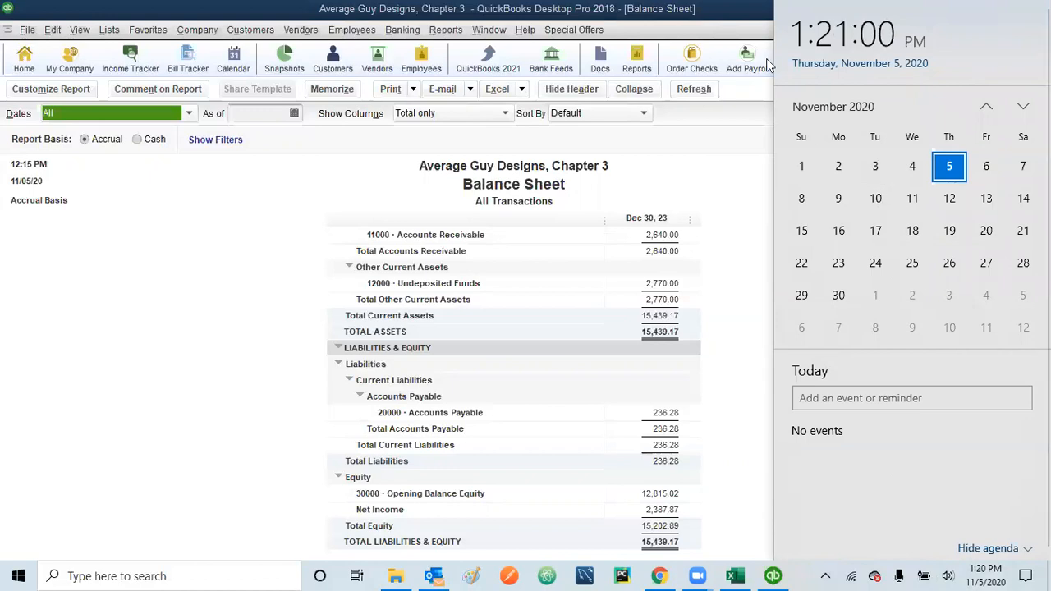
pyautogui.press('Escape')
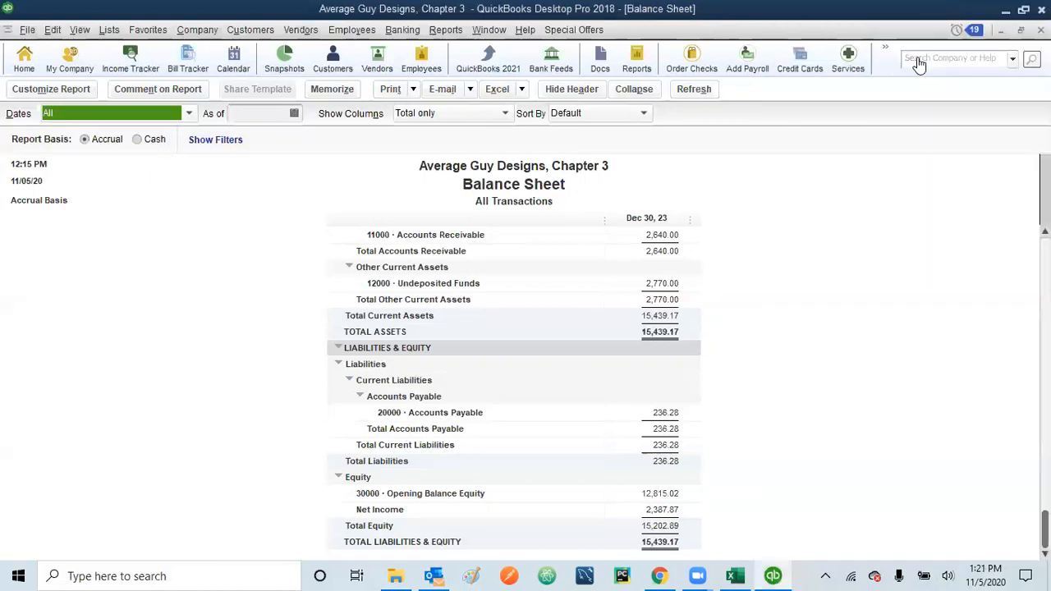